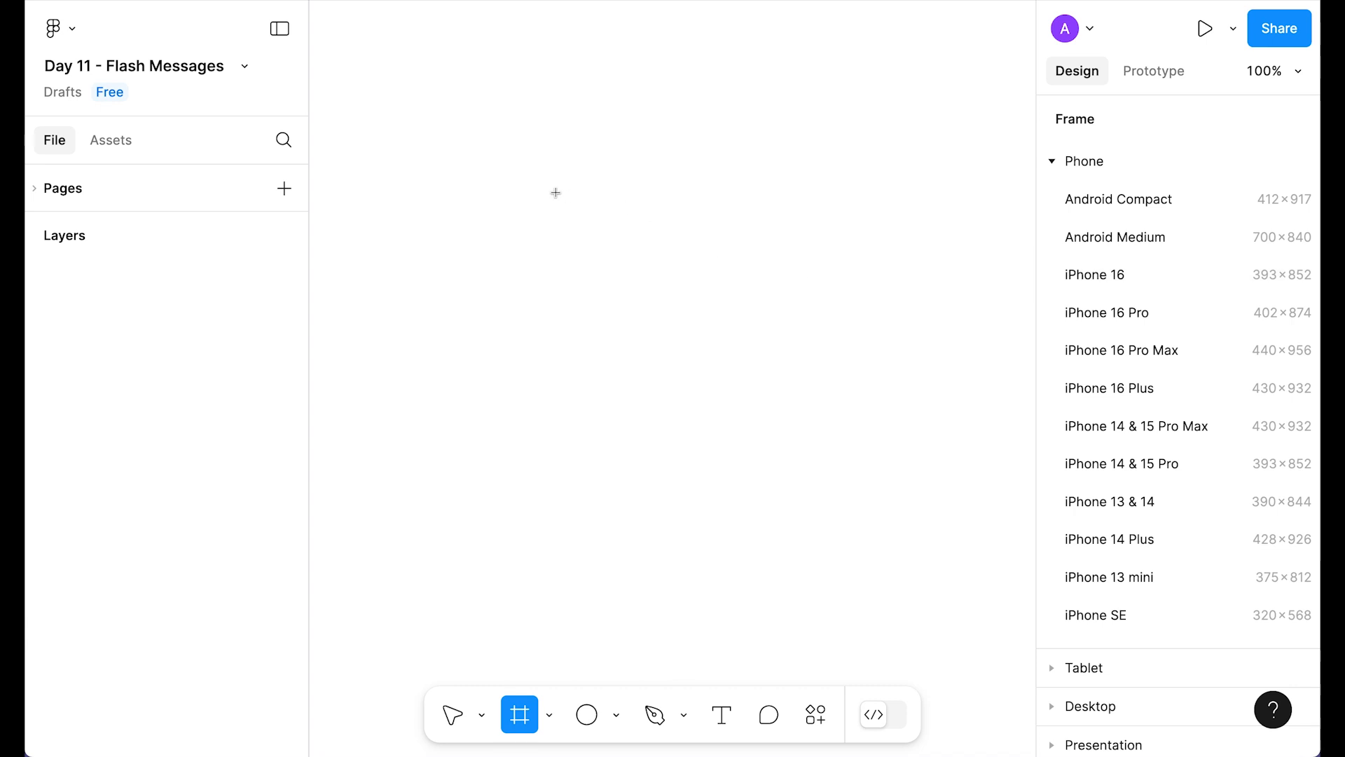
# Draw a square frame on the empty canvas and set its width and height to 345.
pyautogui.moveTo(665, 247); pyautogui.dragTo(699, 278)
pyautogui.click(1120, 474)
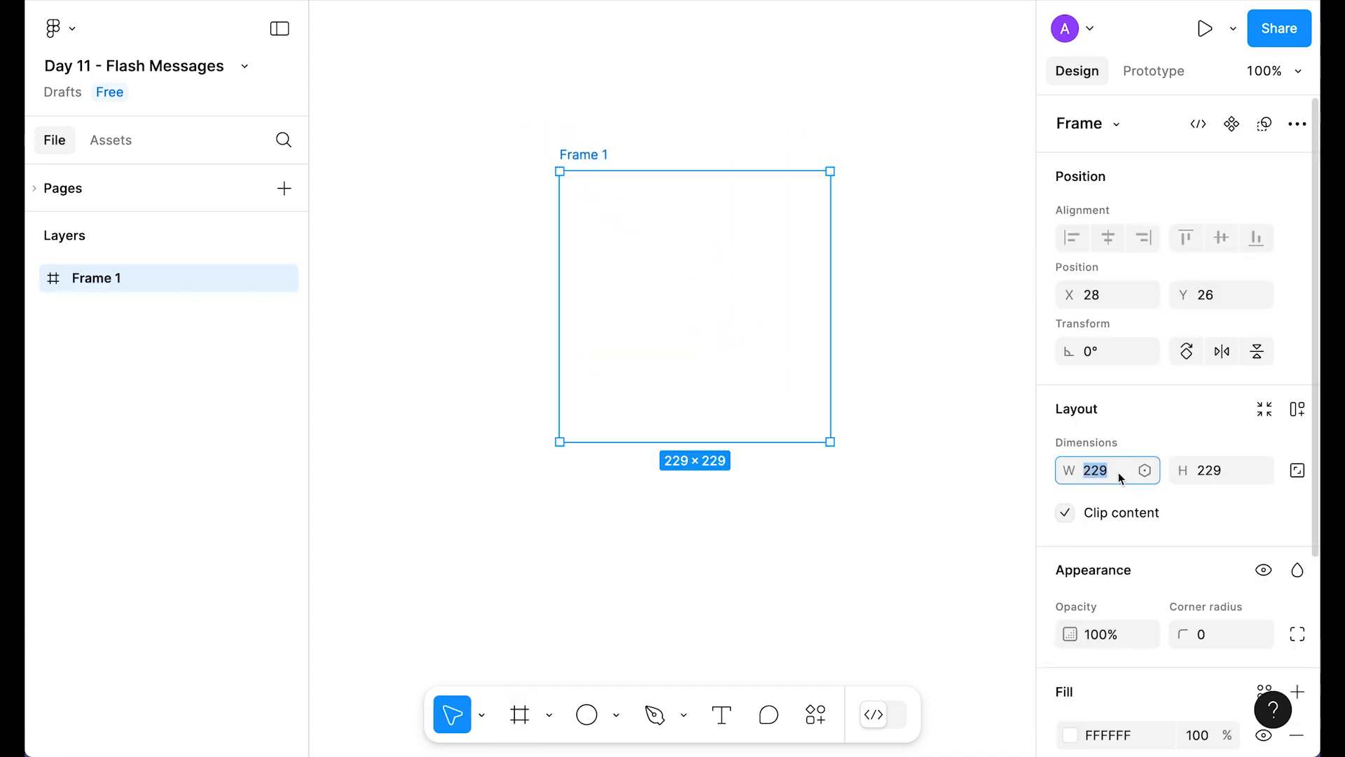
pyautogui.write('345')
pyautogui.press('Tab')
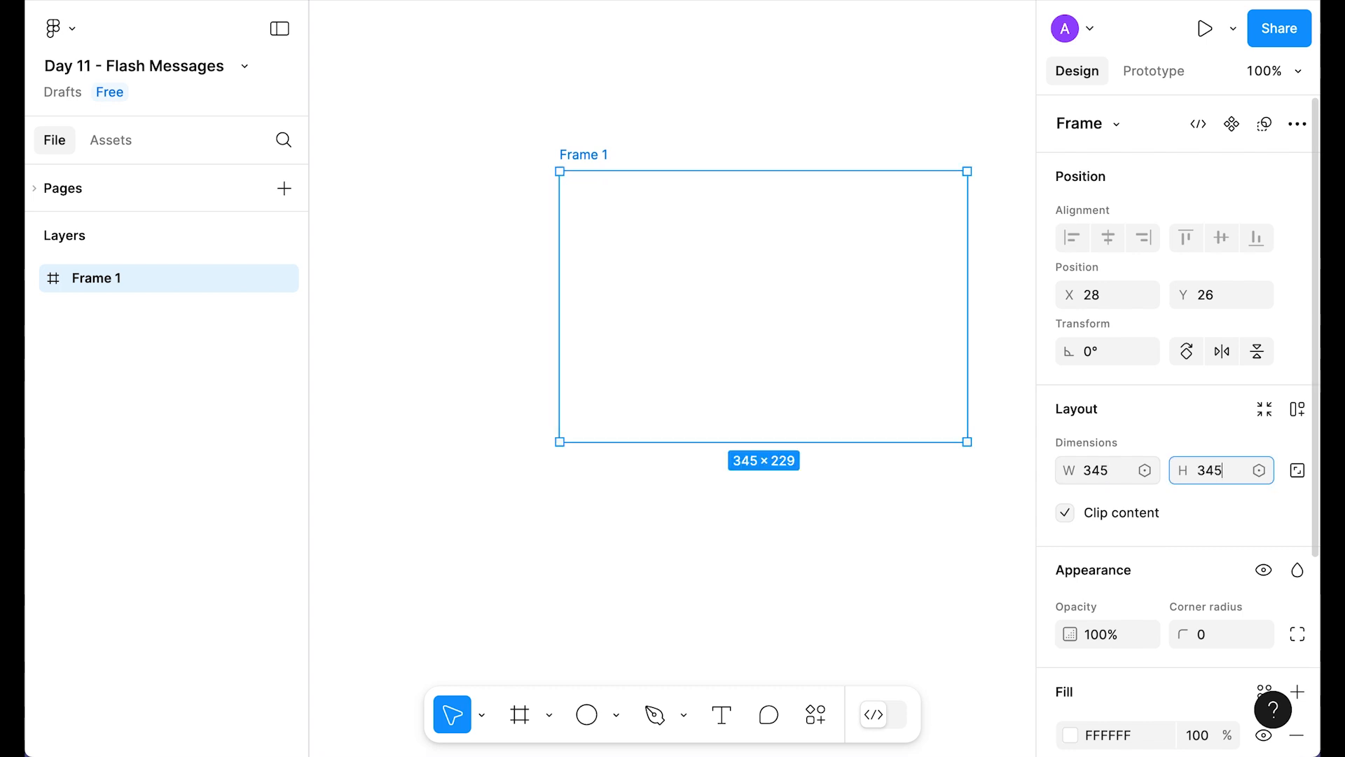
pyautogui.write('345')
pyautogui.press('Return')
# Reposition the frame on the canvas and rename it success.
pyautogui.moveTo(581, 153); pyautogui.dragTo(495, 107)
pyautogui.doubleClick(494, 105)
pyautogui.write('success')
pyautogui.press('Return')
# Fill the success frame with the library colour Green.
pyautogui.scroll(-4, 1126, 455)
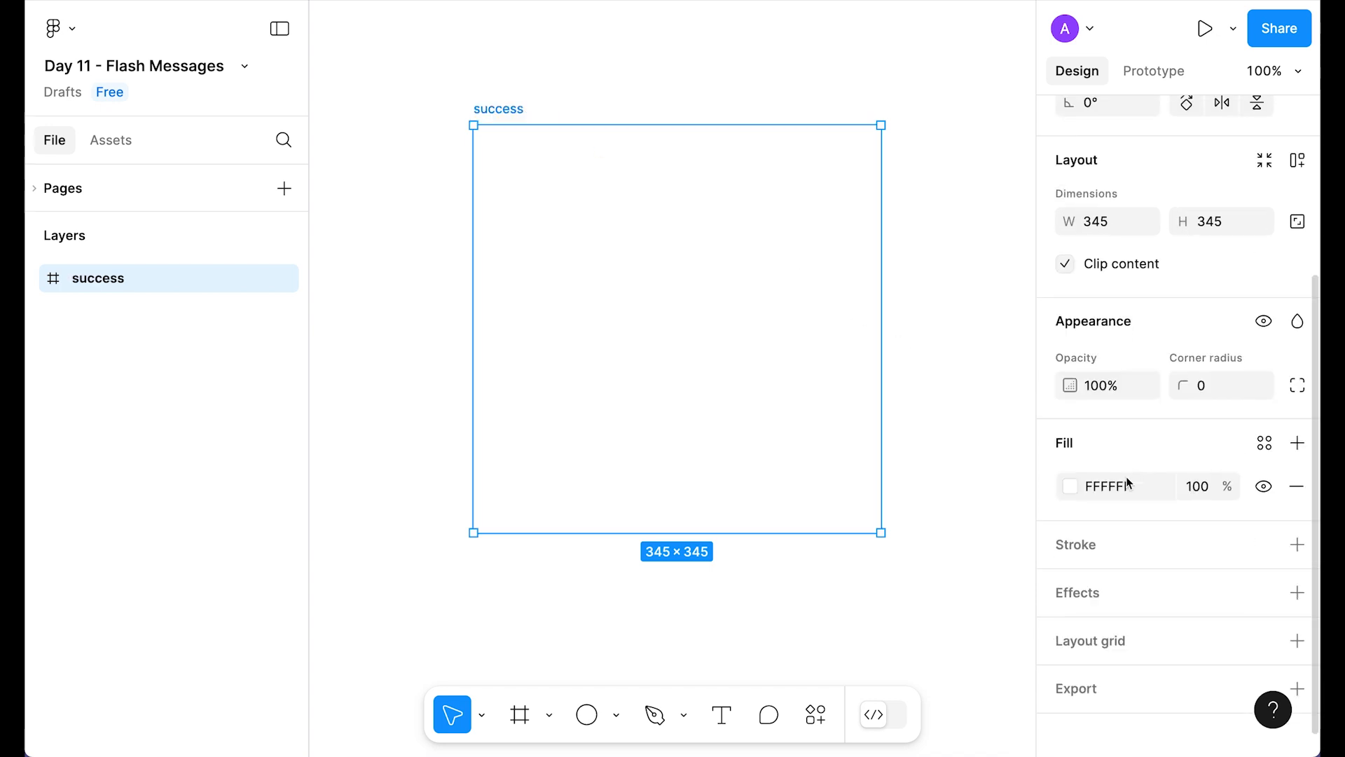
pyautogui.click(1265, 444)
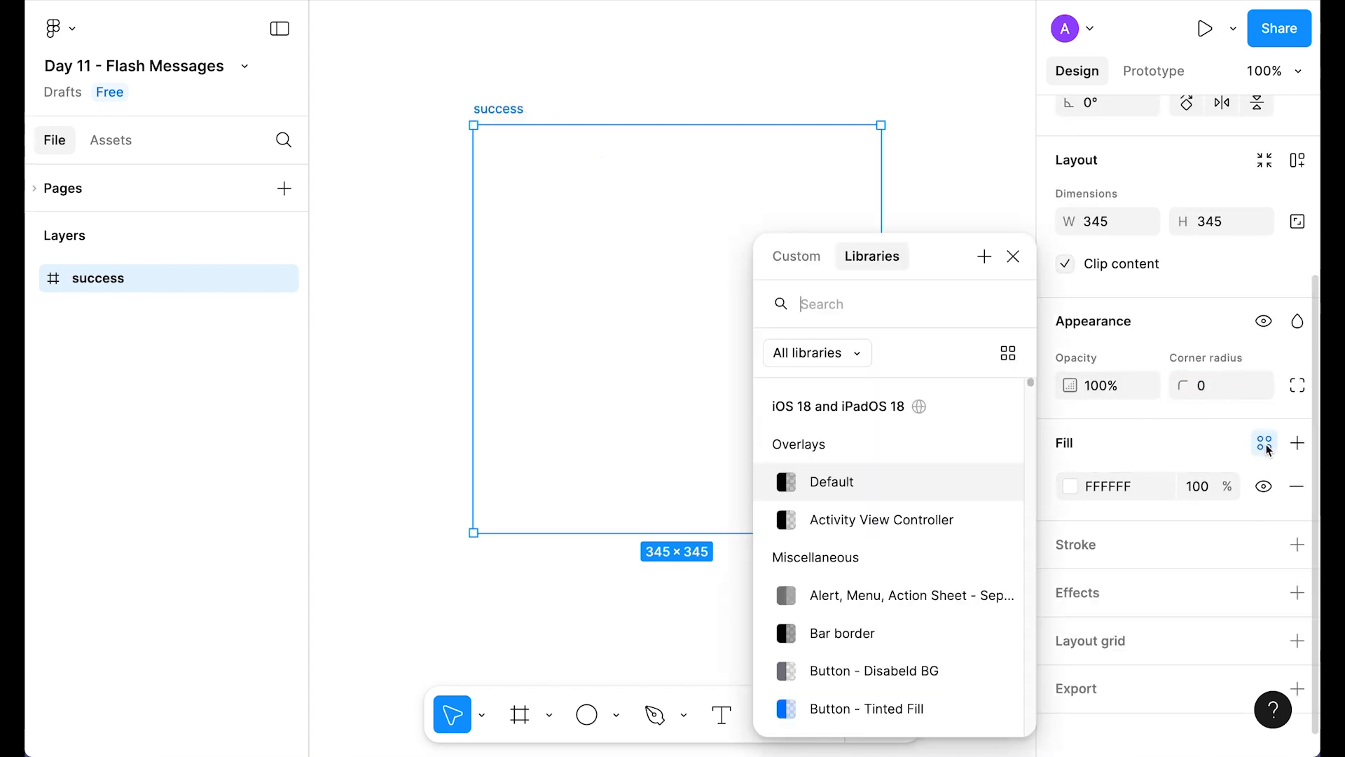
pyautogui.write('green')
pyautogui.press('Return')
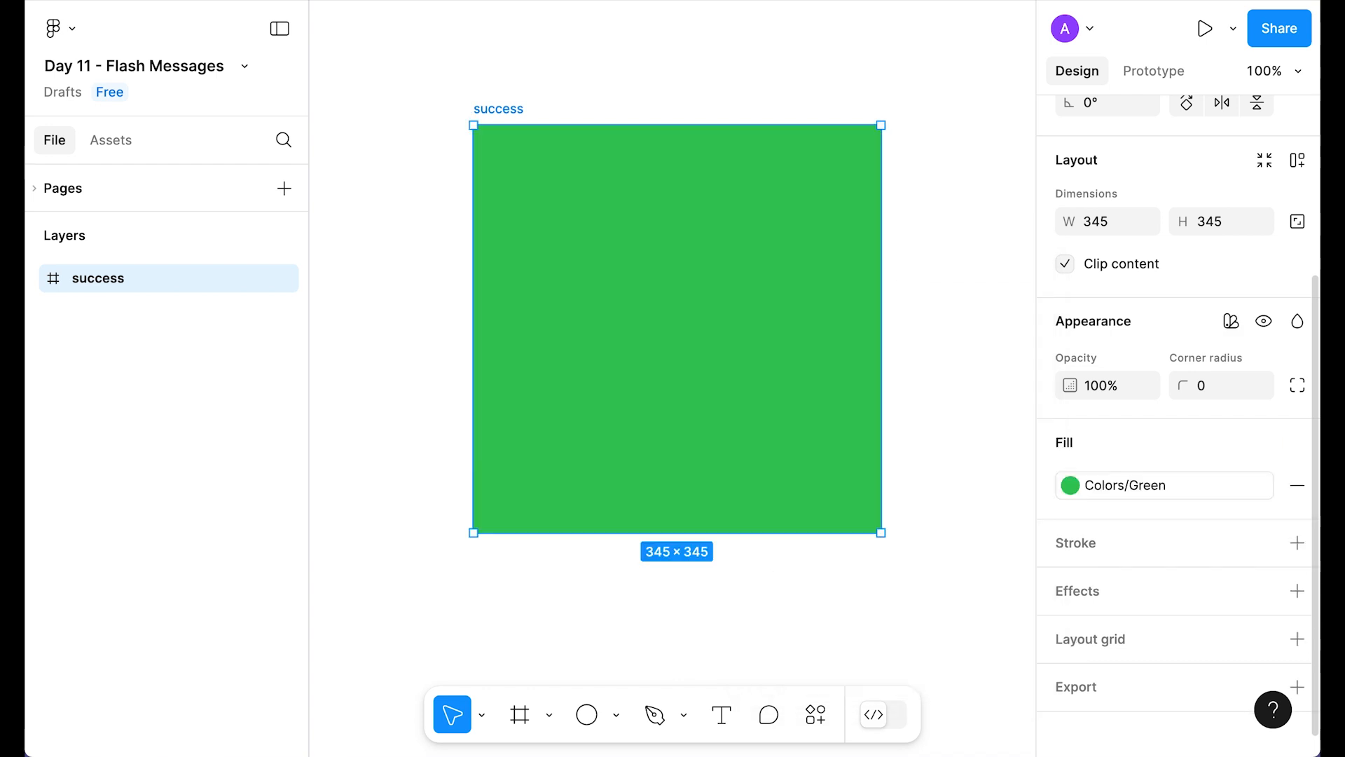
# Shift the green frame slightly on the canvas and round its corners with a radius of 24.
pyautogui.moveTo(725, 260); pyautogui.dragTo(744, 274)
pyautogui.click(1201, 386)
pyautogui.write('4')
pyautogui.press('Return')
pyautogui.write('24')
pyautogui.press('Return')
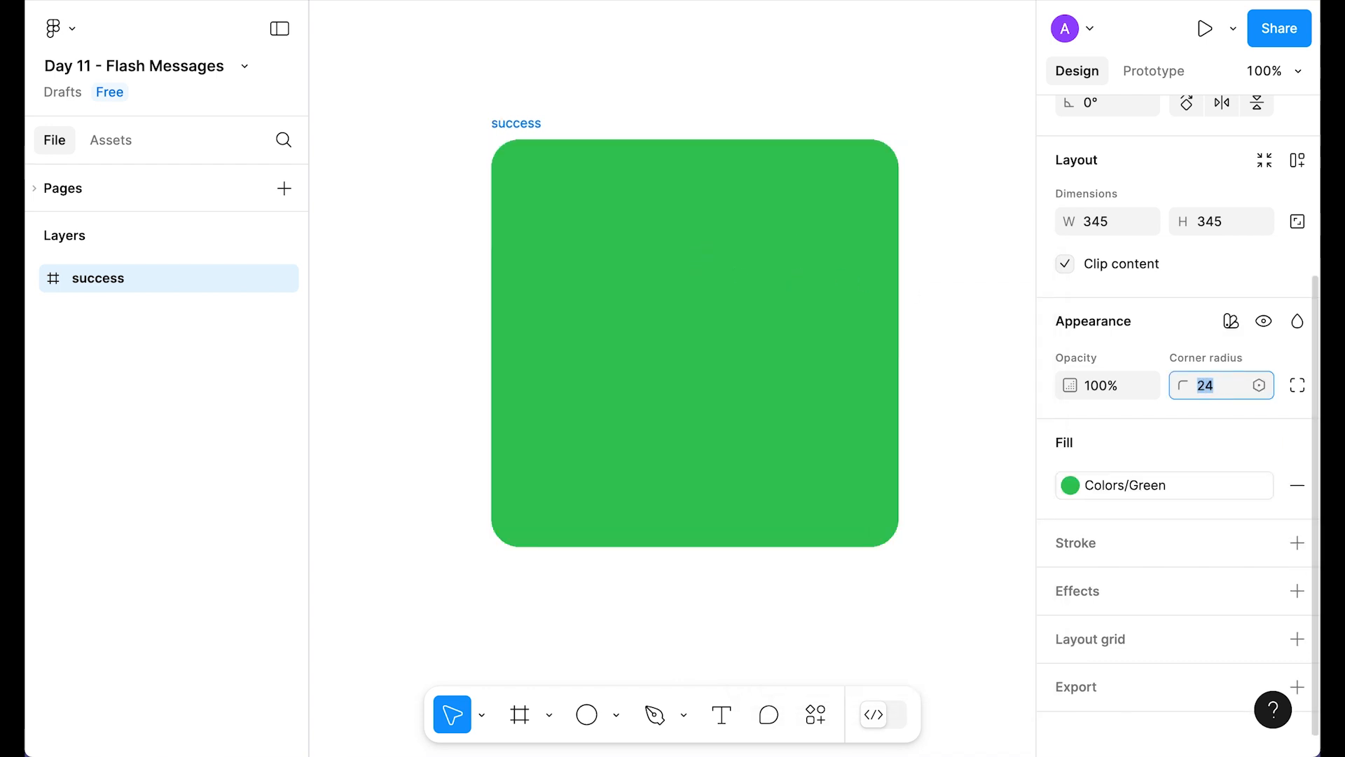
pyautogui.press('Escape')
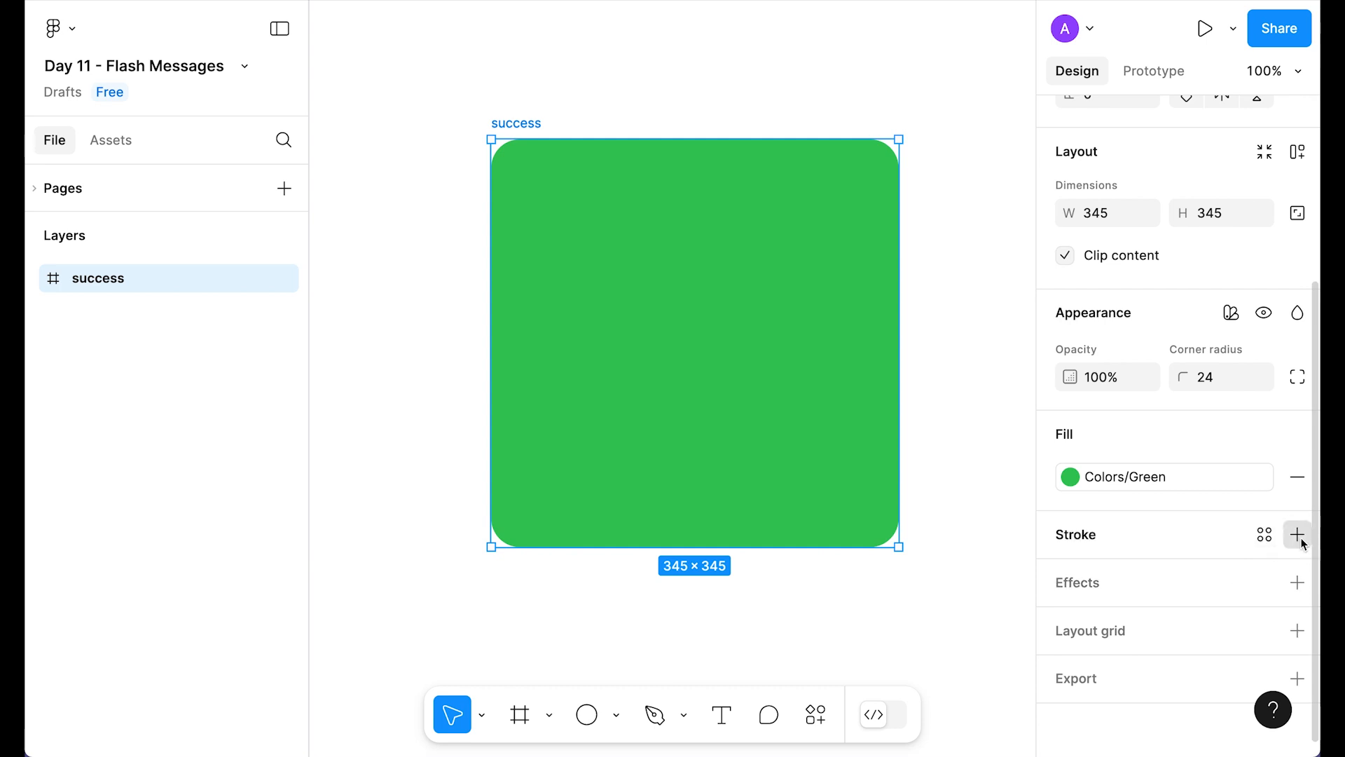
# Add a stroke to the success frame and apply the library colour Green to it.
pyautogui.click(1297, 535)
pyautogui.click(1265, 534)
pyautogui.write('green')
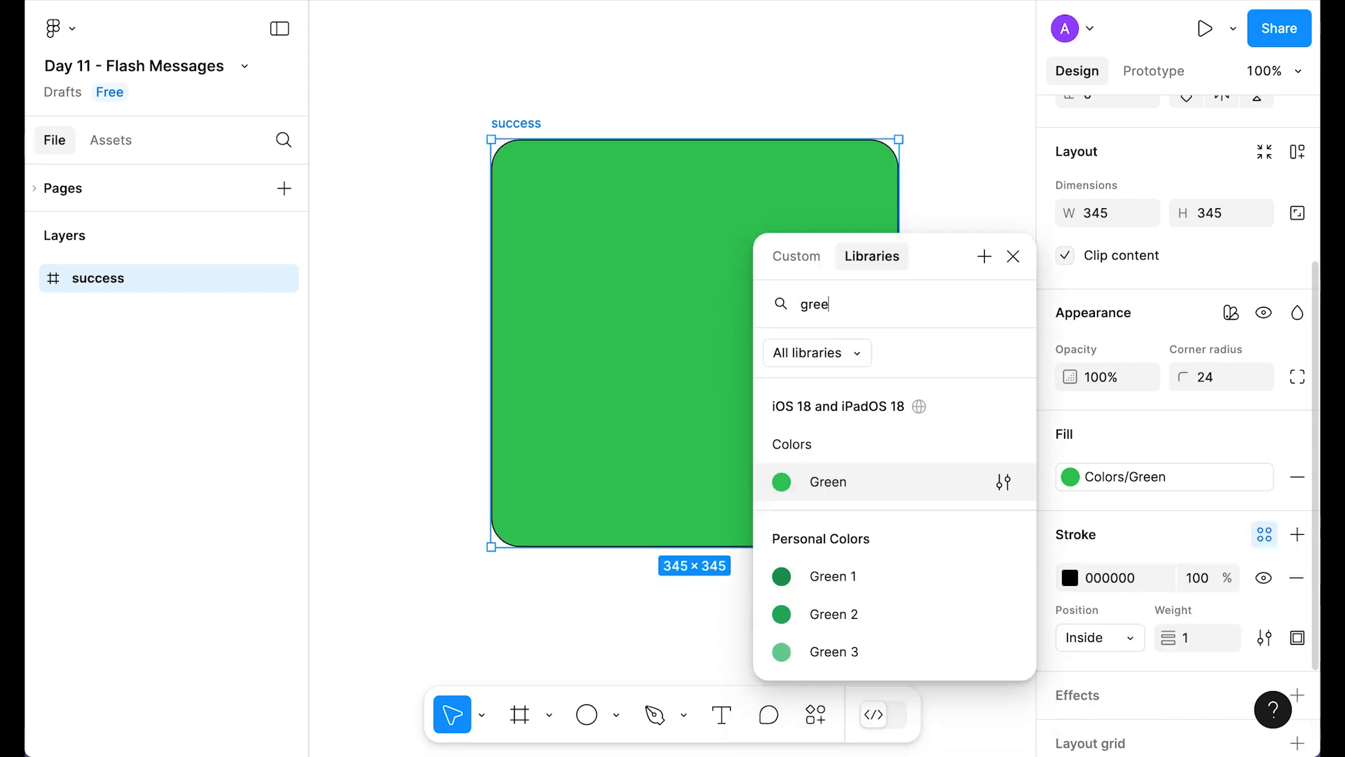
pyautogui.press('Return')
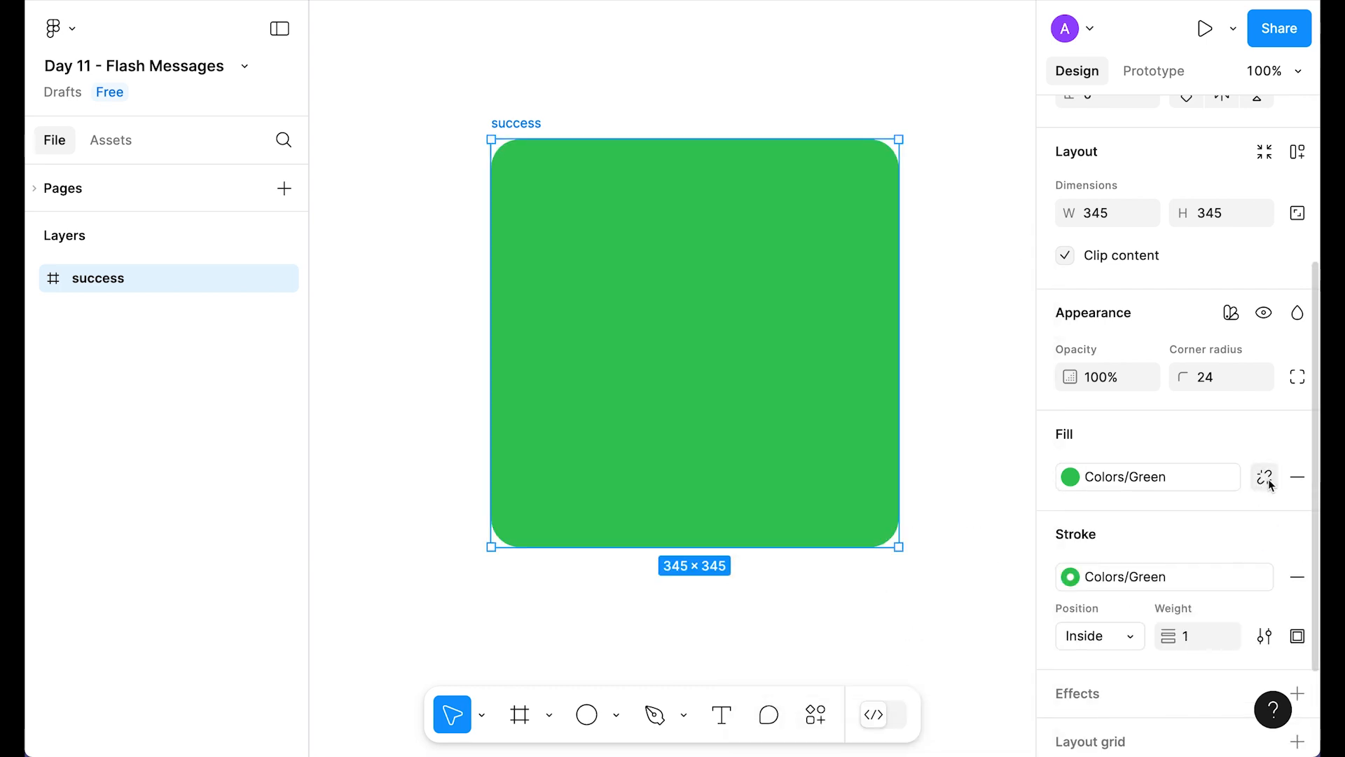
# Detach the frame's fill from the library colour and lighten it to the pale green E1FCE8.
pyautogui.click(1264, 476)
pyautogui.click(1069, 478)
pyautogui.moveTo(881, 265); pyautogui.dragTo(784, 176)
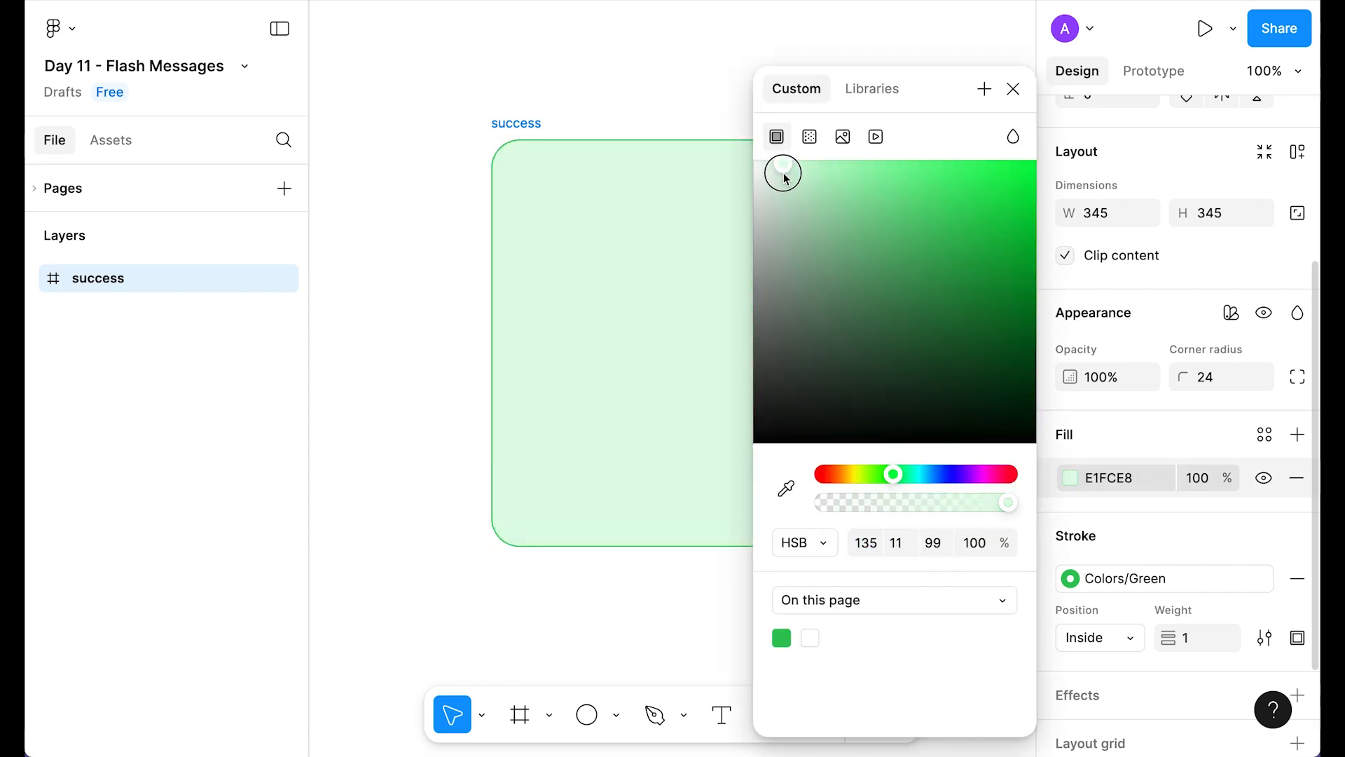
pyautogui.click(1013, 89)
# Detach the frame's stroke from the library colour and lighten it to the soft green B0E6BE.
pyautogui.click(1263, 577)
pyautogui.click(1070, 579)
pyautogui.moveTo(910, 322)
pyautogui.mouseDown()
pyautogui.moveTo(844, 204)
pyautogui.moveTo(811, 198)
pyautogui.moveTo(822, 202)
pyautogui.mouseUp()
pyautogui.click(1013, 88)
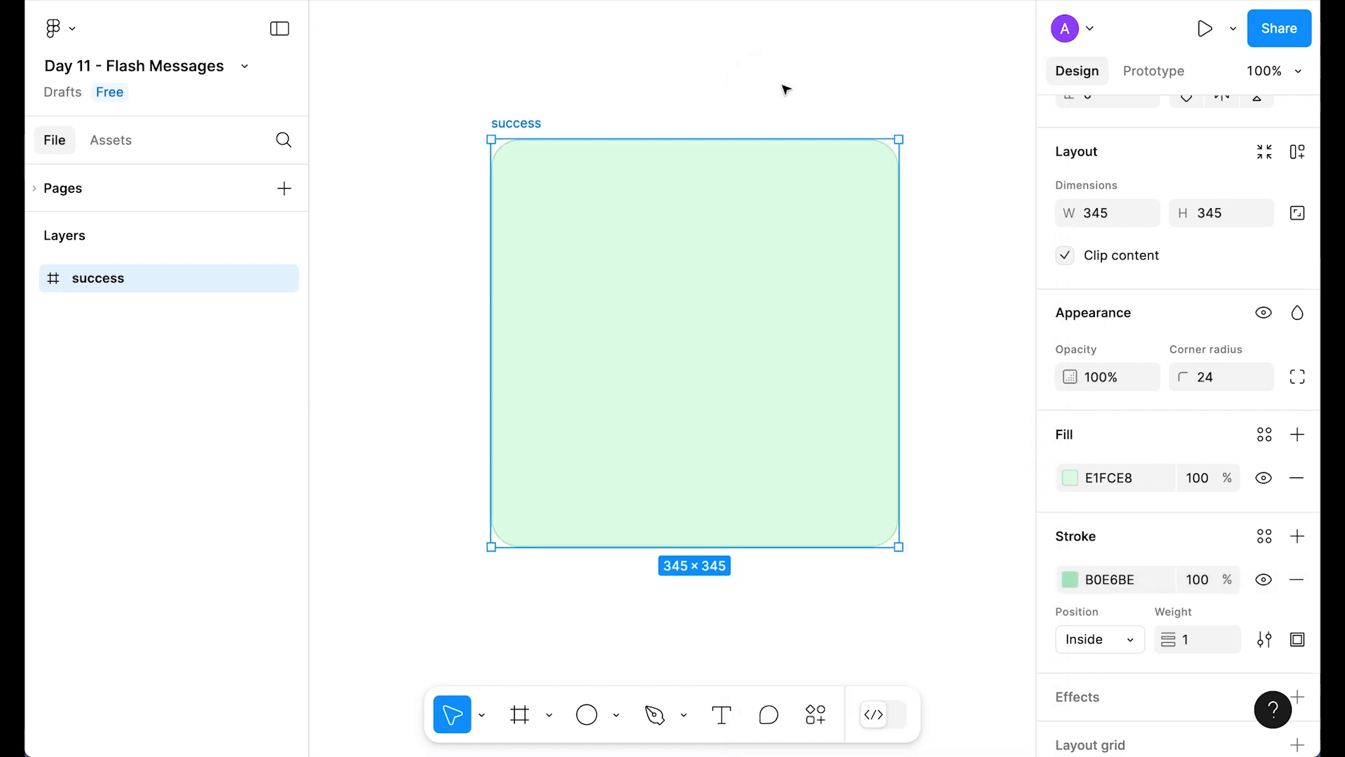
pyautogui.click(784, 91)
# Add auto layout to the success frame and set both its width and height to fixed sizing.
pyautogui.click(639, 330)
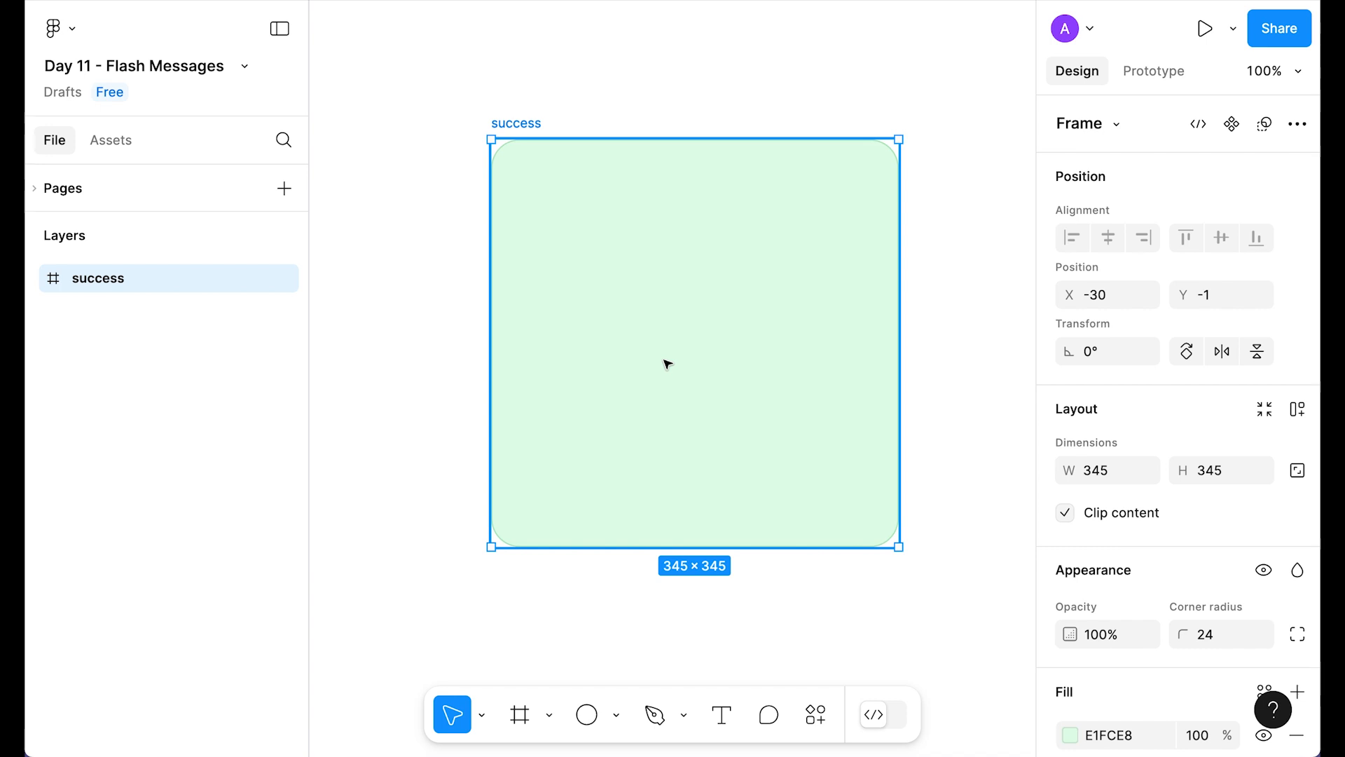
pyautogui.hotkey('shift', 'a')
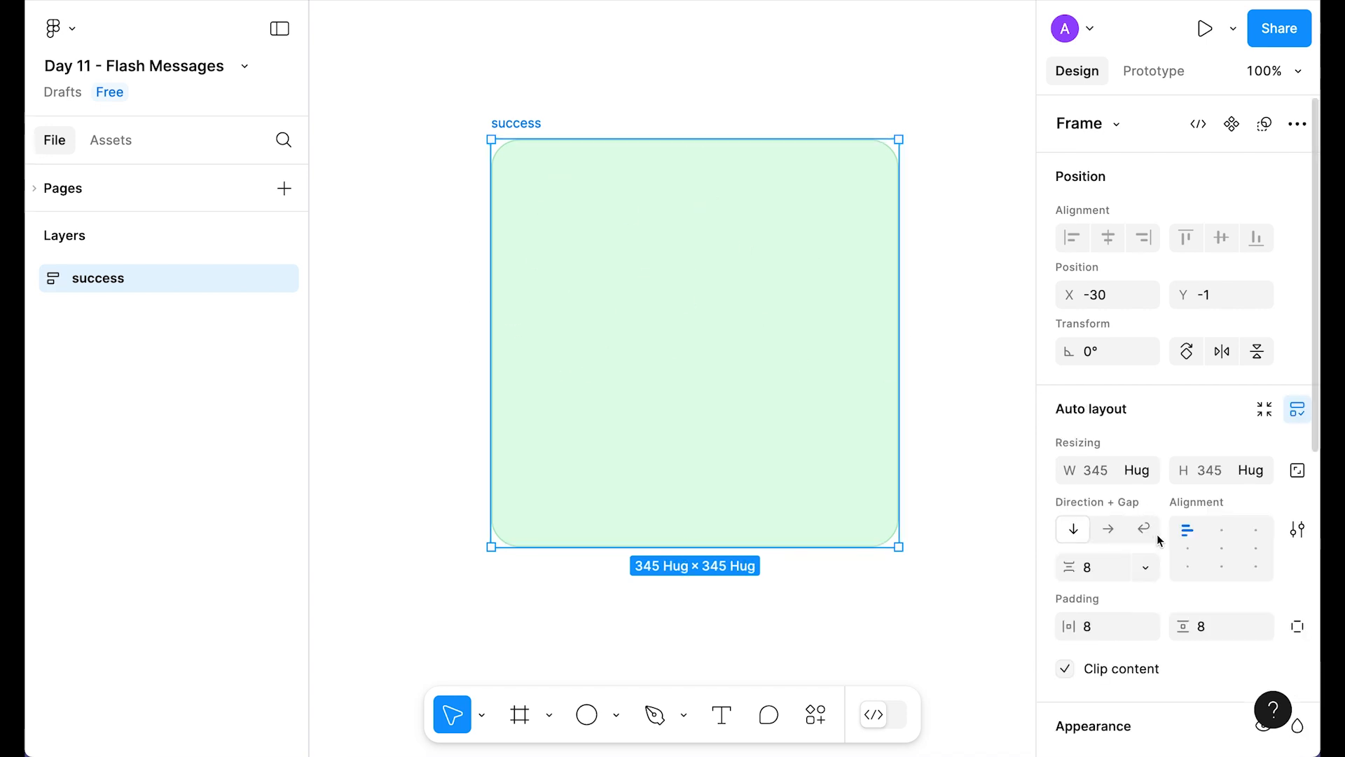
pyautogui.click(1147, 471)
pyautogui.click(1149, 443)
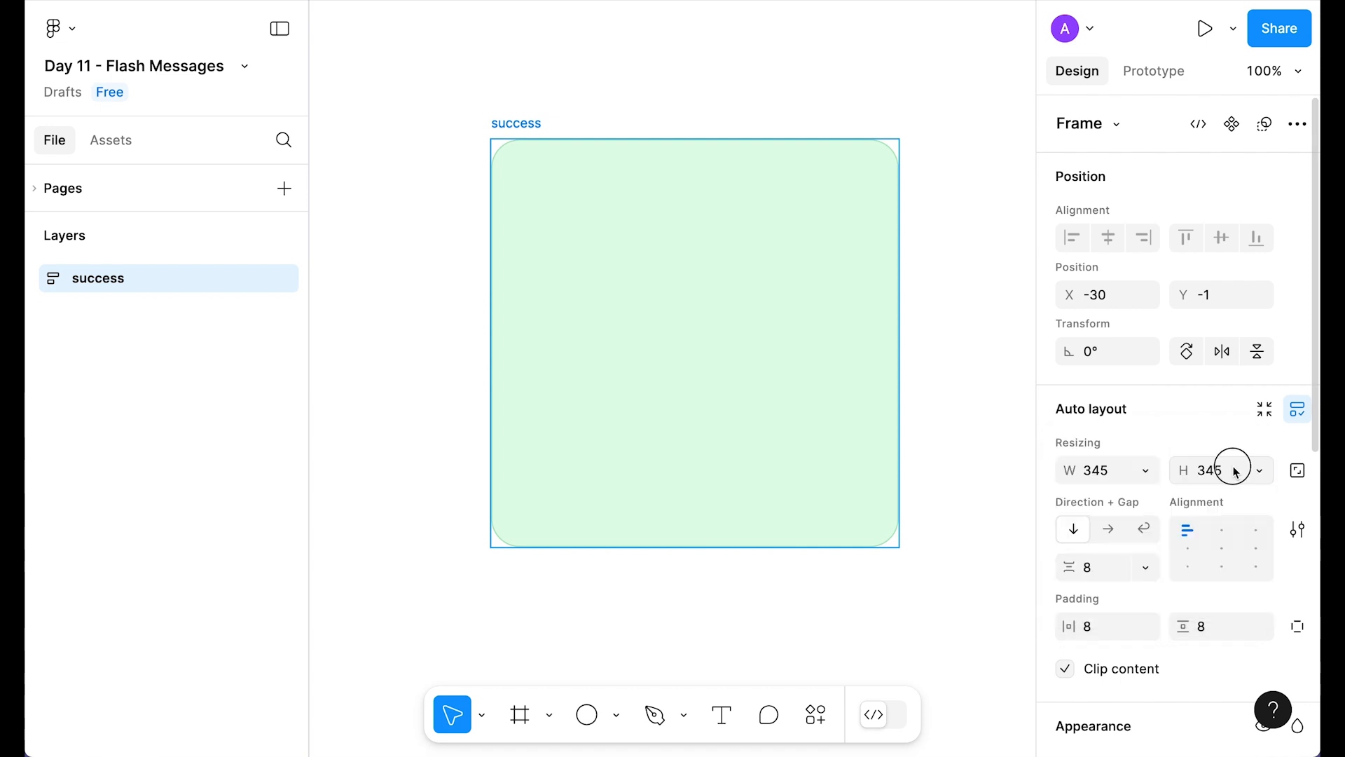
pyautogui.click(1259, 474)
pyautogui.click(1177, 440)
pyautogui.click(960, 324)
pyautogui.click(693, 323)
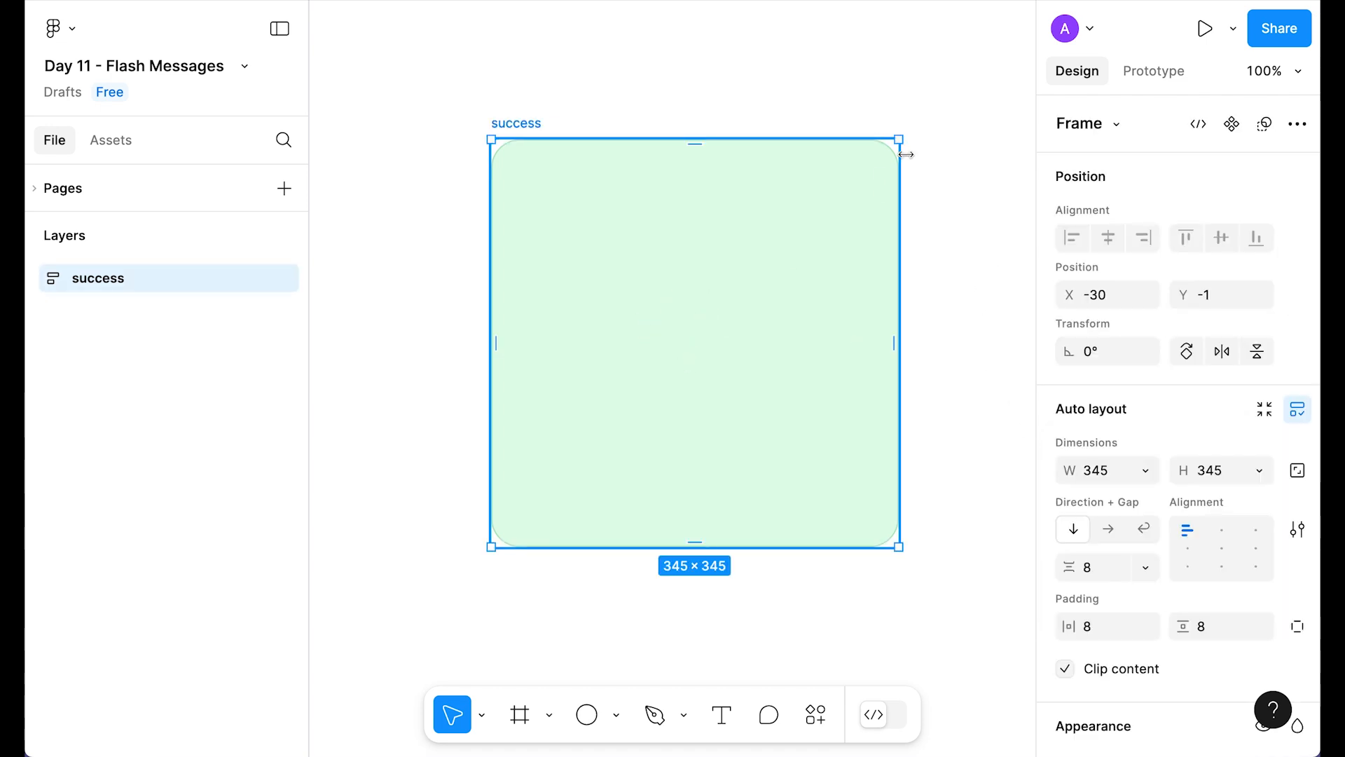
# Draw a straight vertical line with the Pen tool over the success frame and set its height to 24.
pyautogui.scroll(2, 875, 195)
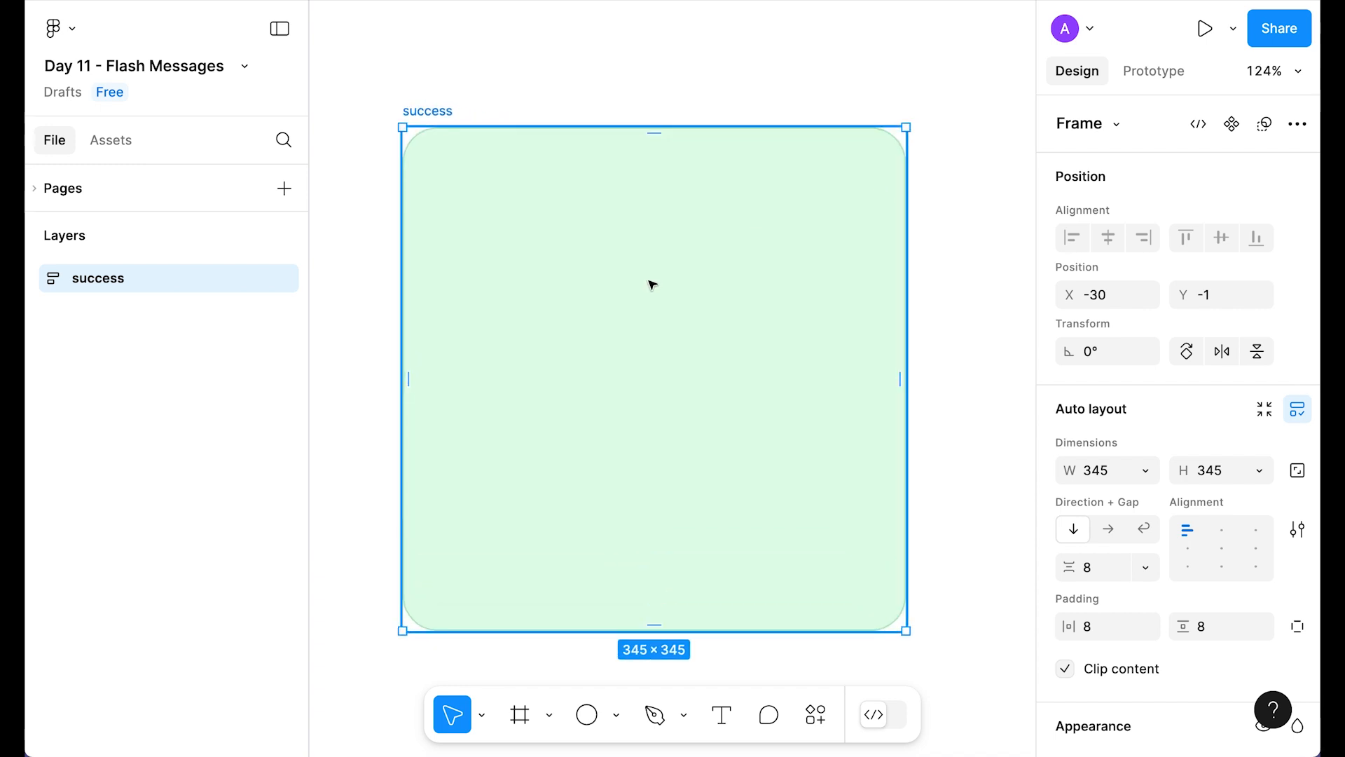
pyautogui.press('p')
pyautogui.scroll(3, 648, 301)
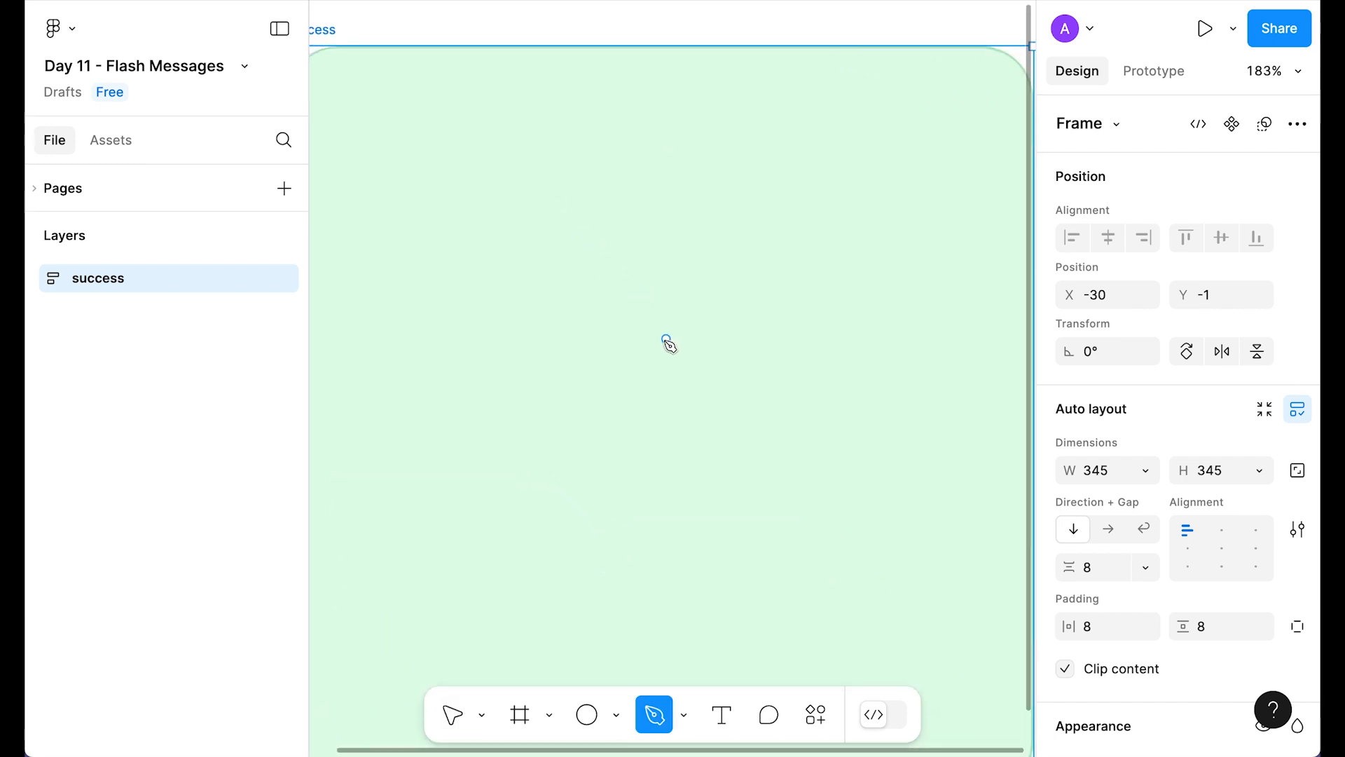
pyautogui.scroll(-2, 610, 330)
pyautogui.click(678, 248)
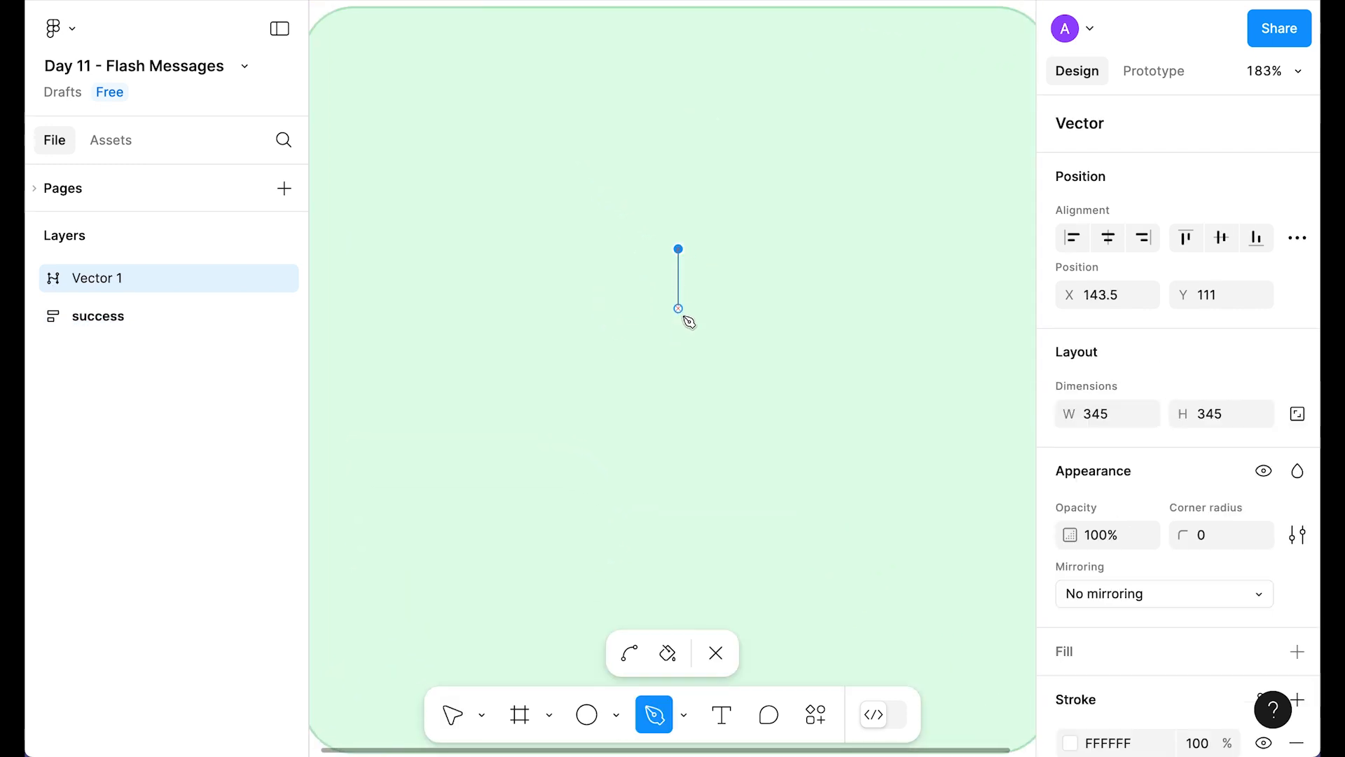
pyautogui.click(678, 326)
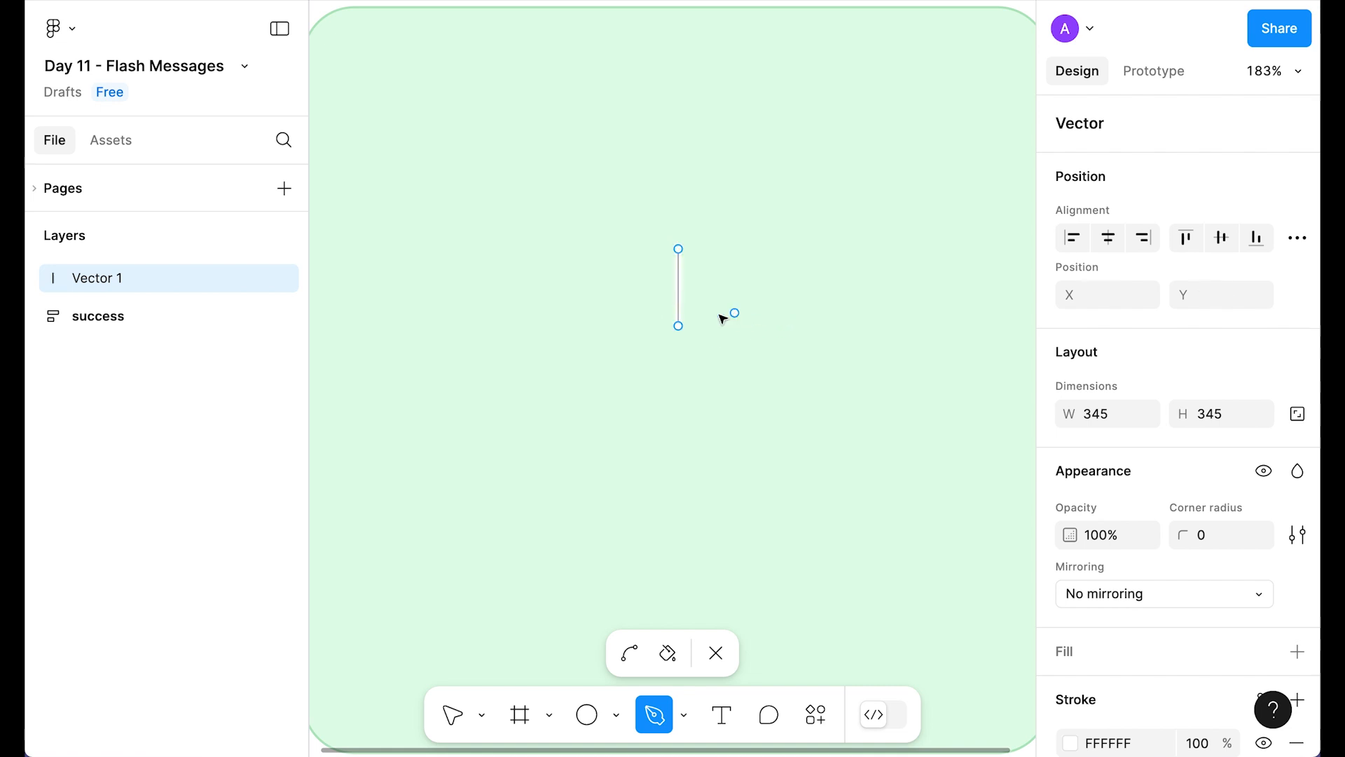
pyautogui.press('Escape')
pyautogui.scroll(3, 688, 292)
pyautogui.click(1225, 471)
pyautogui.write('24')
pyautogui.press('Return')
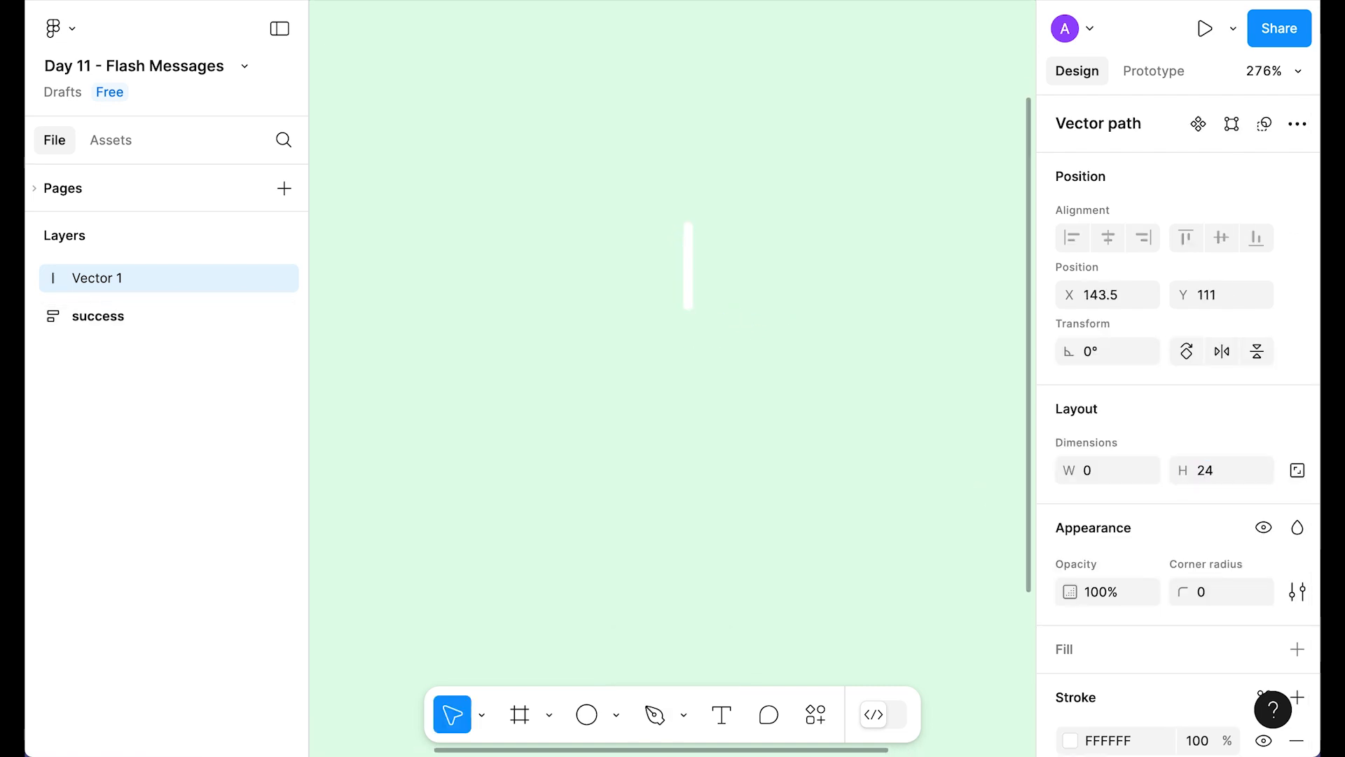
# Apply the library colour Gray to the line's stroke and set the stroke weight to 1.
pyautogui.scroll(-3, 1200, 607)
pyautogui.click(1267, 498)
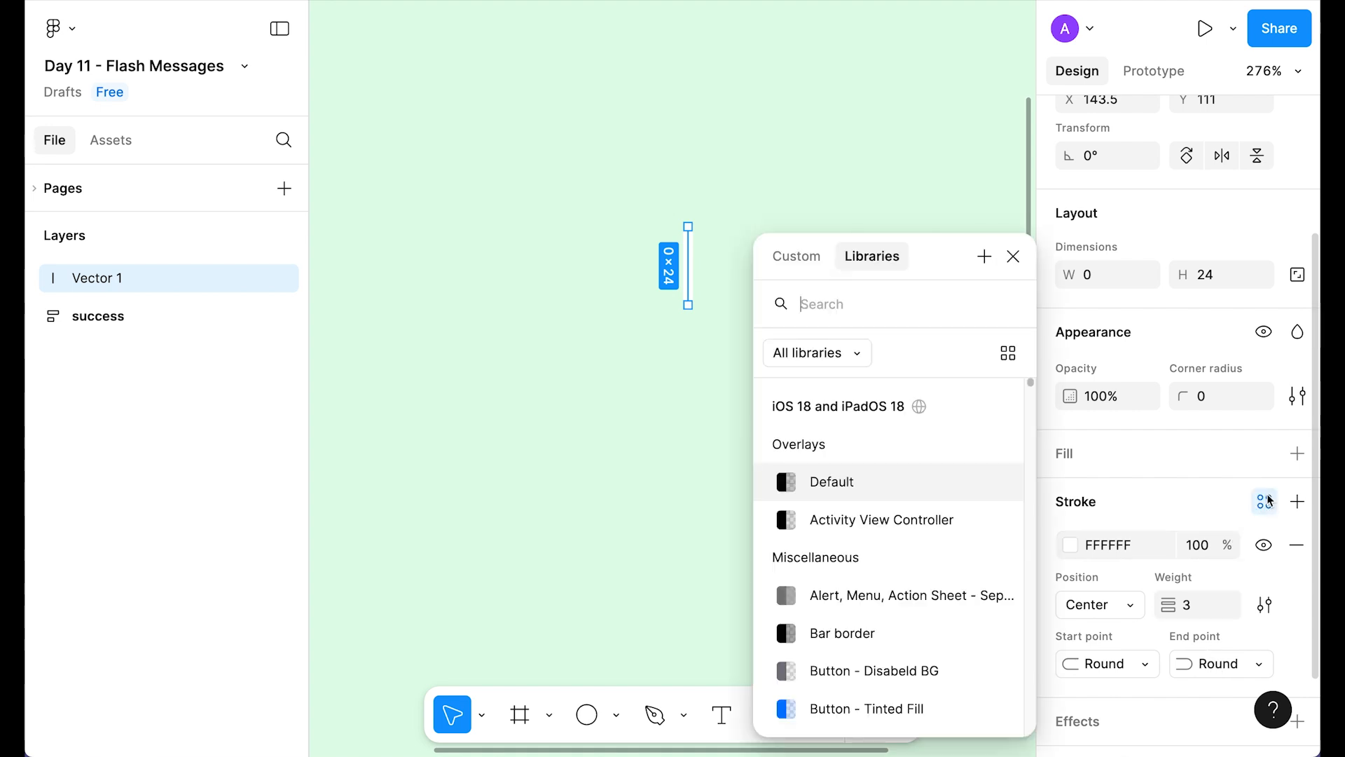
pyautogui.write('gray')
pyautogui.press('Return')
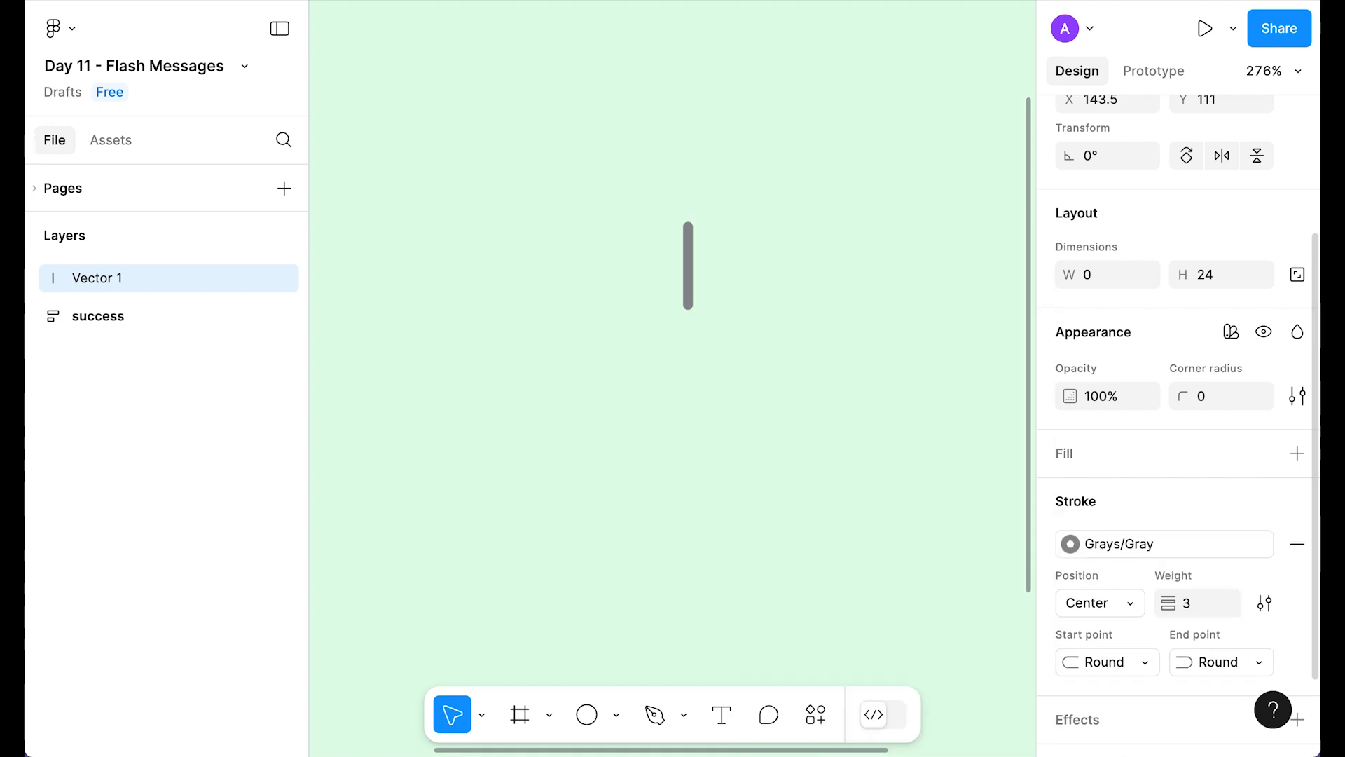
pyautogui.click(1201, 606)
pyautogui.write('1')
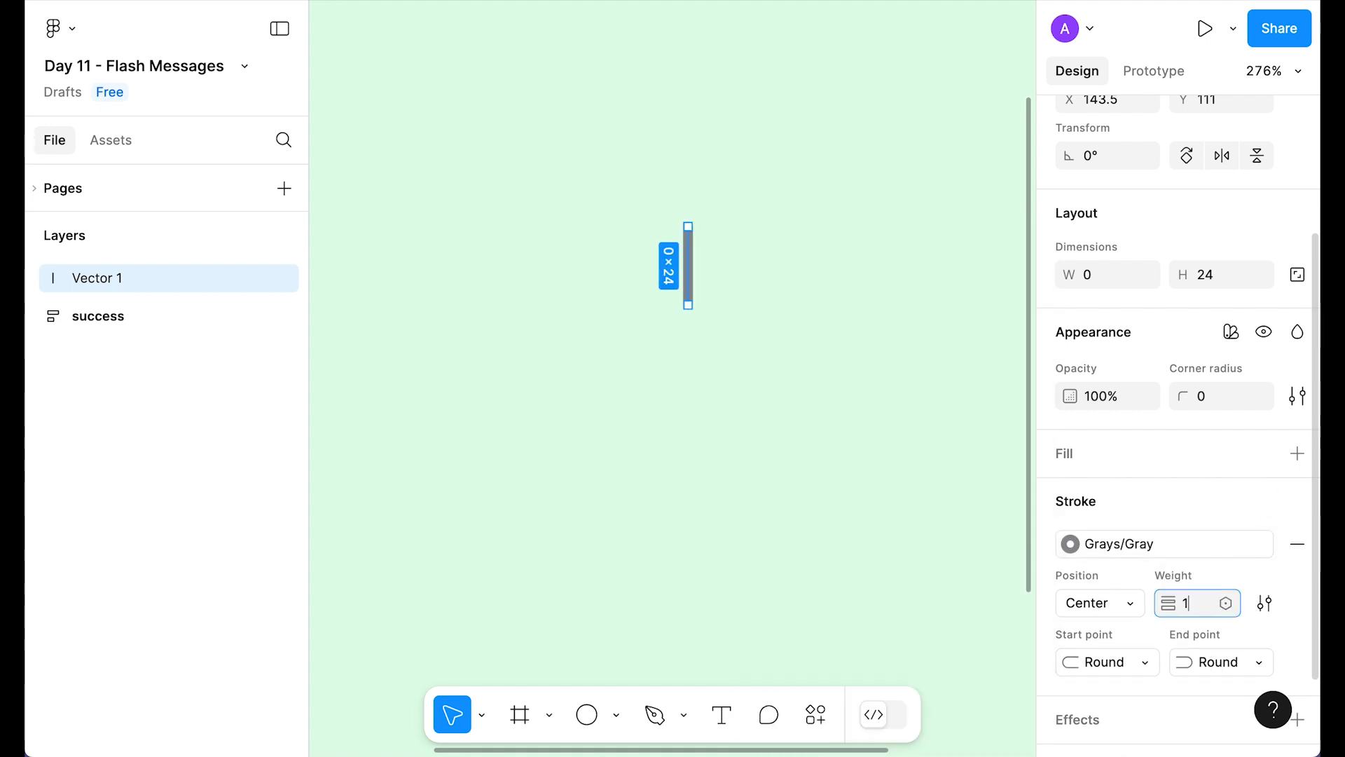
pyautogui.press('Return')
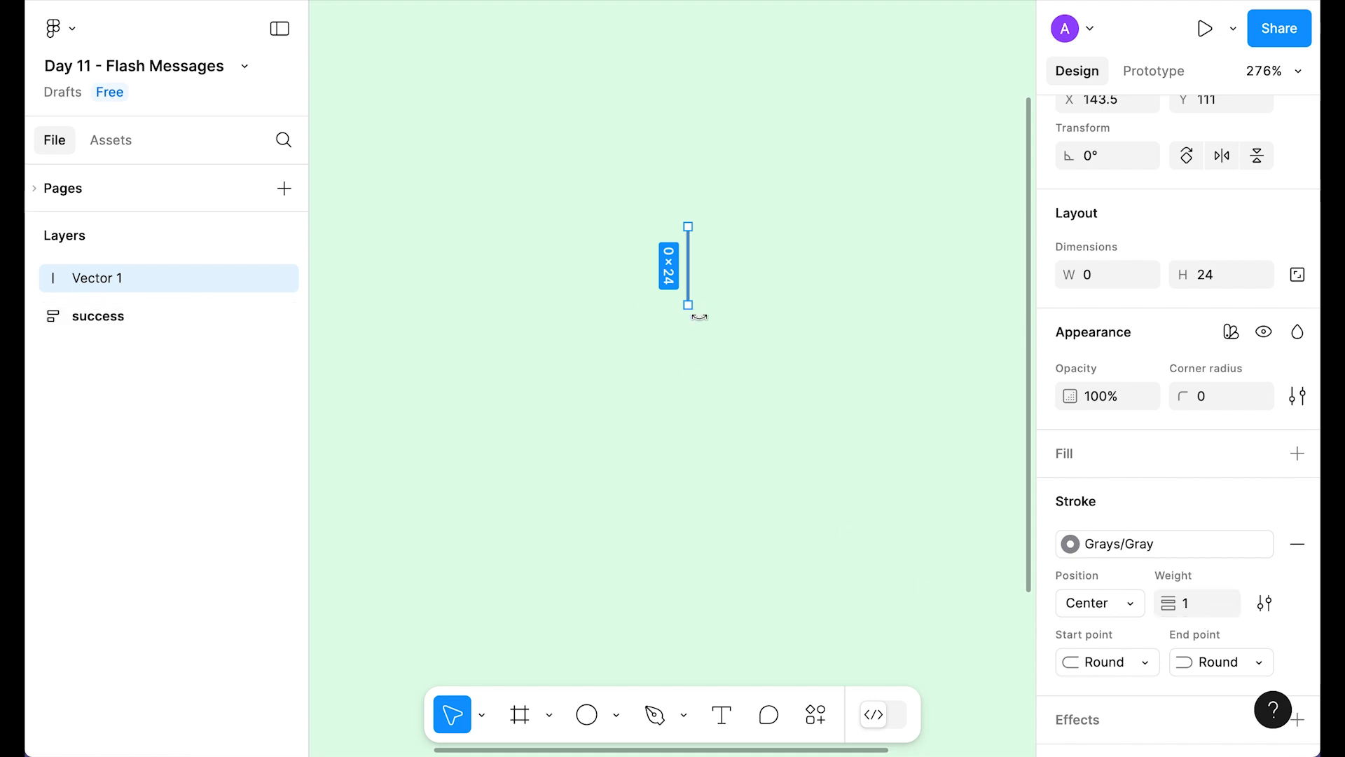
# Duplicate the line, rotate the copy to -90° to form a cross, and align both lines on their horizontal centres.
pyautogui.hotkey('ctrl', 'd')
pyautogui.moveTo(688, 317); pyautogui.dragTo(691, 234)
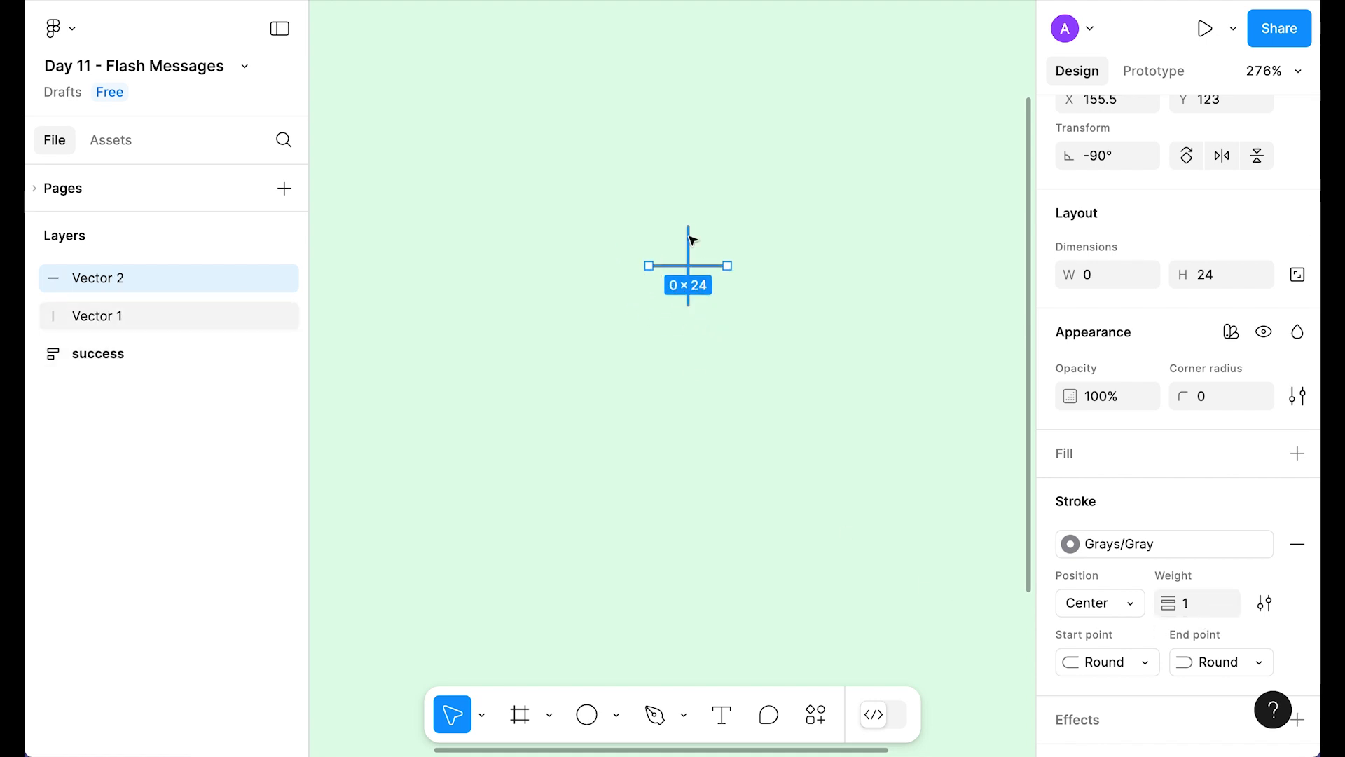
pyautogui.keyDown('shift'); pyautogui.click(692, 240); pyautogui.keyUp('shift')
pyautogui.scroll(5, 1126, 171)
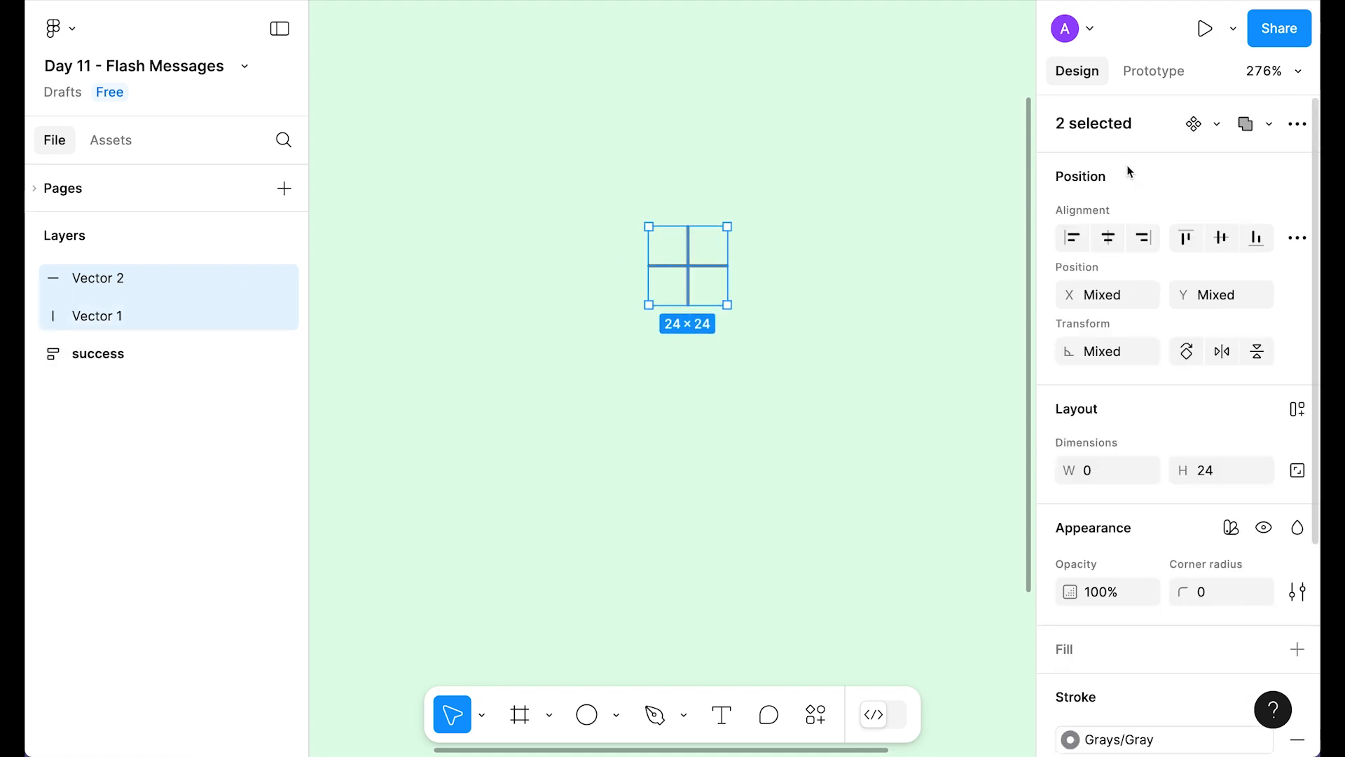
pyautogui.click(1107, 237)
pyautogui.hotkey('ctrl', 'g')
pyautogui.moveTo(742, 219); pyautogui.dragTo(776, 274)
pyautogui.hotkey('ctrl', 'z')
pyautogui.hotkey('ctrl', 'z')
# Rotate the two crossed lines together by 45° into an X and group them.
pyautogui.moveTo(744, 219); pyautogui.dragTo(796, 289)
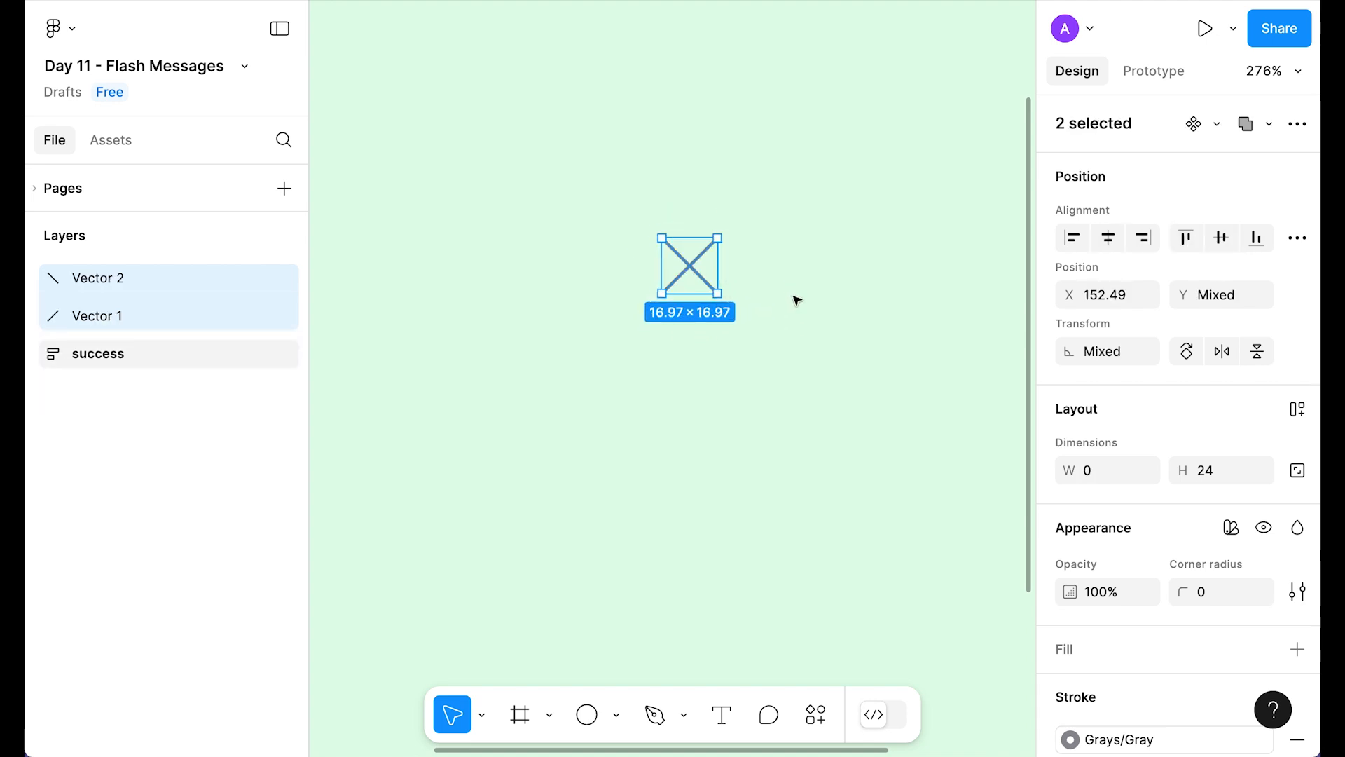
pyautogui.hotkey('ctrl', 'g')
# Change the X group's stroke to the lighter library colour Gray 2.
pyautogui.scroll(-3, 691, 273)
pyautogui.click(681, 379)
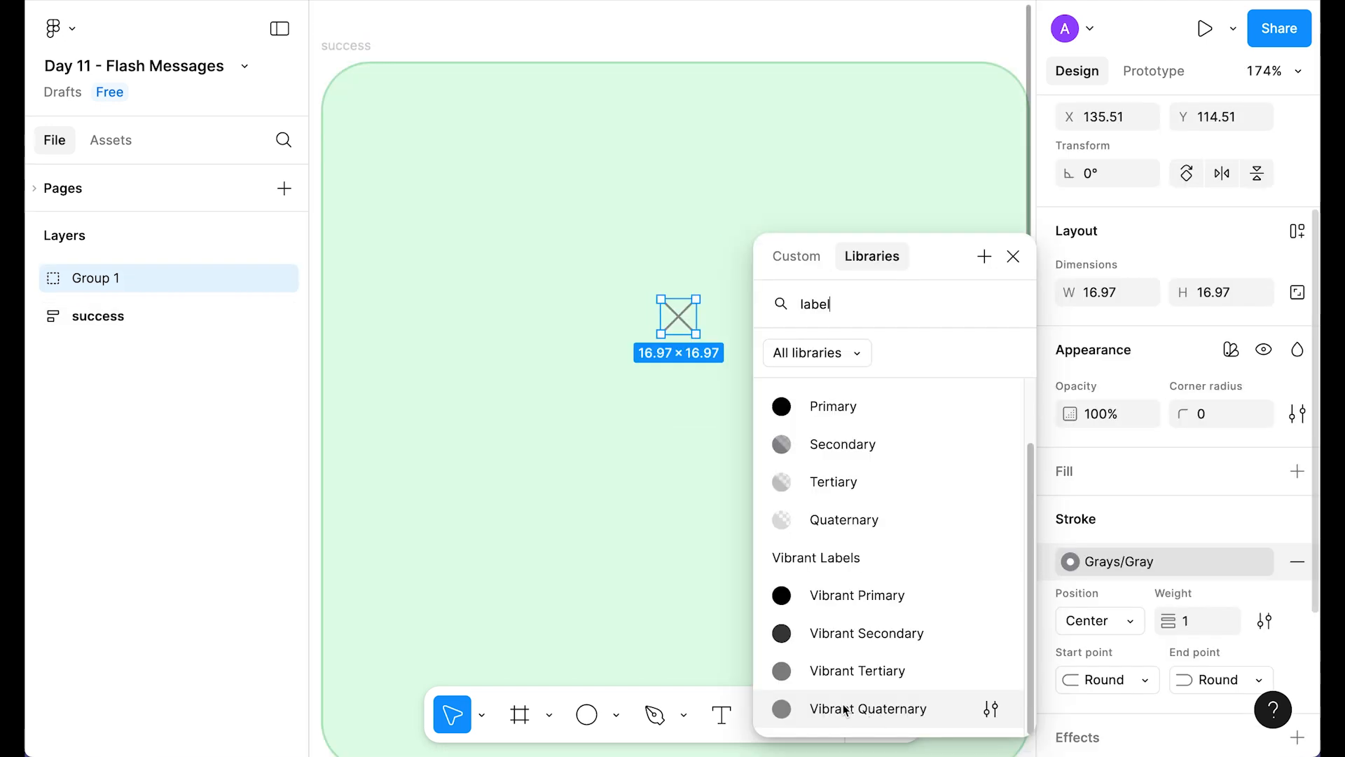
pyautogui.scroll(3, 846, 710)
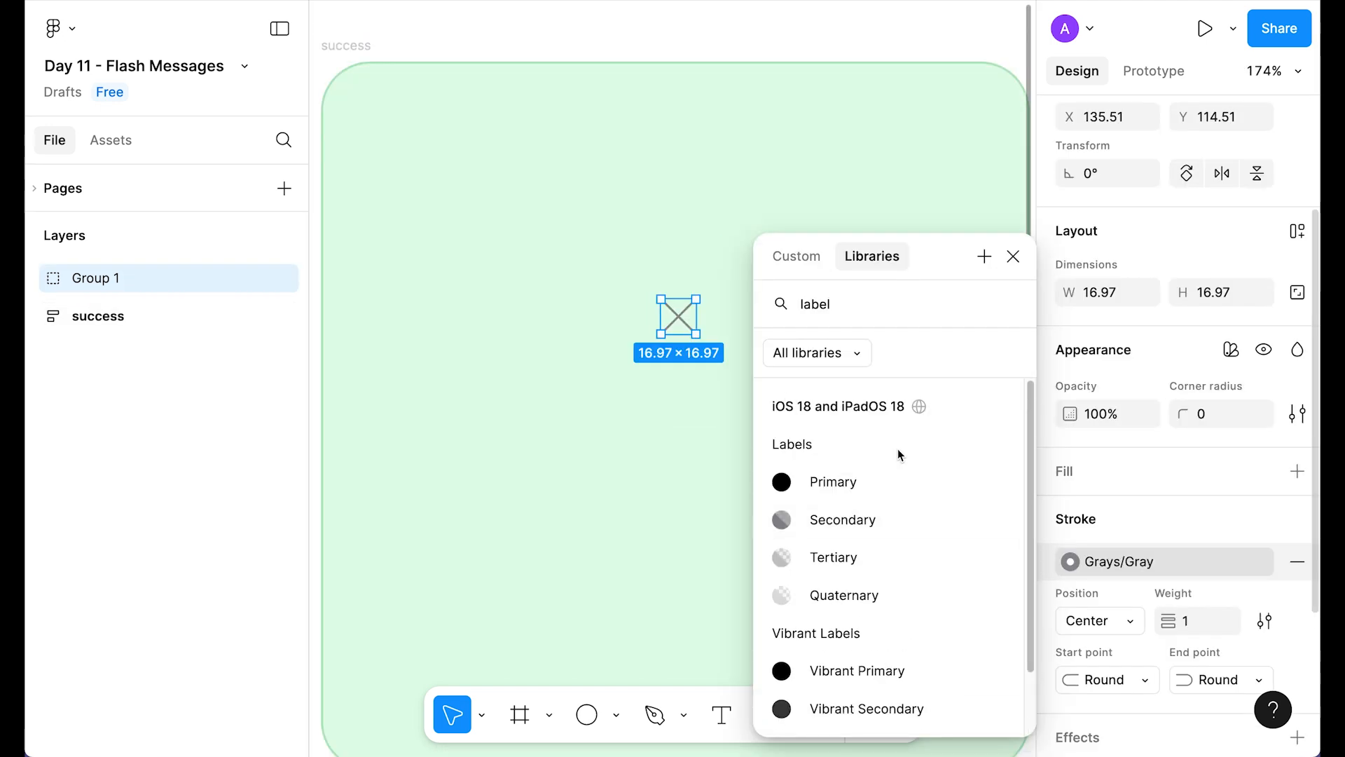
pyautogui.click(1012, 258)
pyautogui.click(847, 25)
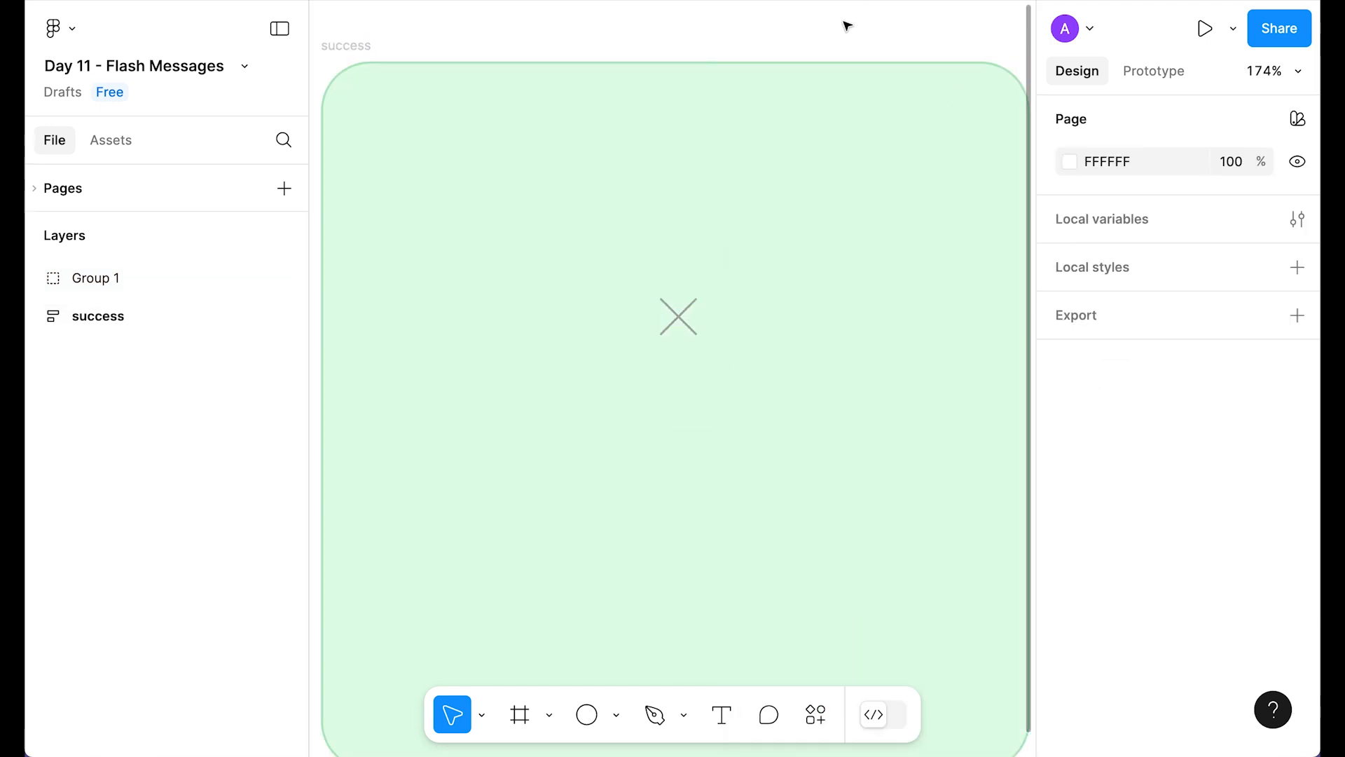
pyautogui.scroll(-3, 835, 28)
# Convert the X group into a frame and add auto layout to it.
pyautogui.click(708, 272)
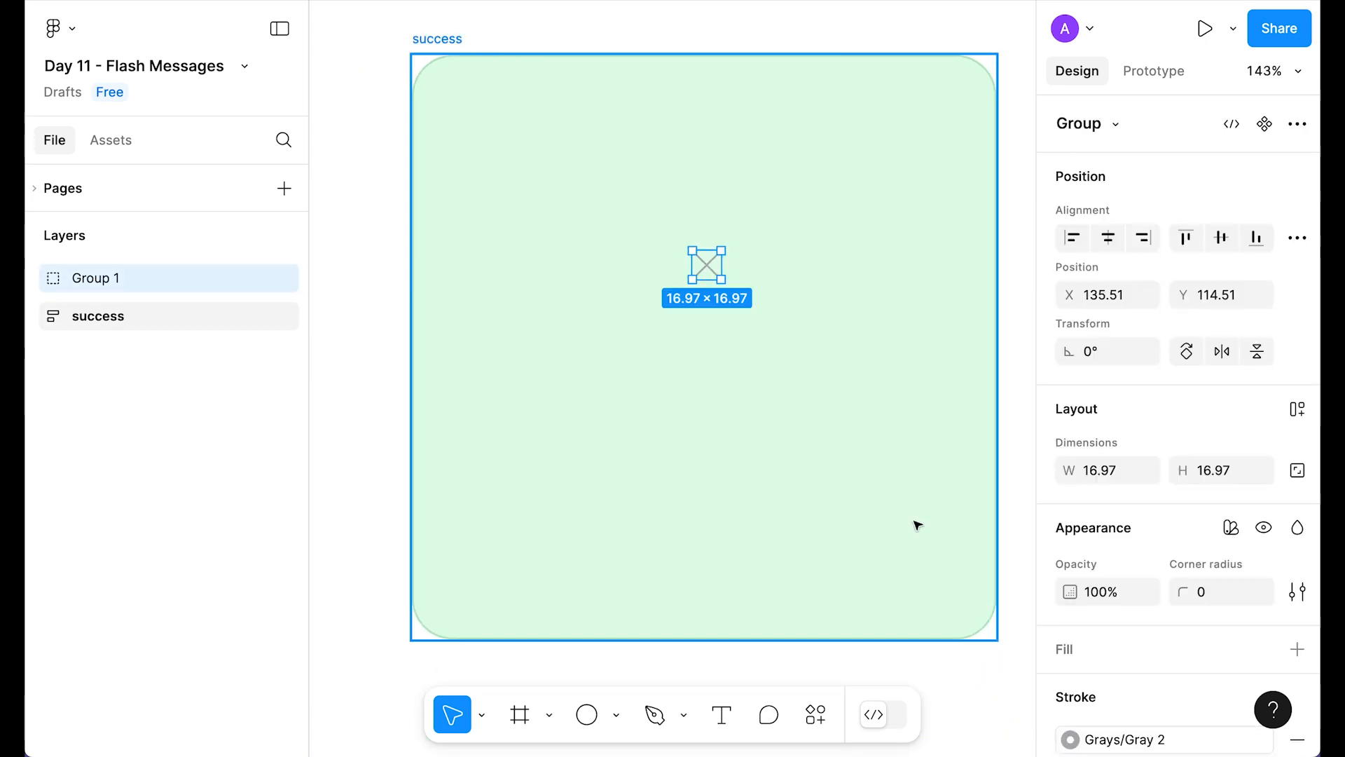
pyautogui.rightClick(698, 264)
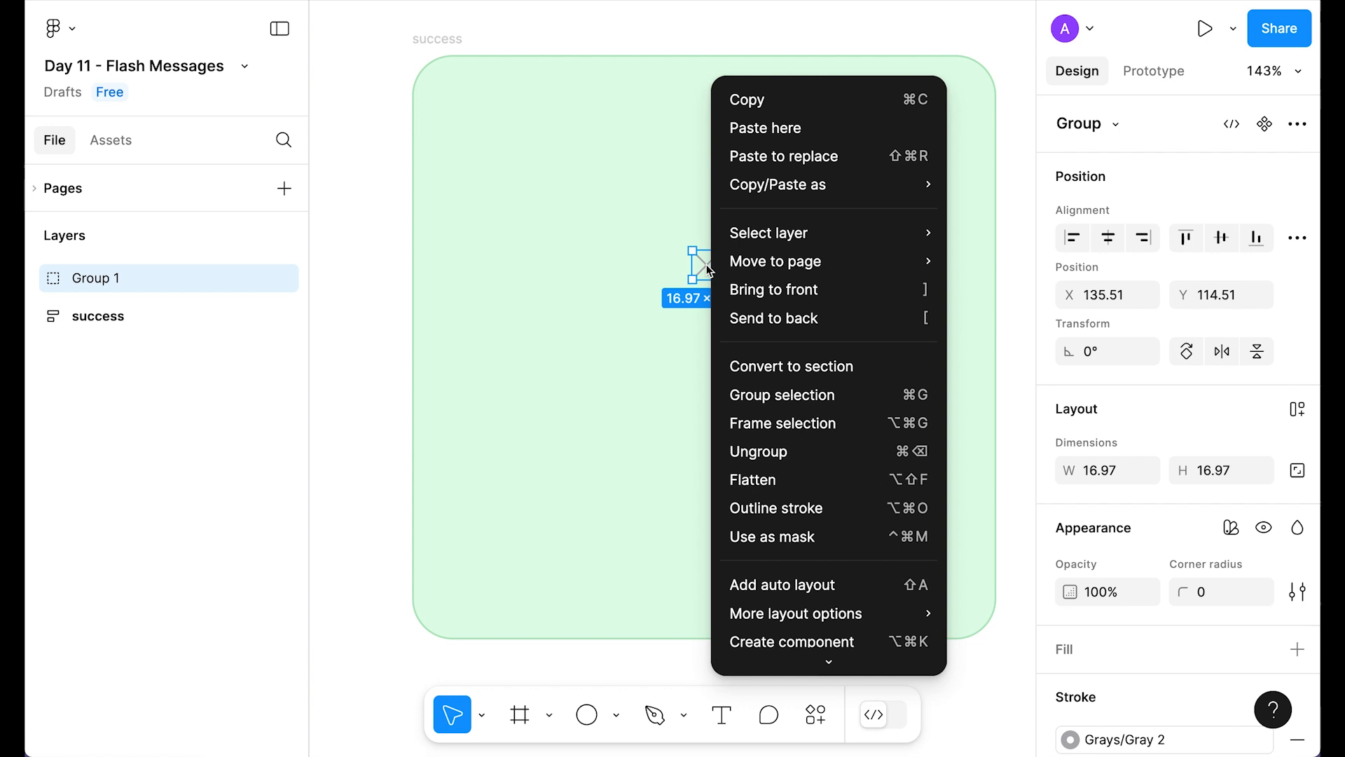
pyautogui.click(771, 447)
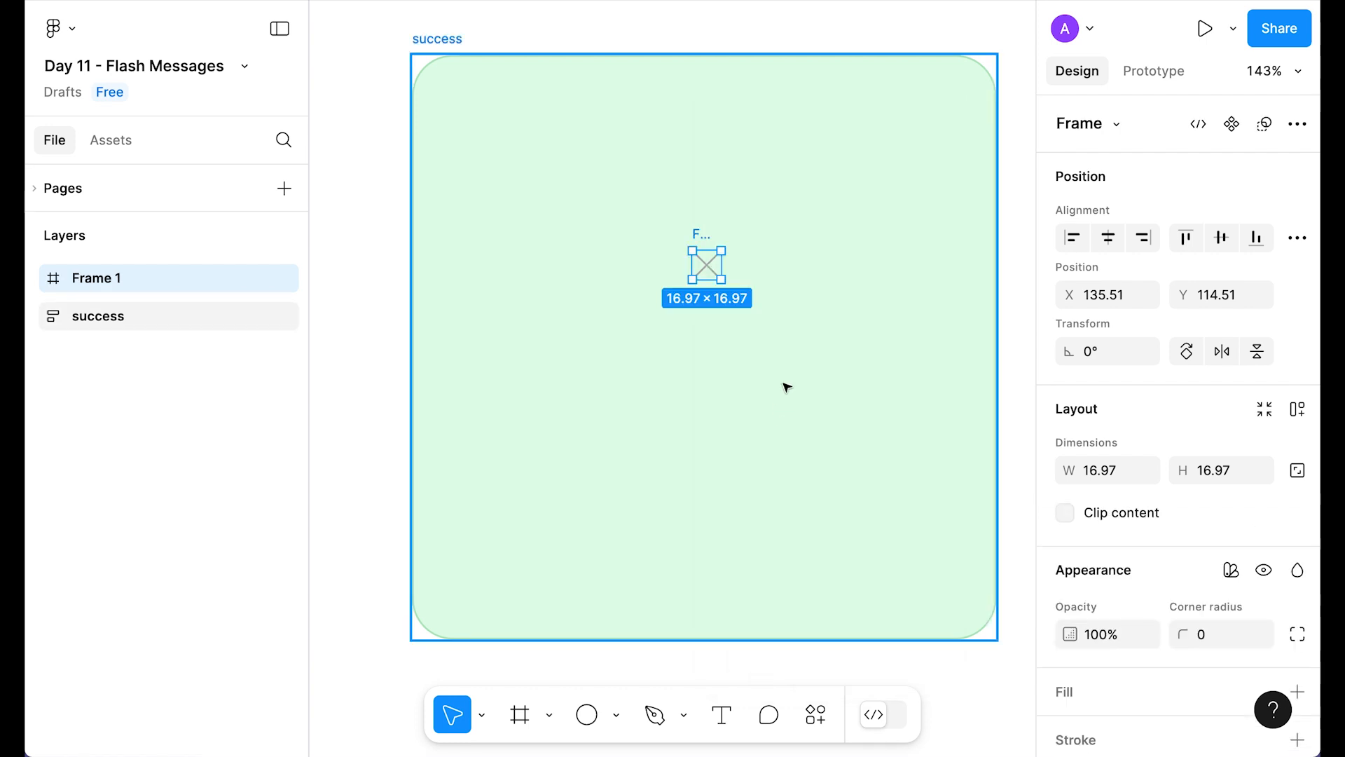
pyautogui.hotkey('shift', 'a')
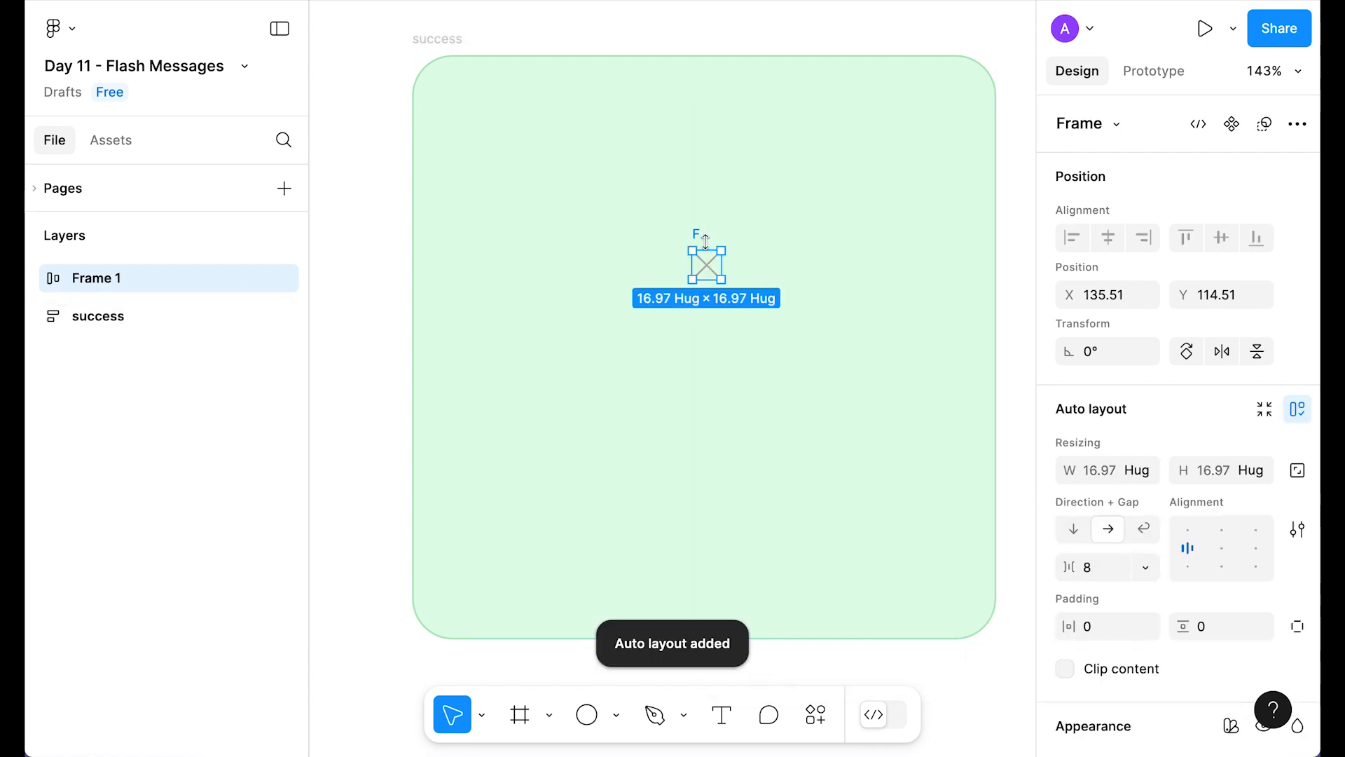
# Move the X frame into the success card's auto layout.
pyautogui.press('Delete')
pyautogui.click(548, 187)
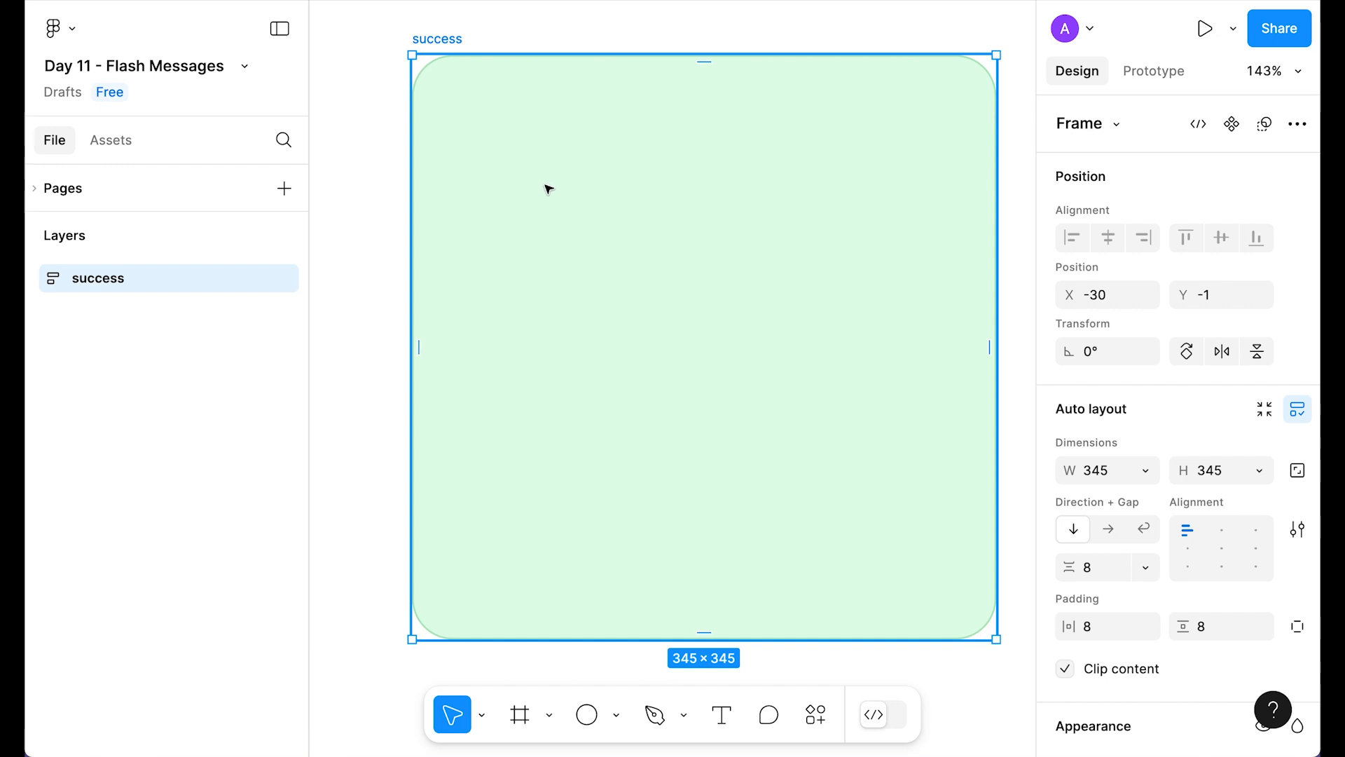
pyautogui.hotkey('ctrl', 'z')
pyautogui.click(378, 192)
pyautogui.click(457, 92)
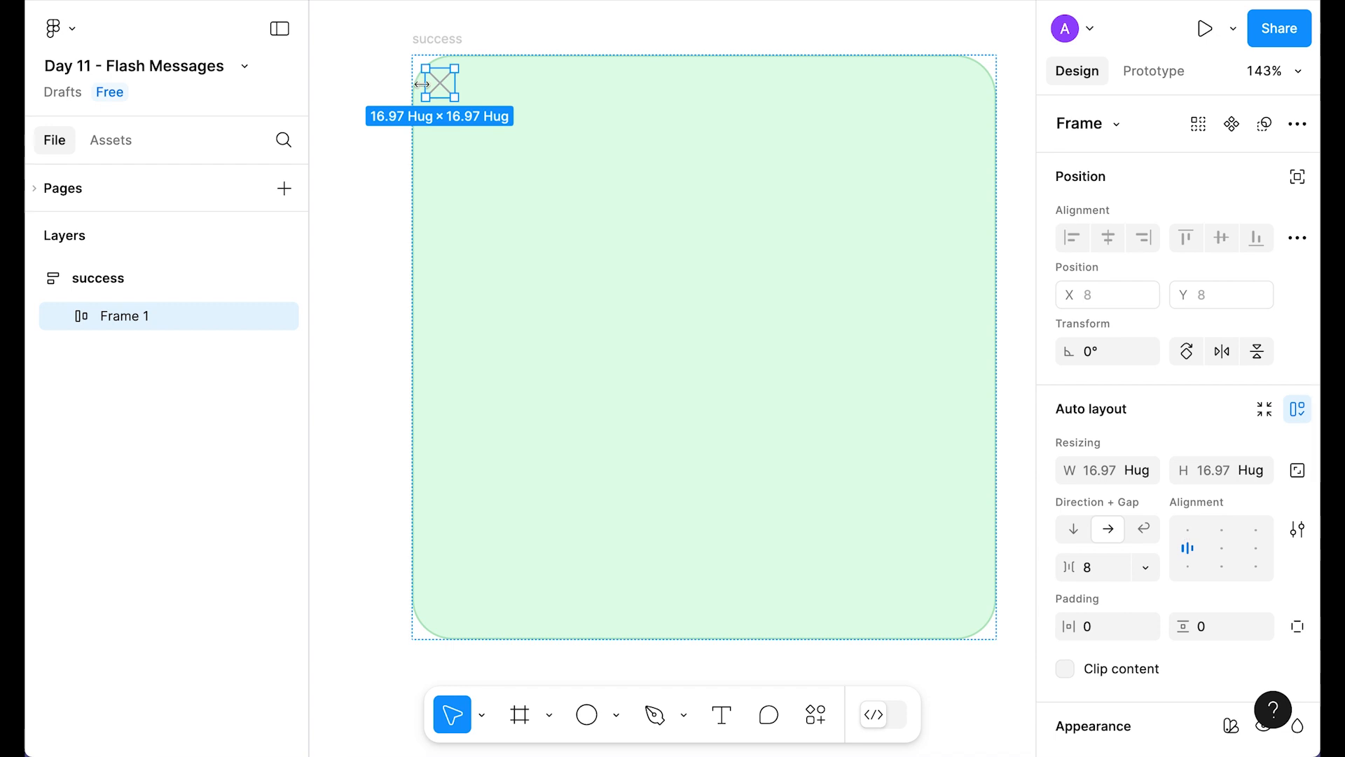
pyautogui.click(406, 168)
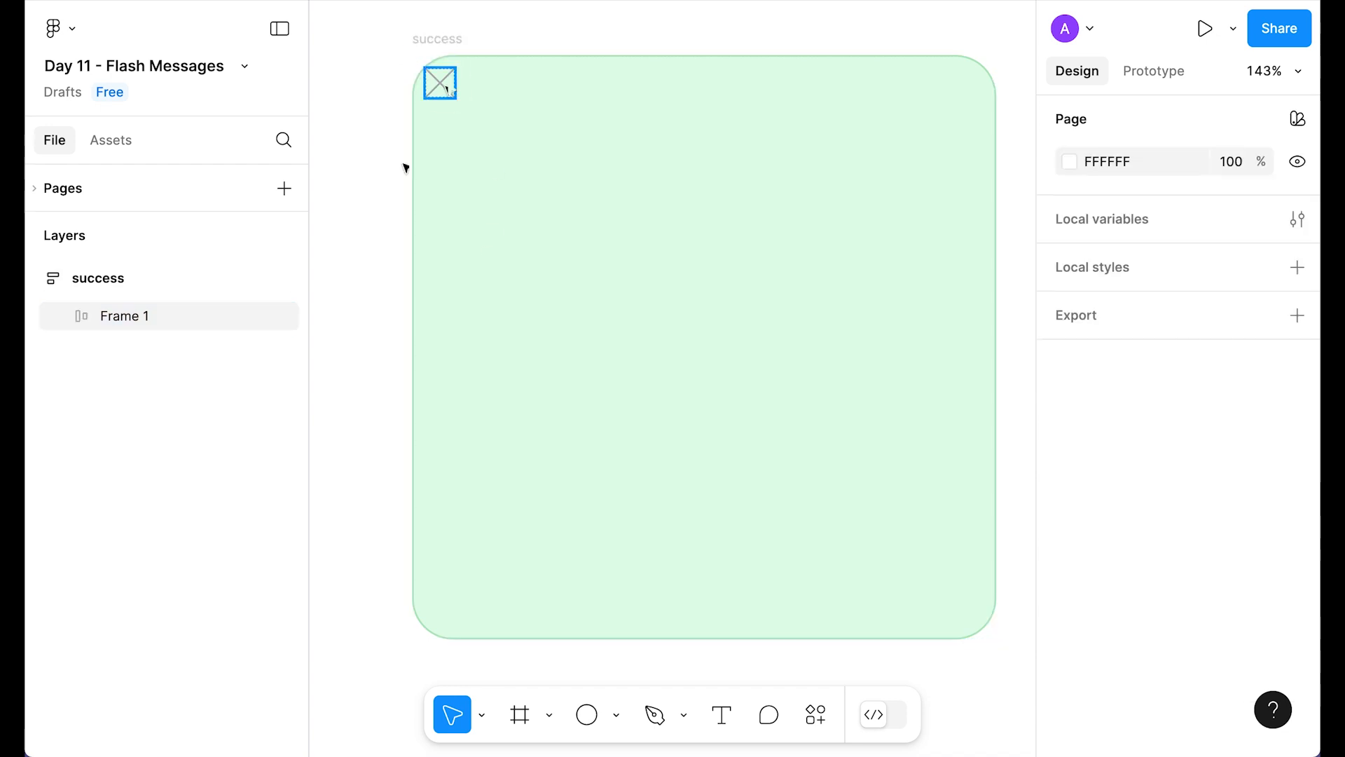
# Make the X frame fill the card's width with its X aligned right, and align the card's content top centre.
pyautogui.hotkey('ctrl', 'z')
pyautogui.click(1140, 469)
pyautogui.click(1140, 500)
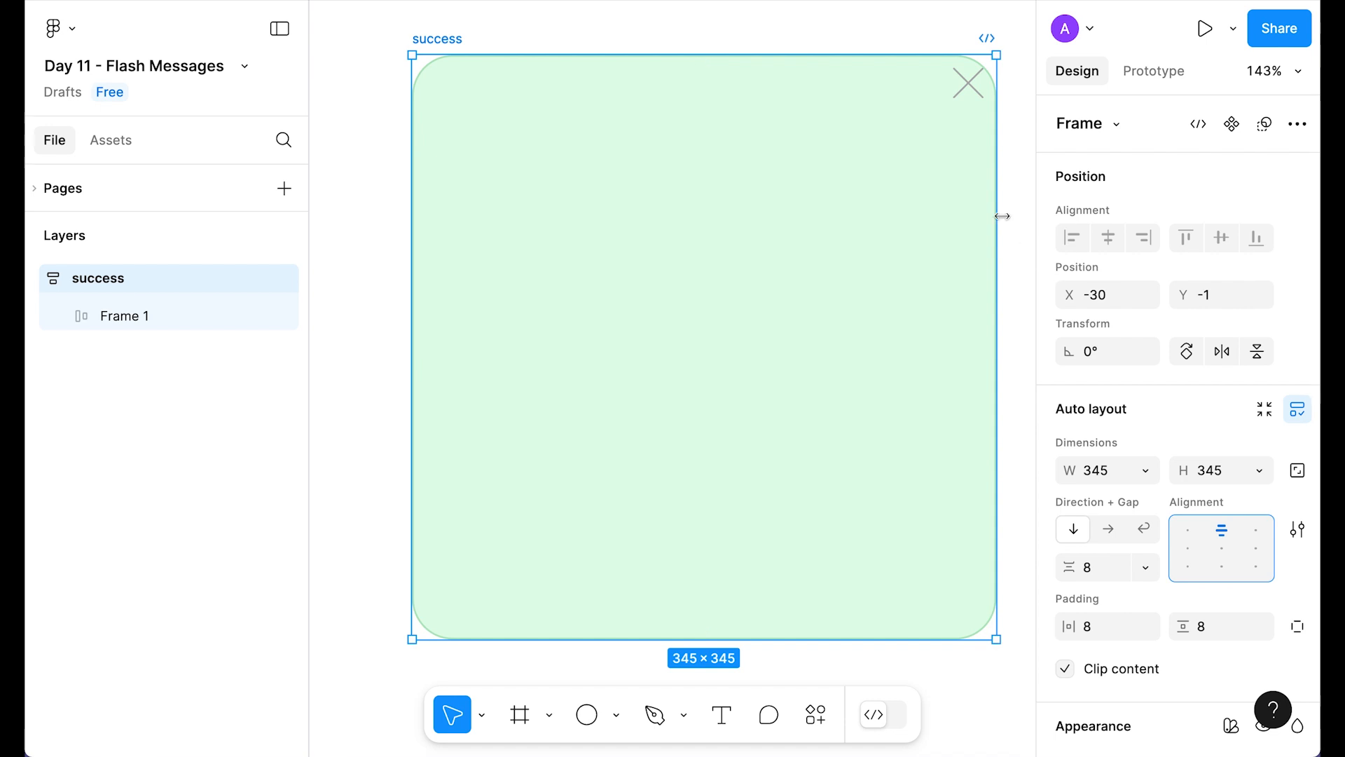
# Set the success card's horizontal and vertical padding to 16.
pyautogui.click(859, 190)
pyautogui.hotkey('ctrl', 'z')
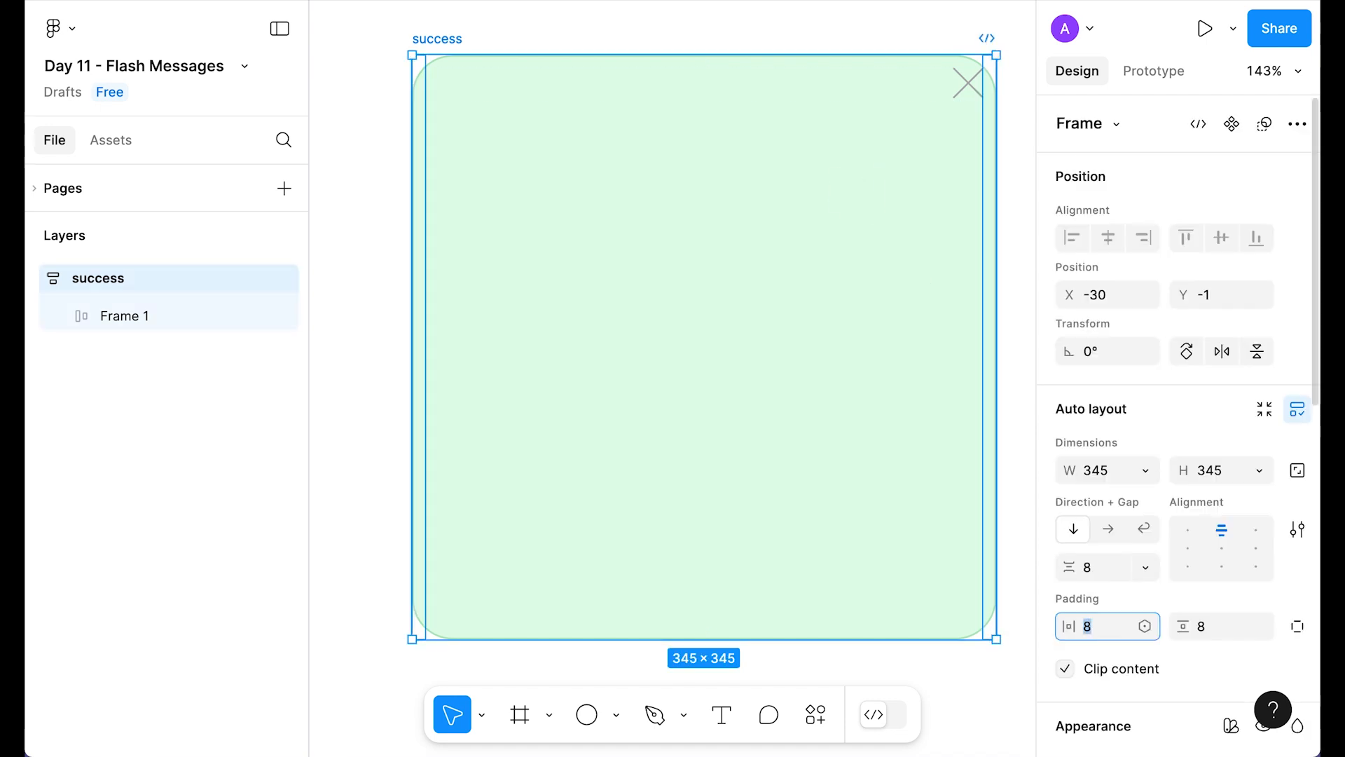
pyautogui.write('16')
pyautogui.press('Return')
pyautogui.press('Tab')
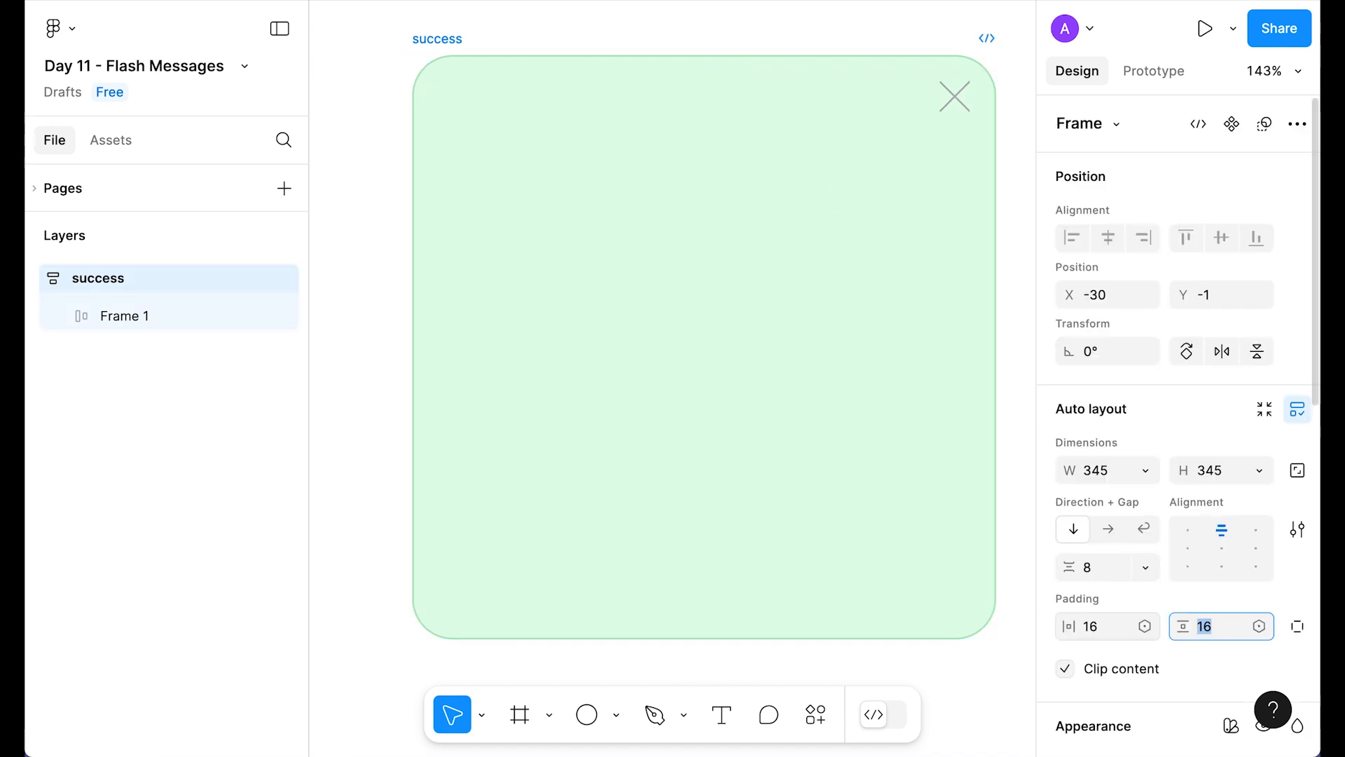
pyautogui.click(1021, 186)
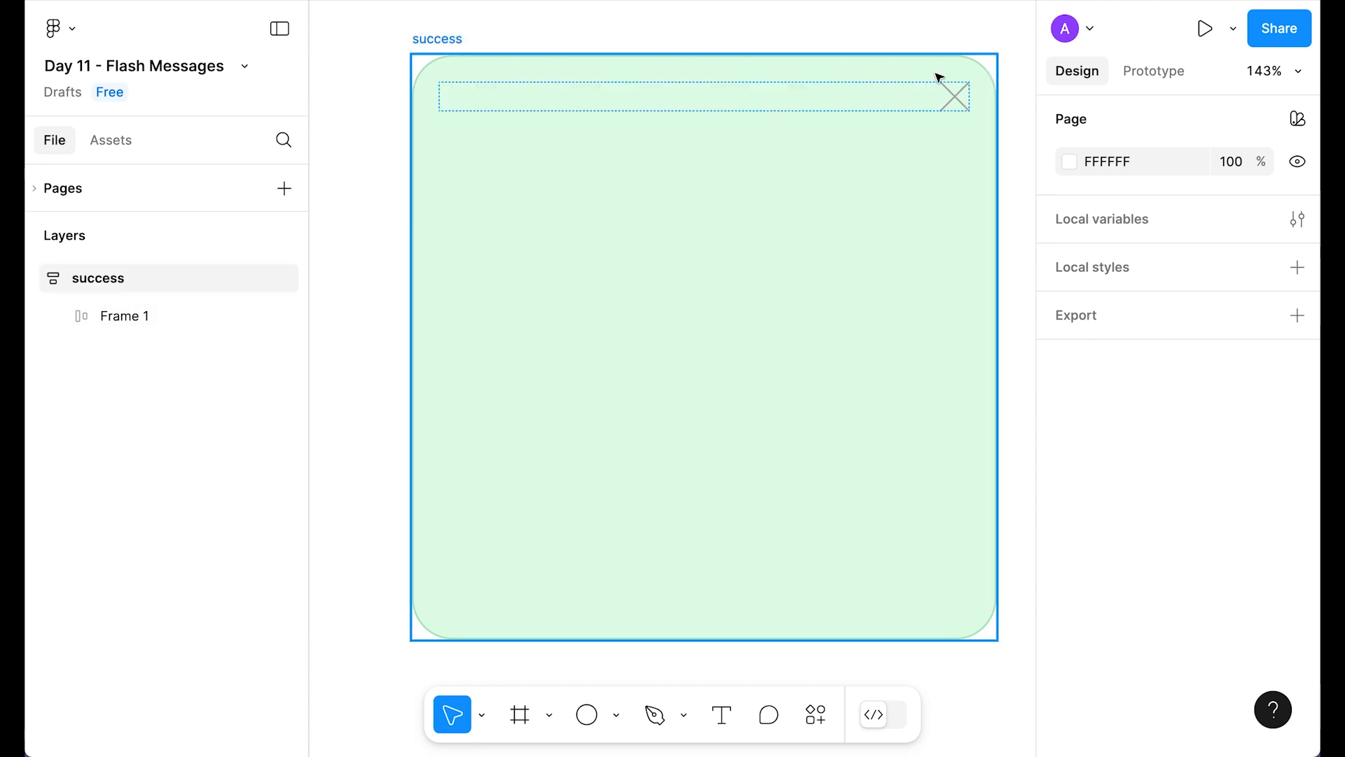
# Scale the X group inside its frame down to 12 with the Scale tool.
pyautogui.click(953, 98)
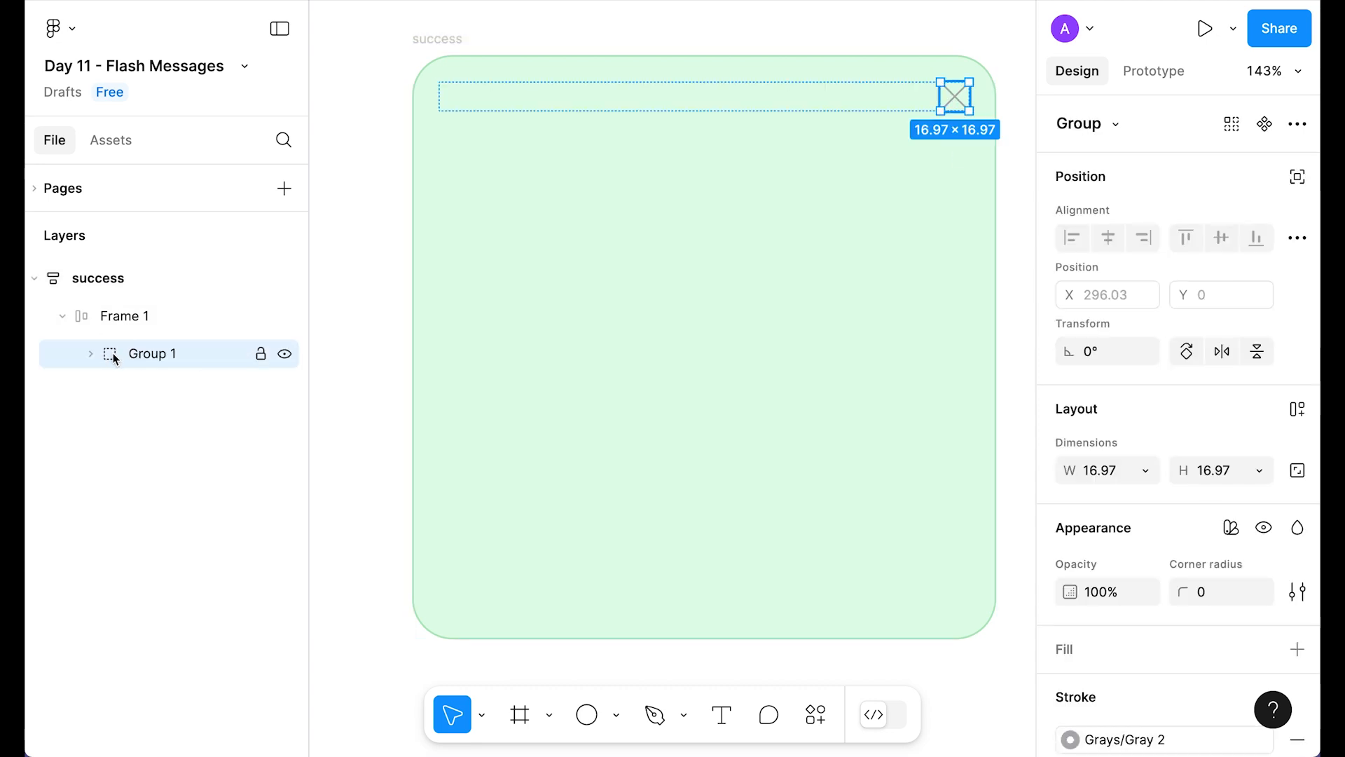
pyautogui.press('k')
pyautogui.click(1236, 592)
pyautogui.write('12')
pyautogui.press('Return')
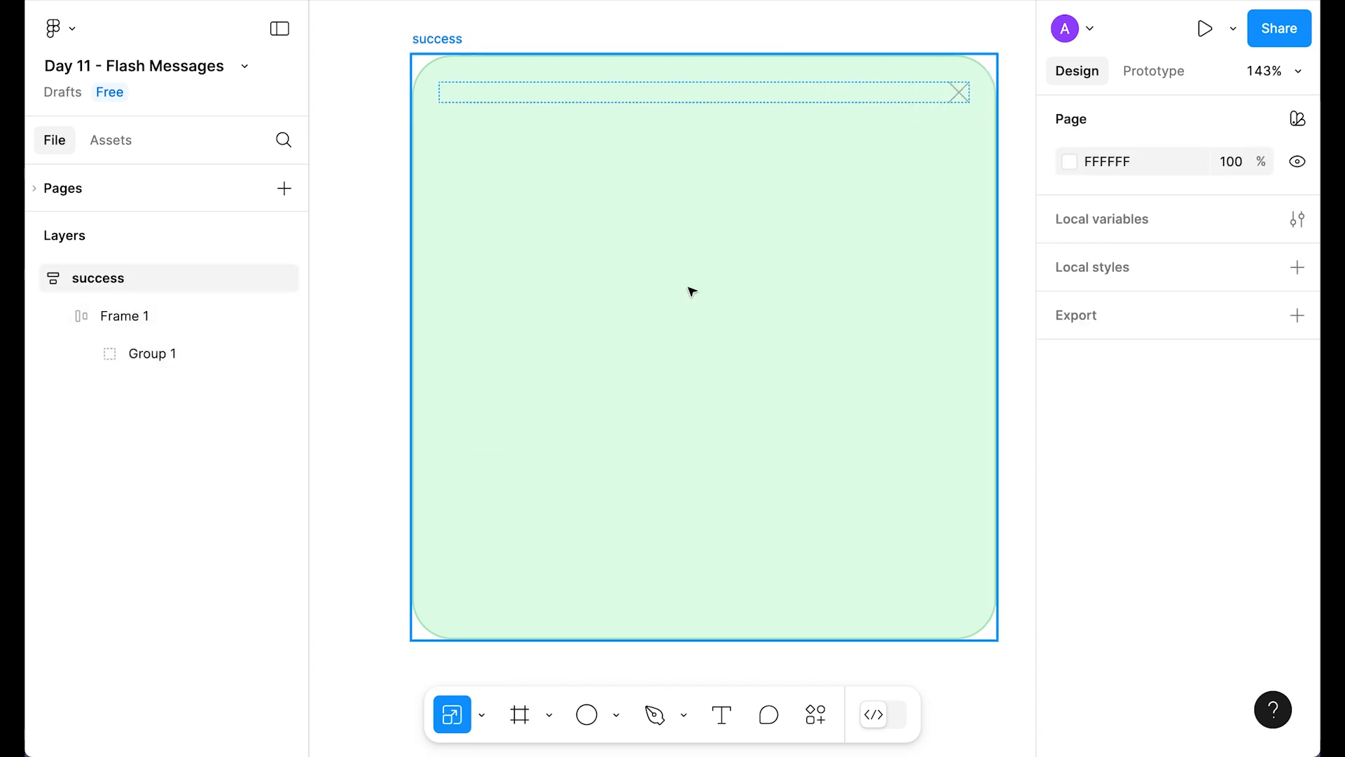
# Add a 100 × 100 frame below the X inside the success card and fill it with the library colour Green.
pyautogui.click(718, 325)
pyautogui.press('f')
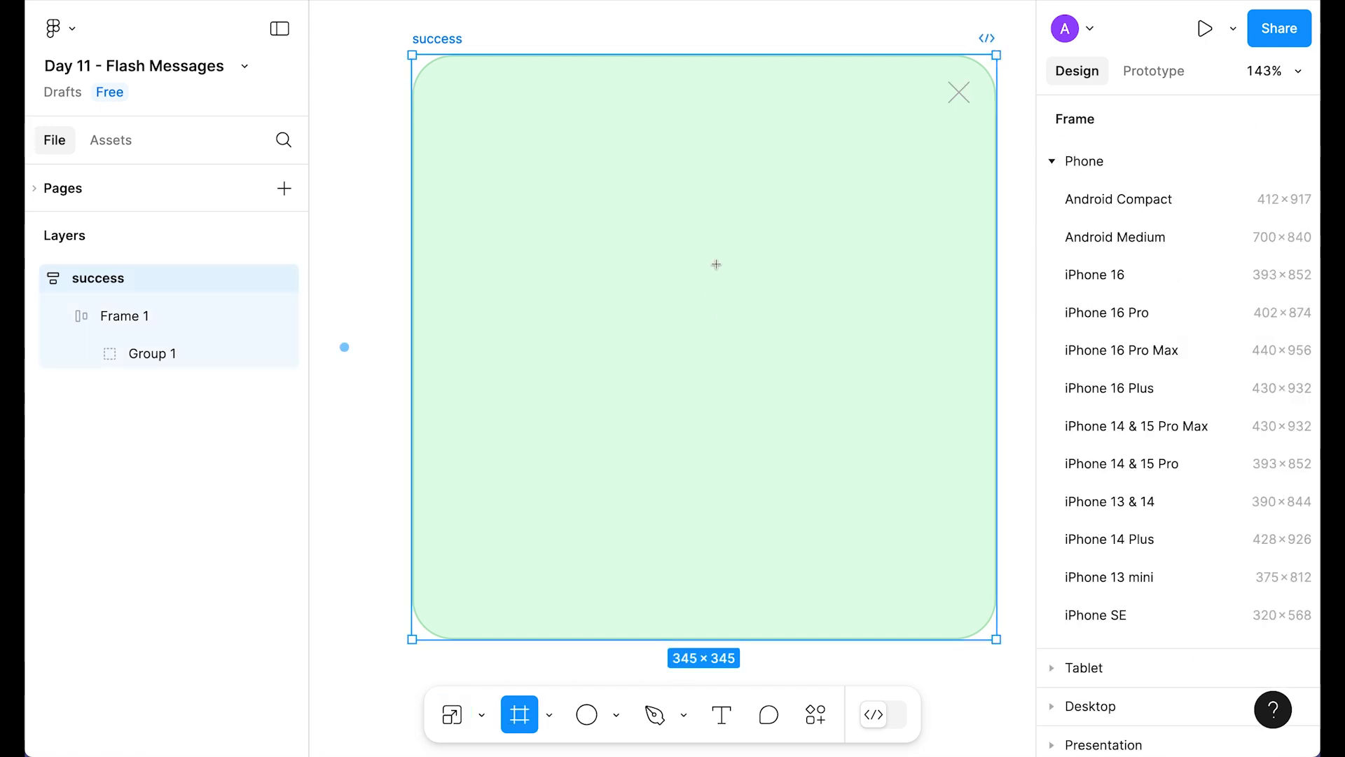
pyautogui.click(715, 264)
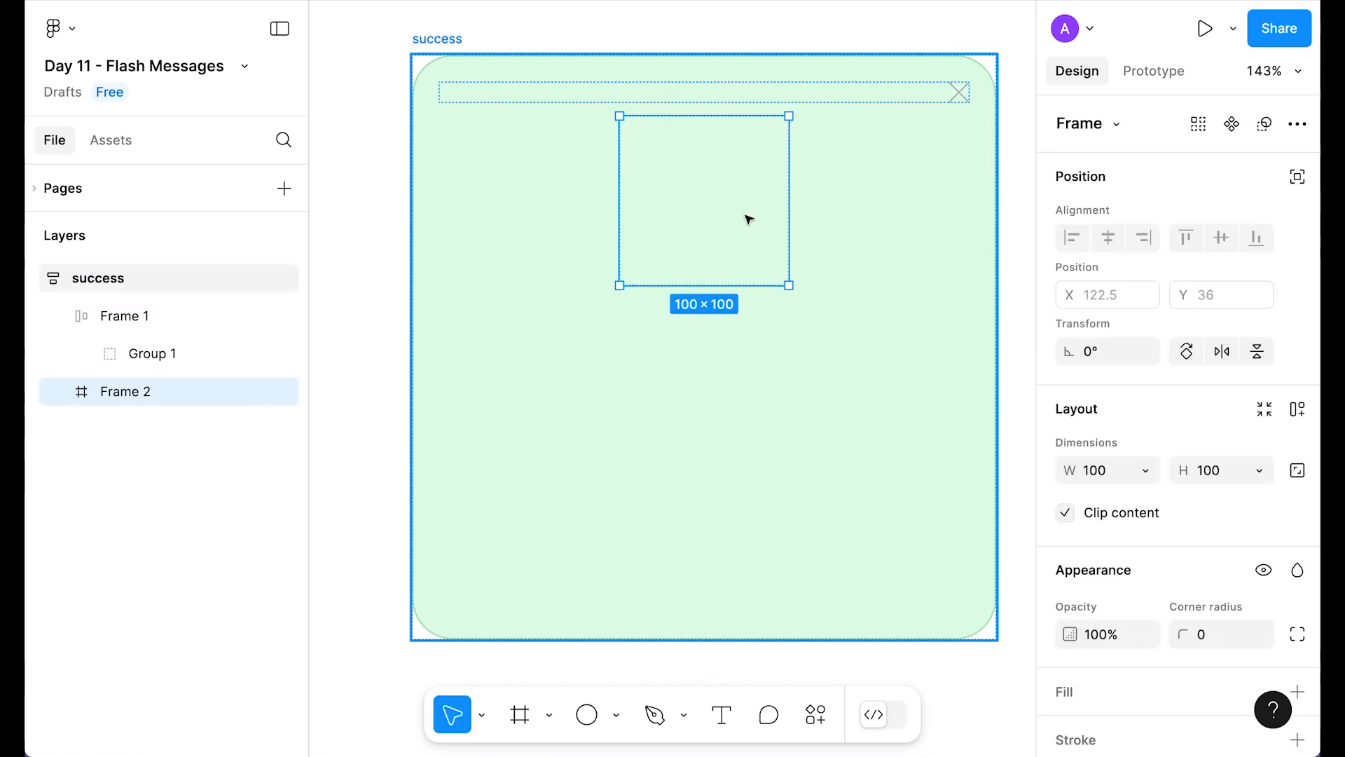
pyautogui.scroll(-5, 1233, 550)
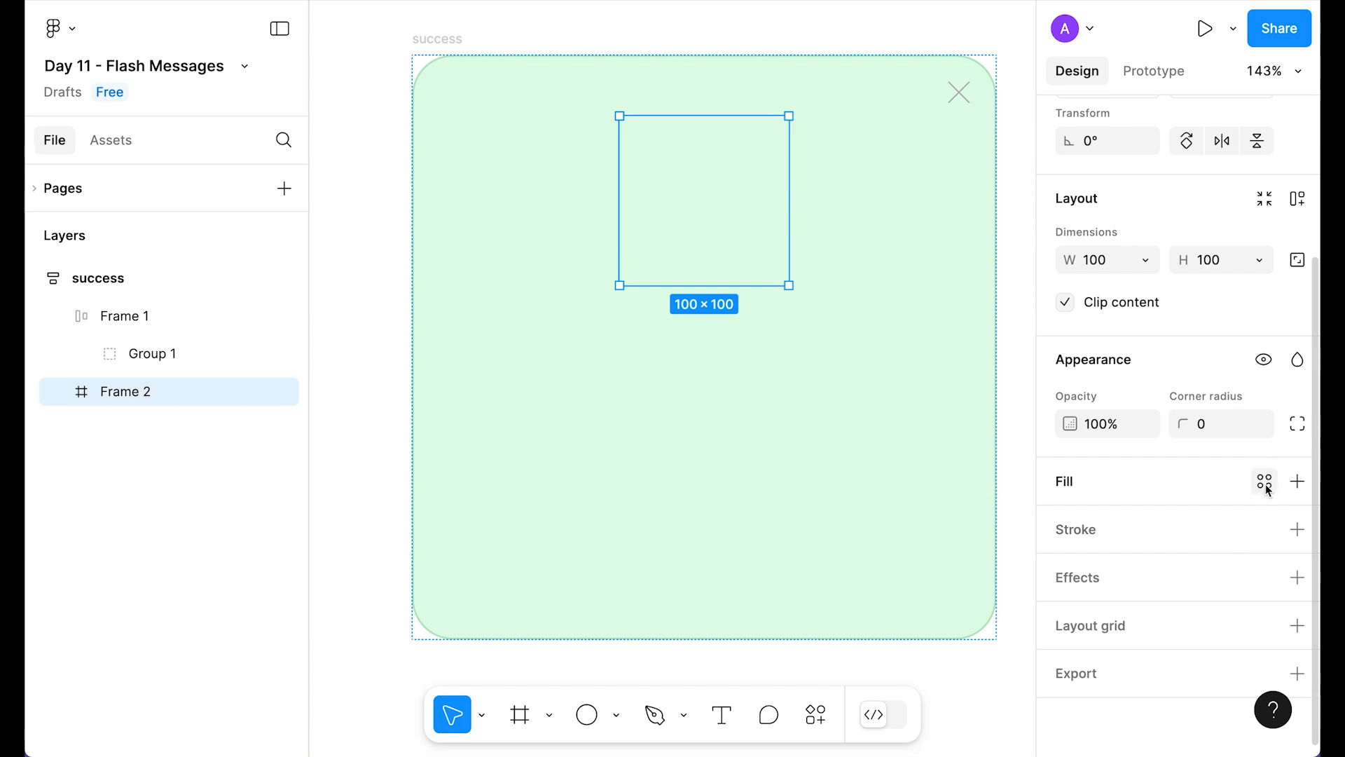
pyautogui.click(1265, 481)
pyautogui.write('gree')
pyautogui.click(828, 481)
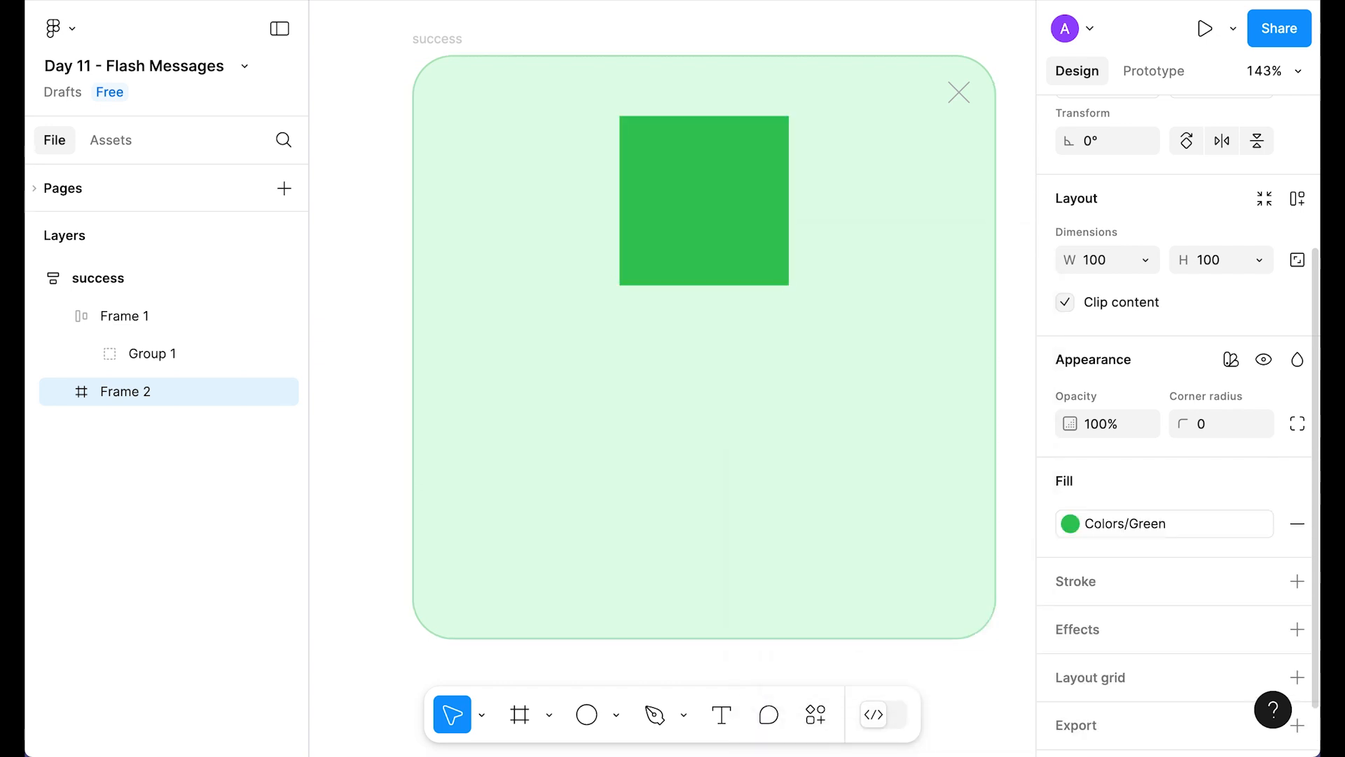
# Round the green frame's corners with a radius of 16.
pyautogui.scroll(2, 1237, 444)
pyautogui.click(1219, 525)
pyautogui.write('16')
pyautogui.press('Return')
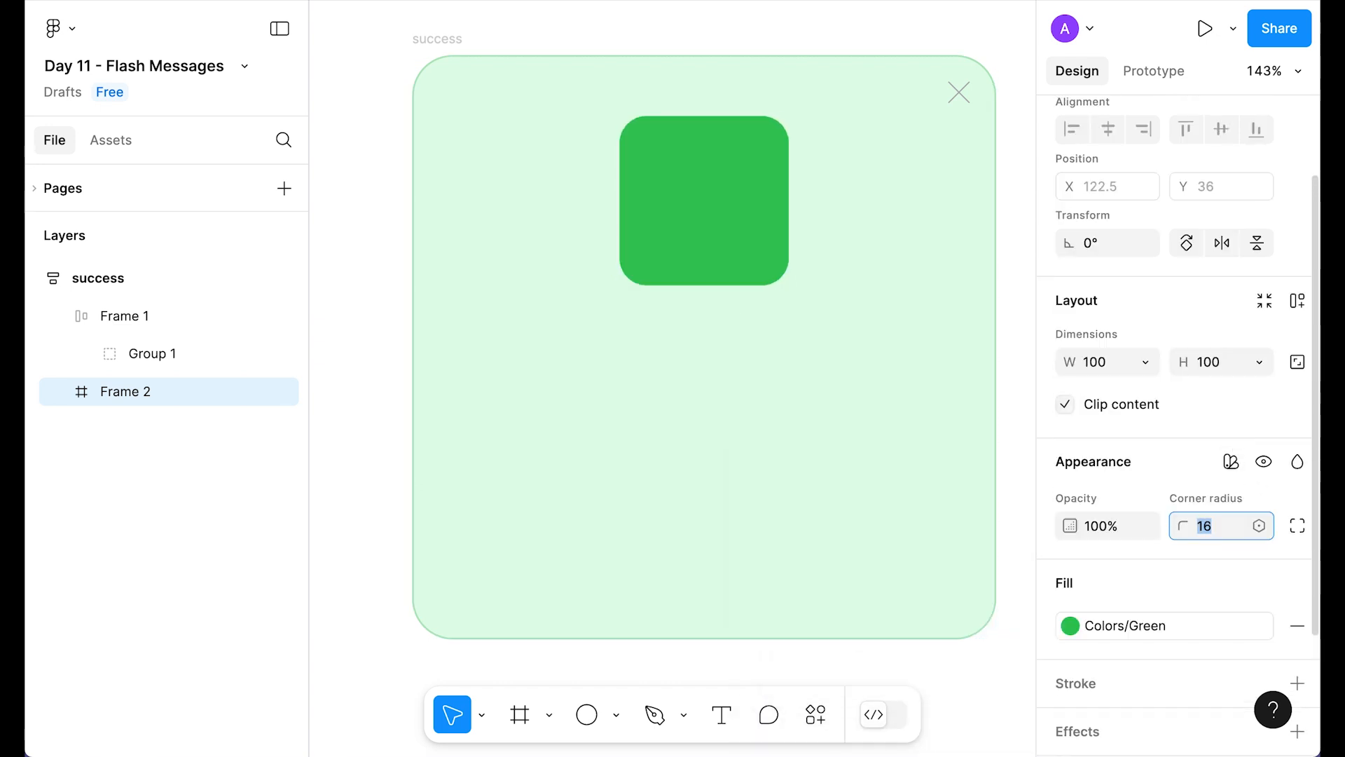
pyautogui.press('Escape')
# Lock the green frame's aspect ratio and reduce its size to 80 × 80.
pyautogui.click(1297, 362)
pyautogui.click(1217, 363)
pyautogui.press('Down')
pyautogui.press('Down')
pyautogui.press('Down')
pyautogui.press('Down')
pyautogui.press('Down')
pyautogui.press('Down')
pyautogui.press('Down')
pyautogui.press('Down')
pyautogui.press('Down')
pyautogui.press('Down')
pyautogui.press('Down')
pyautogui.press('Down')
pyautogui.press('Down')
pyautogui.press('Down')
pyautogui.press('Down')
pyautogui.press('Down')
pyautogui.press('Down')
pyautogui.press('Down')
pyautogui.press('Down')
pyautogui.press('Down')
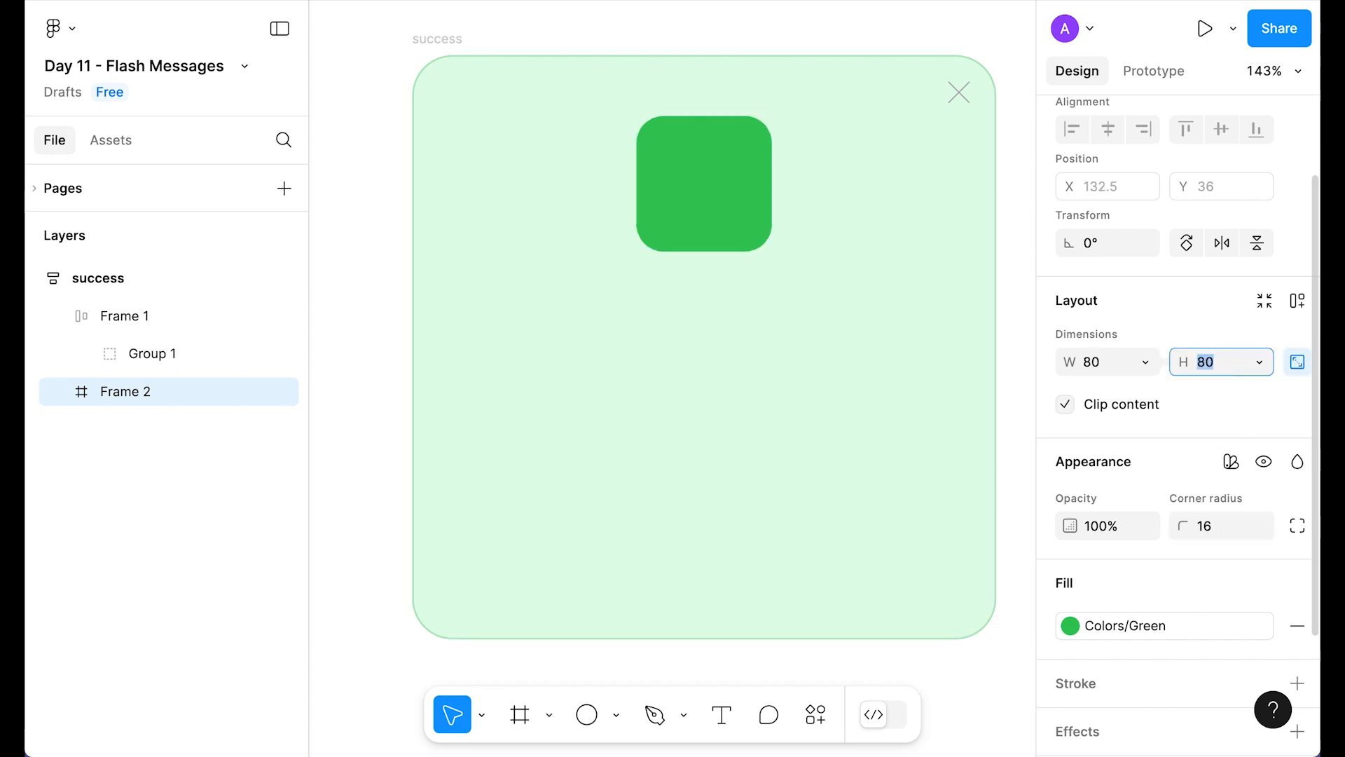
pyautogui.click(796, 93)
pyautogui.click(711, 189)
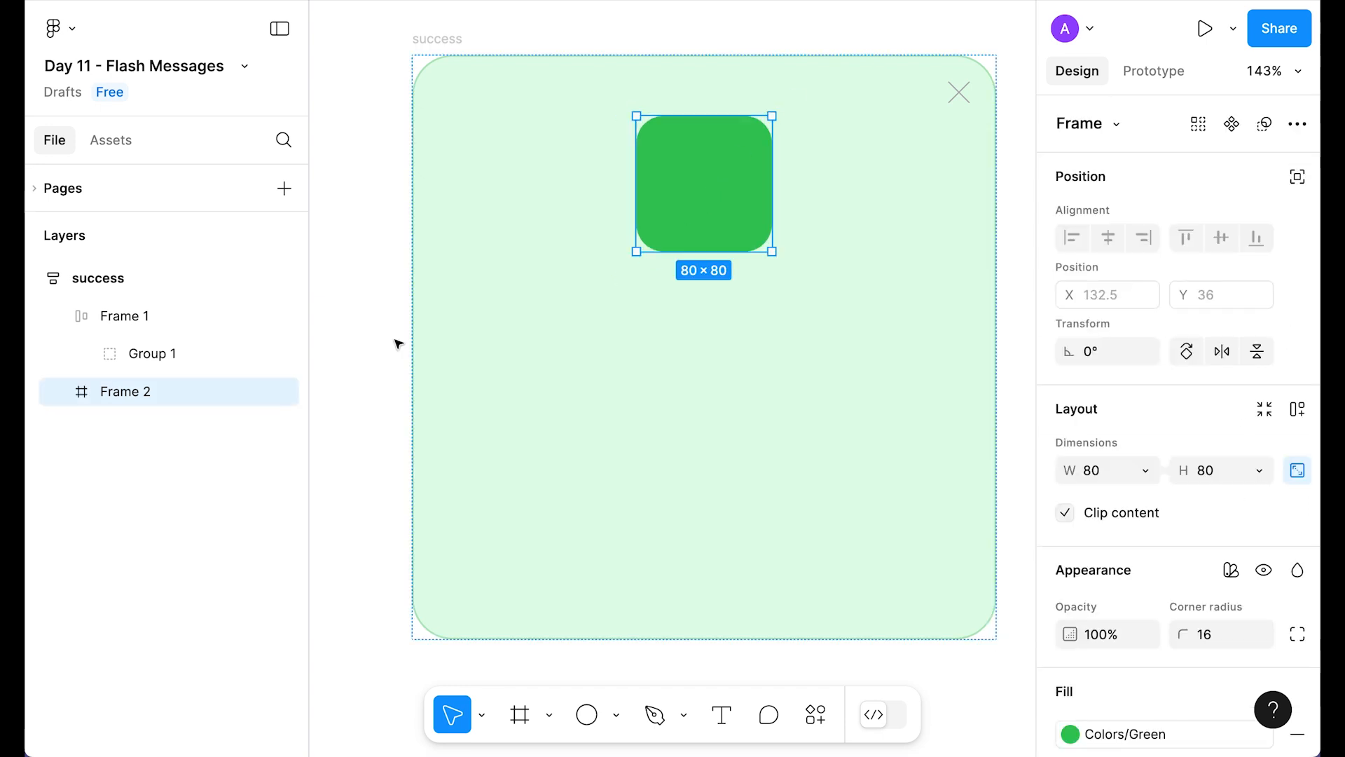
# Rename the X frame as "close" and the green frame as "icon".
pyautogui.doubleClick(135, 319)
pyautogui.write('close')
pyautogui.press('Return')
pyautogui.click(141, 353)
pyautogui.doubleClick(141, 355)
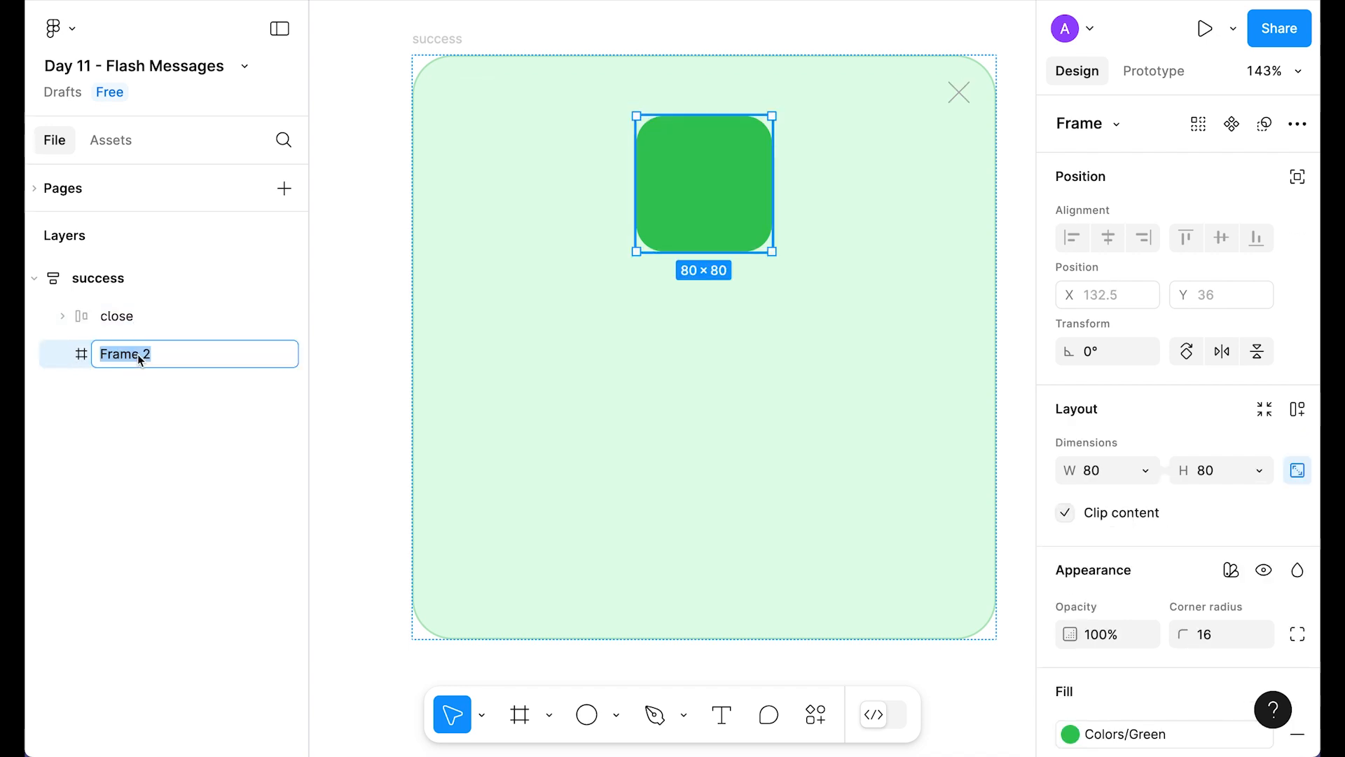
pyautogui.write('icon')
pyautogui.press('Return')
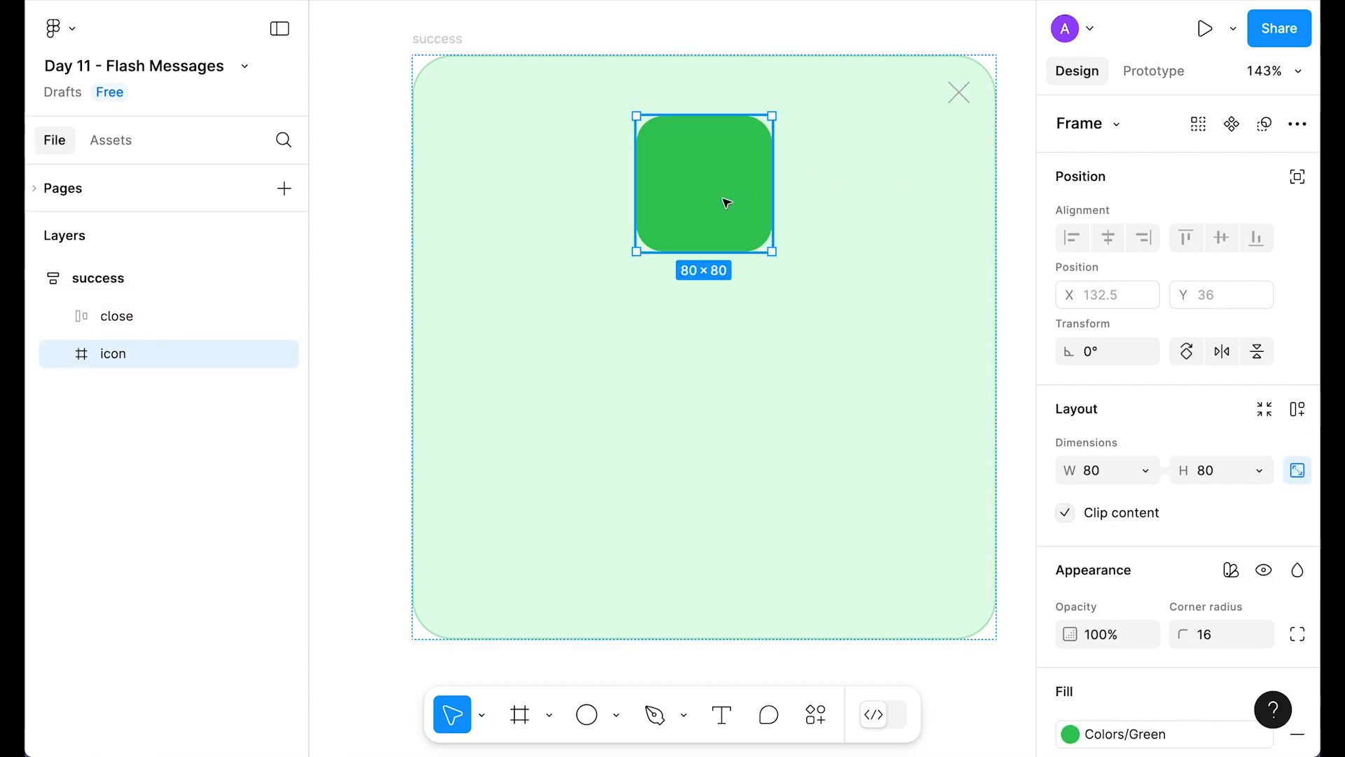
# Add a circle inside the icon frame, size it to 64 × 64 with locked aspect ratio, and centre it both ways.
pyautogui.press('o')
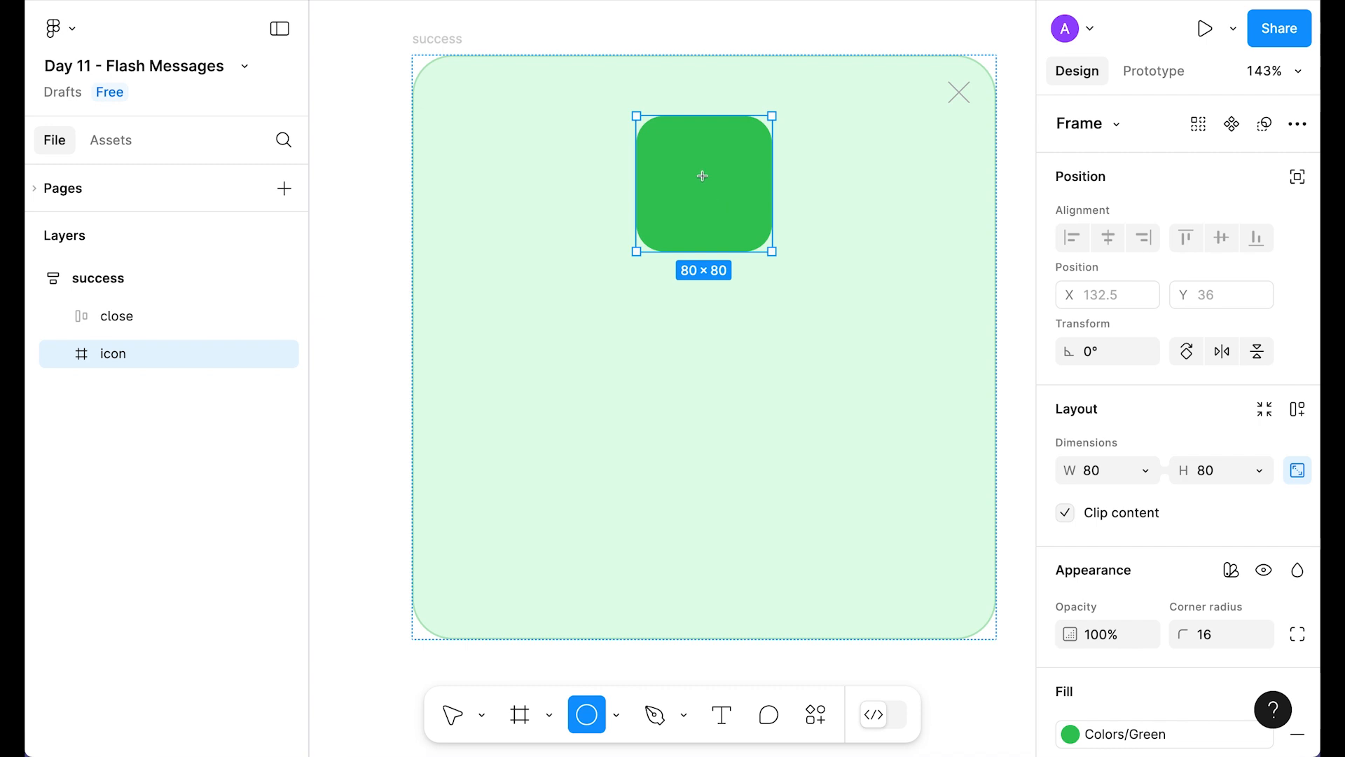
pyautogui.click(703, 174)
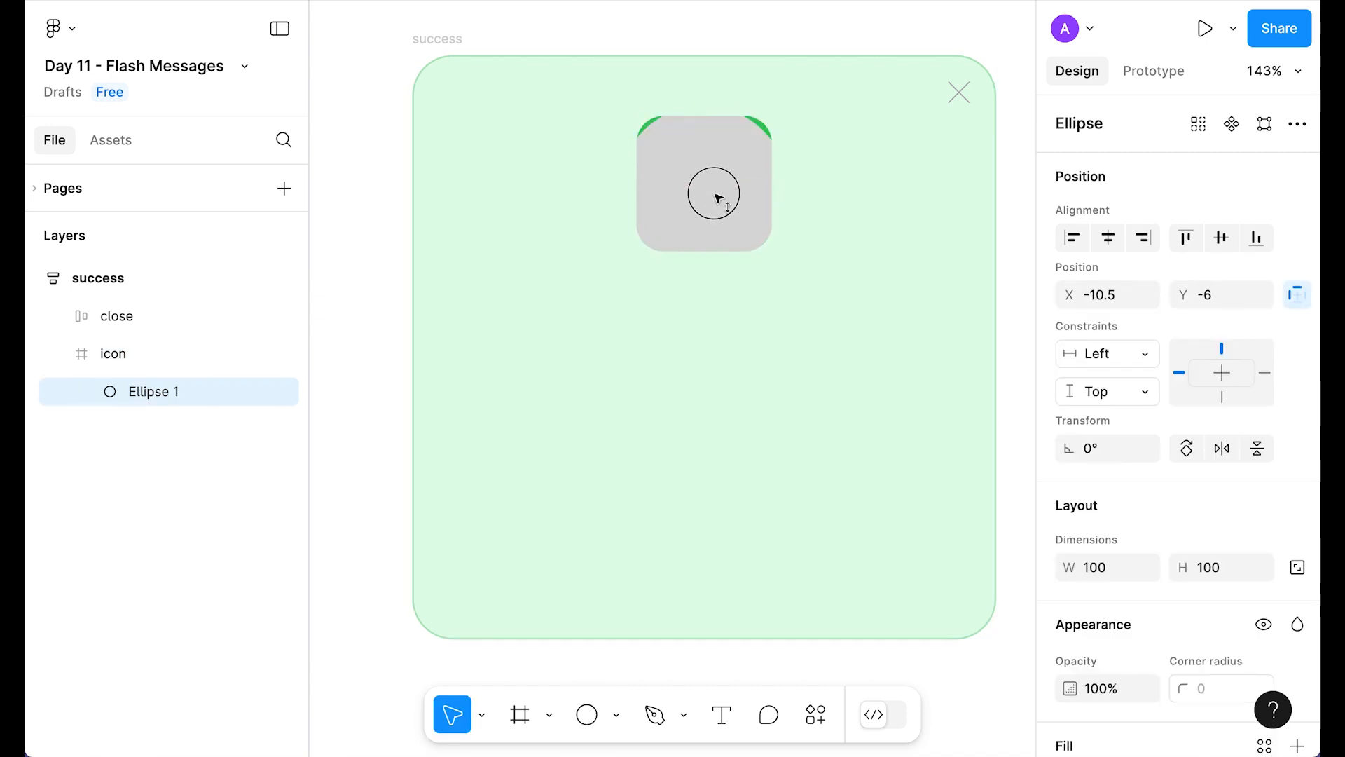
pyautogui.click(1297, 568)
pyautogui.click(1235, 568)
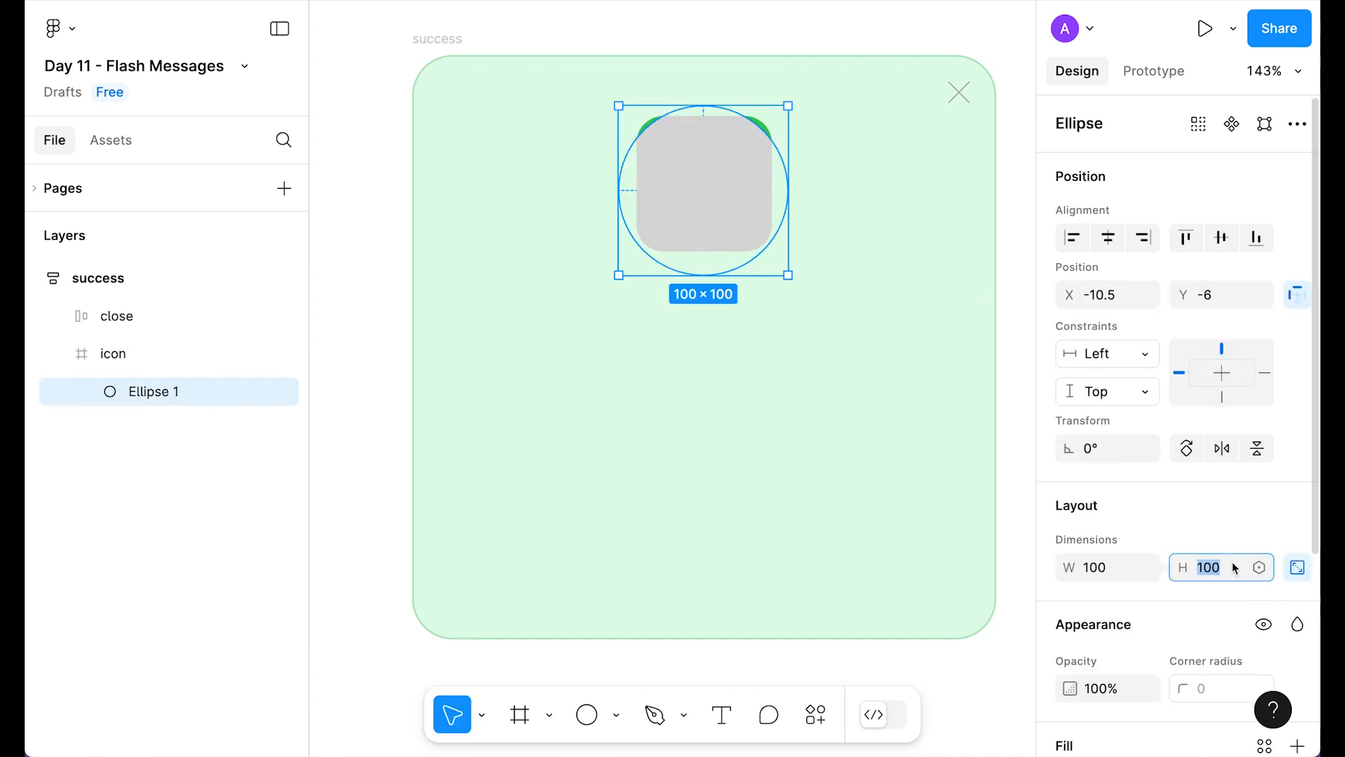
pyautogui.write('64')
pyautogui.press('Return')
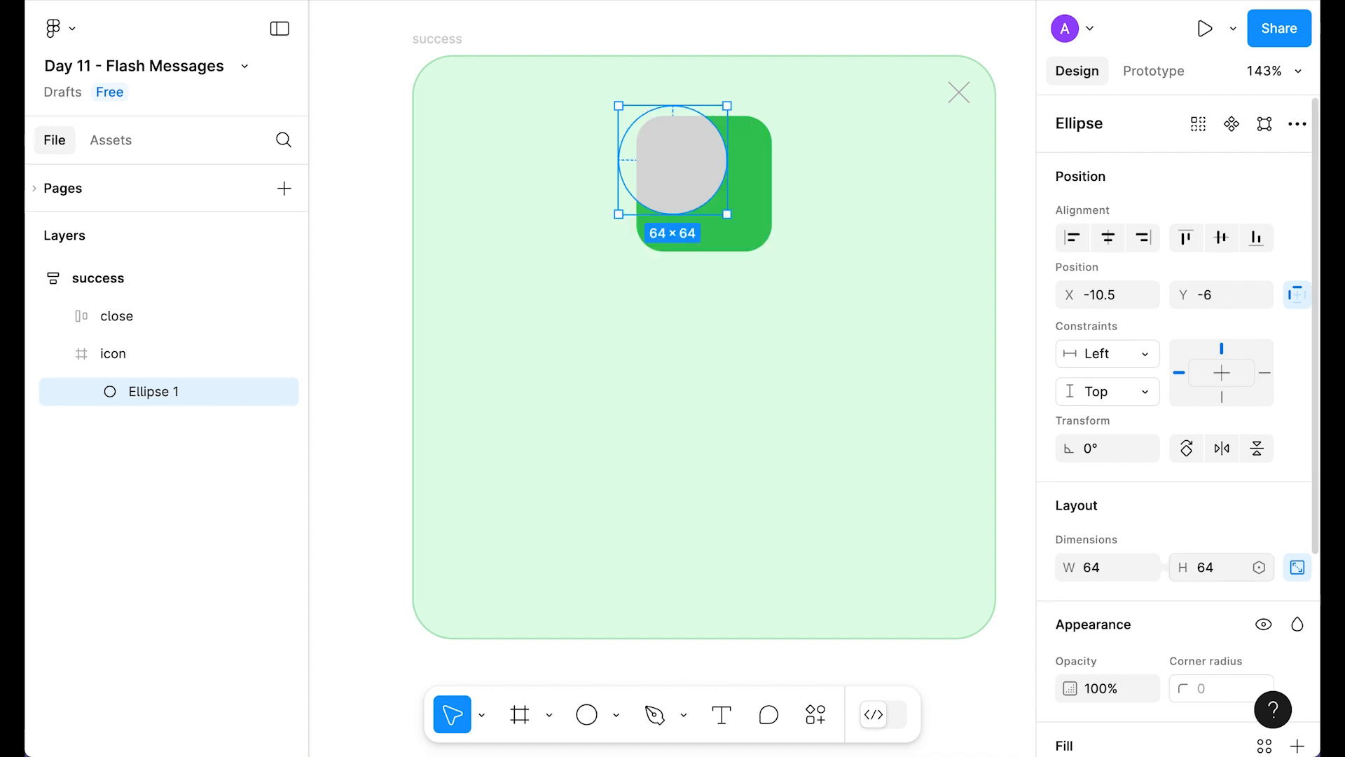
pyautogui.hotkey('alt', 'h')
pyautogui.hotkey('alt', 'v')
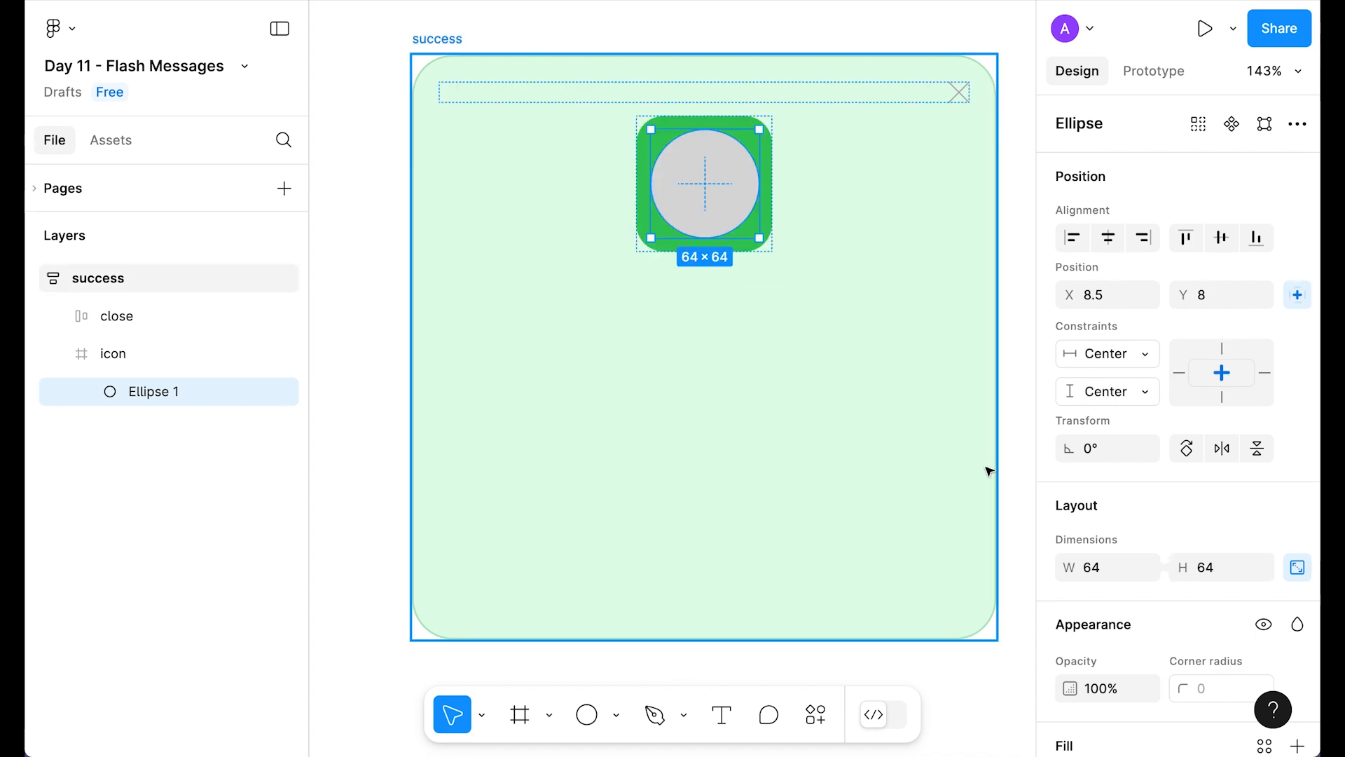
# Turn the circle into a thin closed ring with a 90% inner ratio, a -90° arc start and a 100% sweep.
pyautogui.scroll(-2, 1075, 457)
pyautogui.scroll(6, 775, 141)
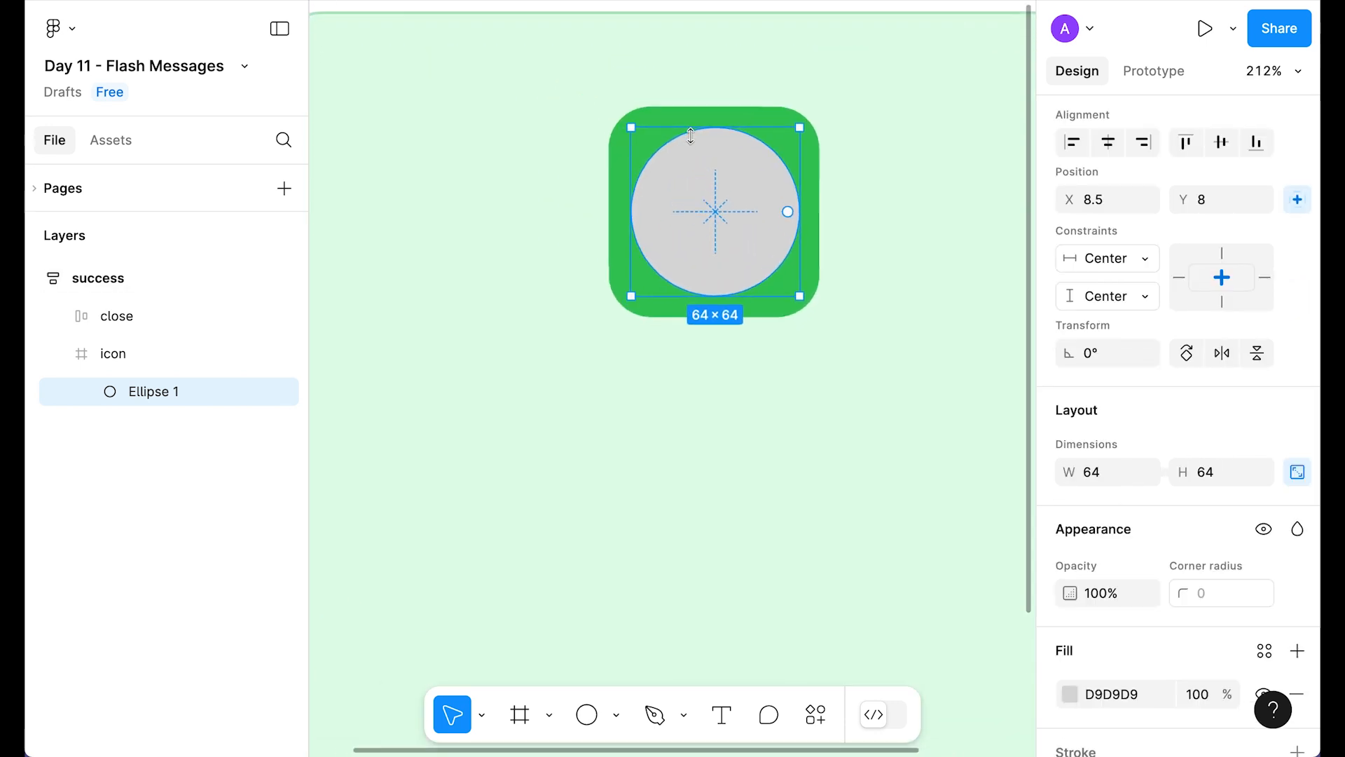
pyautogui.moveTo(789, 284); pyautogui.dragTo(659, 282)
pyautogui.moveTo(735, 284); pyautogui.dragTo(734, 436)
pyautogui.moveTo(575, 287); pyautogui.dragTo(729, 195)
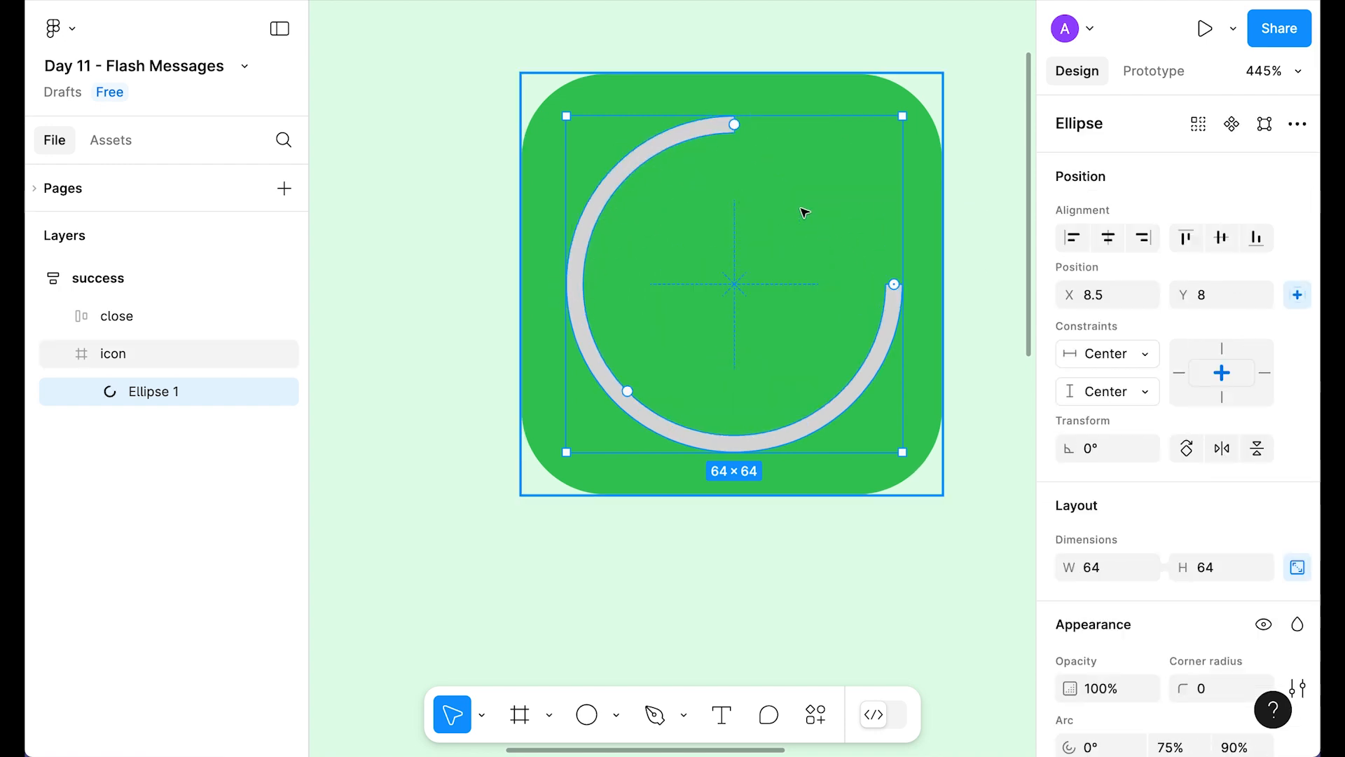
pyautogui.moveTo(894, 286); pyautogui.dragTo(722, 124)
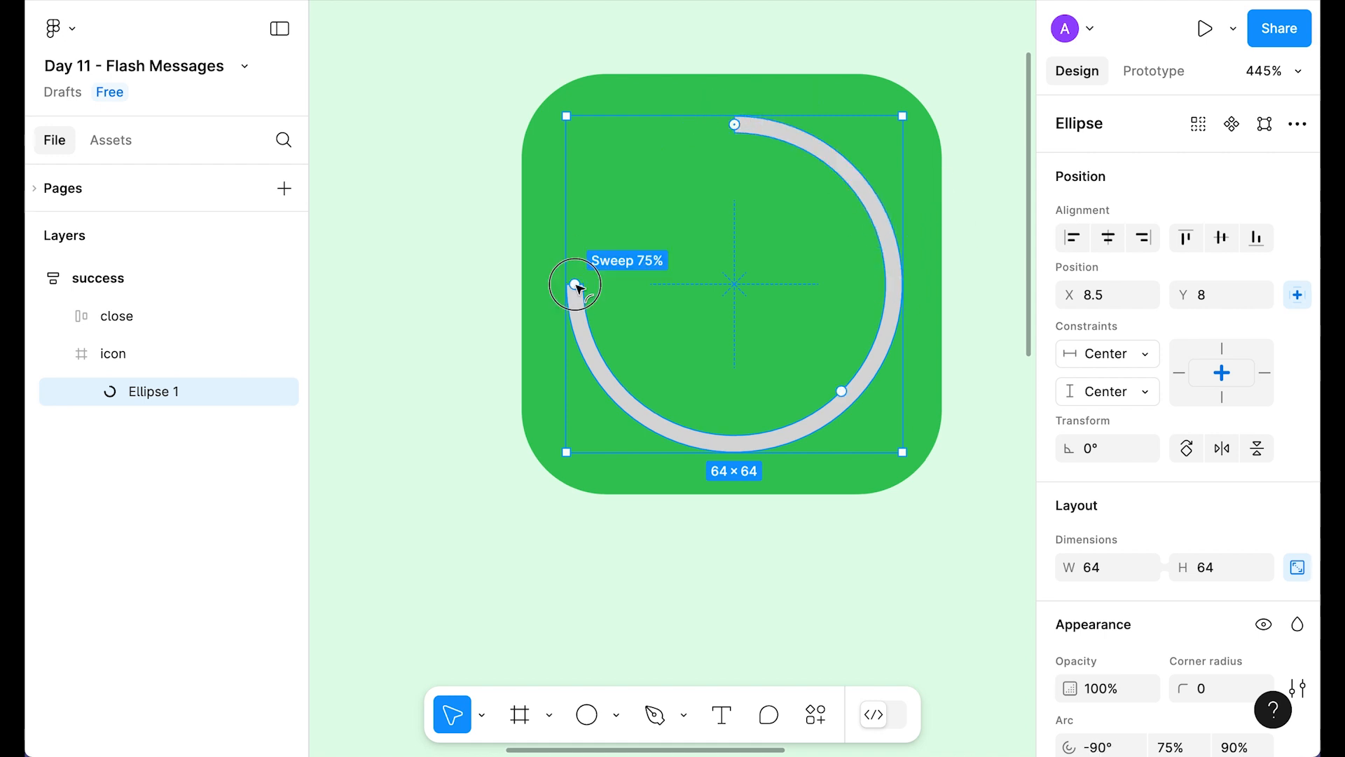
pyautogui.moveTo(574, 284)
pyautogui.mouseDown()
pyautogui.moveTo(707, 139)
pyautogui.moveTo(745, 149)
pyautogui.mouseUp()
# Change the ring's fill colour to white.
pyautogui.scroll(-5, 1149, 495)
pyautogui.click(1113, 519)
pyautogui.write('white')
pyautogui.press('Return')
pyautogui.scroll(-5, 616, 298)
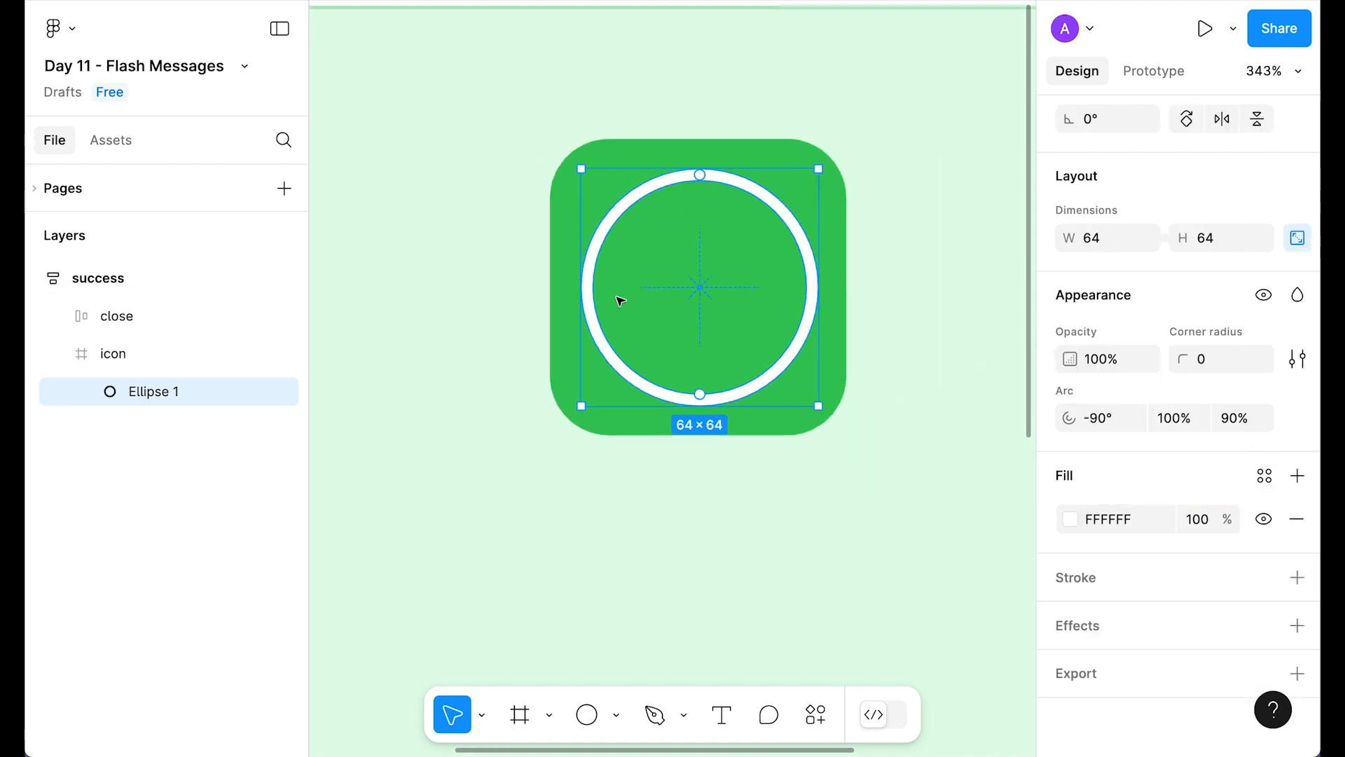
# Draw an open checkmark about 28 × 19 inside the white ring with the Pen tool.
pyautogui.click(850, 84)
pyautogui.scroll(5, 611, 350)
pyautogui.moveTo(611, 350); pyautogui.dragTo(725, 234)
pyautogui.click(729, 132)
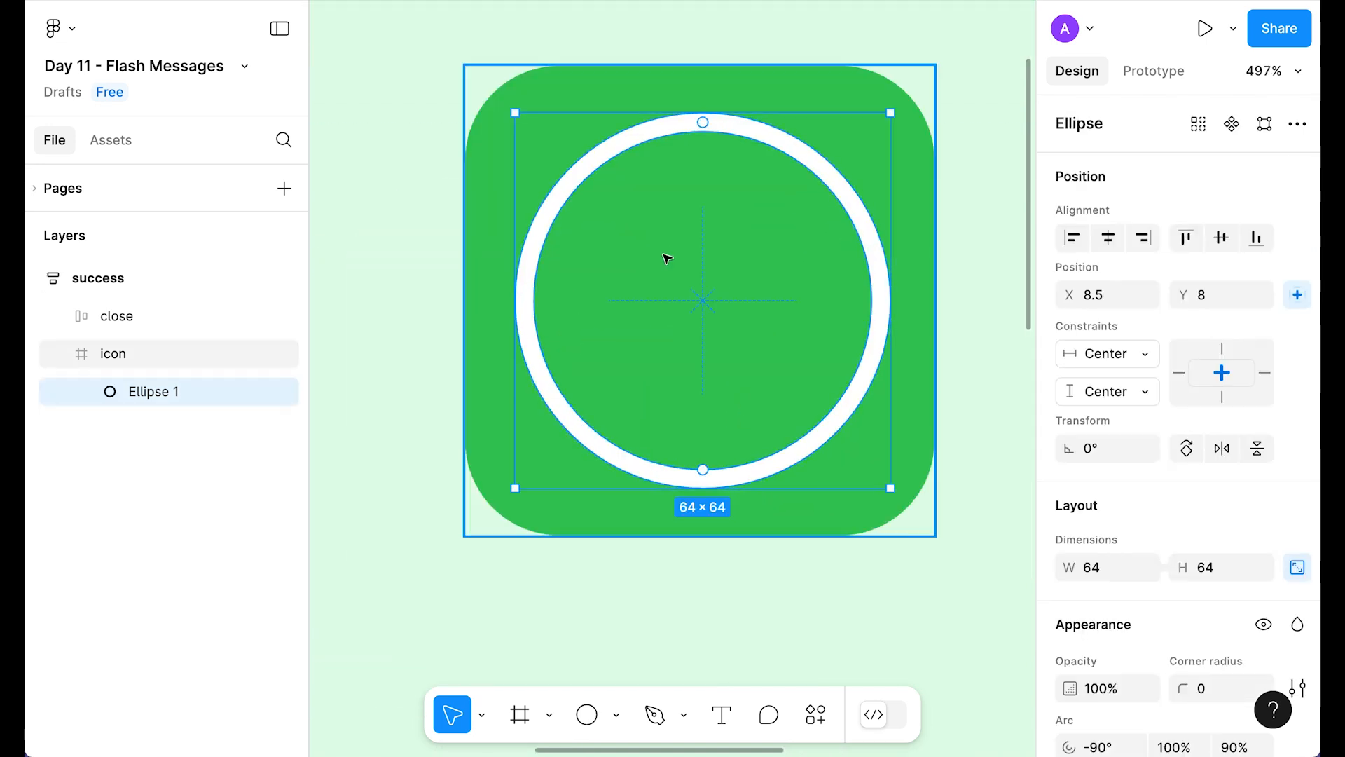
pyautogui.press('p')
pyautogui.click(606, 280)
pyautogui.click(659, 333)
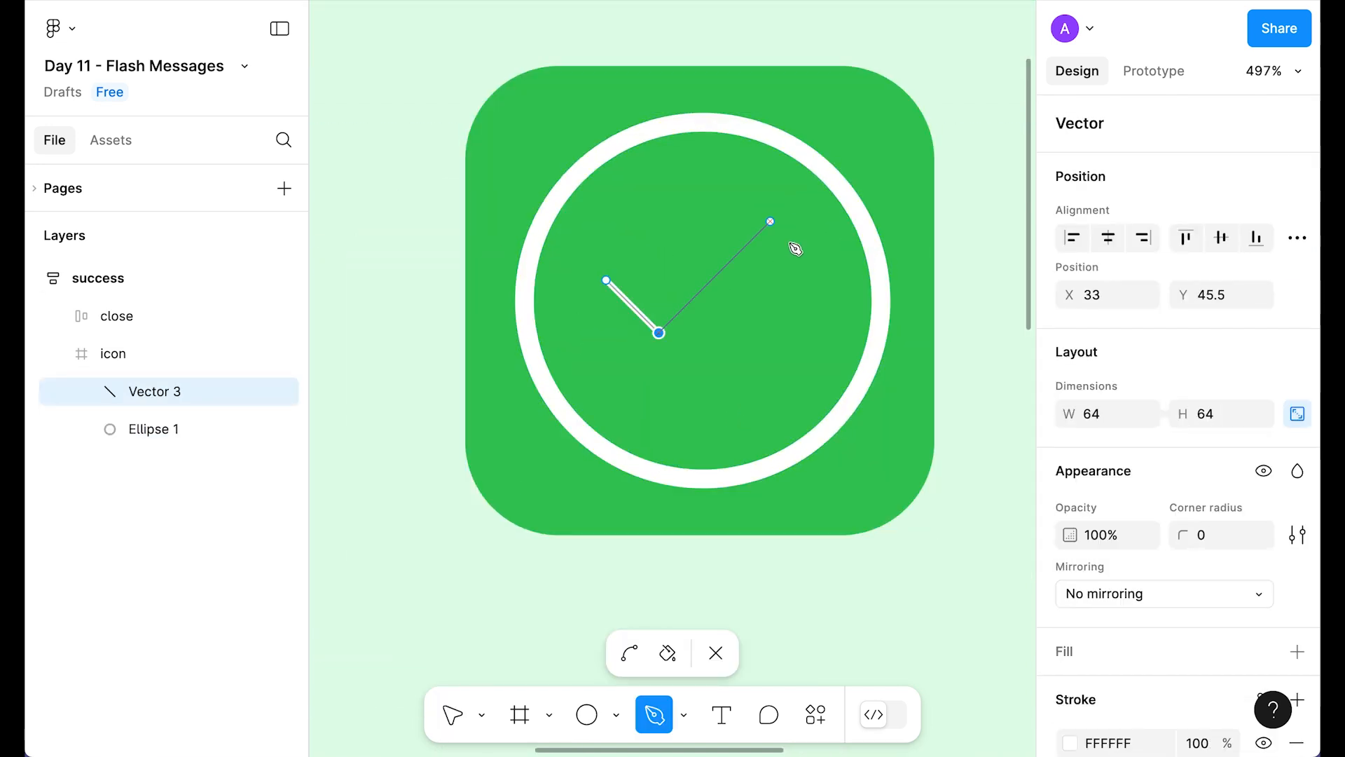
pyautogui.click(770, 221)
pyautogui.press('Escape')
# Set the checkmark's stroke weight to 4 and centre it horizontally and vertically in the icon frame.
pyautogui.scroll(-6, 1168, 494)
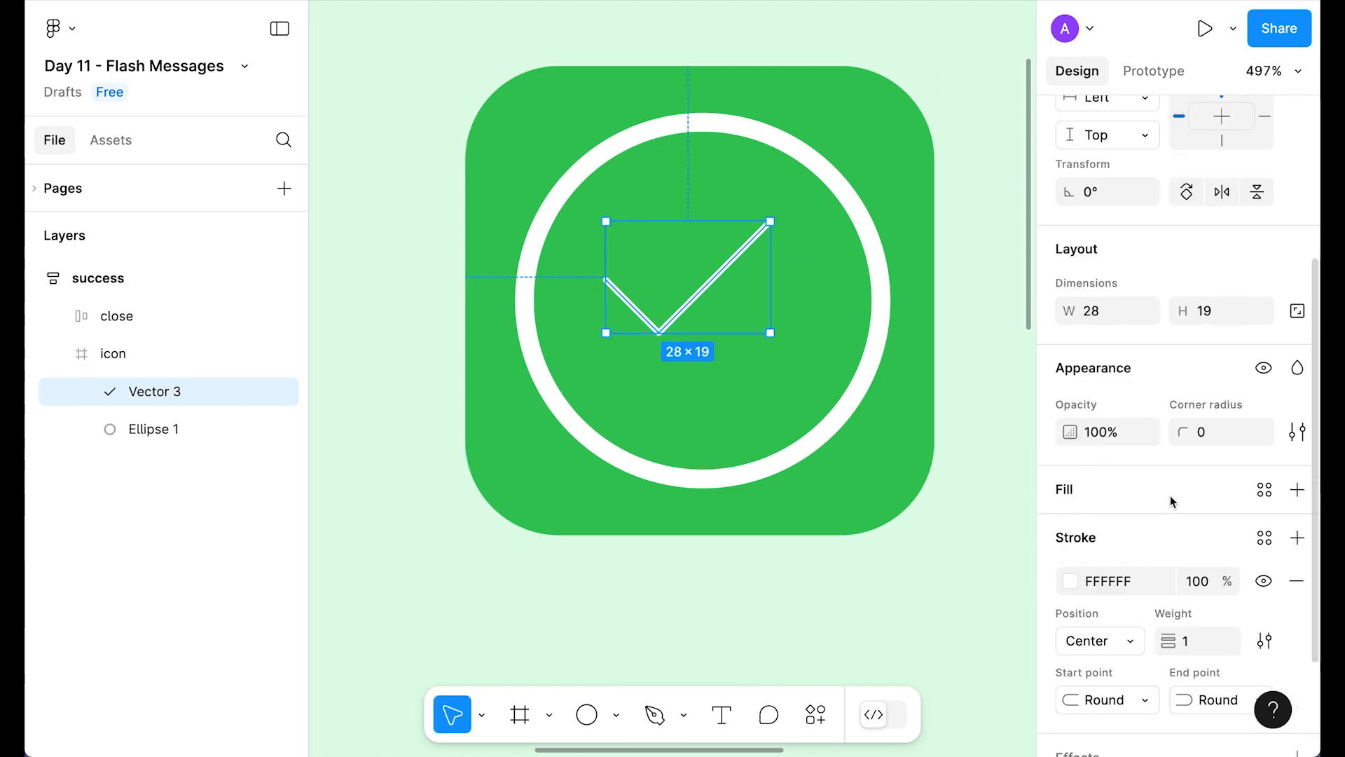
pyautogui.click(1264, 509)
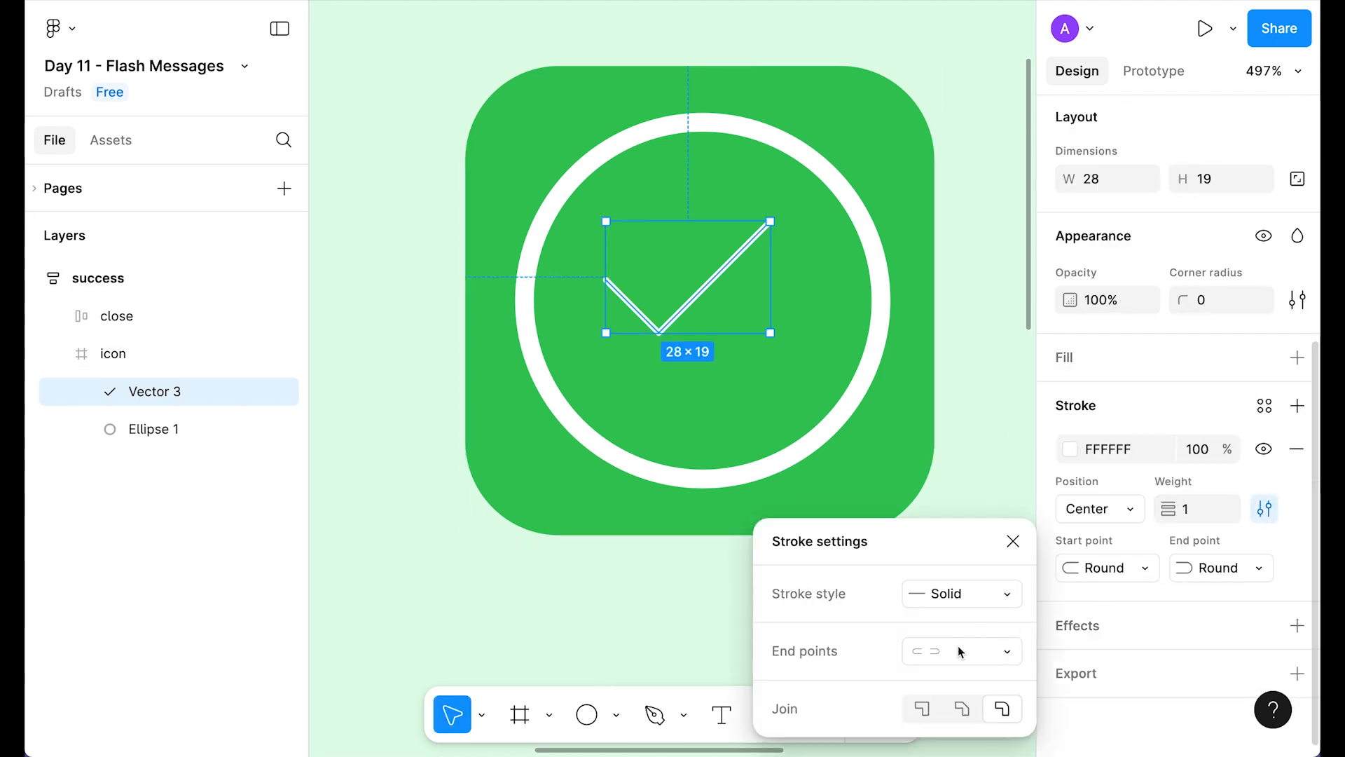
pyautogui.click(1199, 511)
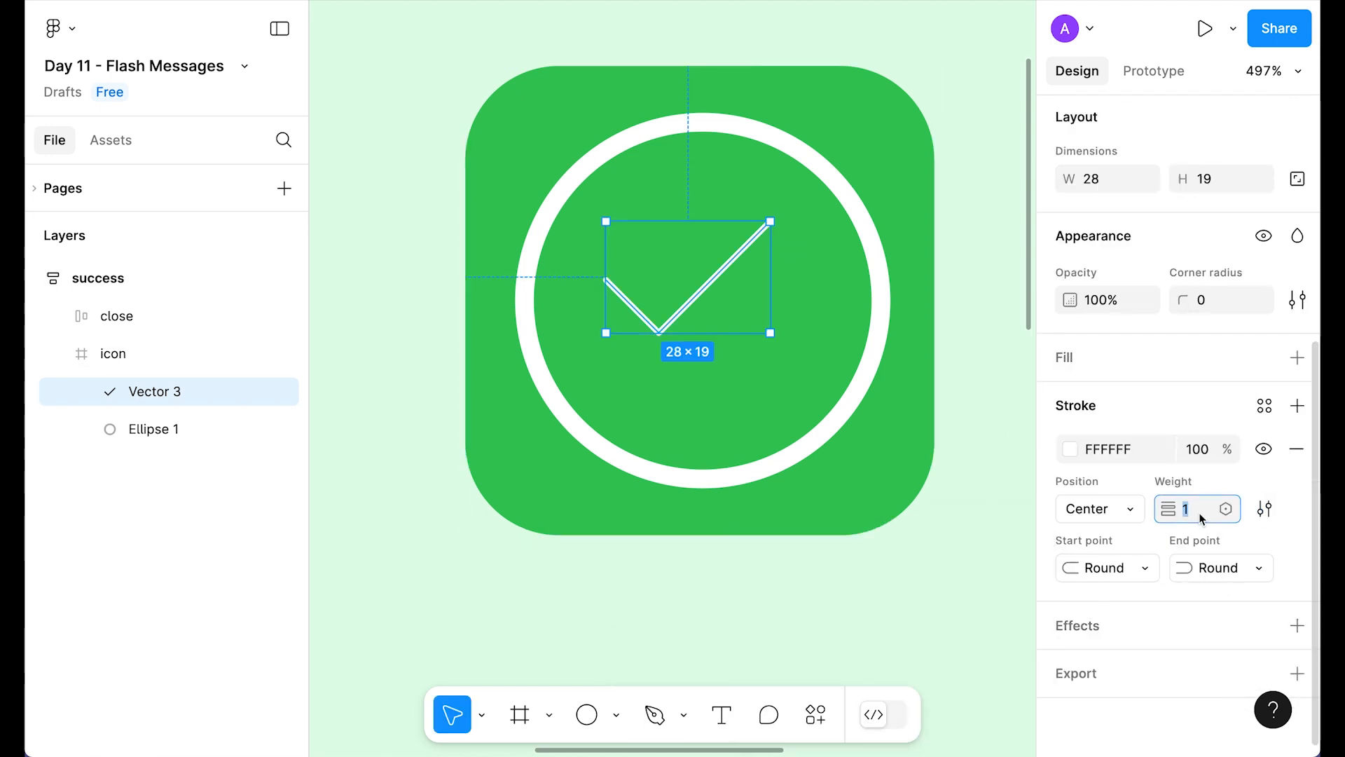
pyautogui.write('4')
pyautogui.press('Return')
pyautogui.hotkey('alt', 'v')
pyautogui.hotkey('alt', 'h')
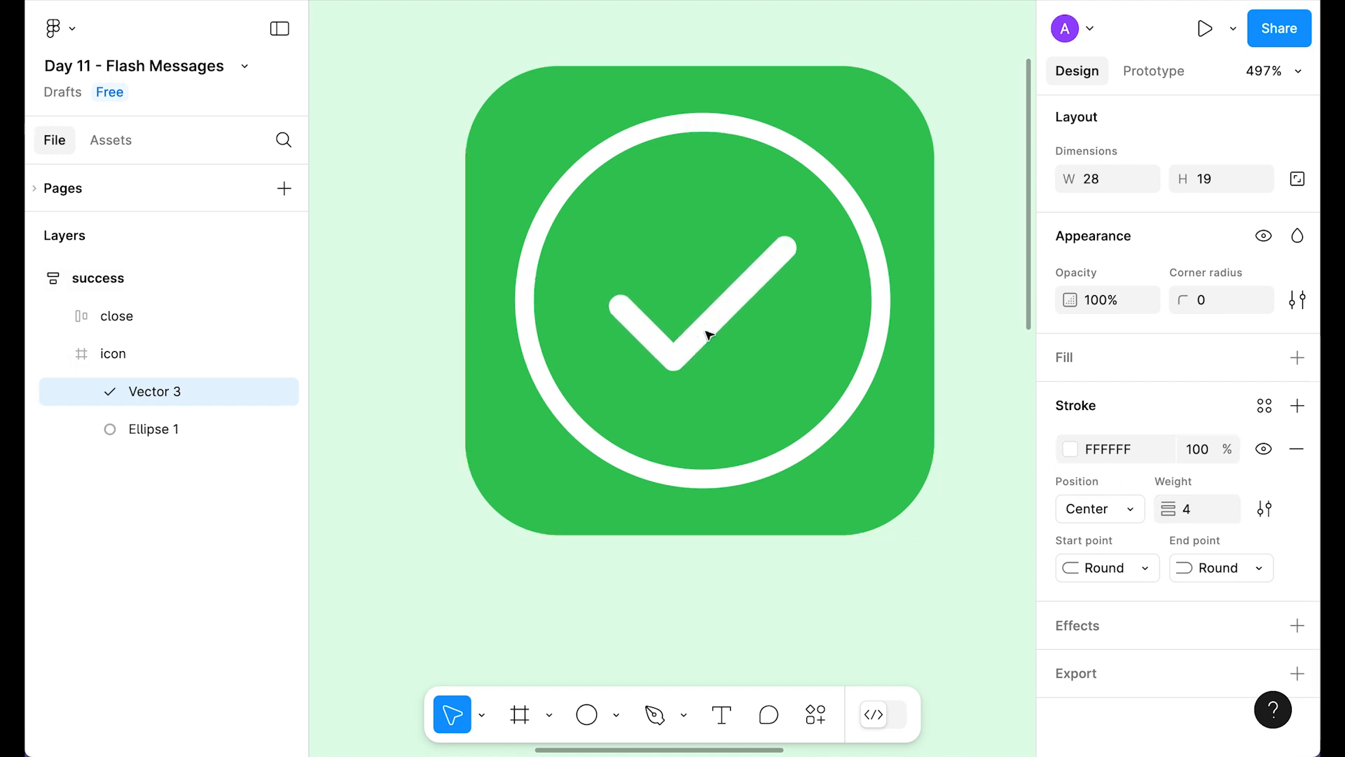
# Set the checkmark's stroke weight inside the icon to 3.
pyautogui.hotkey('shift', '0')
pyautogui.click(774, 246)
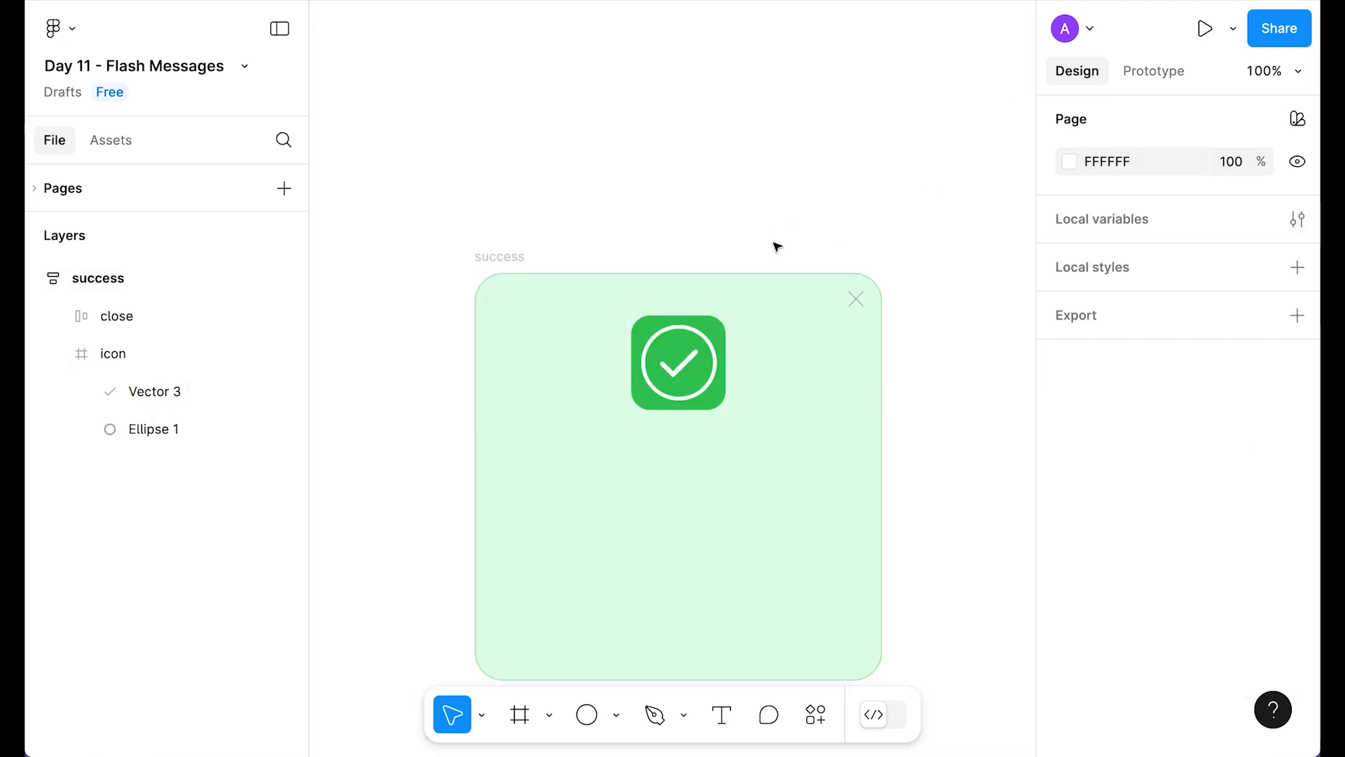
pyautogui.scroll(3, 697, 315)
pyautogui.scroll(-1, 667, 392)
pyautogui.doubleClick(685, 360)
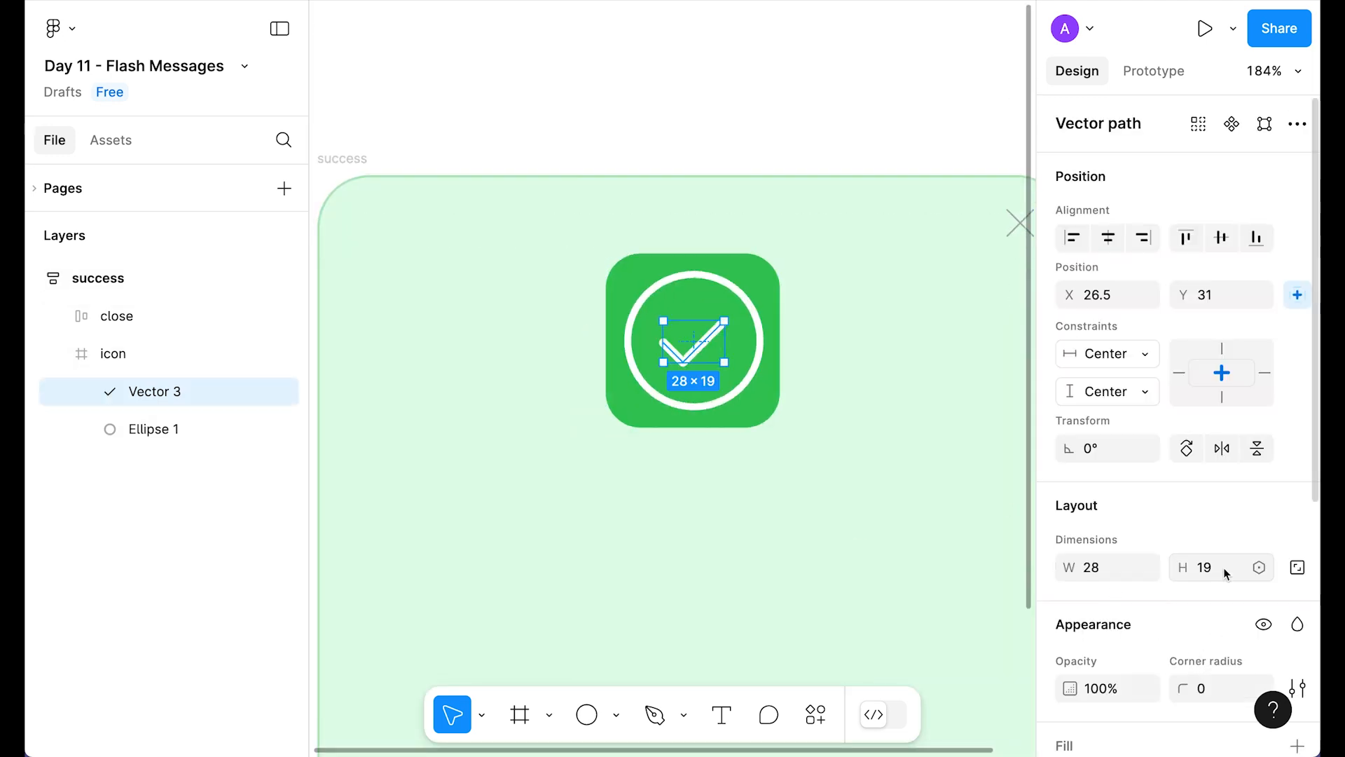
pyautogui.scroll(-4, 1218, 617)
pyautogui.click(1200, 616)
pyautogui.write('3')
pyautogui.press('Return')
pyautogui.click(896, 163)
pyautogui.hotkey('shift', '1')
# Add the text "Success!" below the green icon in the success card.
pyautogui.click(105, 353)
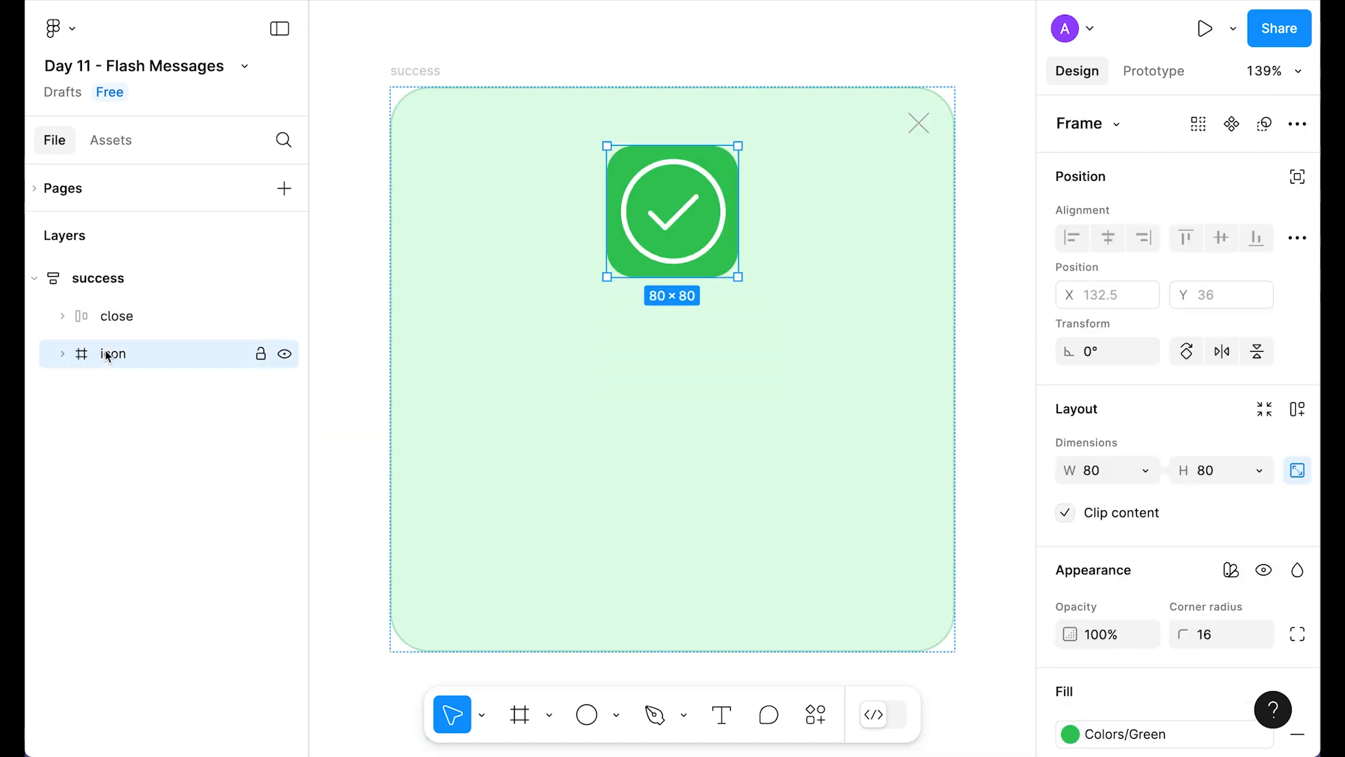
pyautogui.press('t')
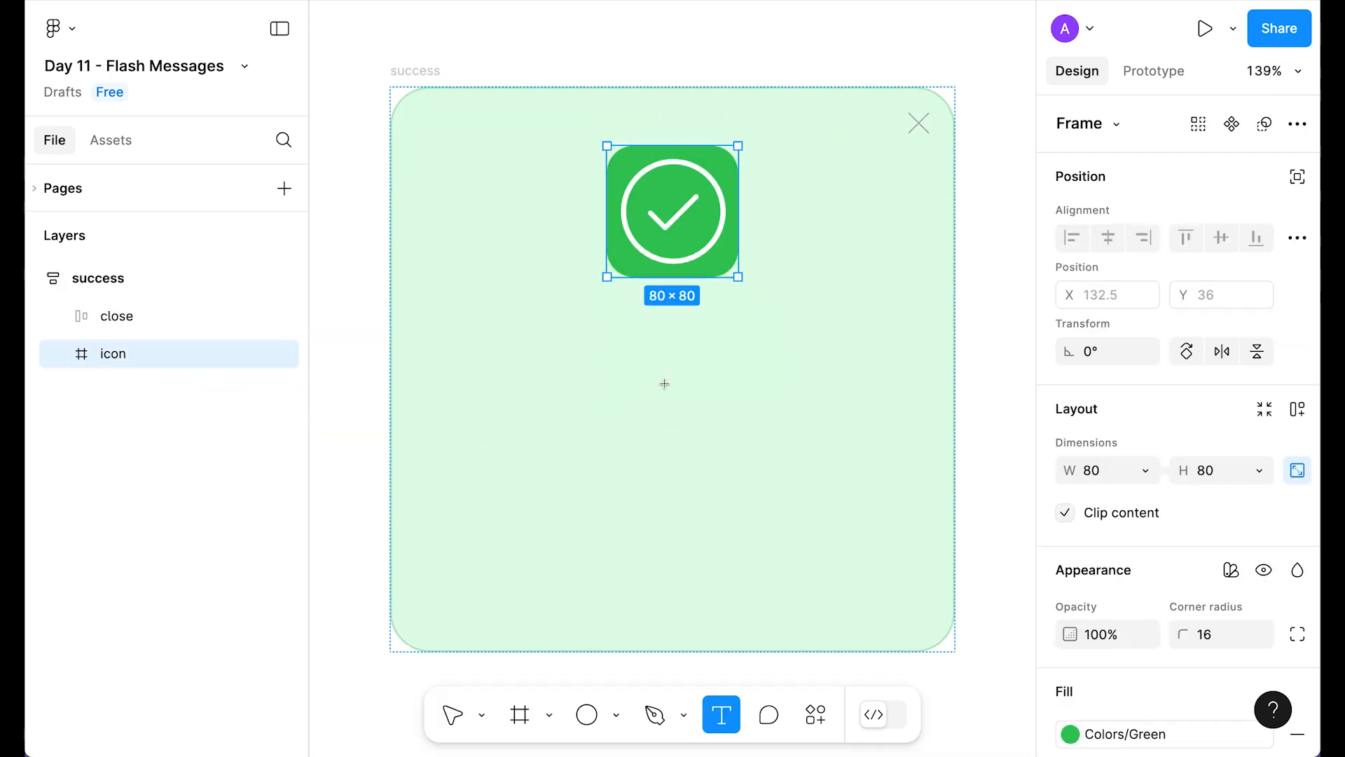
pyautogui.click(643, 392)
pyautogui.write('Success!')
pyautogui.press('Escape')
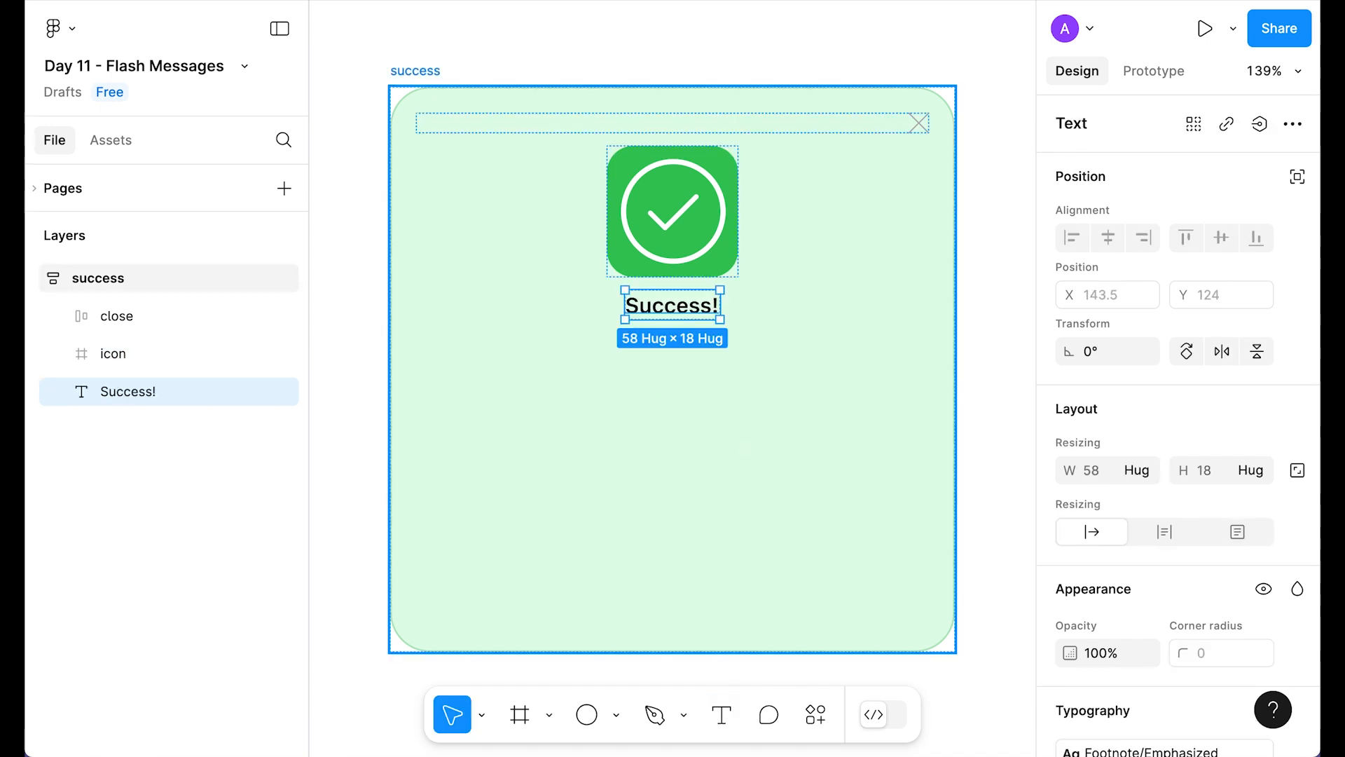
# Apply the Title3/Emphasized text style to the Success! heading.
pyautogui.scroll(-3, 1237, 553)
pyautogui.click(1176, 600)
pyautogui.scroll(5, 1198, 581)
pyautogui.click(1162, 667)
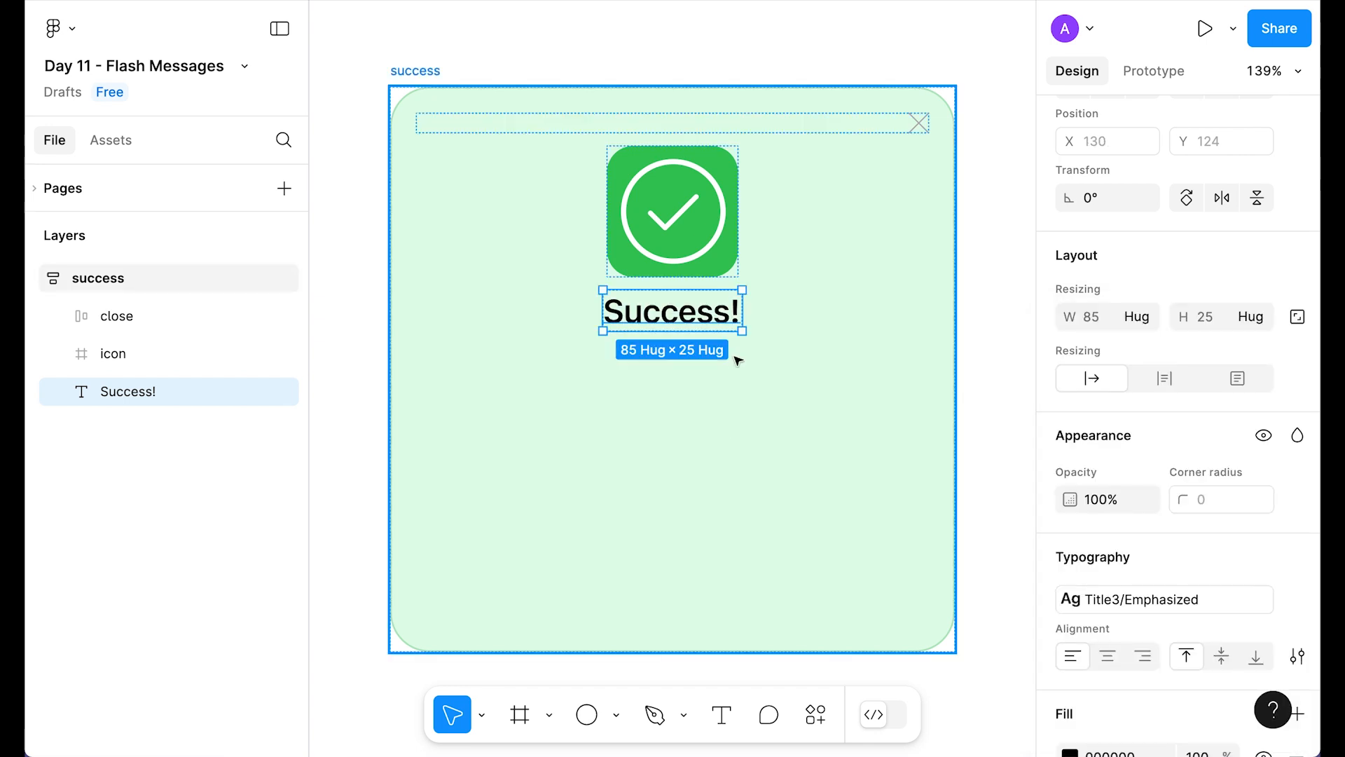
# Duplicate the Success! heading and give the lower copy the Subheadline/Regular text style.
pyautogui.hotkey('ctrl', 'd')
pyautogui.scroll(-5, 1184, 595)
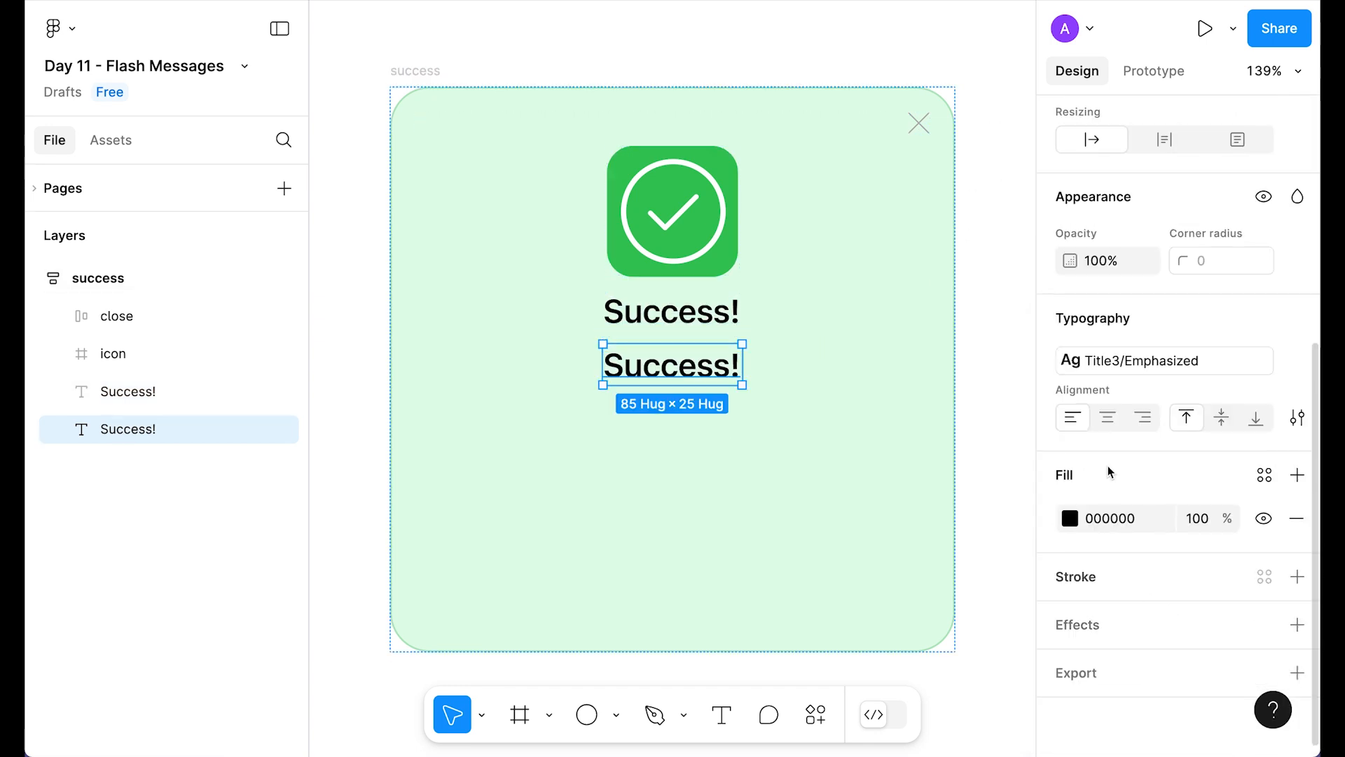
pyautogui.click(1114, 359)
pyautogui.scroll(-4, 1121, 519)
pyautogui.scroll(-3, 1157, 558)
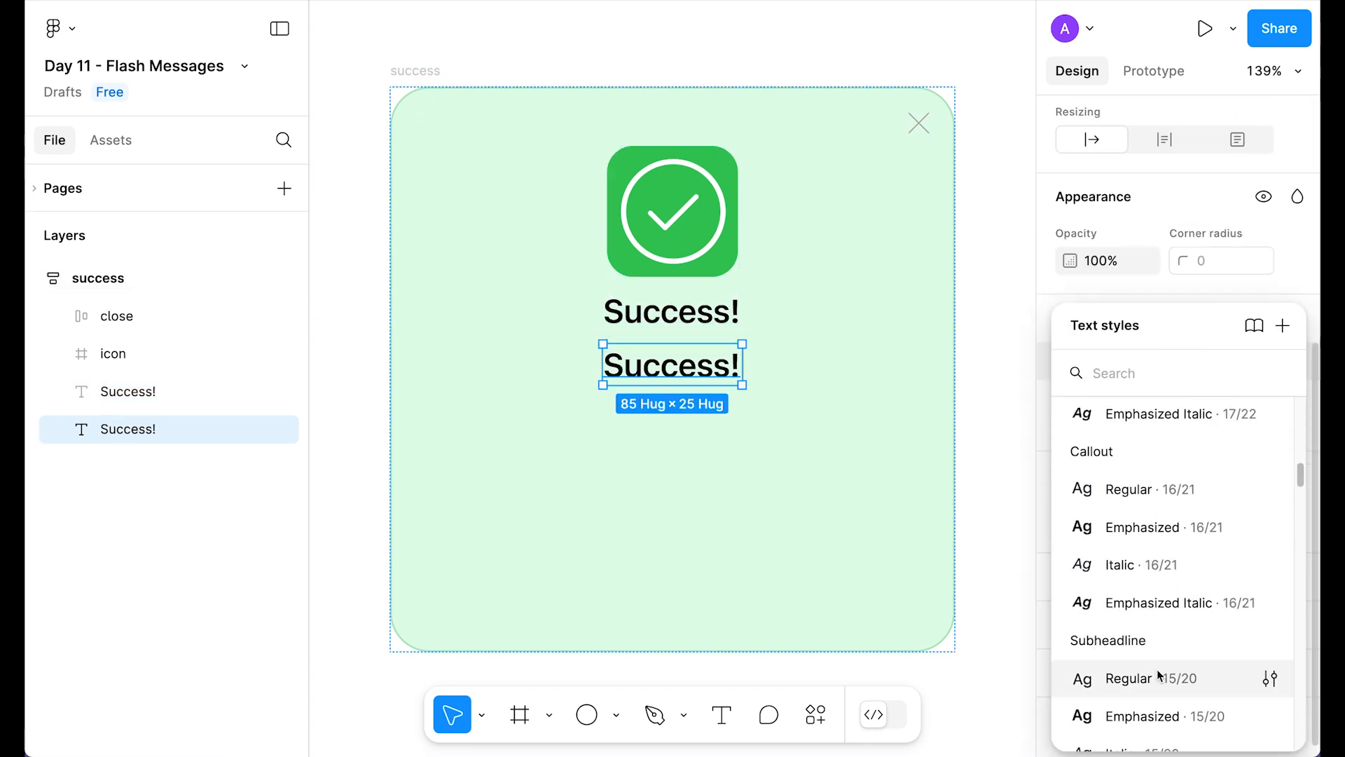
pyautogui.click(1128, 675)
# Fill the lower text copy with Grays/Gray 2 and the Success! heading with Labels/Primary.
pyautogui.click(1266, 475)
pyautogui.write('gray')
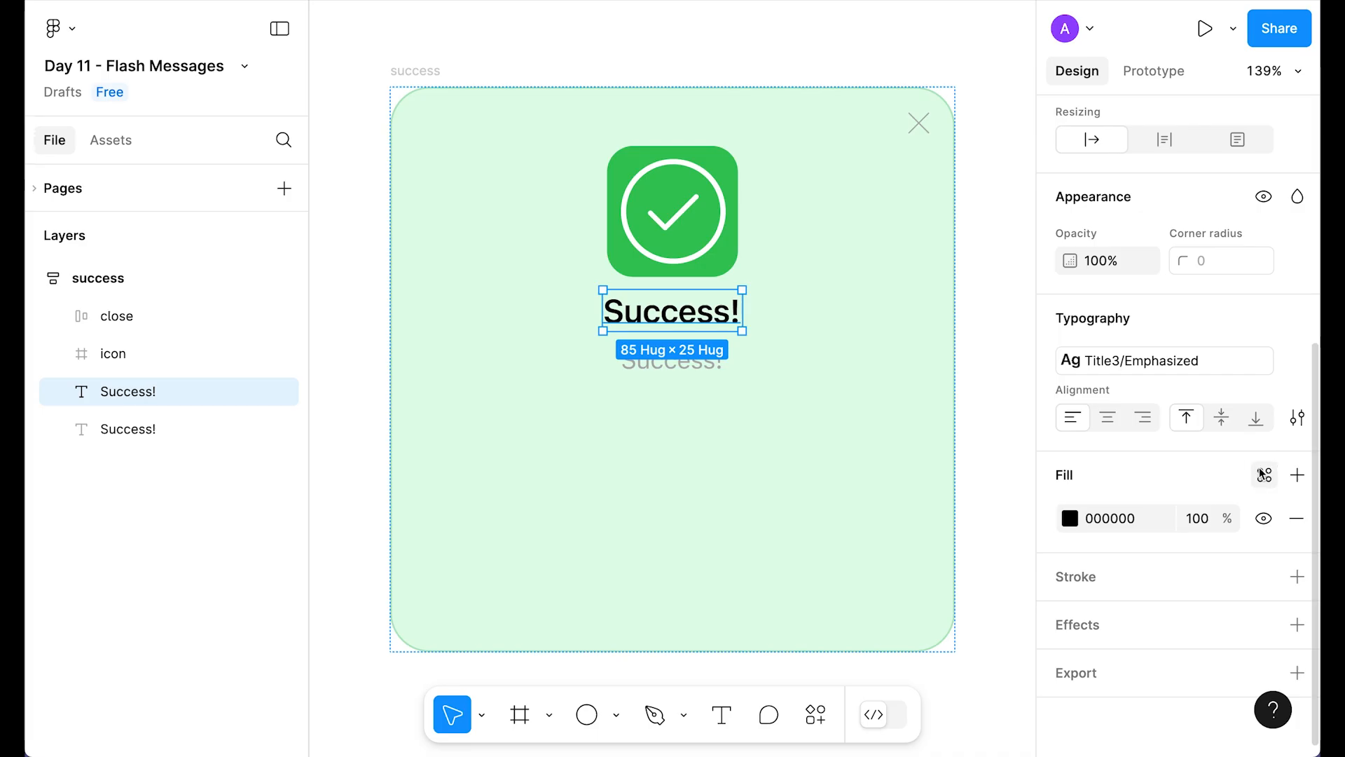
pyautogui.click(1265, 476)
pyautogui.write('labe')
pyautogui.click(833, 482)
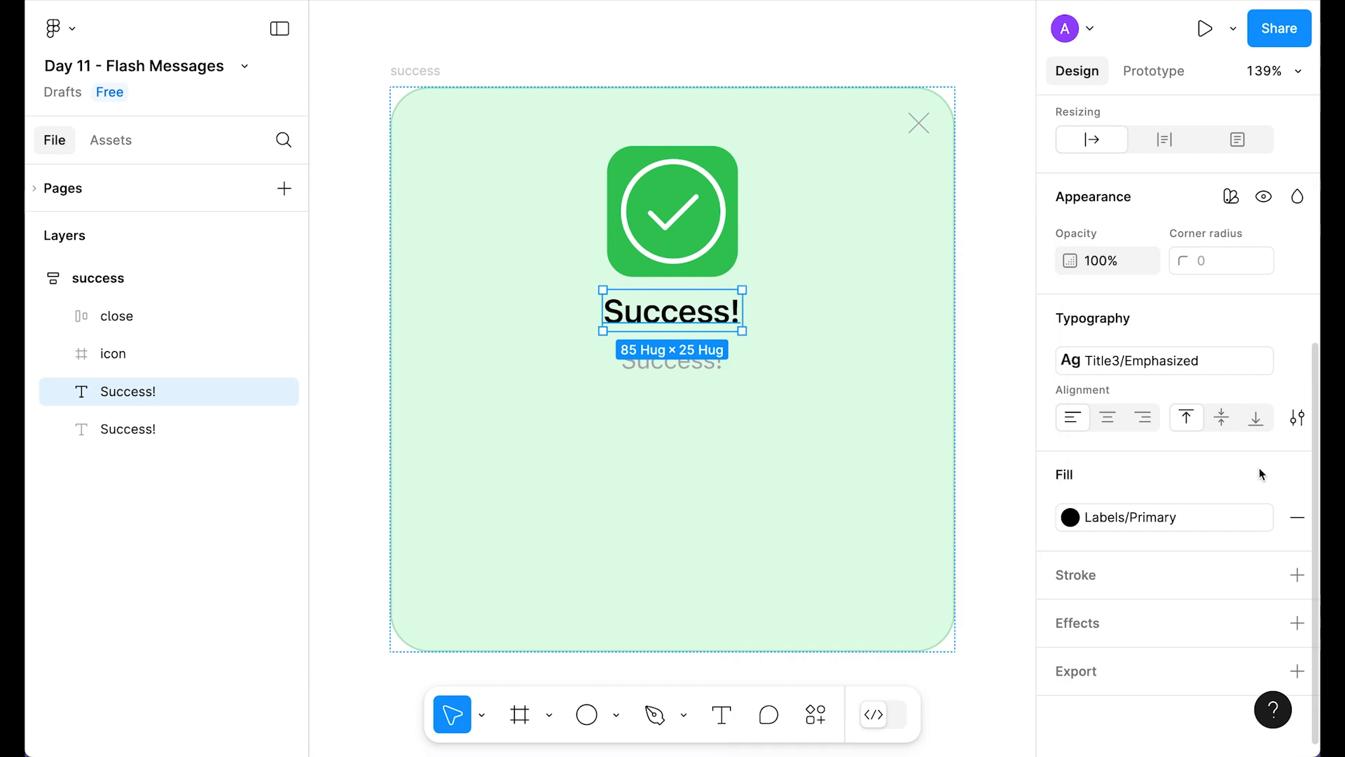
# Replace the gray text below the heading with "Your account has been created".
pyautogui.doubleClick(644, 359)
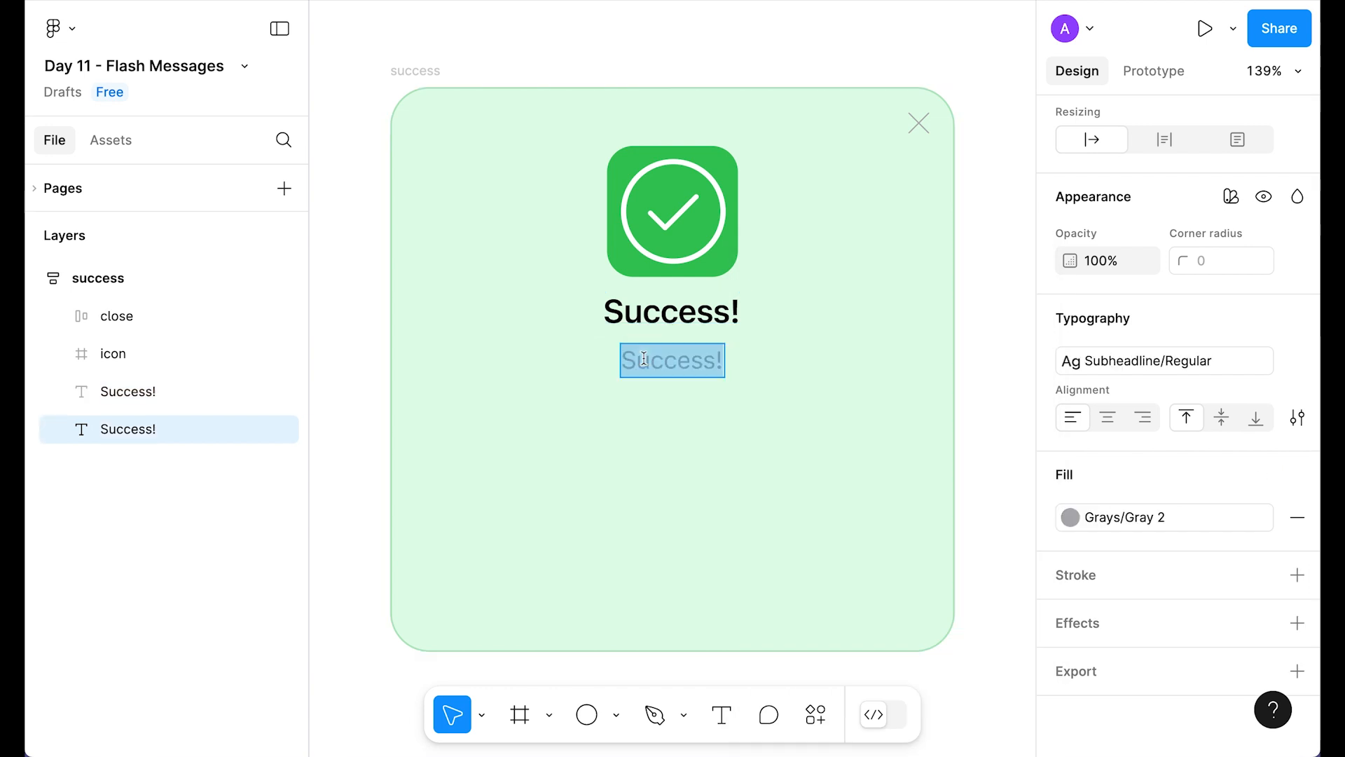
pyautogui.write('Your account has been created')
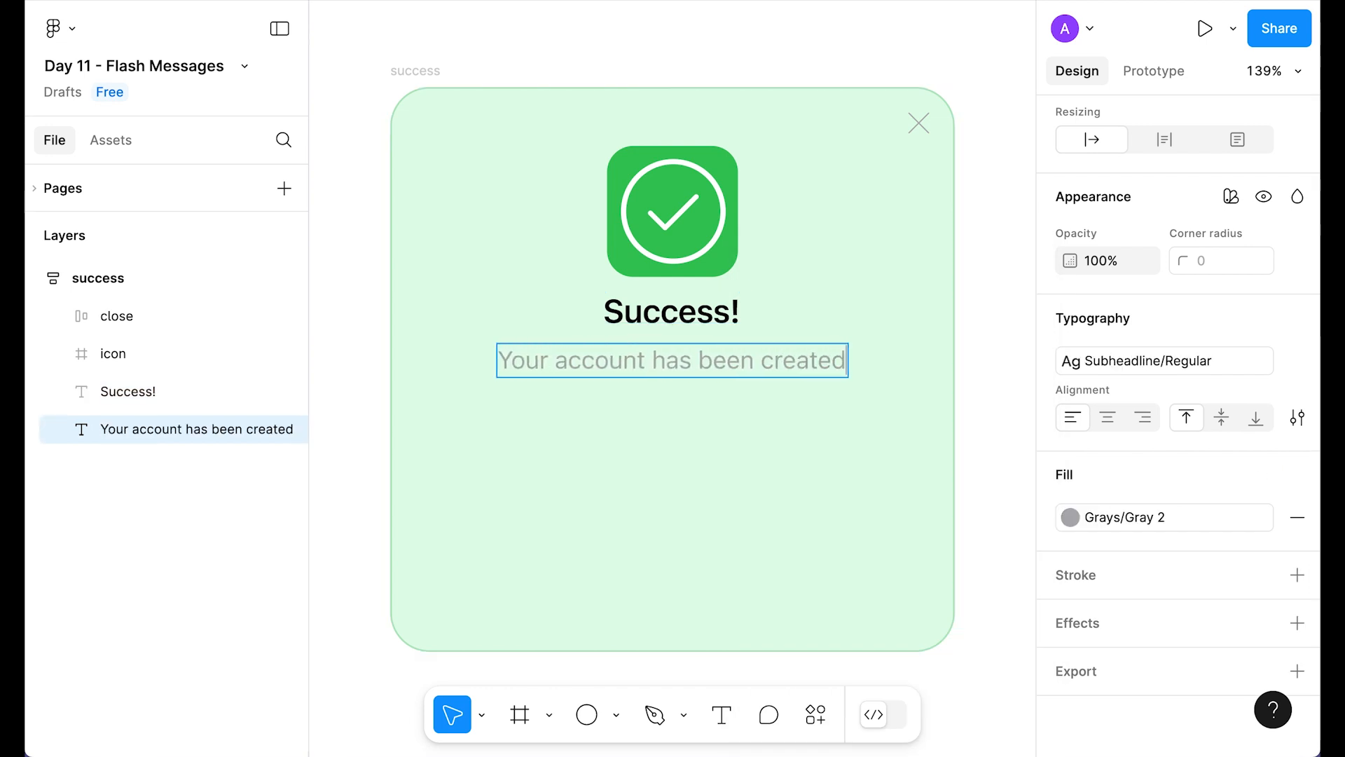
pyautogui.press('Escape')
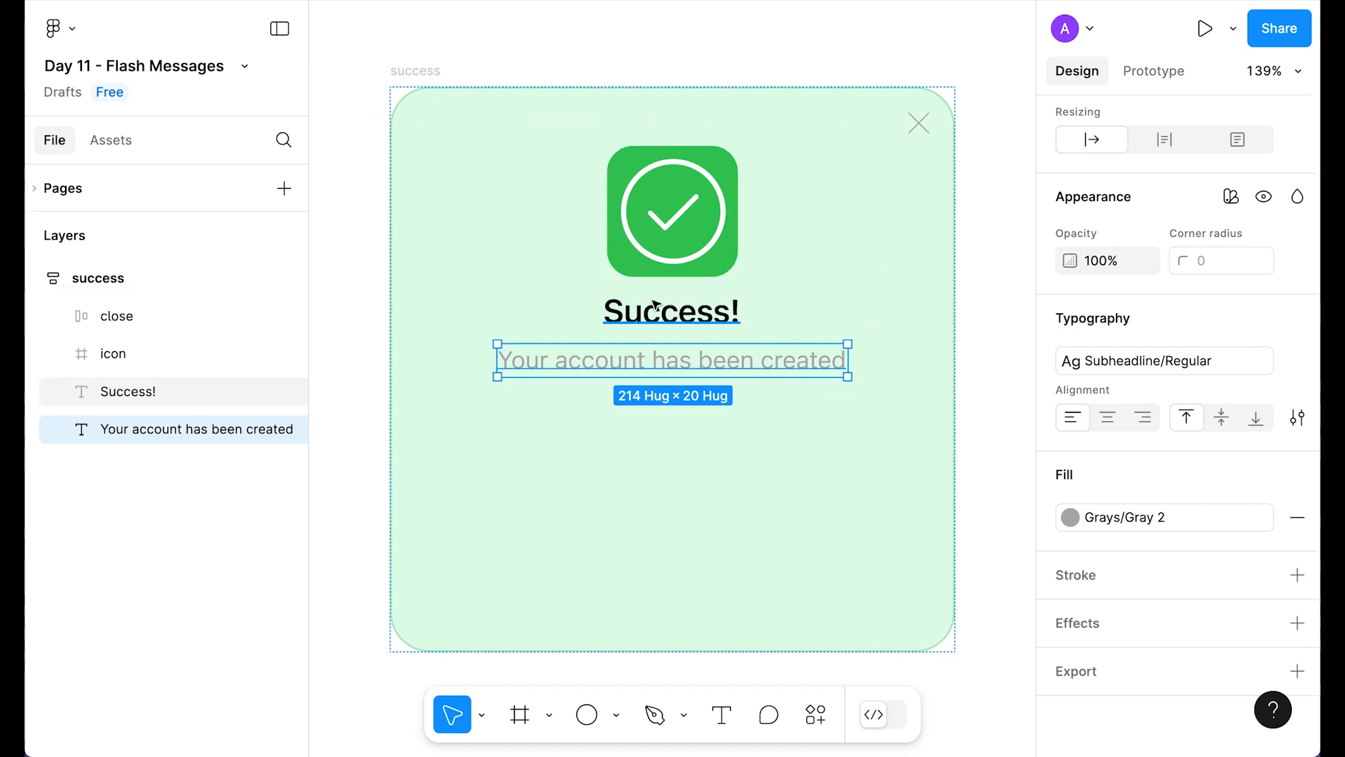
# Wrap the Success! heading and the message below it together in an auto layout frame.
pyautogui.keyDown('shift'); pyautogui.click(671, 323); pyautogui.keyUp('shift')
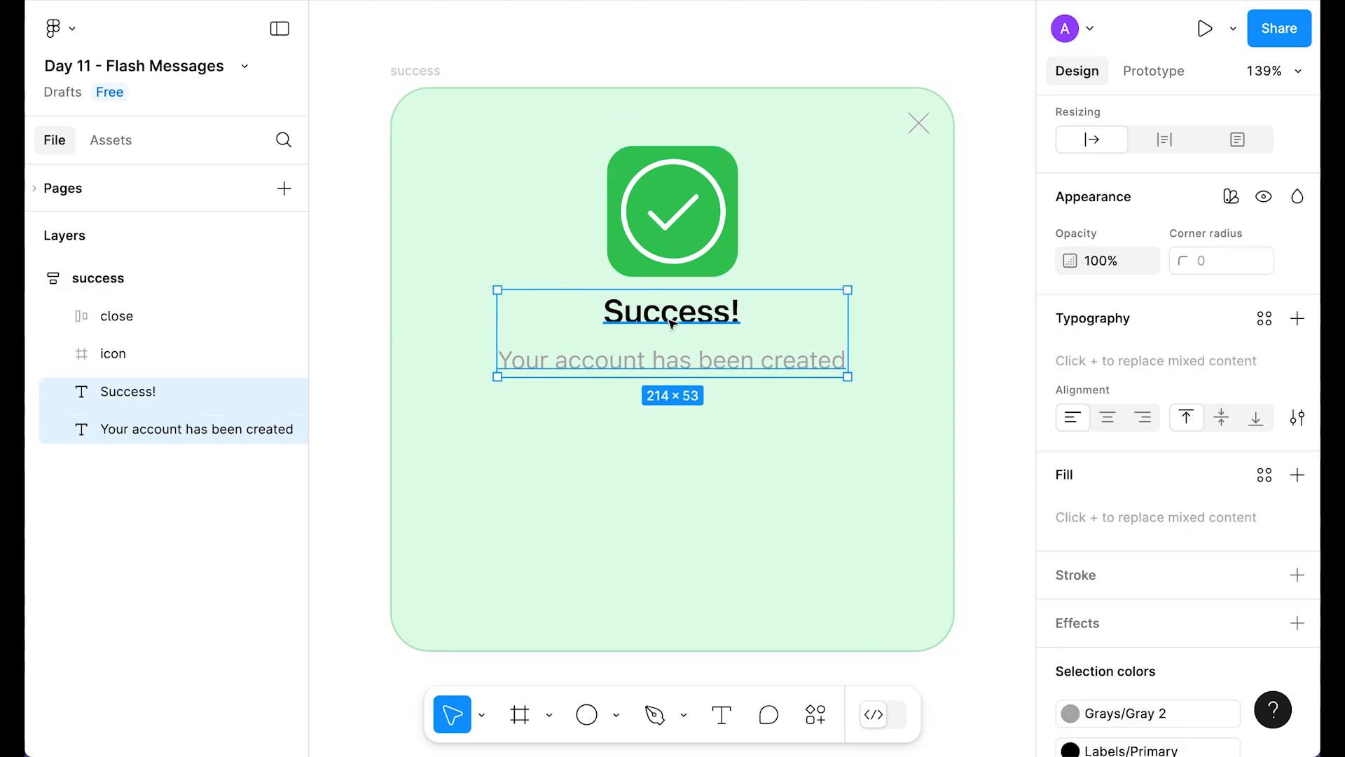
pyautogui.hotkey('shift', 'a')
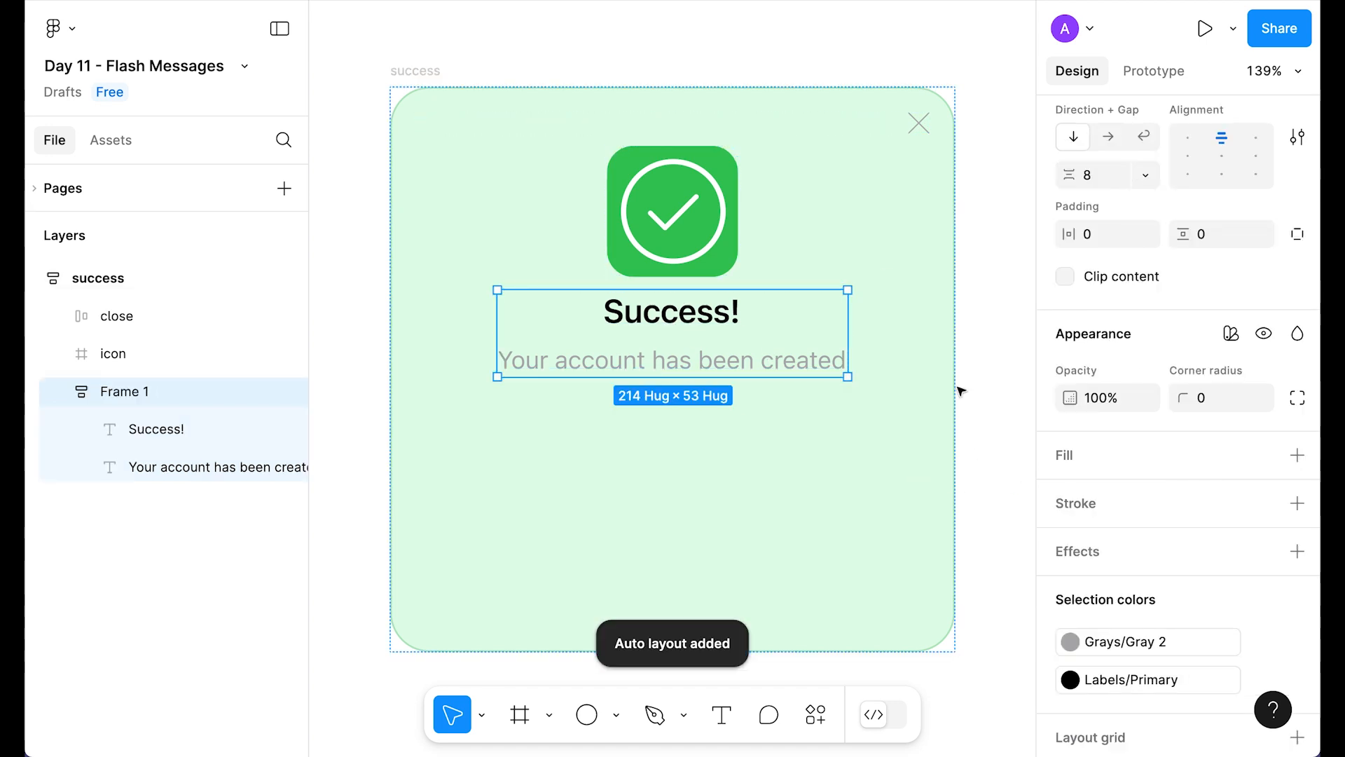
pyautogui.press('Escape')
# Set the success card's auto layout gap to 24.
pyautogui.click(1097, 571)
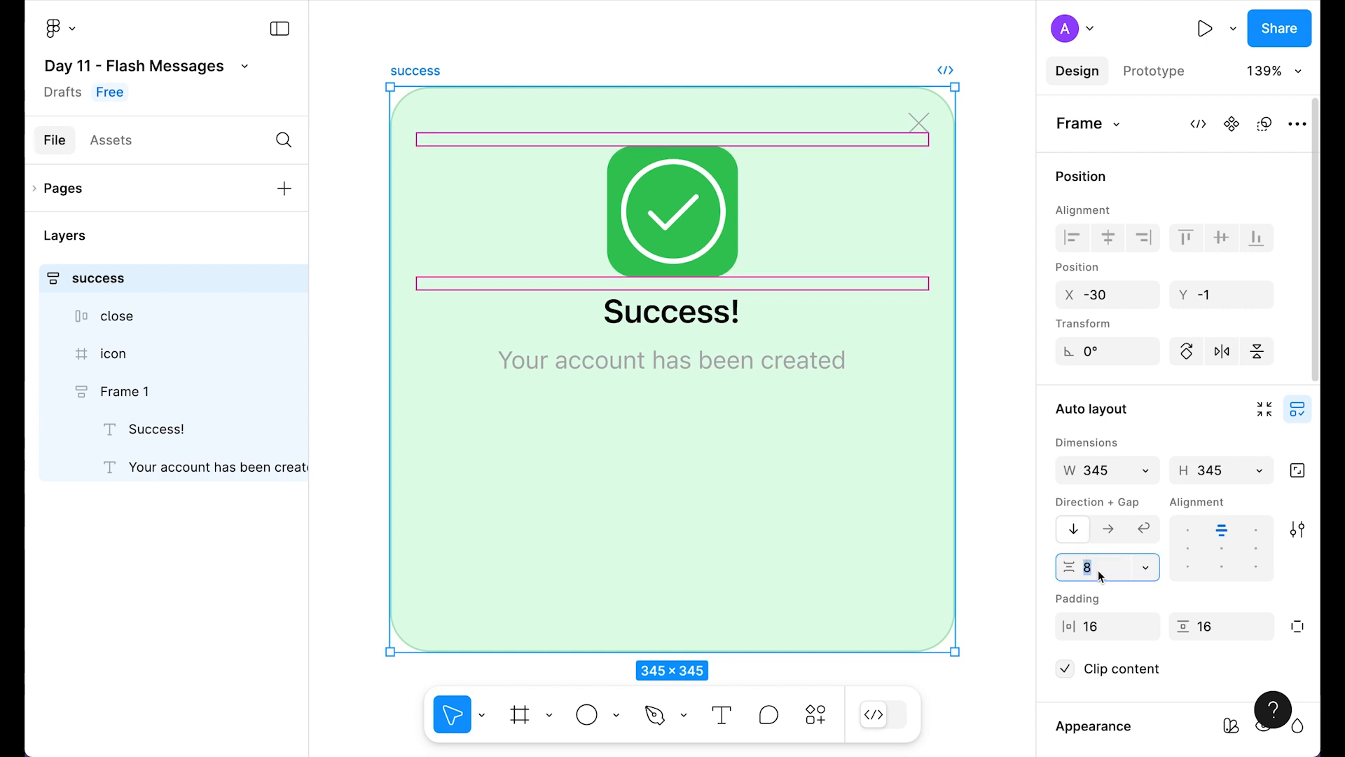
pyautogui.write('16')
pyautogui.press('Return')
pyautogui.write('24')
pyautogui.press('Return')
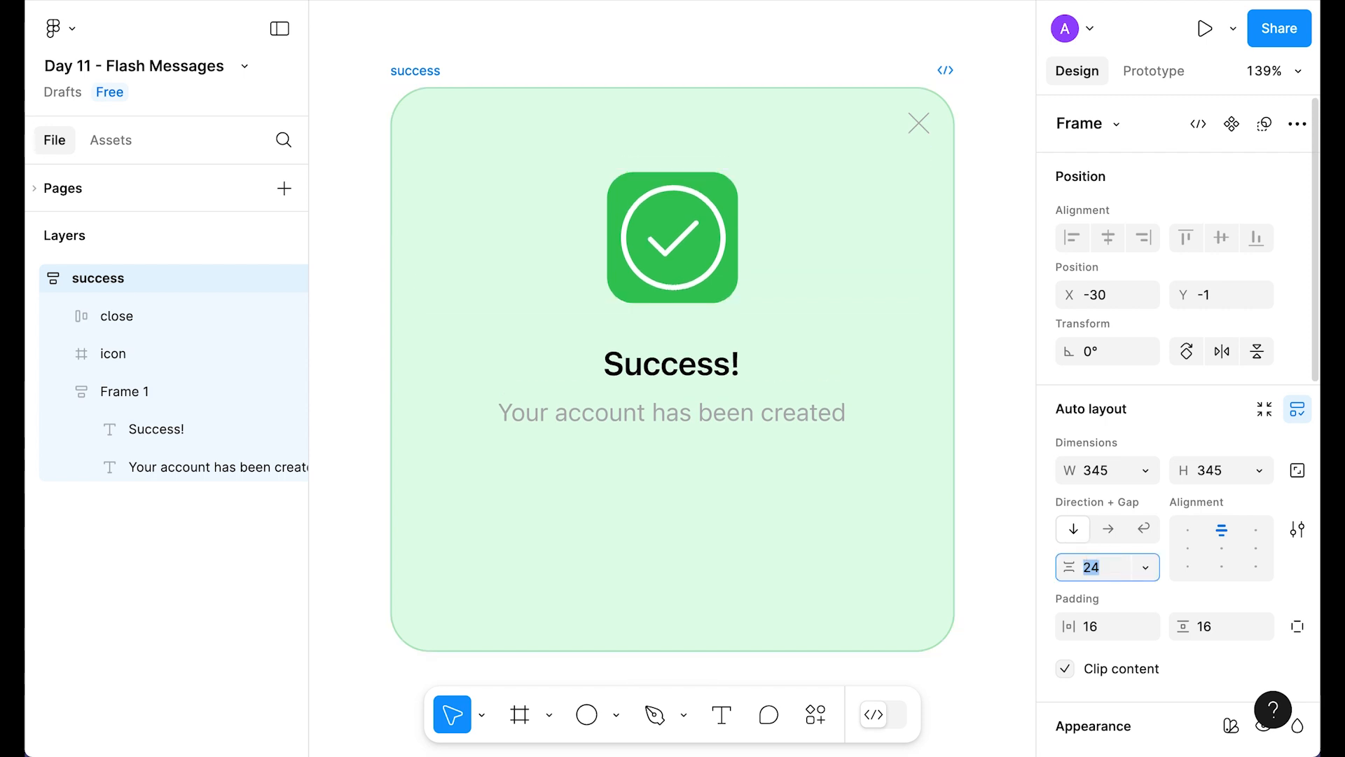
pyautogui.click(989, 292)
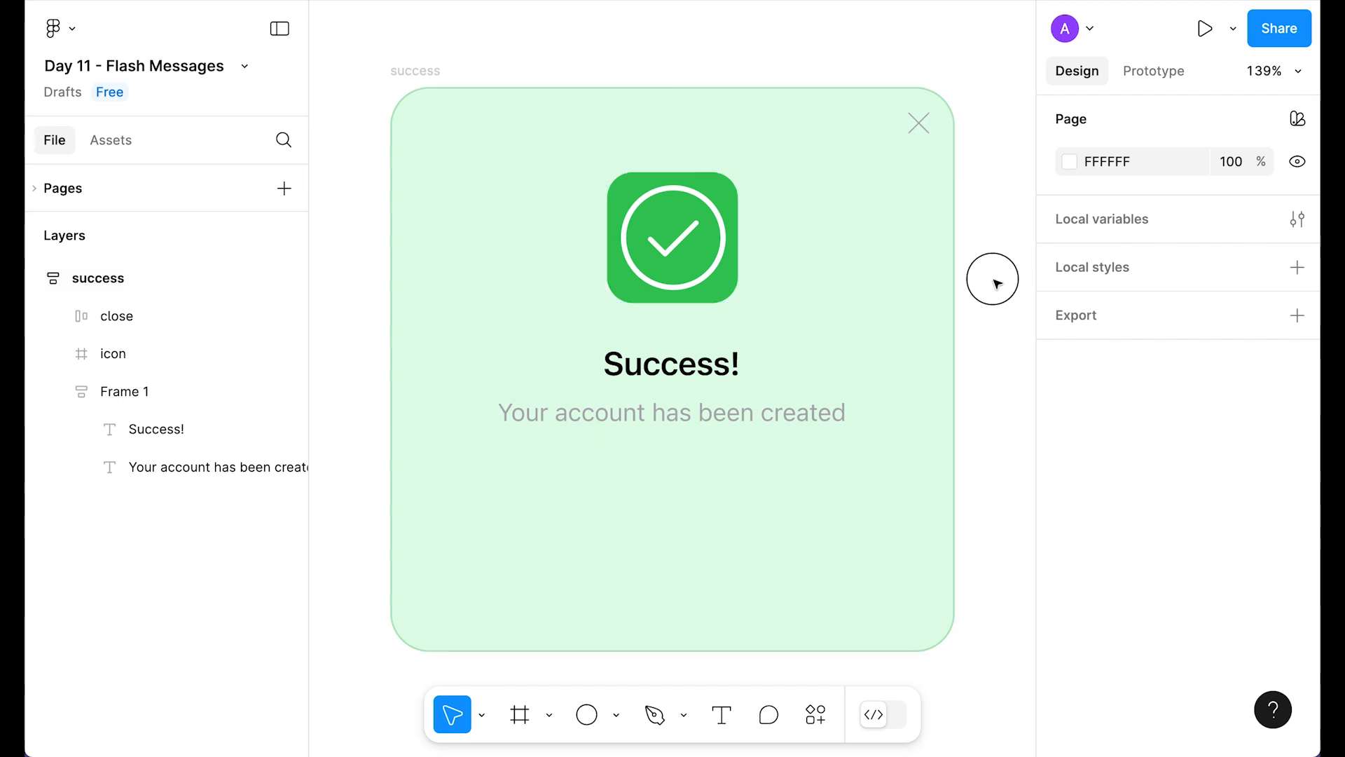
# Copy the DownloadFreebie.com button from the Button file and paste it into the success card below the message.
pyautogui.scroll(-3, 970, 274)
pyautogui.click(678, 533)
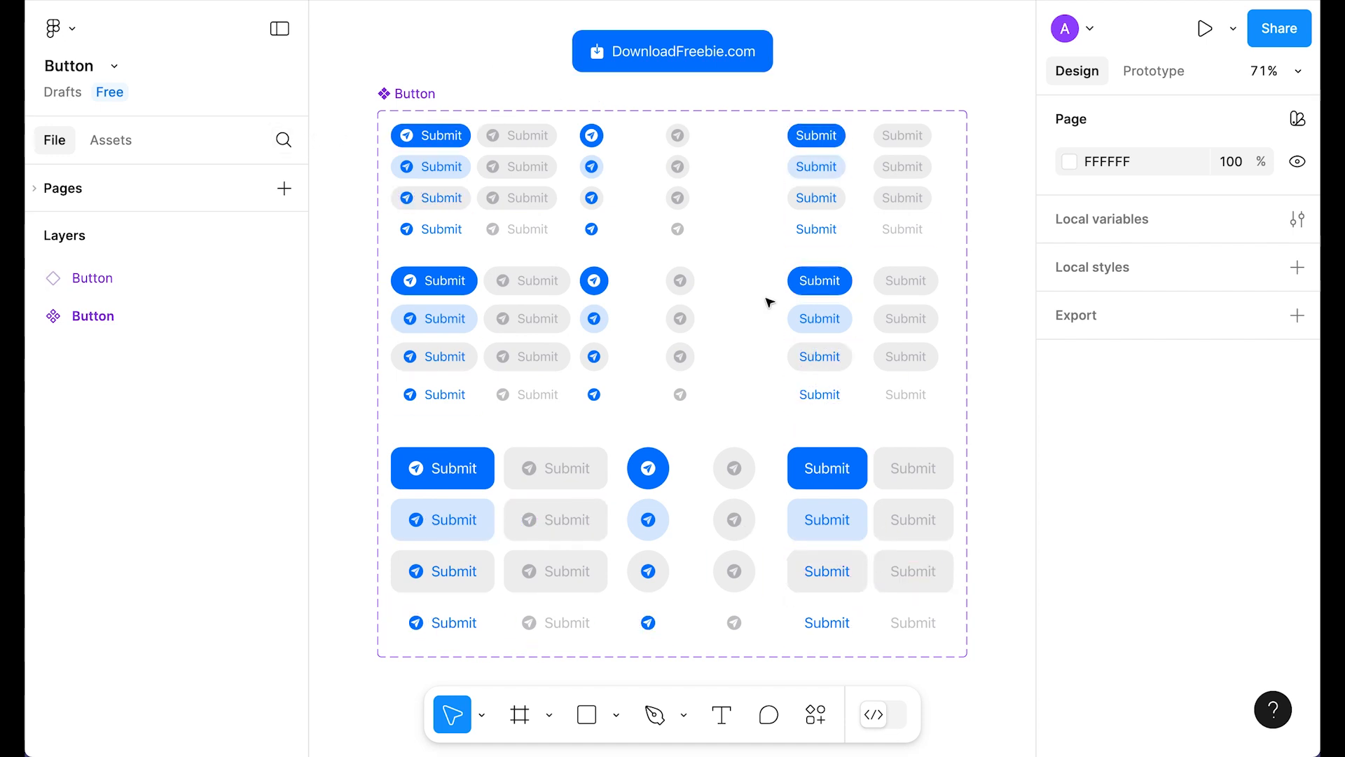
pyautogui.click(661, 66)
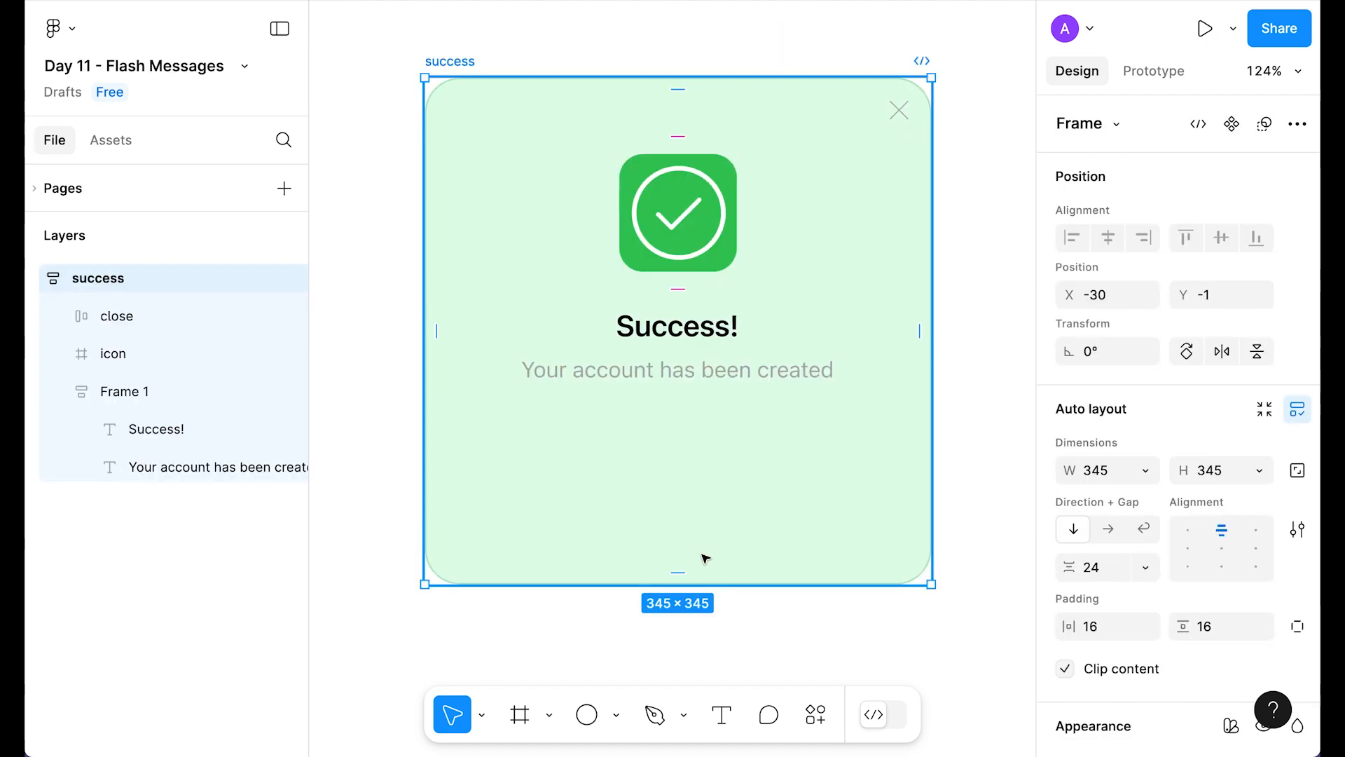
pyautogui.hotkey('ctrl', 'v')
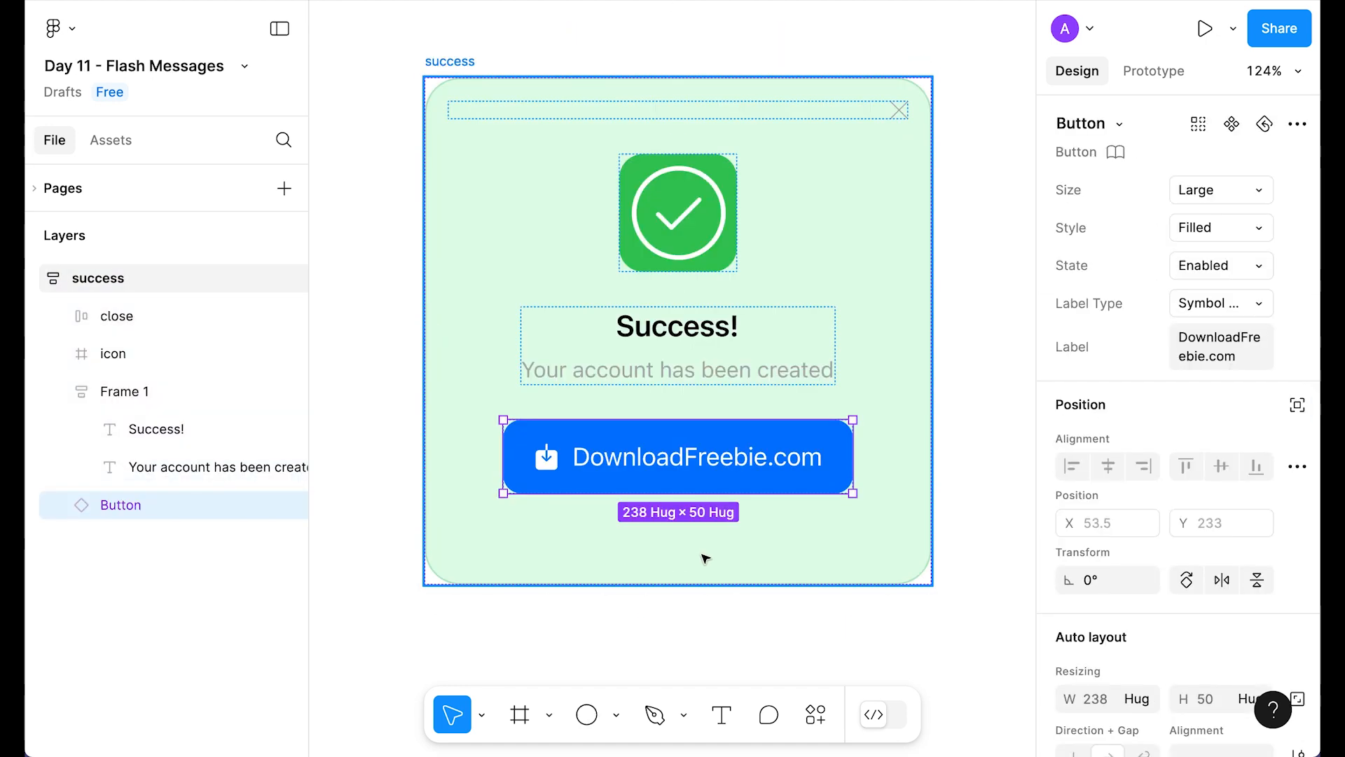
# Set the button's label to "Continue" and its label type to Text.
pyautogui.click(1221, 350)
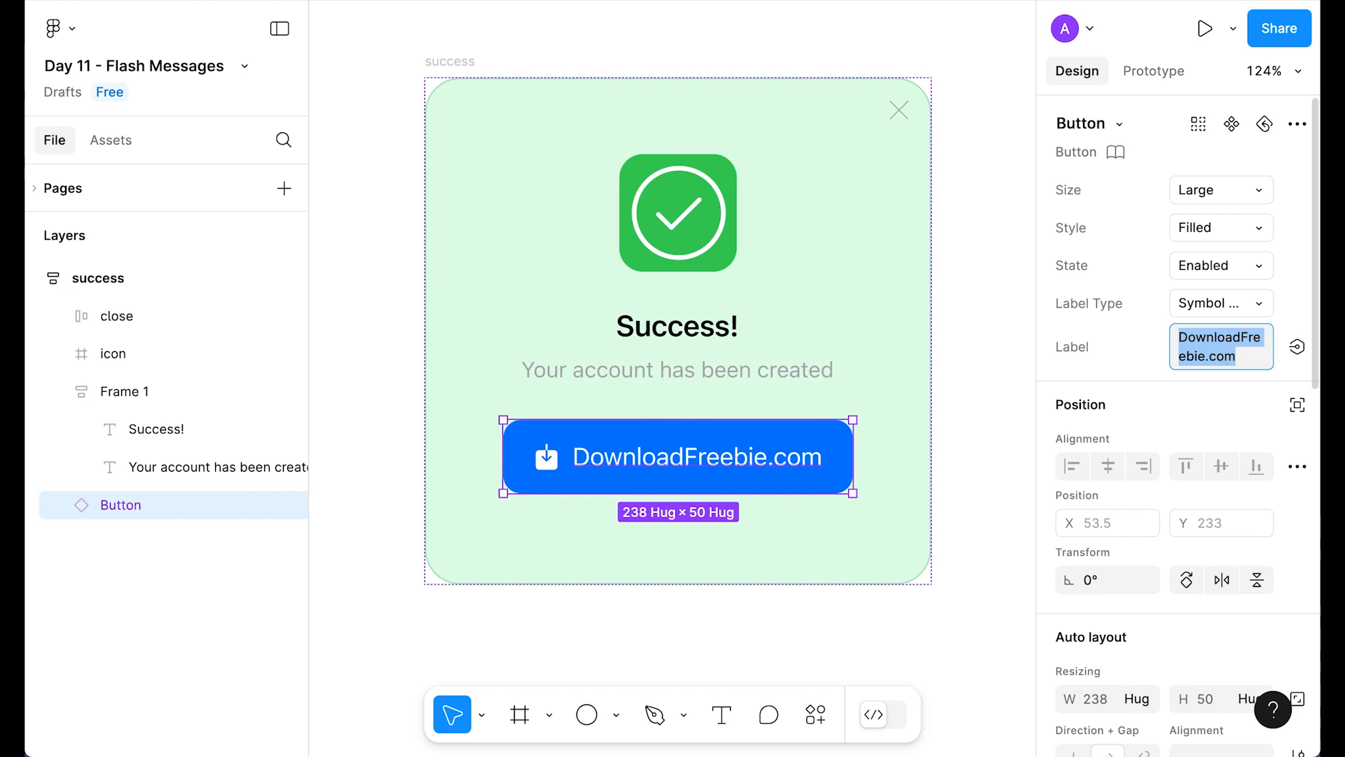
pyautogui.write('Continue')
pyautogui.press('Return')
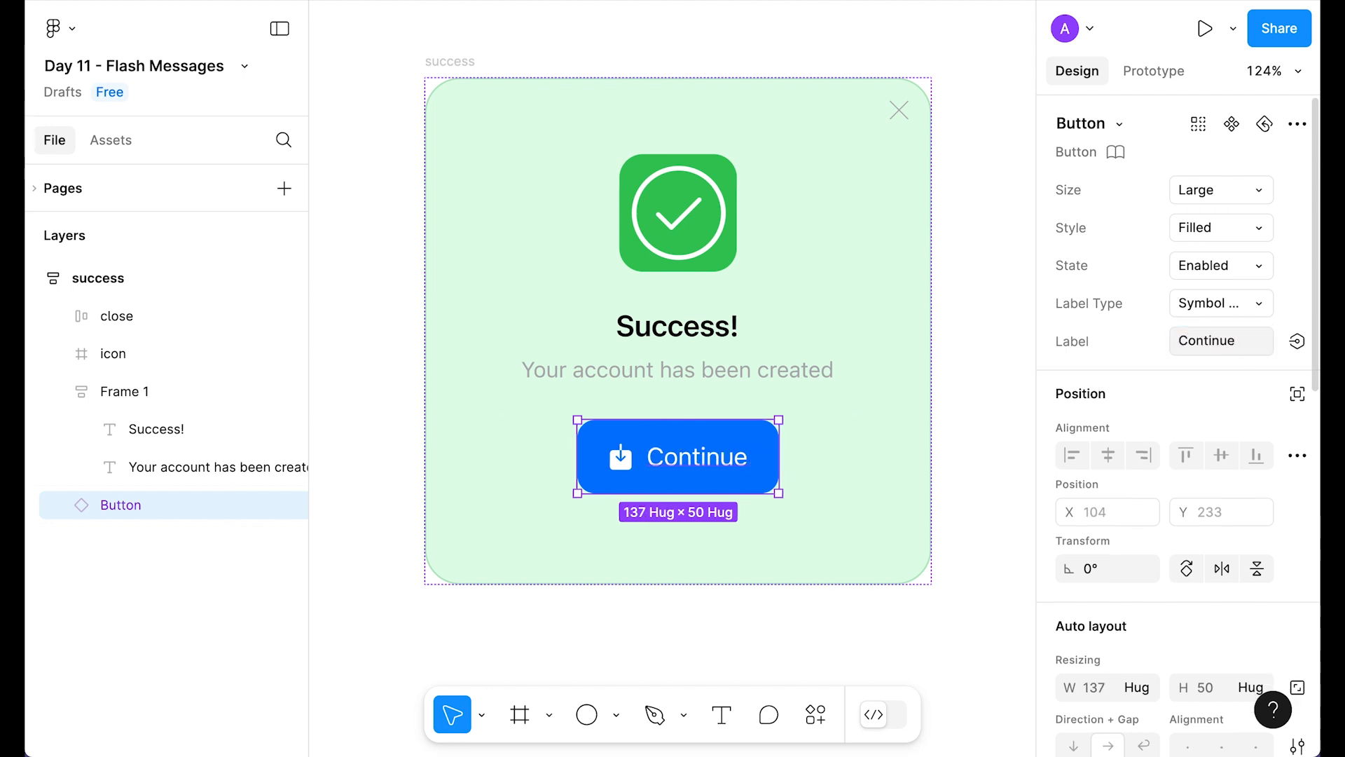
pyautogui.click(1222, 302)
pyautogui.click(1111, 360)
pyautogui.click(1014, 457)
# Switch the Continue button's size variant to Medium.
pyautogui.click(609, 475)
pyautogui.click(1246, 190)
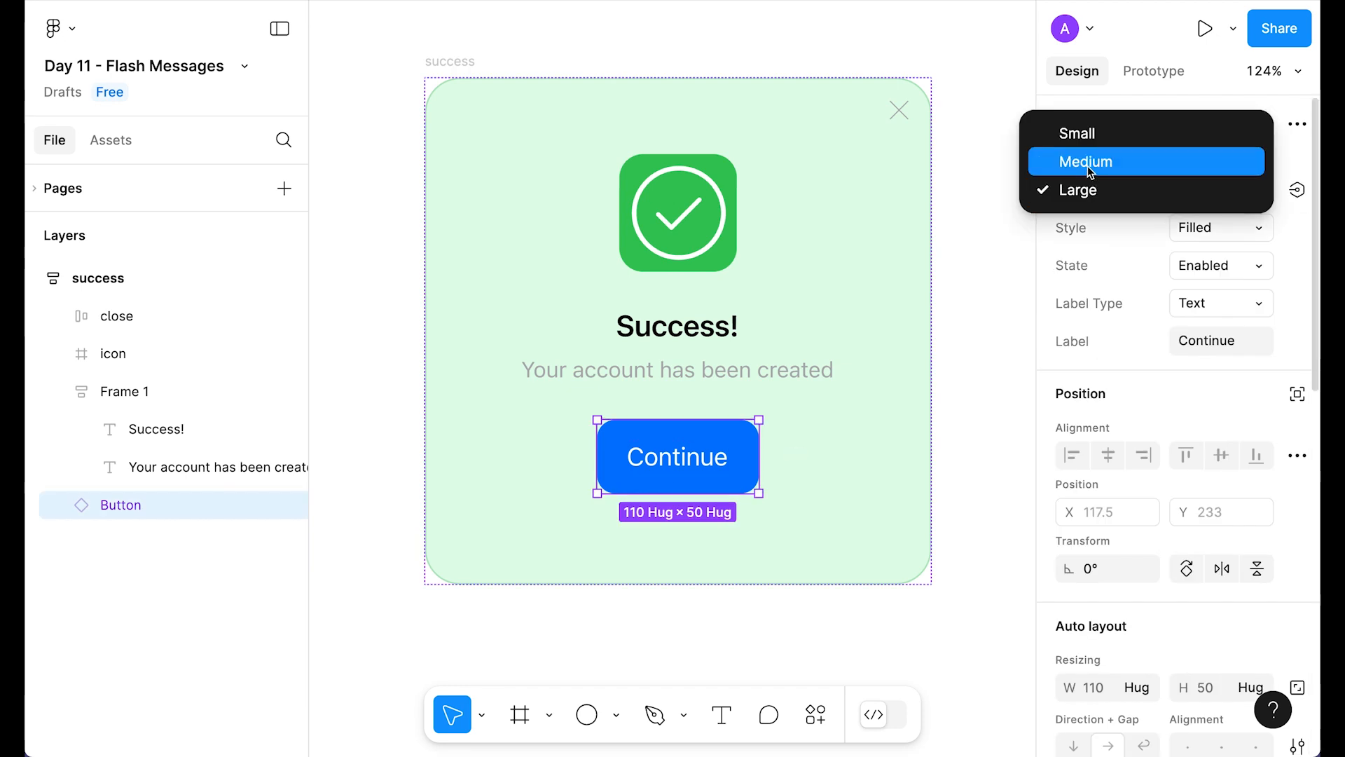
pyautogui.click(1088, 162)
pyautogui.click(985, 437)
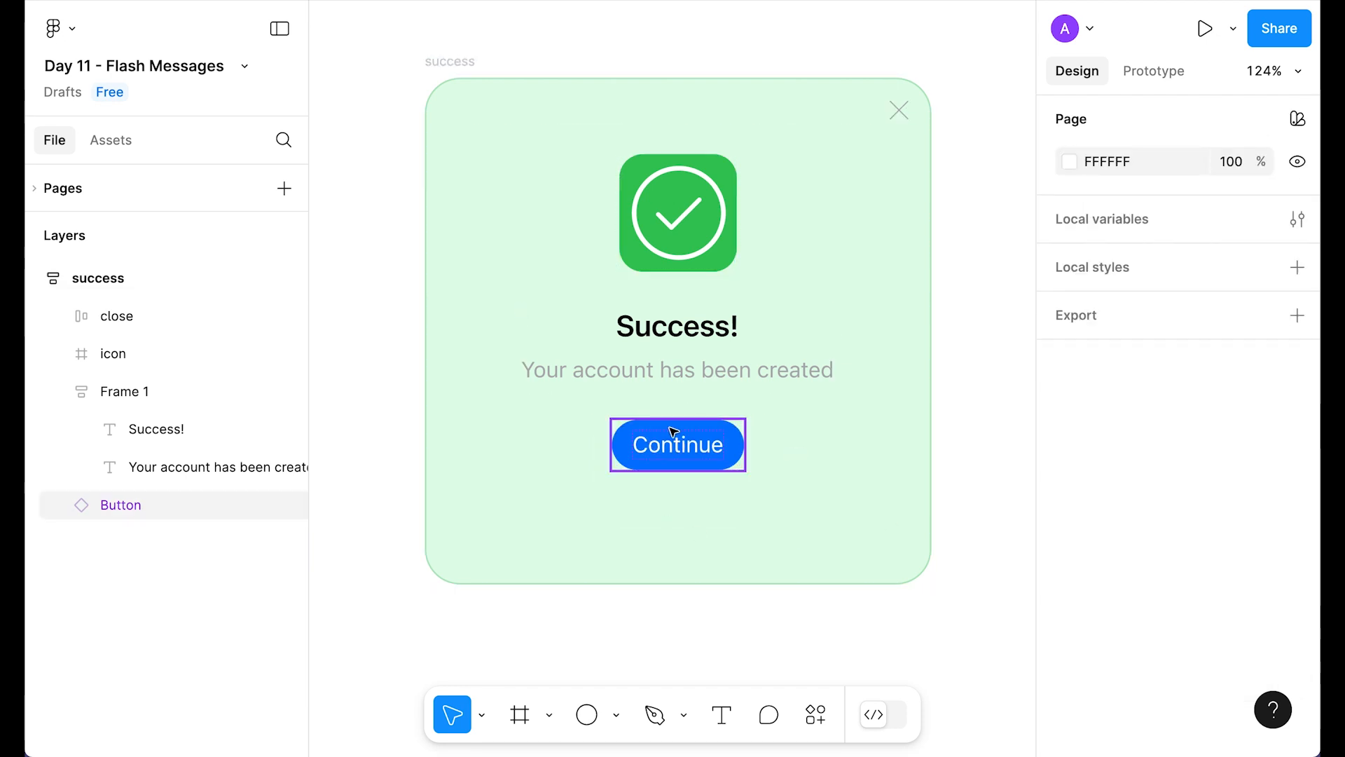
# Set the Continue button's vertical padding to 12 and its horizontal padding to 20.
pyautogui.click(674, 433)
pyautogui.scroll(-4, 1150, 511)
pyautogui.scroll(-1, 1231, 520)
pyautogui.click(1222, 542)
pyautogui.press('Up')
pyautogui.press('Up')
pyautogui.press('Up')
pyautogui.press('Up')
pyautogui.write('12')
pyautogui.press('Return')
pyautogui.click(1093, 547)
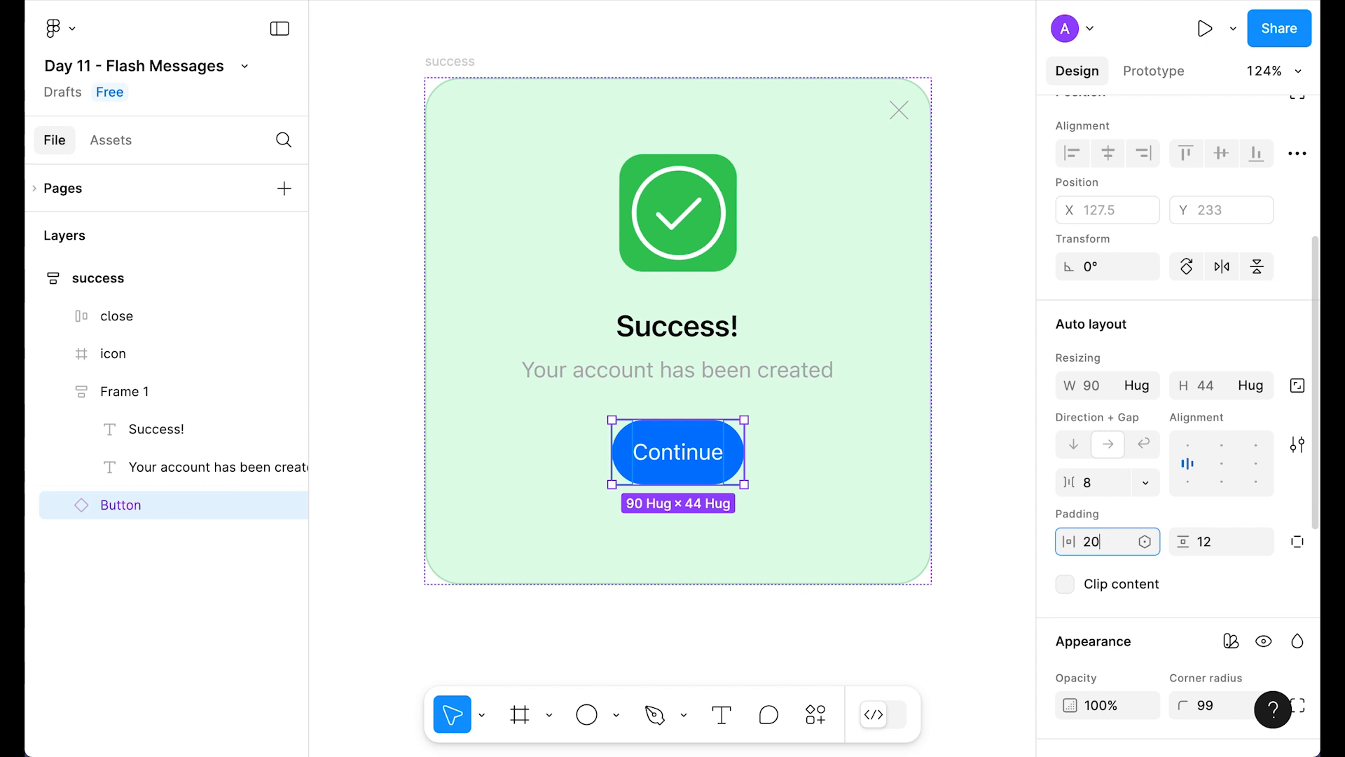
pyautogui.write('20')
pyautogui.press('Return')
# Change the Continue button's fill to the black Labels/Primary colour.
pyautogui.scroll(-5, 1189, 563)
pyautogui.click(1152, 522)
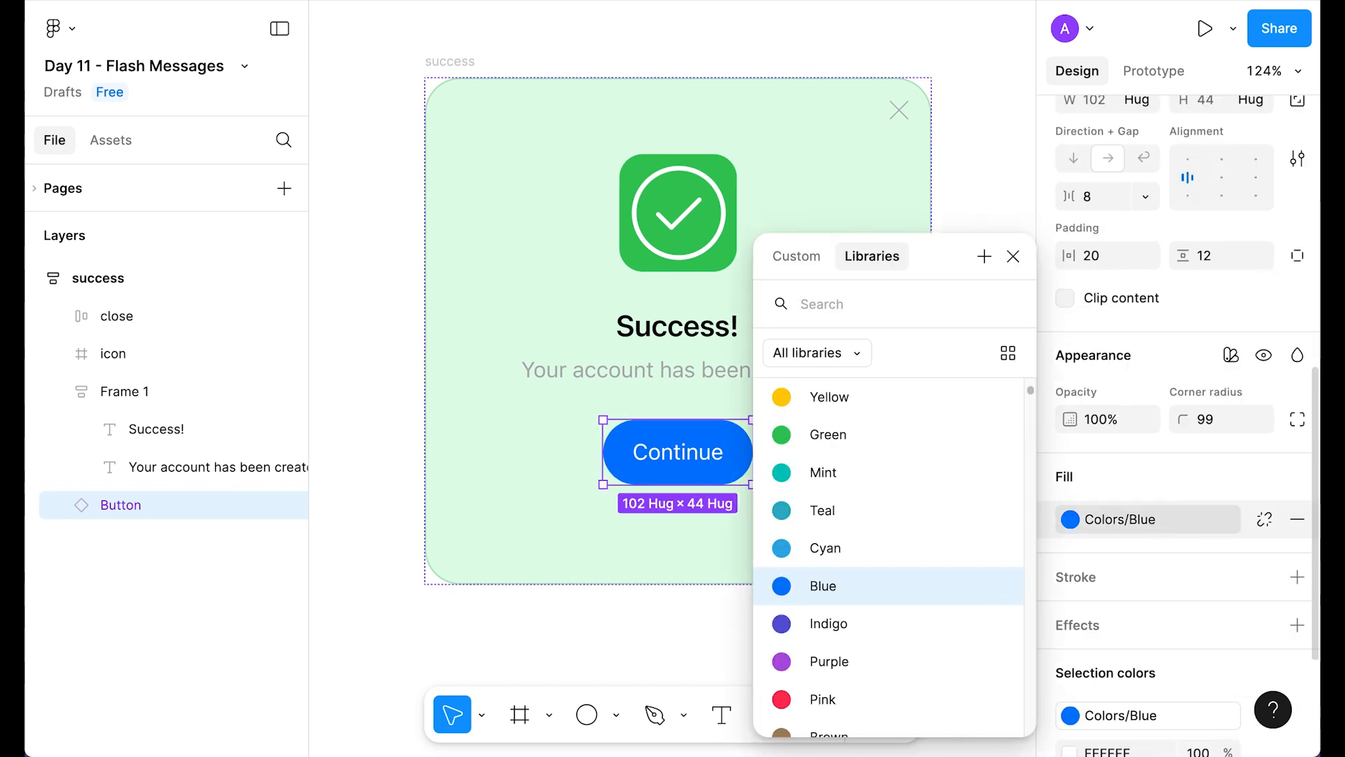
pyautogui.write('bla')
pyautogui.click(827, 481)
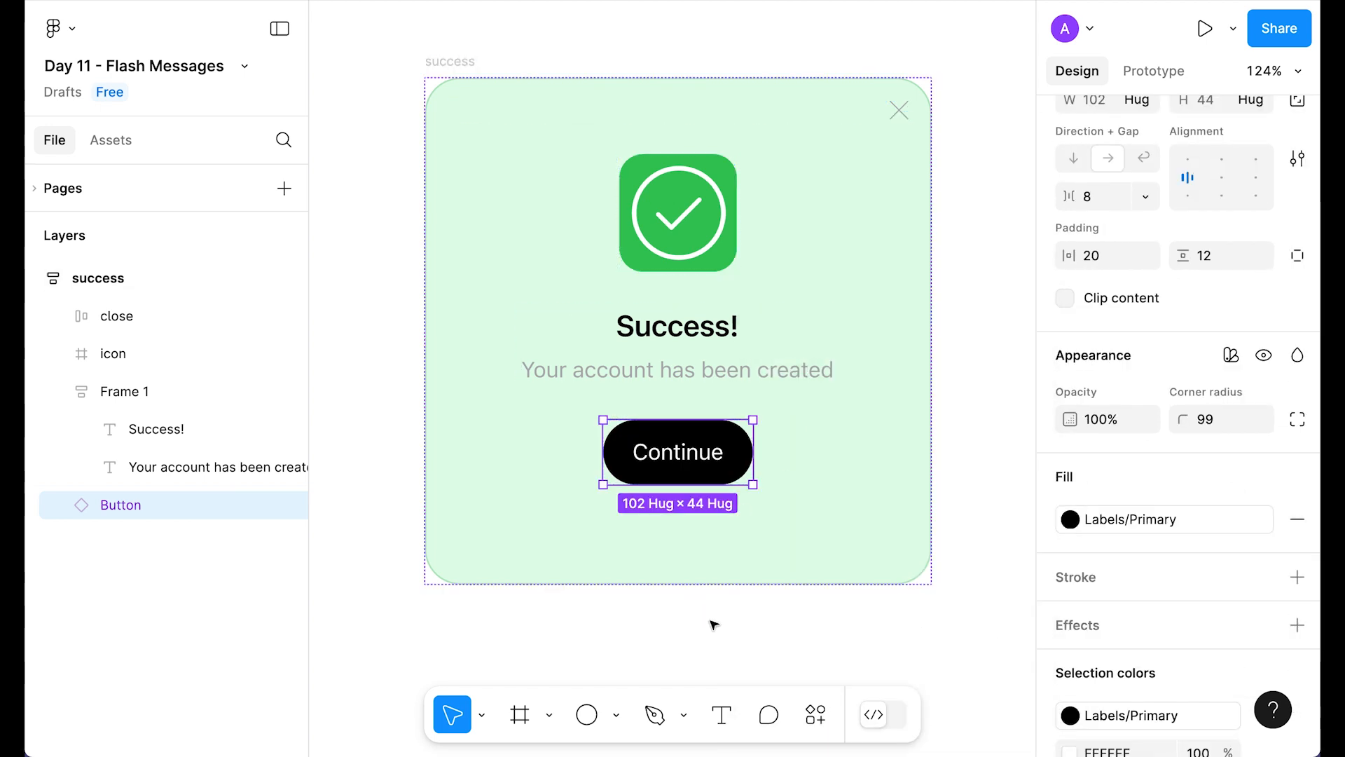
pyautogui.click(708, 615)
# Give the Continue text inside the button a bolder, emphasized text style.
pyautogui.scroll(-5, 708, 615)
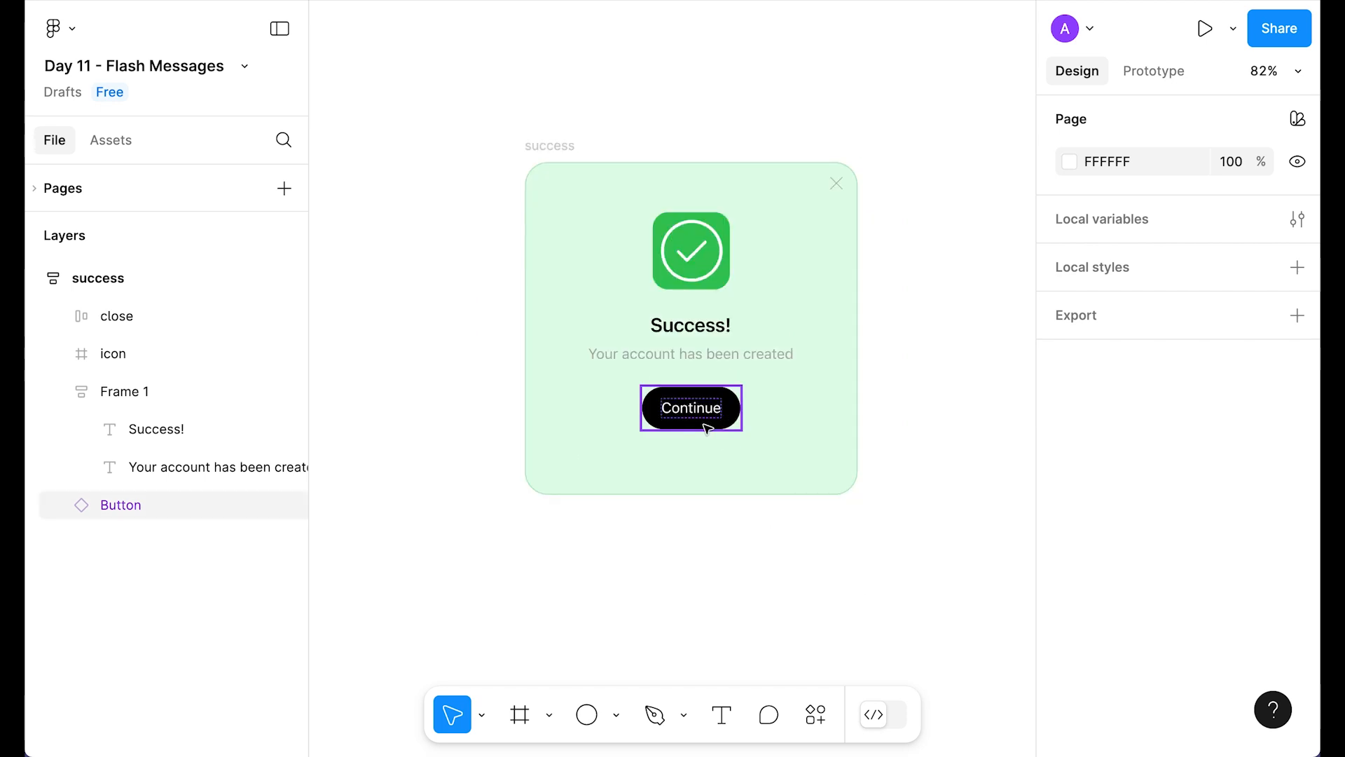
pyautogui.doubleClick(708, 429)
pyautogui.click(1184, 517)
pyautogui.press('Escape')
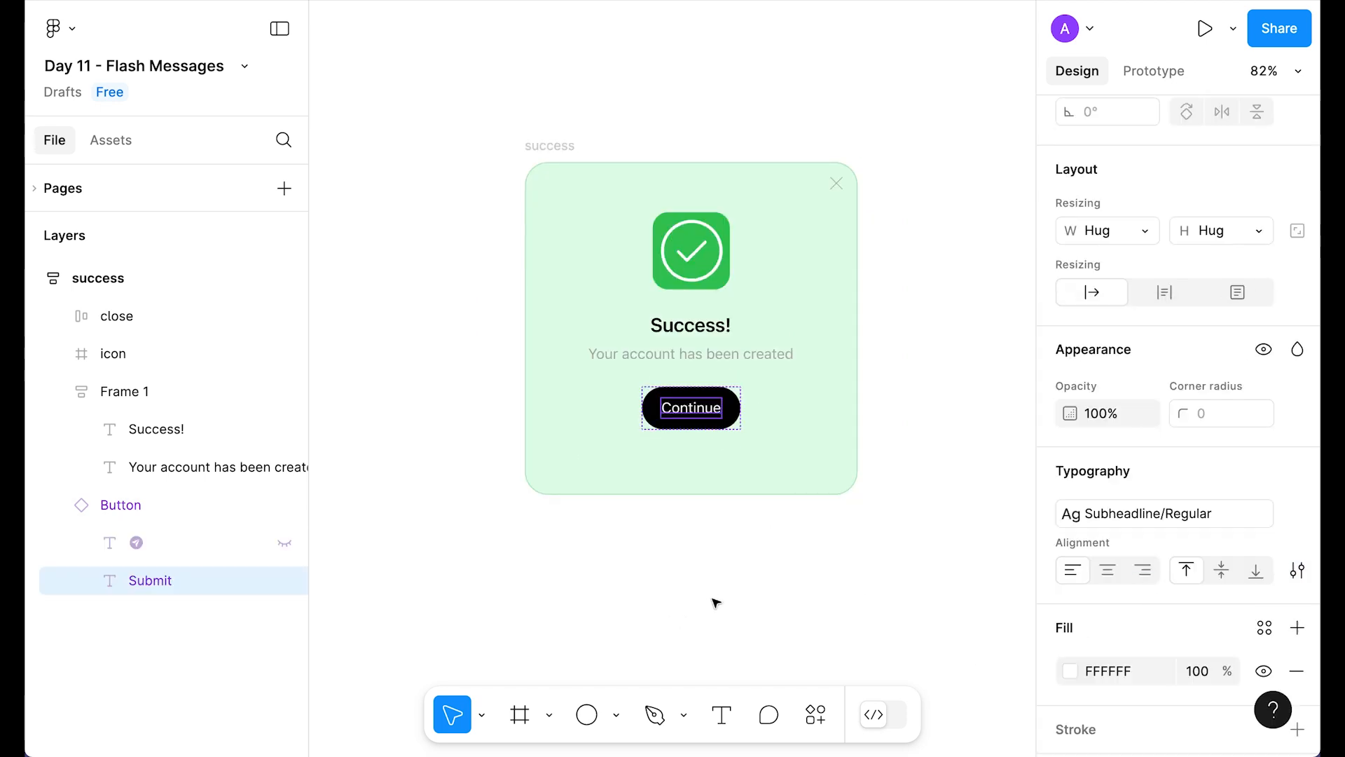
pyautogui.click(660, 598)
# Set the success card's auto layout gap to 32.
pyautogui.scroll(1, 661, 597)
pyautogui.click(701, 501)
pyautogui.click(1096, 567)
pyautogui.write('32')
pyautogui.press('Return')
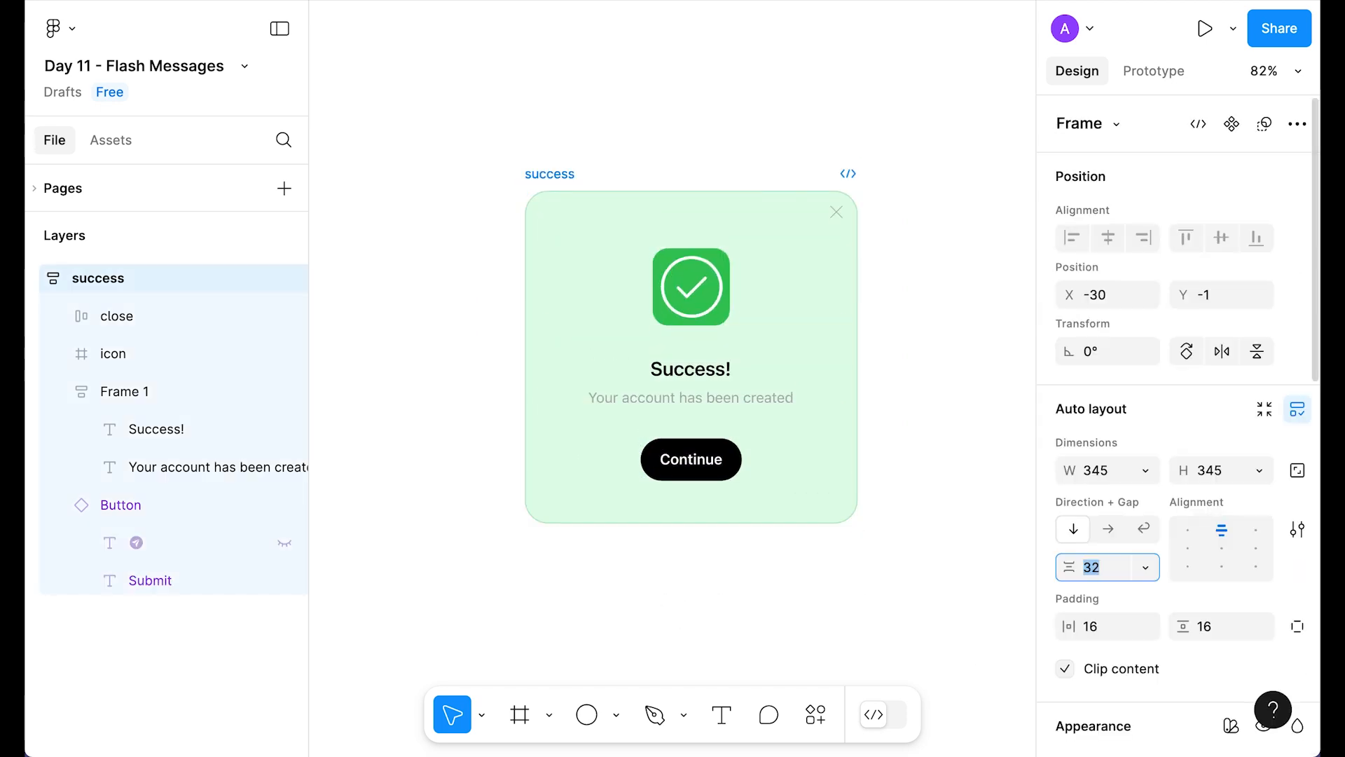
pyautogui.click(762, 604)
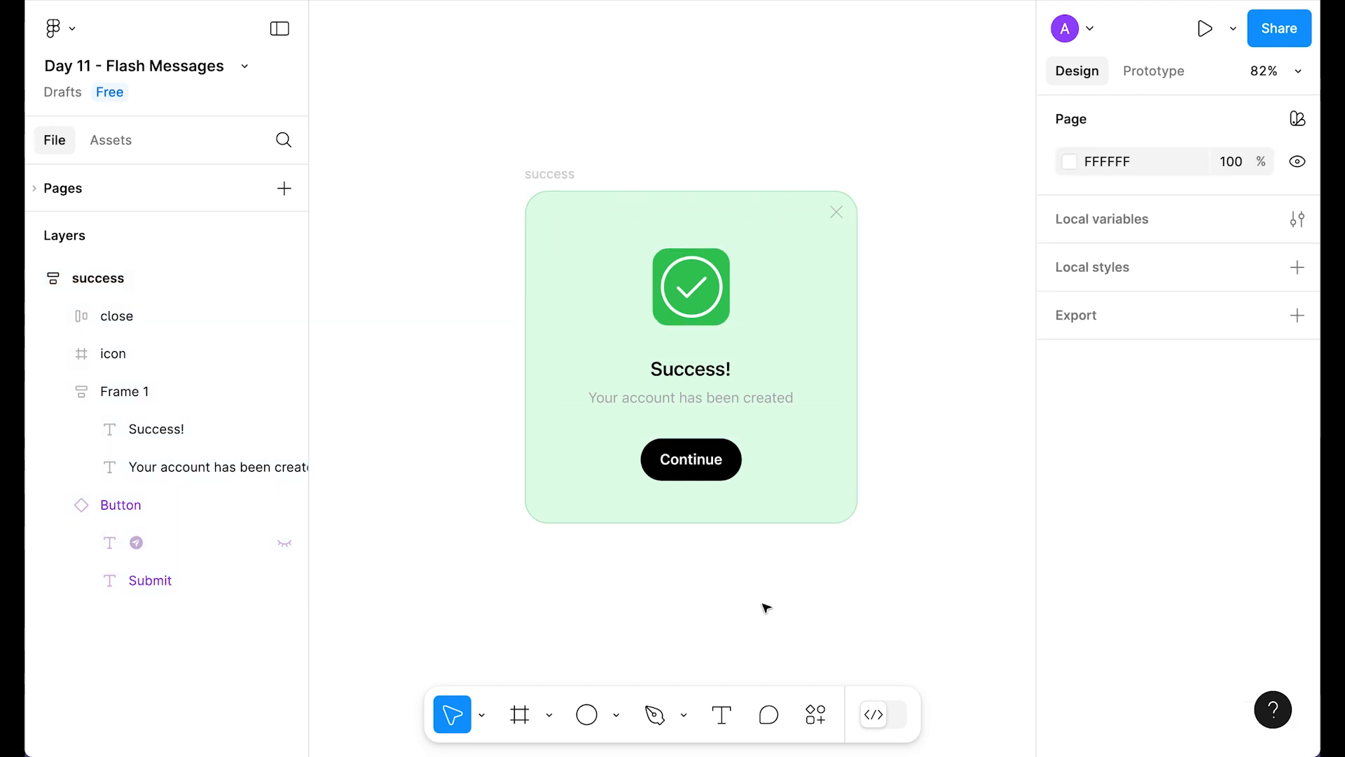
# Set the stroke weight of the two lines in the success card's close icon to 1.
pyautogui.scroll(1, 766, 607)
pyautogui.scroll(1, 765, 607)
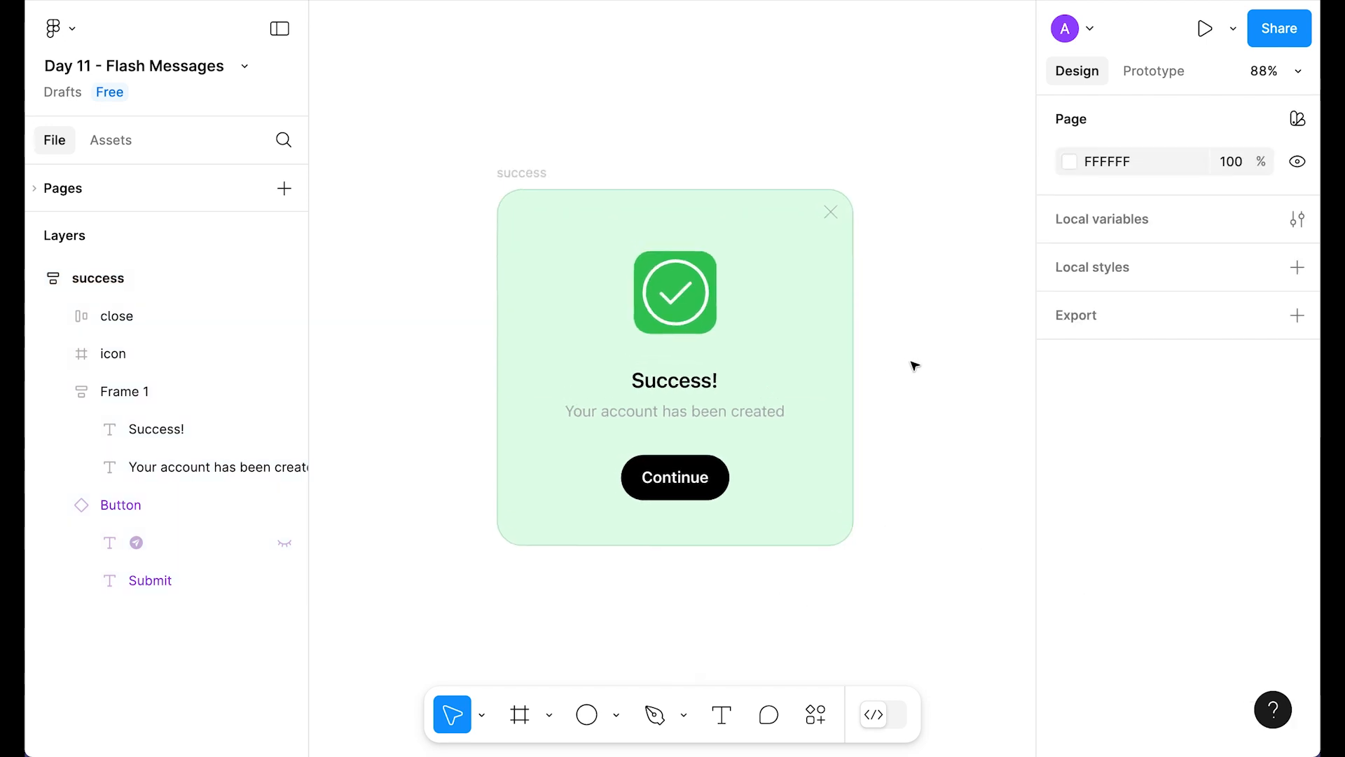
pyautogui.doubleClick(836, 217)
pyautogui.scroll(5, 836, 217)
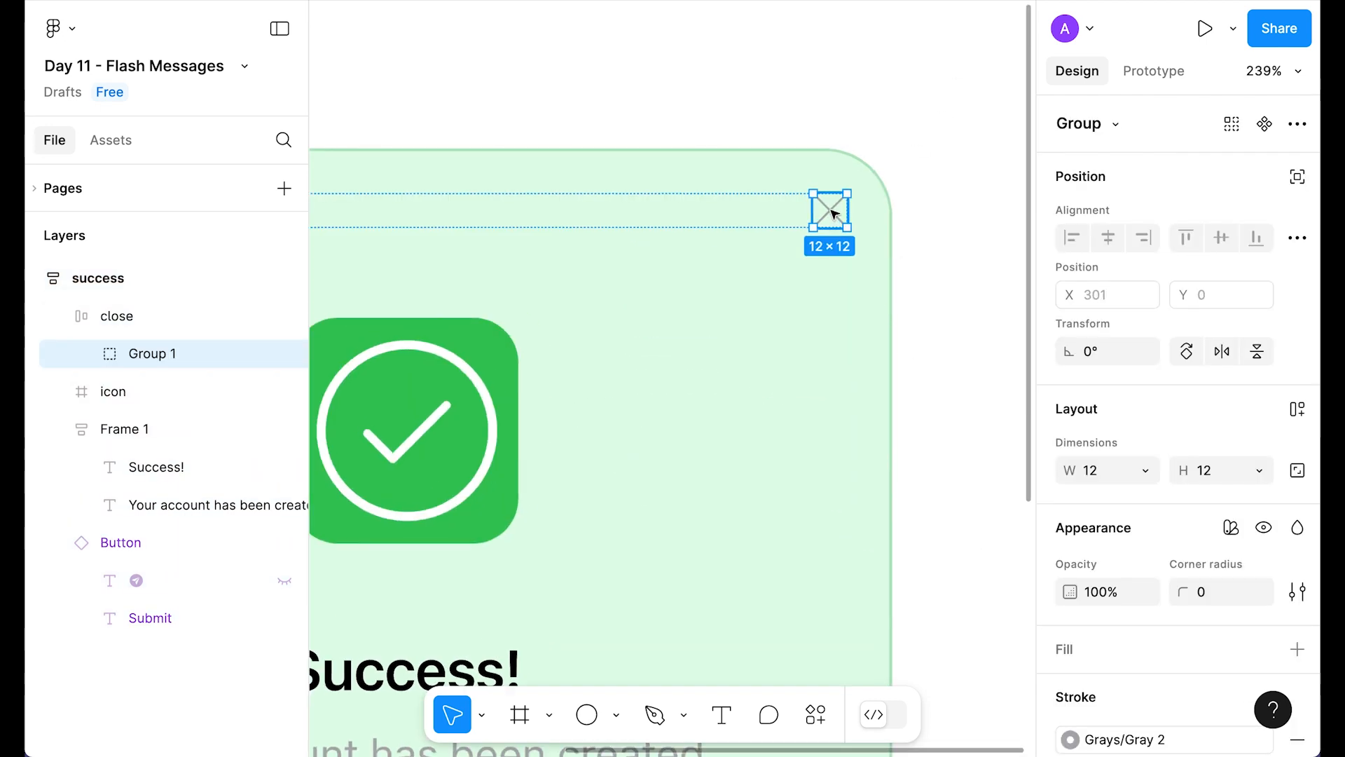
pyautogui.press('Return')
pyautogui.scroll(-5, 1276, 444)
pyautogui.click(1214, 524)
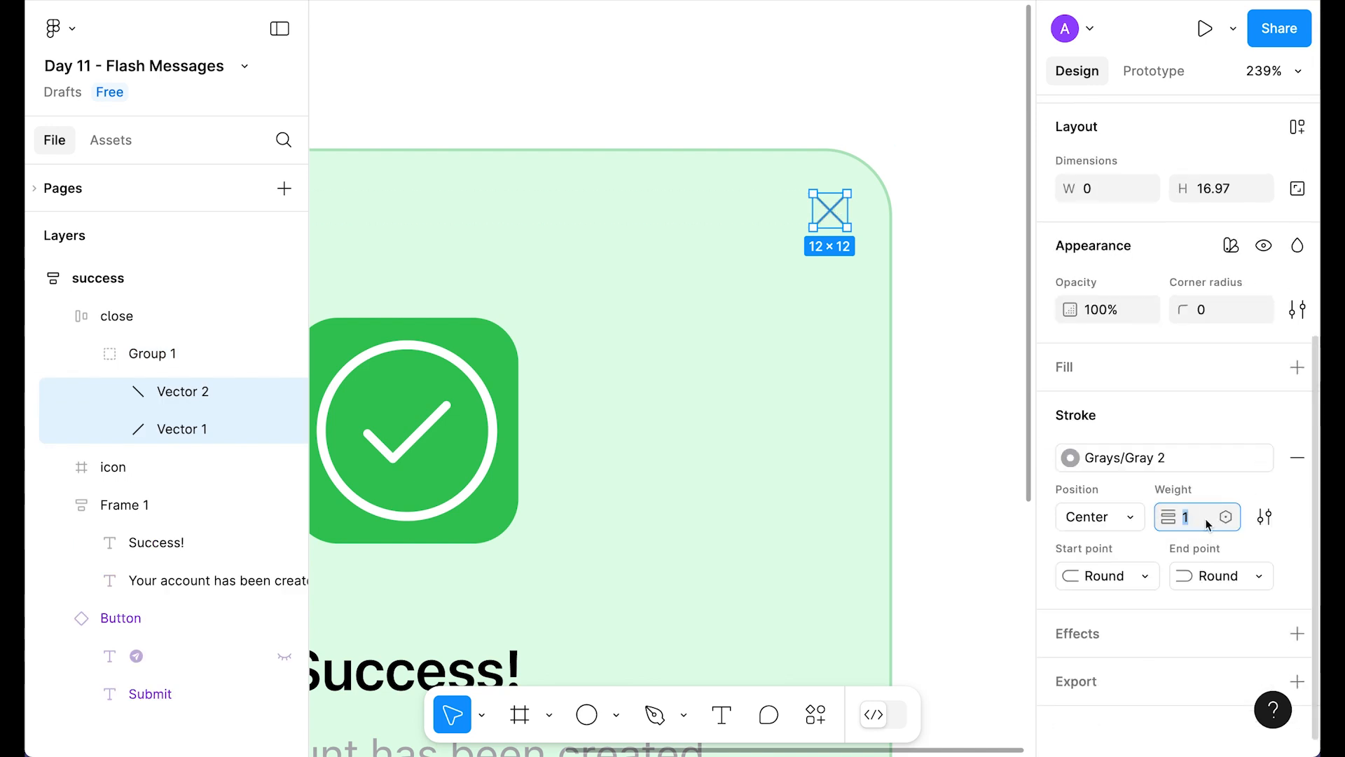
pyautogui.write('1')
pyautogui.press('Return')
# Duplicate the success card beside the original and name the copy "error".
pyautogui.hotkey('shift', '1')
pyautogui.click(630, 175)
pyautogui.hotkey('shift', '2')
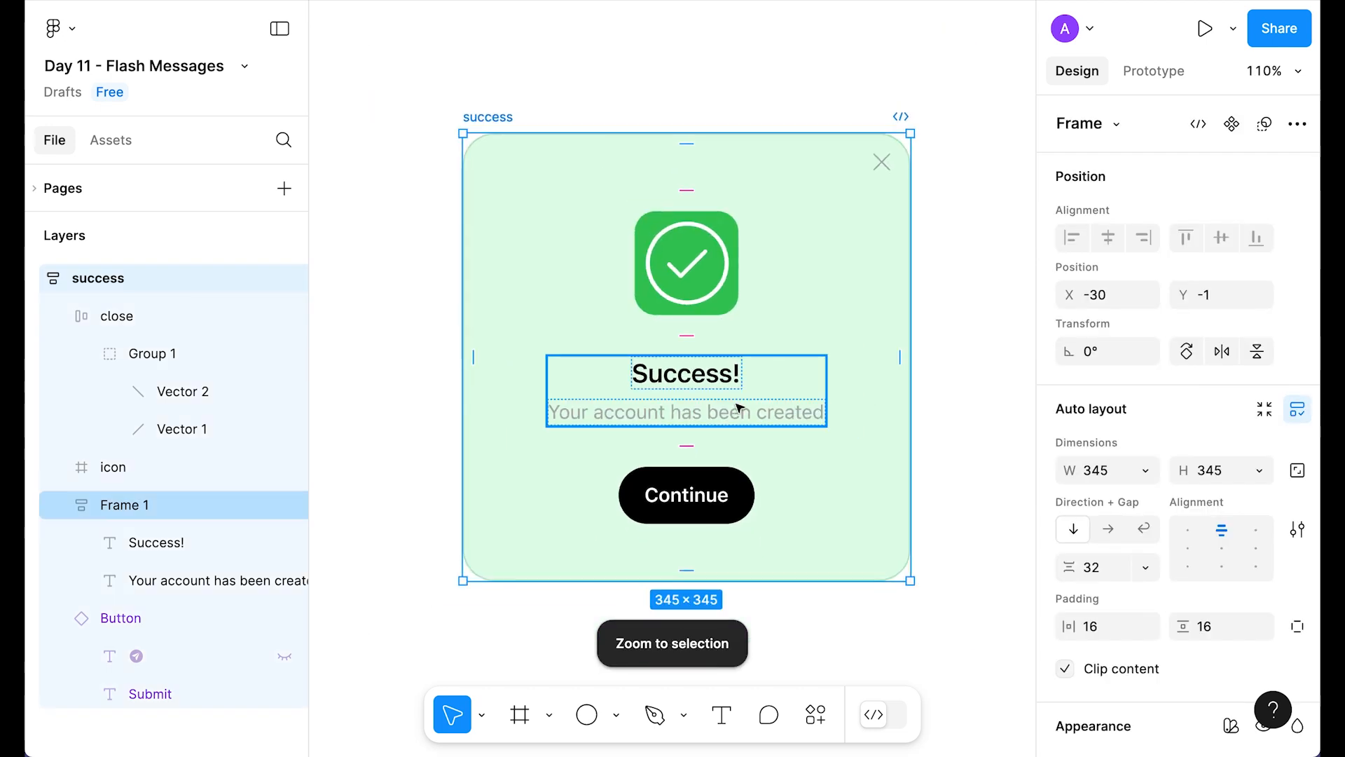
pyautogui.hotkey('ctrl', 'd')
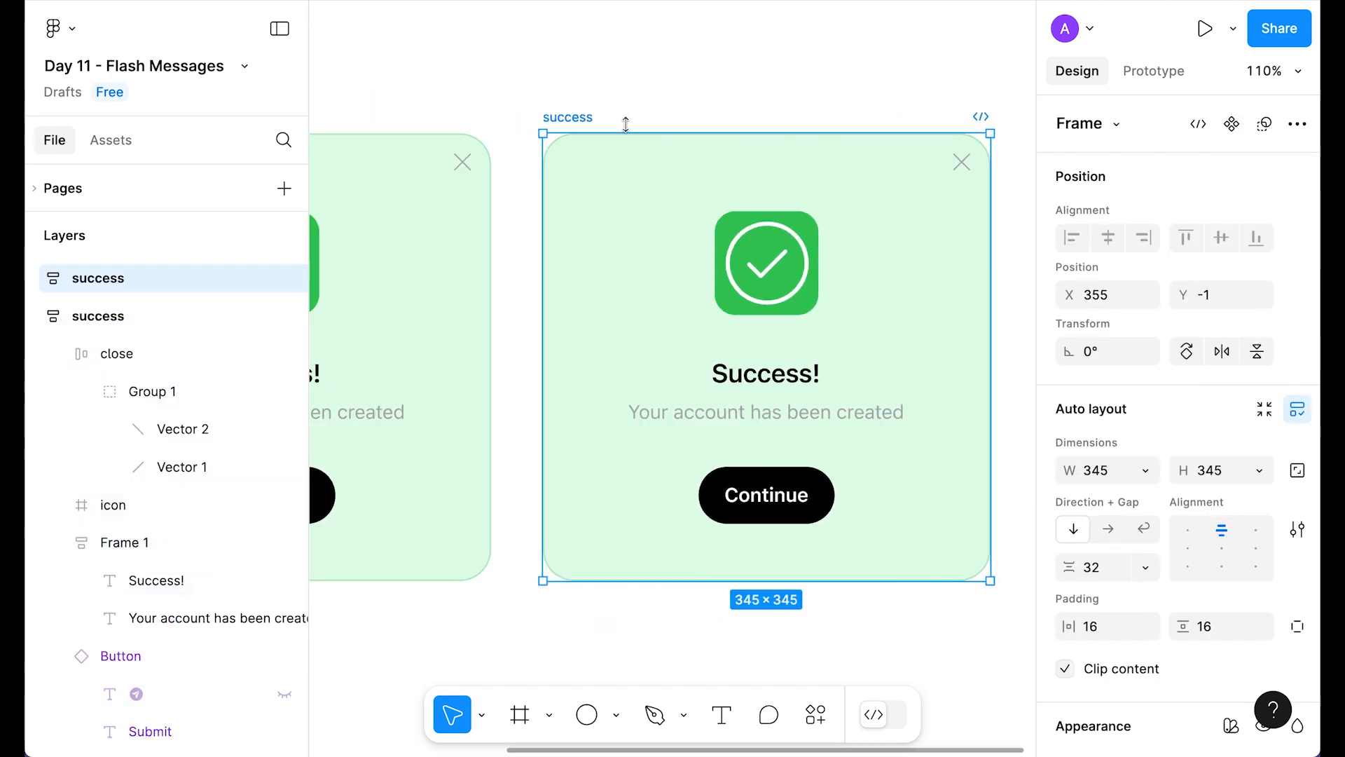
pyautogui.doubleClick(580, 115)
pyautogui.write('error')
pyautogui.press('Return')
# Apply the iOS library Red to the error card's fill and stroke and detach both from the colour style.
pyautogui.scroll(-5, 1204, 504)
pyautogui.click(1265, 468)
pyautogui.write('re')
pyautogui.click(806, 477)
pyautogui.click(1265, 566)
pyautogui.write('red')
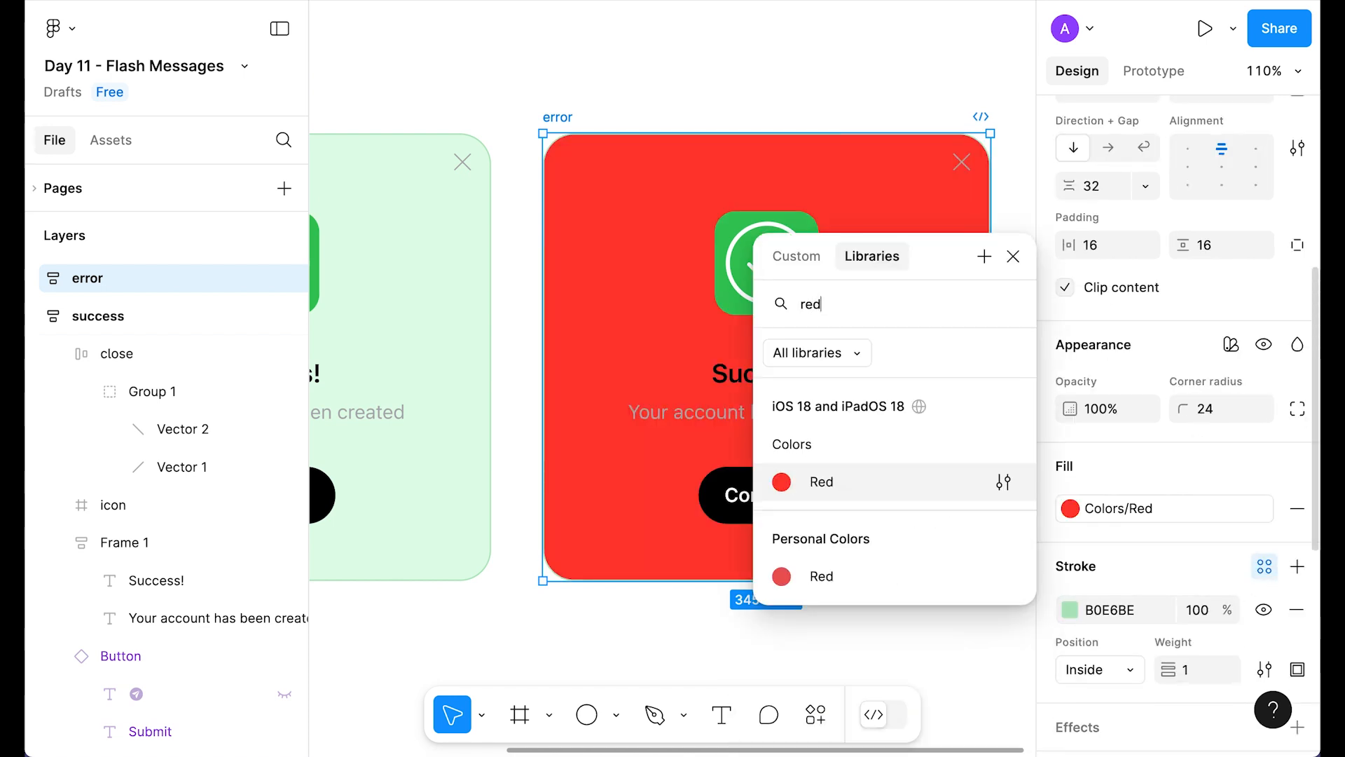
pyautogui.click(822, 477)
pyautogui.click(1265, 508)
pyautogui.click(1265, 610)
# Lighten the error card's colours to a FFE8E7 fill and a FFACA8 stroke.
pyautogui.click(1069, 513)
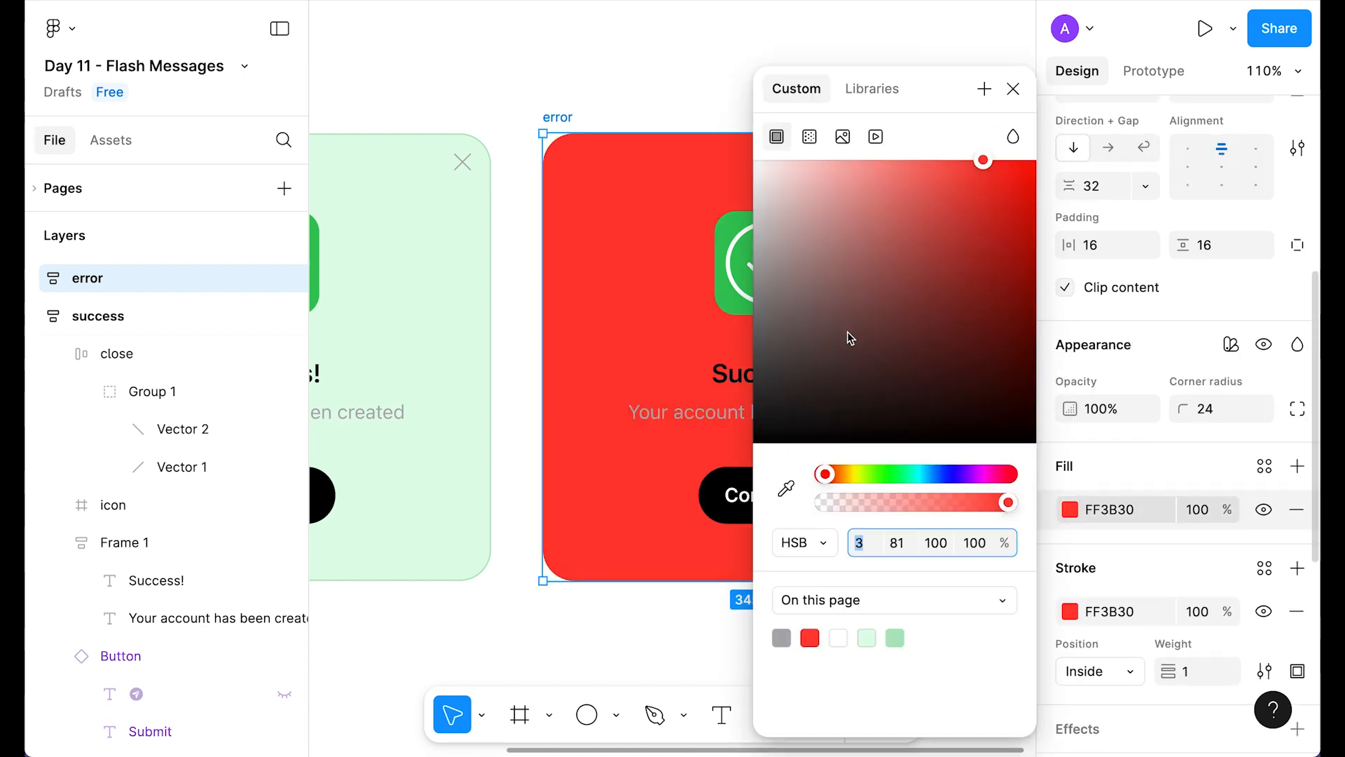
pyautogui.moveTo(821, 170); pyautogui.dragTo(782, 159)
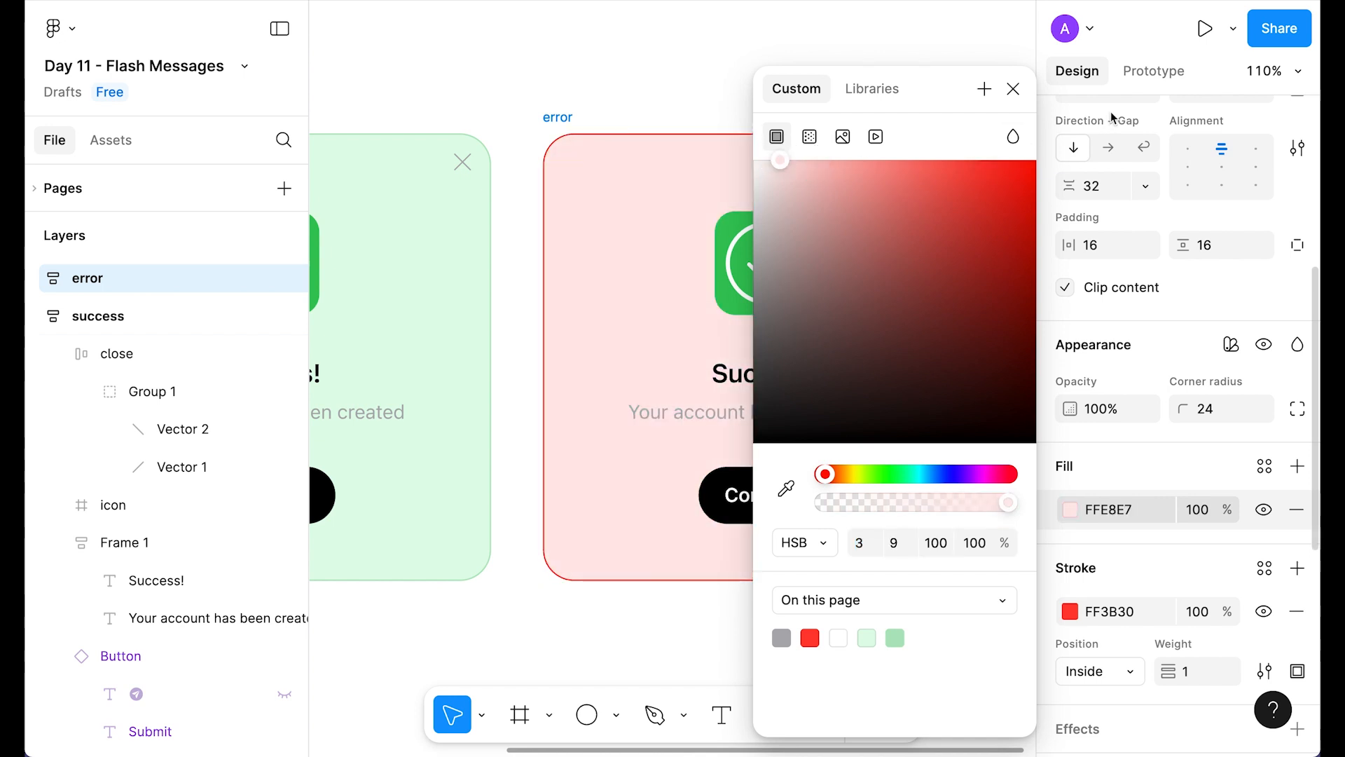
pyautogui.click(1013, 89)
pyautogui.click(1072, 611)
pyautogui.moveTo(939, 240)
pyautogui.mouseDown()
pyautogui.moveTo(829, 157)
pyautogui.moveTo(850, 150)
pyautogui.mouseUp()
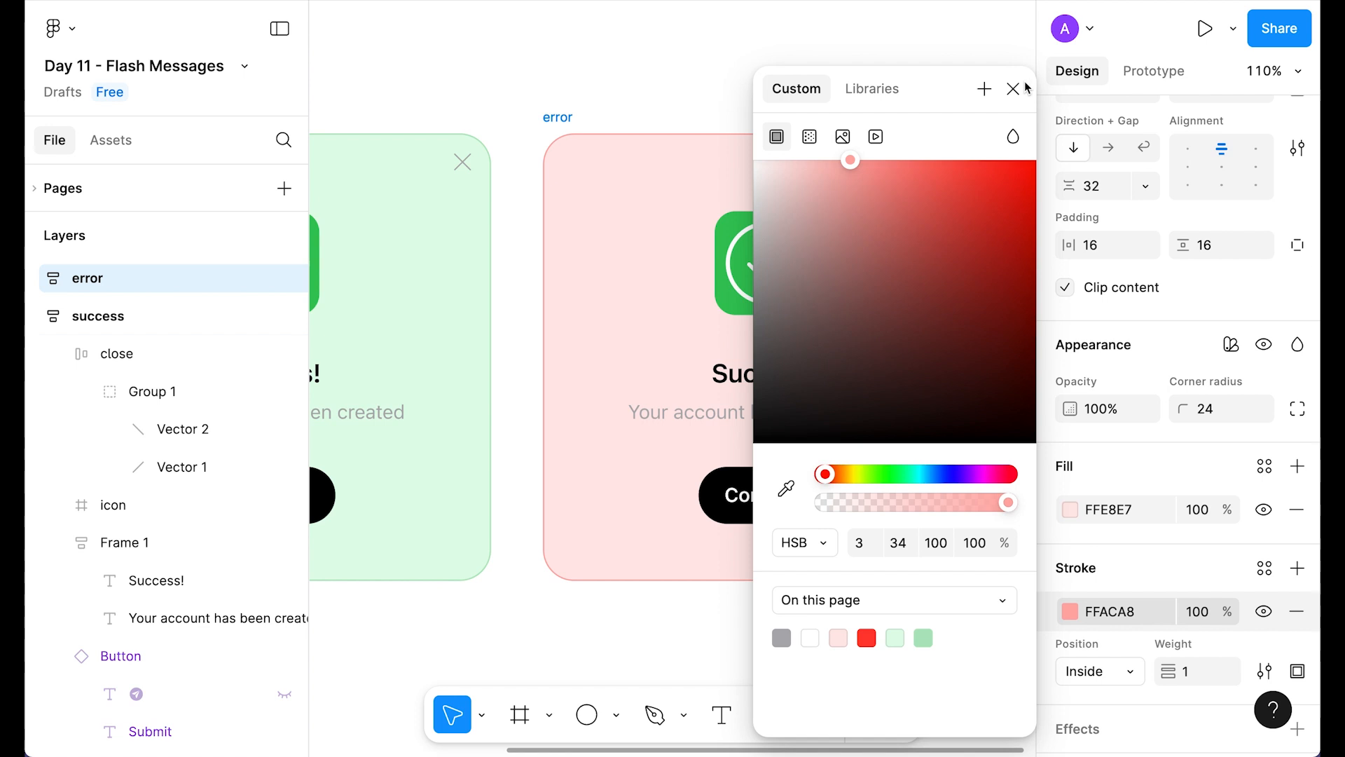
pyautogui.click(1018, 82)
pyautogui.click(985, 61)
# Change the background fill of the error card's icon to Colors/Red.
pyautogui.moveTo(885, 406)
pyautogui.mouseDown()
pyautogui.moveTo(886, 375)
pyautogui.moveTo(856, 380)
pyautogui.mouseUp()
pyautogui.click(772, 289)
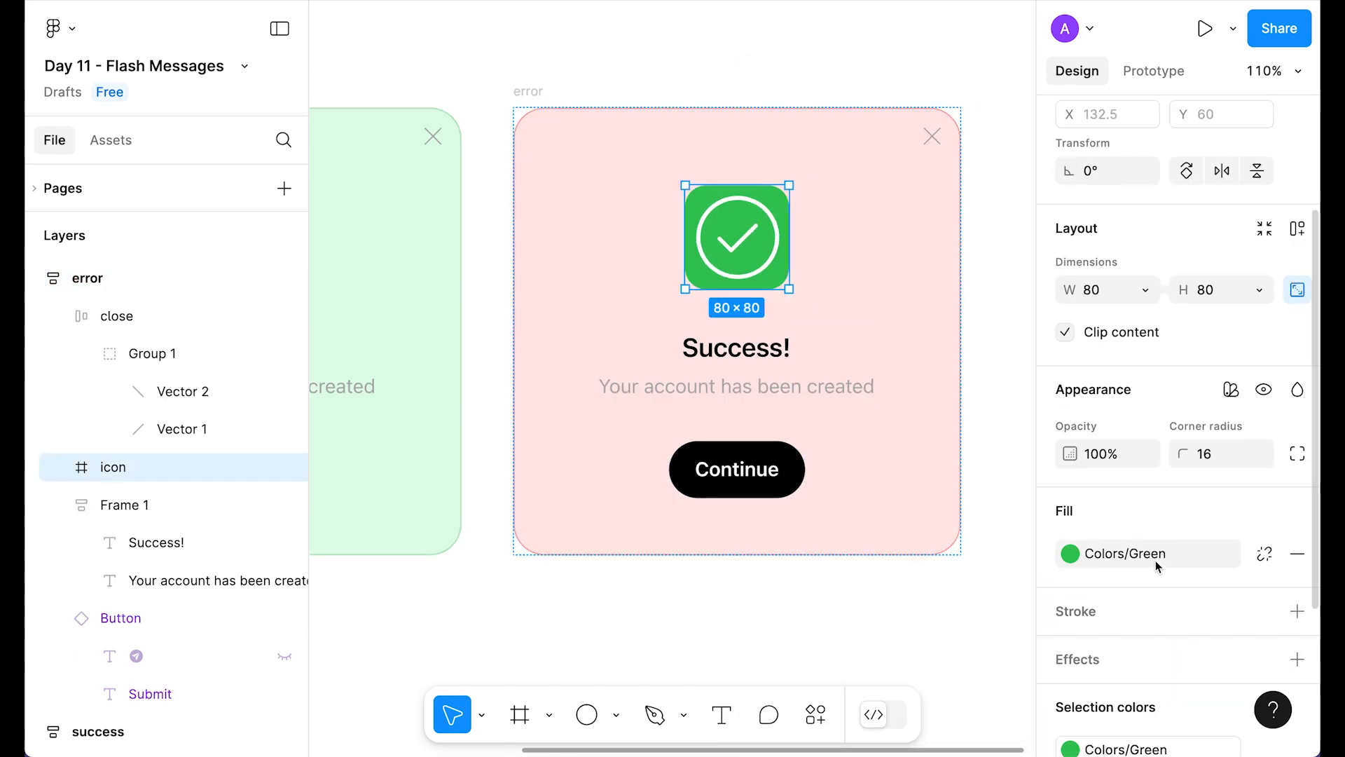
pyautogui.click(1156, 553)
pyautogui.write('re')
pyautogui.click(820, 480)
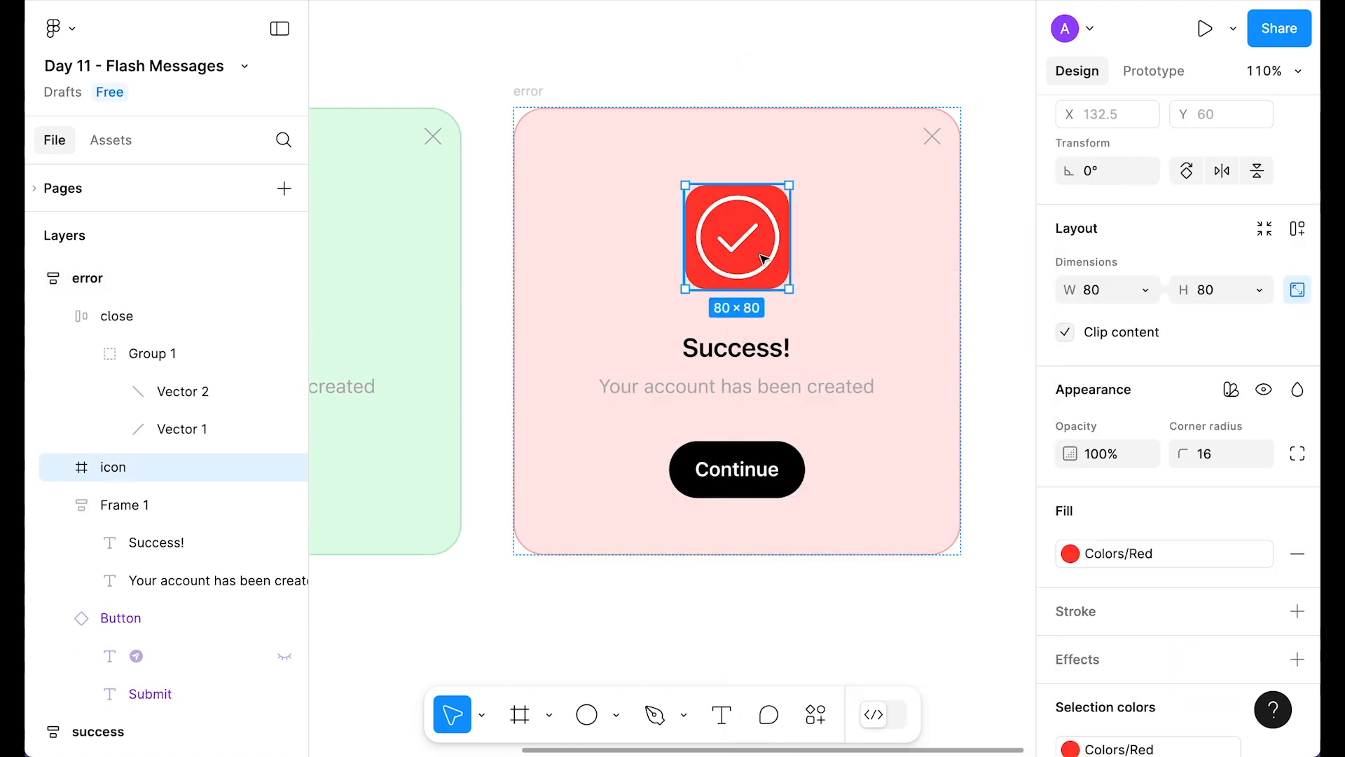
# Change the error card's heading to "Error!" and its message to "File upload failed".
pyautogui.click(739, 357)
pyautogui.click(740, 354)
pyautogui.doubleClick(739, 354)
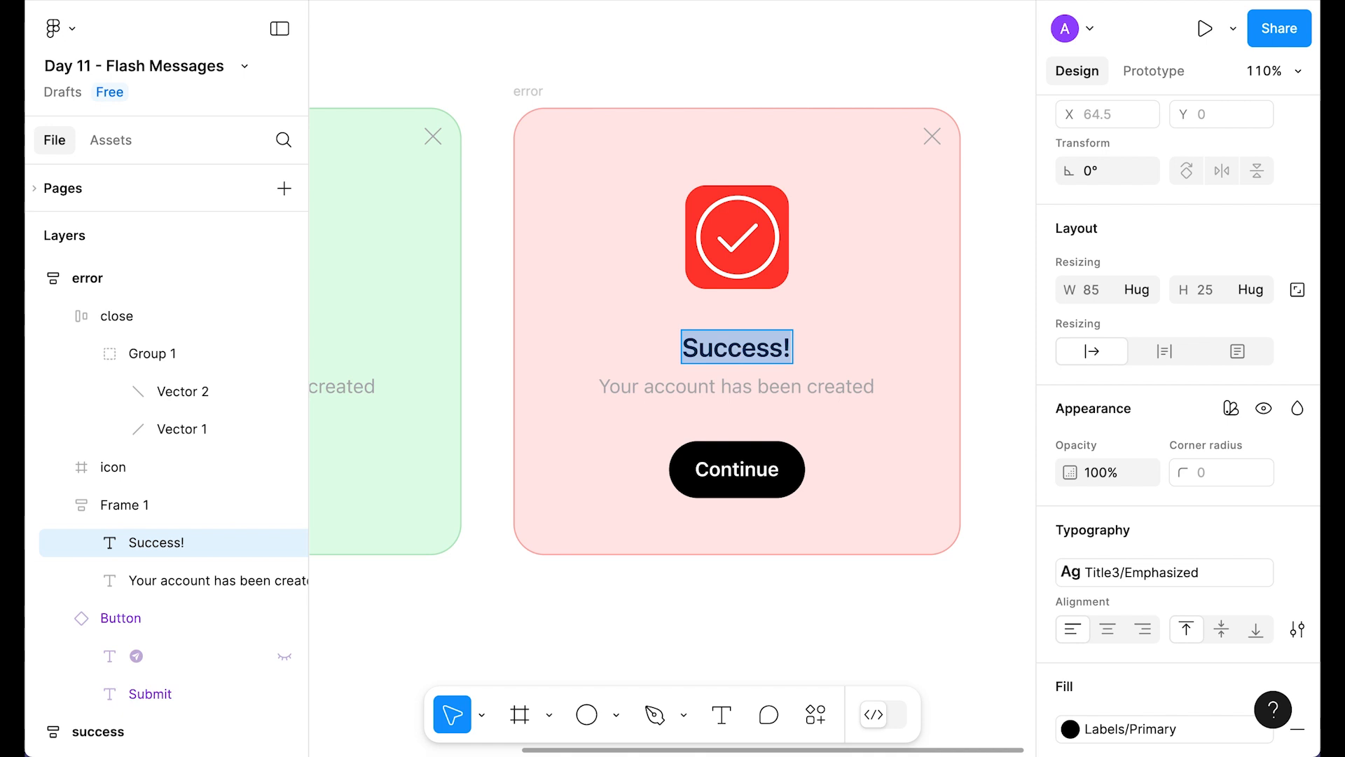
pyautogui.write('Error!')
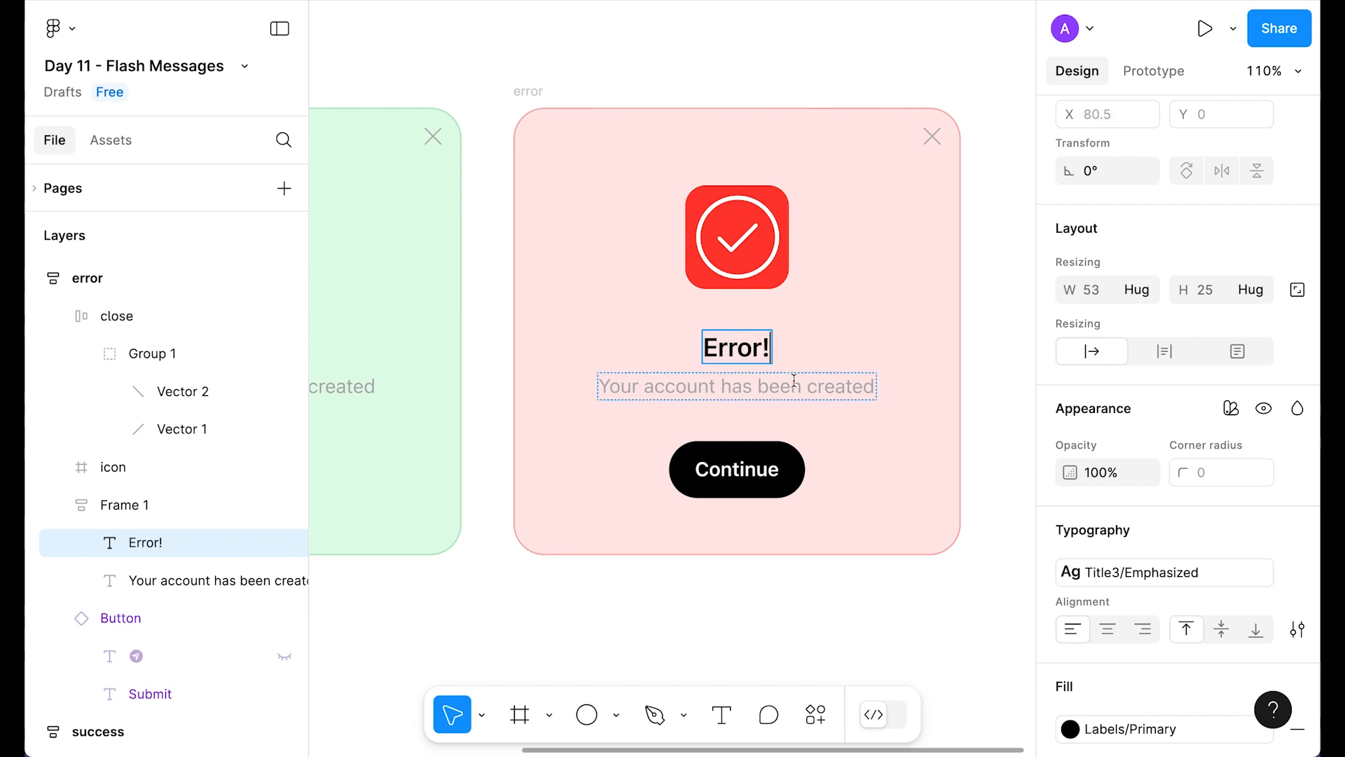
pyautogui.doubleClick(794, 380)
pyautogui.write('File upload failed')
pyautogui.press('Escape')
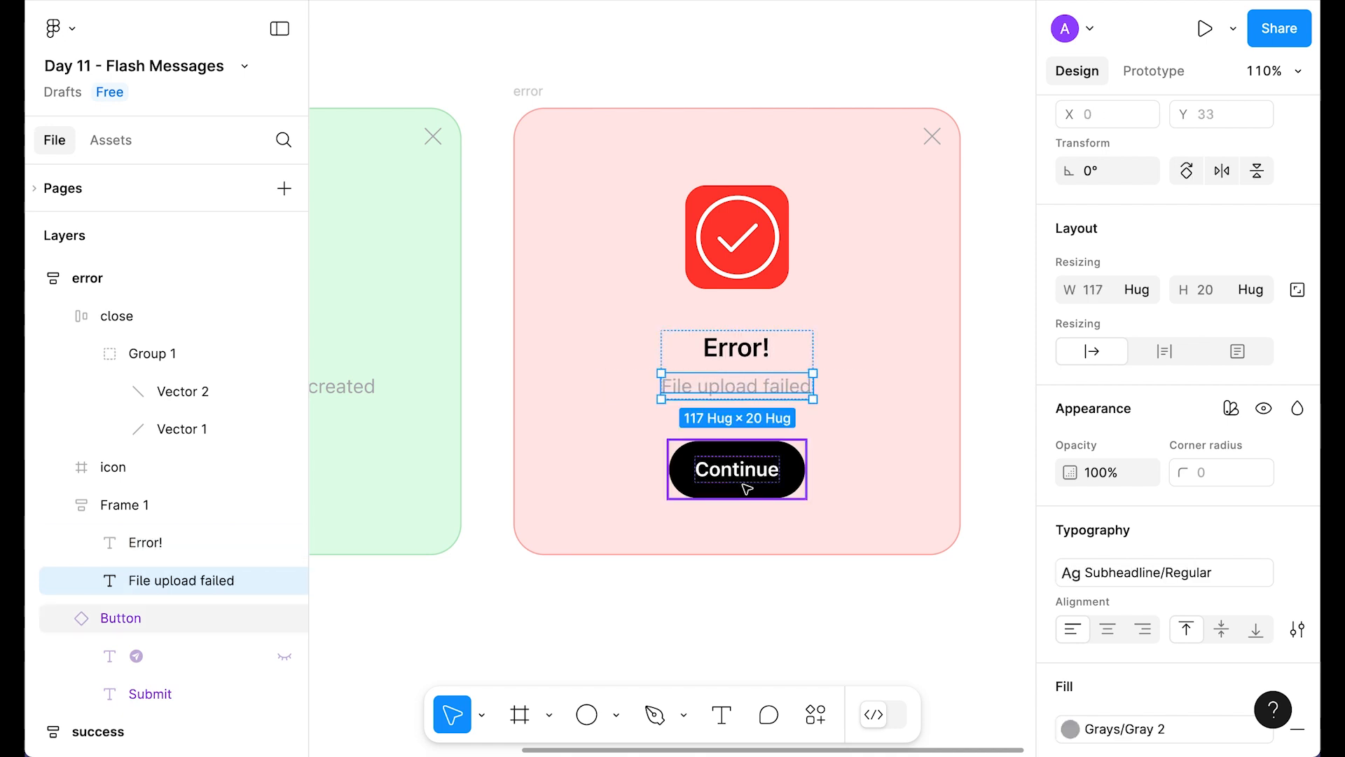
# Change the label of the error card's button to "Try again".
pyautogui.click(747, 488)
pyautogui.scroll(5, 1221, 335)
pyautogui.click(1221, 329)
pyautogui.write('Try again')
pyautogui.click(940, 620)
# Remove the short arm of the error icon's checkmark and centre the remaining diagonal line in the circle.
pyautogui.scroll(-3, 939, 620)
pyautogui.moveTo(726, 624); pyautogui.dragTo(668, 520)
pyautogui.scroll(10, 708, 305)
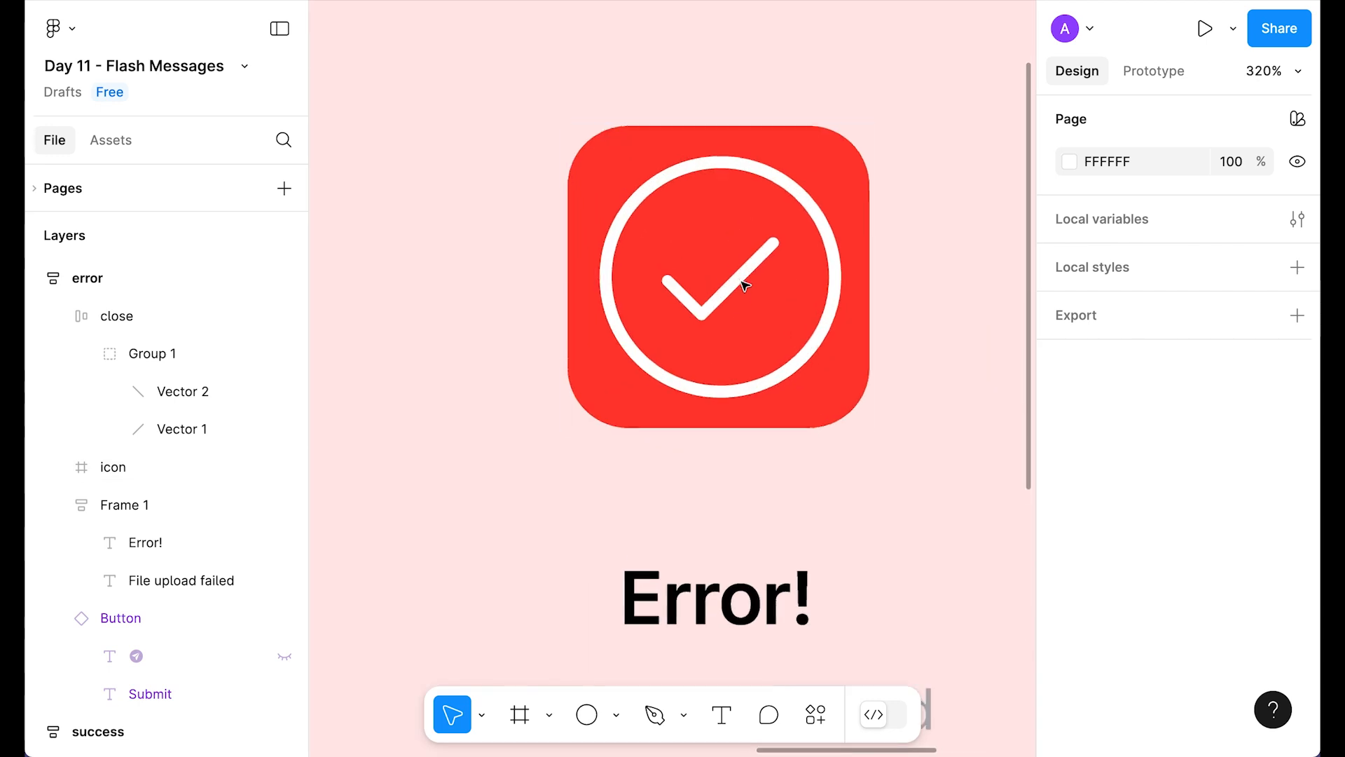
pyautogui.scroll(3, 708, 305)
pyautogui.click(678, 293)
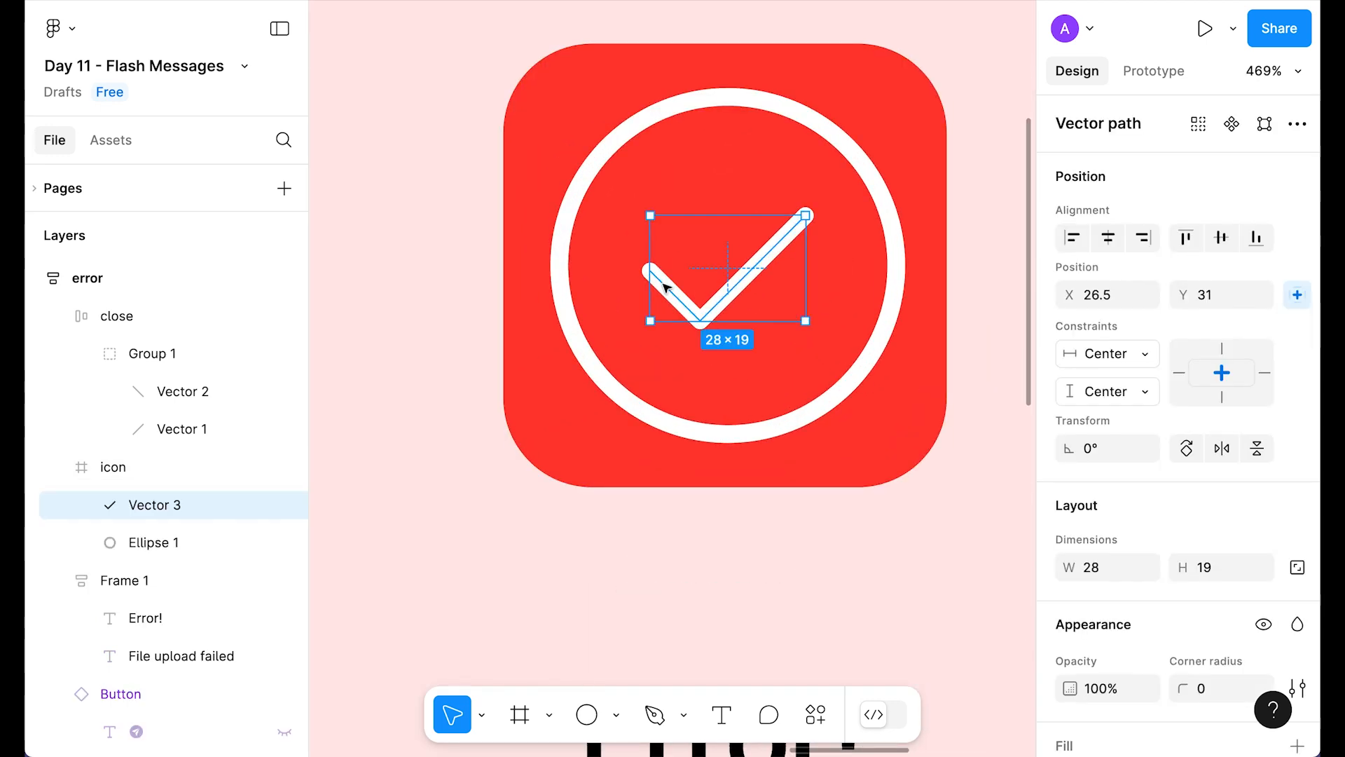
pyautogui.doubleClick(667, 288)
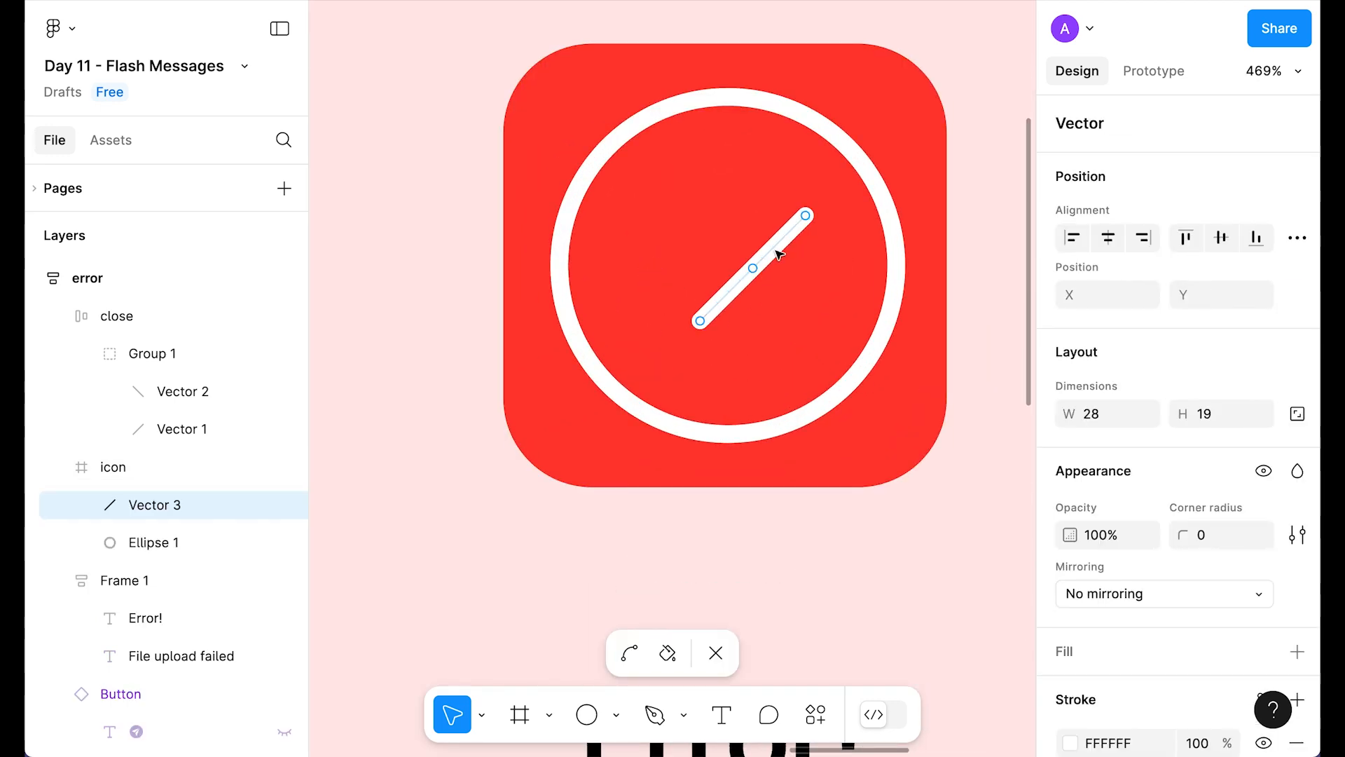
pyautogui.press('Escape')
pyautogui.moveTo(771, 265); pyautogui.dragTo(729, 268)
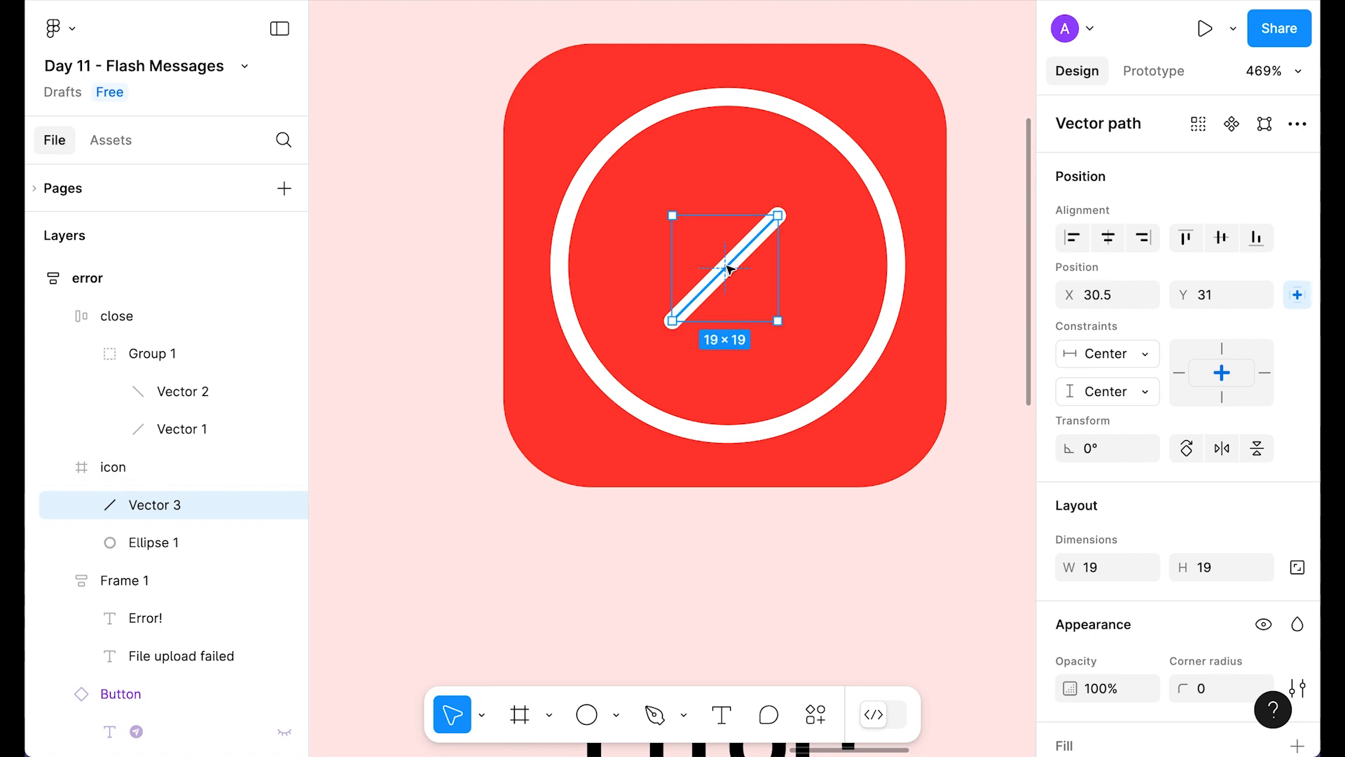
# Duplicate the diagonal line and flip the copy horizontally to form an X in the error icon.
pyautogui.press('super+d')
pyautogui.rightClick(740, 266)
pyautogui.scroll(-2, 813, 624)
pyautogui.click(813, 624)
pyautogui.click(958, 440)
pyautogui.scroll(-10, 958, 439)
pyautogui.click(859, 199)
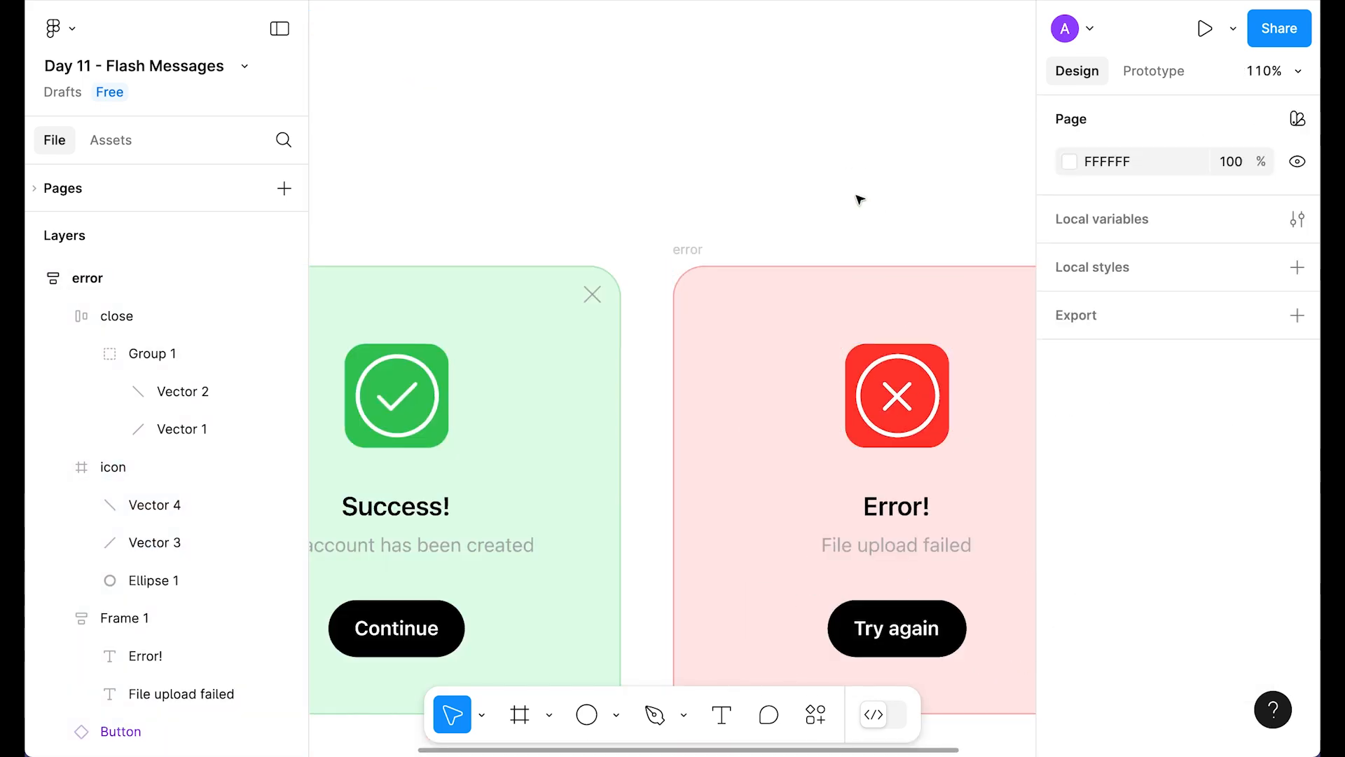
pyautogui.hotkey('shift', '2')
pyautogui.click(761, 110)
pyautogui.click(800, 584)
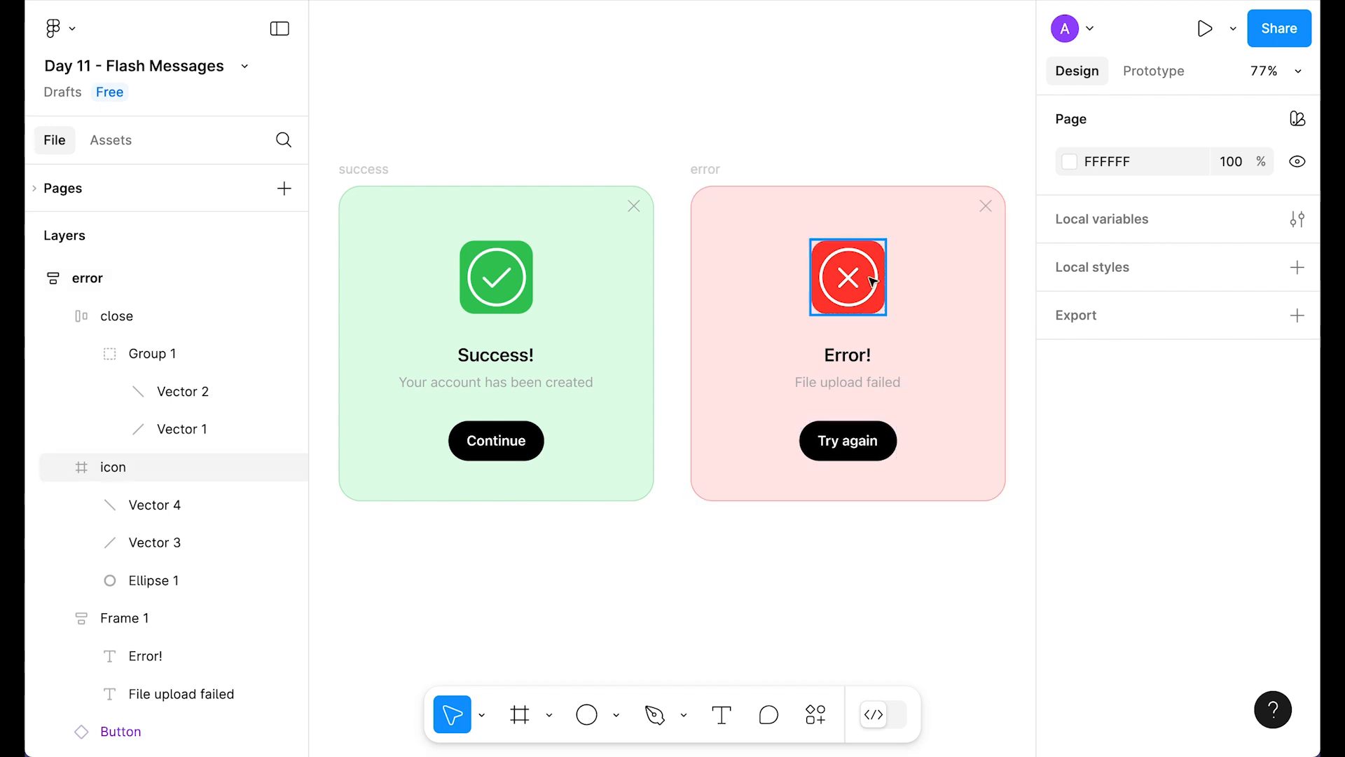
# Duplicate the success and error cards together and place the copies below the originals.
pyautogui.scroll(-2, 755, 562)
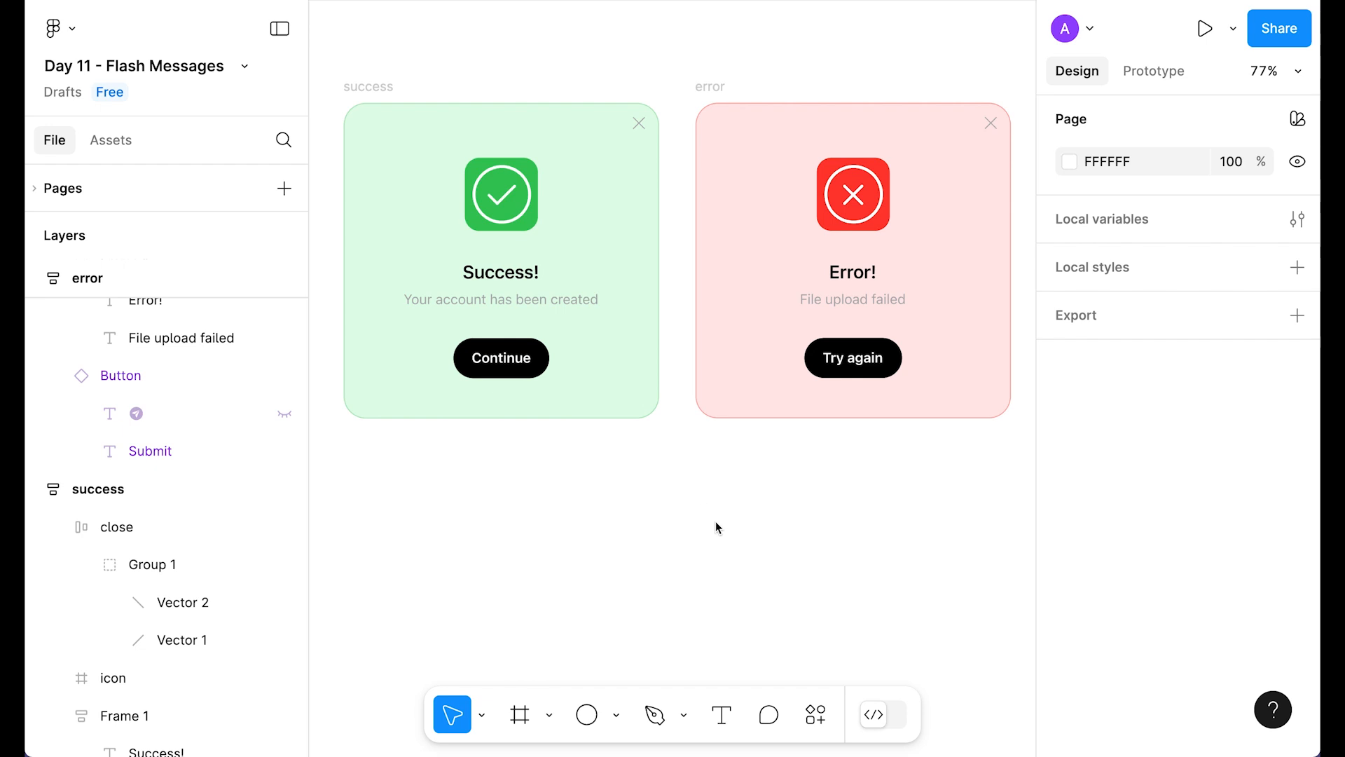
pyautogui.scroll(-1, 716, 522)
pyautogui.click(369, 59)
pyautogui.keyDown('shift'); pyautogui.click(715, 59); pyautogui.keyUp('shift')
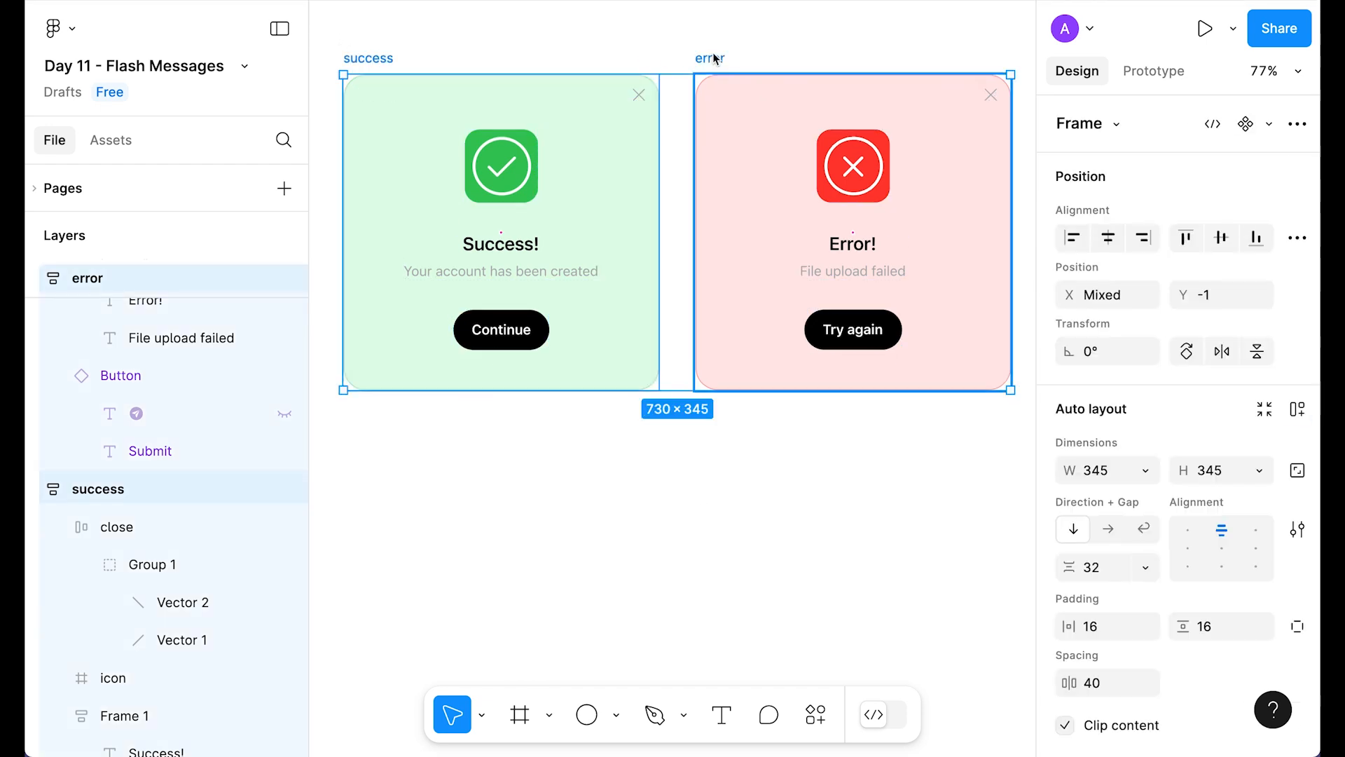
pyautogui.moveTo(716, 61); pyautogui.dragTo(720, 461)
pyautogui.hotkey('shift', '2')
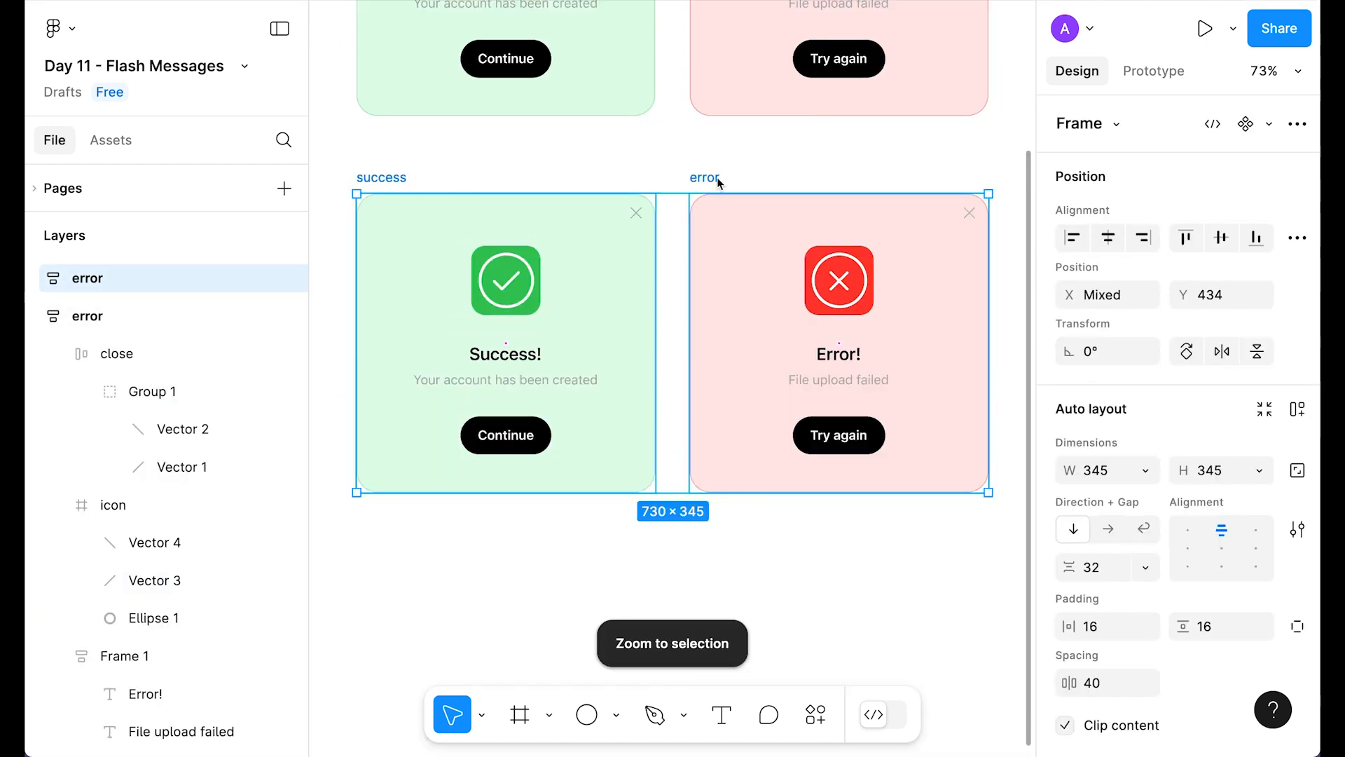
pyautogui.moveTo(717, 178); pyautogui.dragTo(719, 376)
pyautogui.scroll(-5, 767, 293)
pyautogui.hotkey('shift', '2')
pyautogui.click(673, 289)
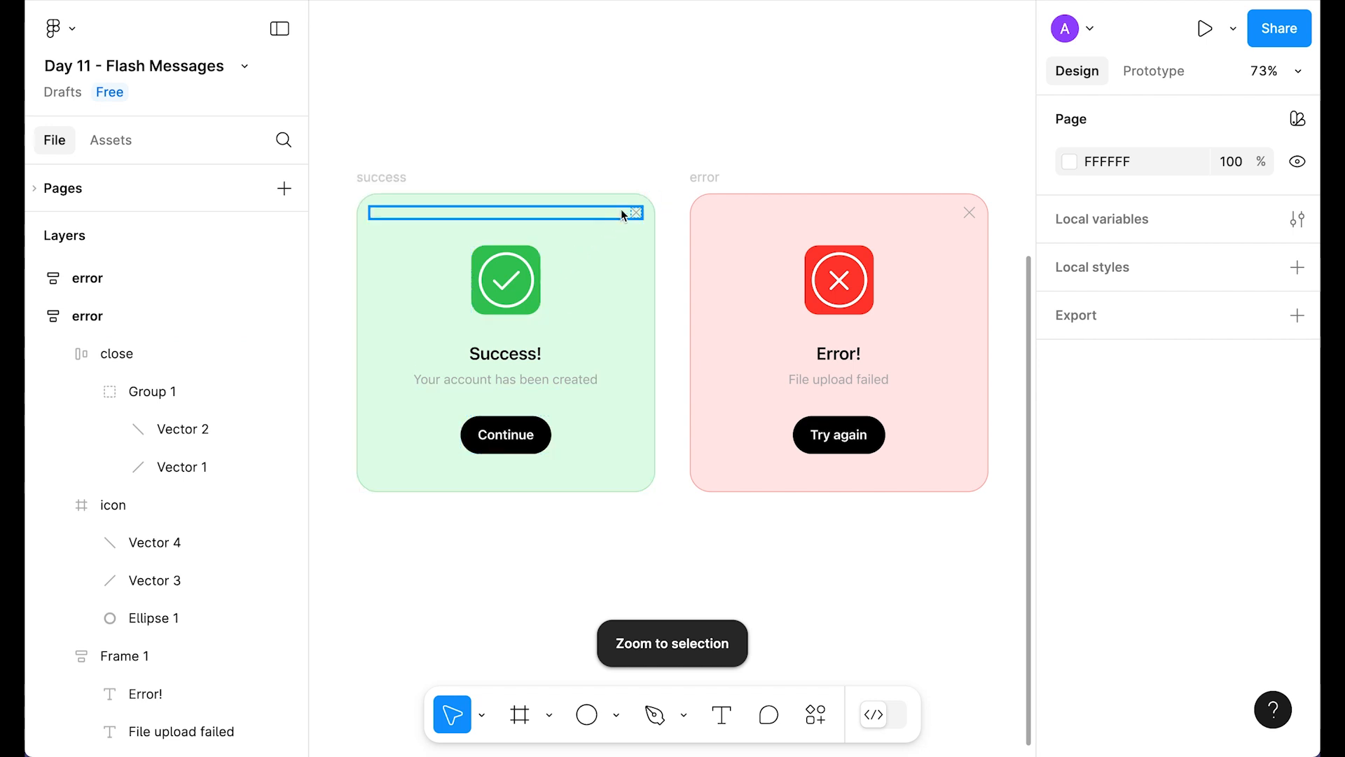
# Wrap the icon of the duplicated success card in a frame and add auto layout to that frame.
pyautogui.click(621, 209)
pyautogui.click(536, 277)
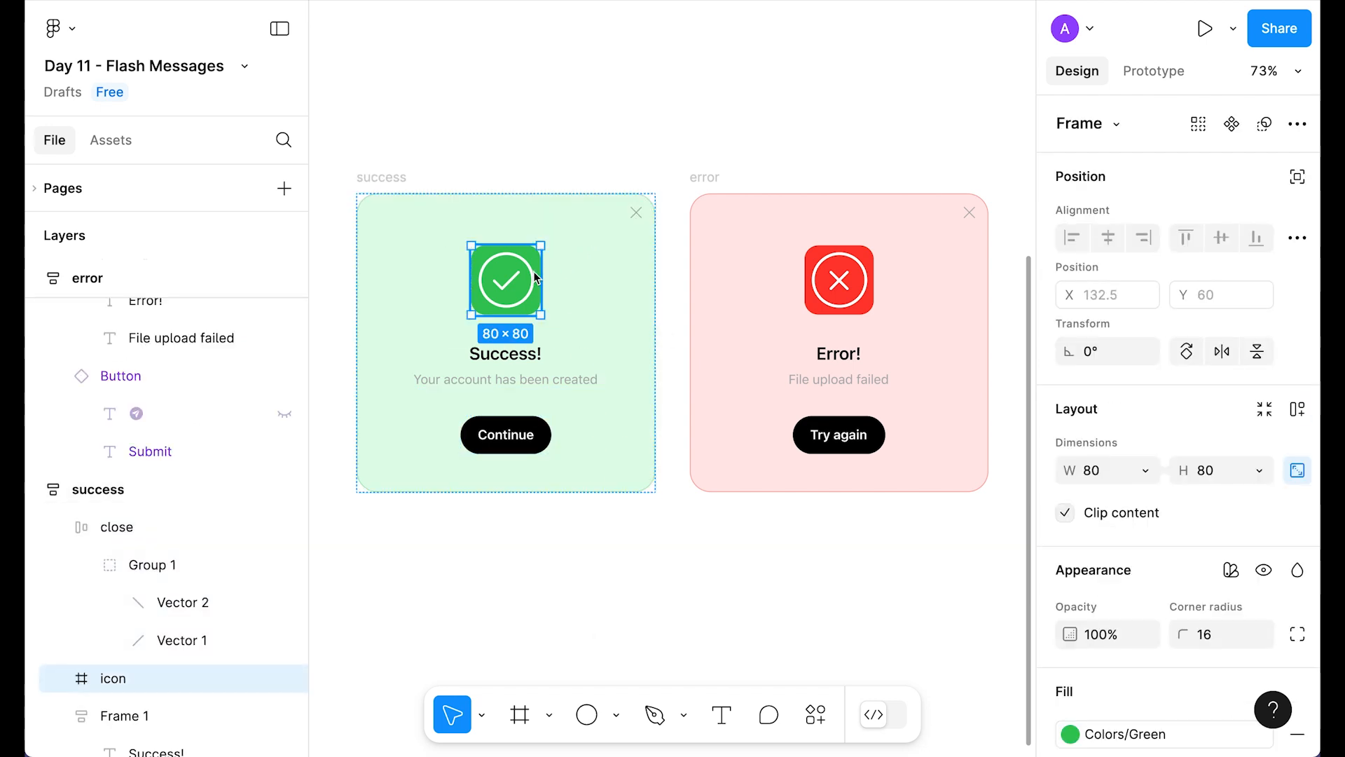
pyautogui.rightClick(507, 277)
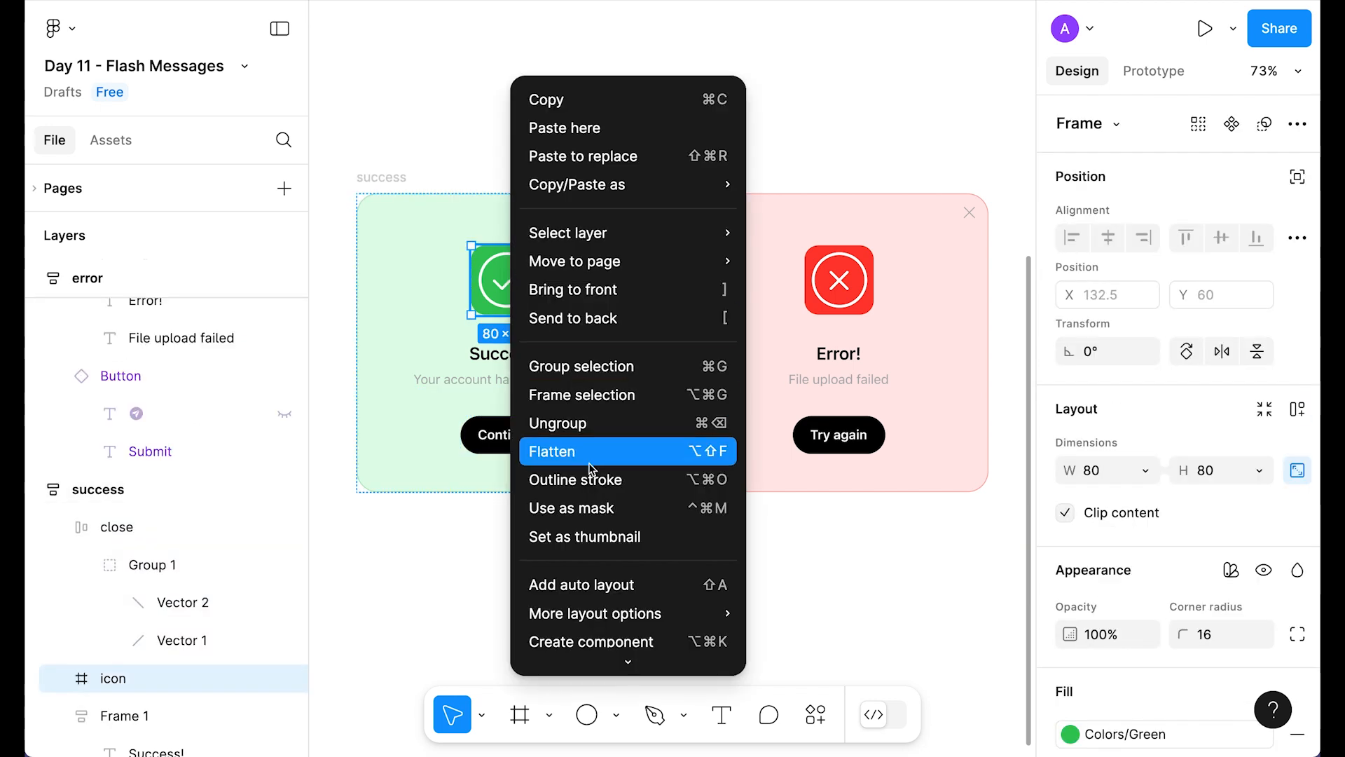
pyautogui.click(604, 393)
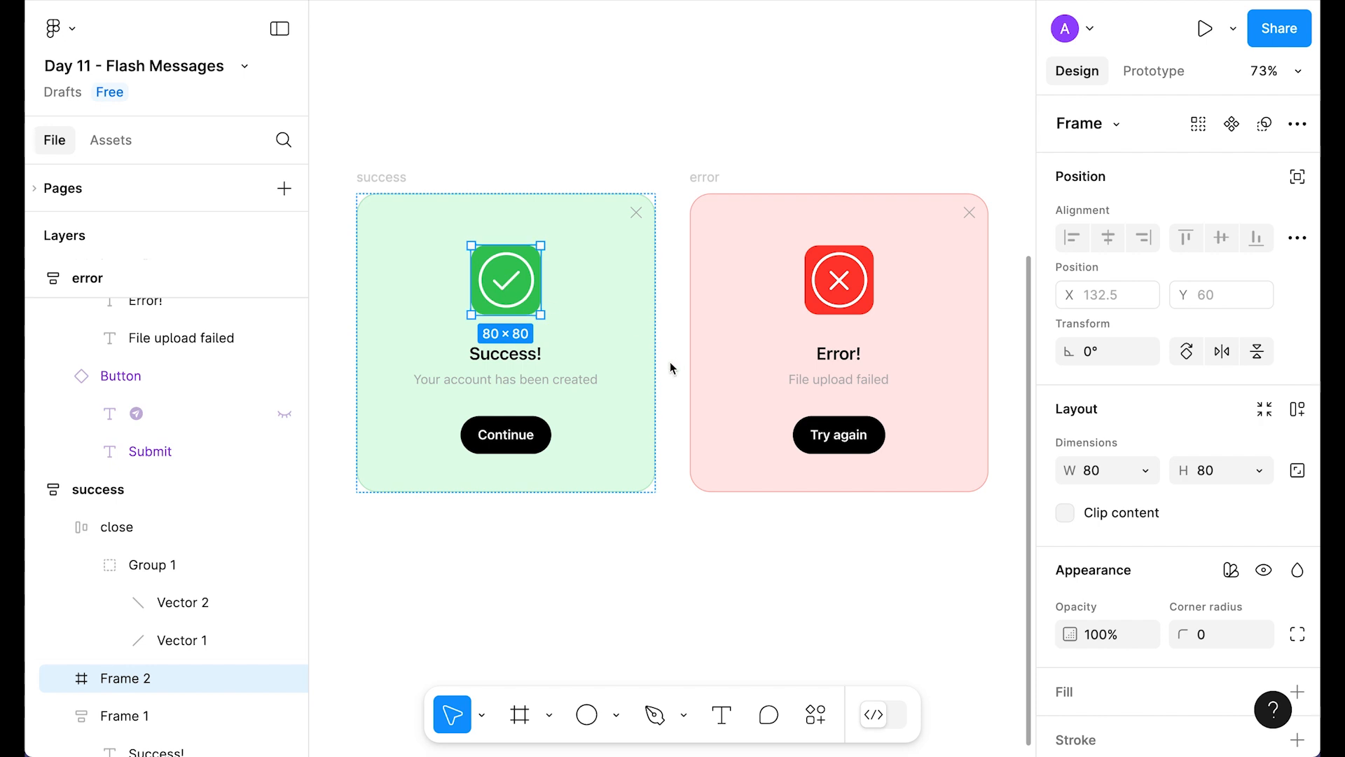
pyautogui.hotkey('shift', 'a')
# Make the icon's frame fill the container width and align its content to the centre.
pyautogui.click(1136, 470)
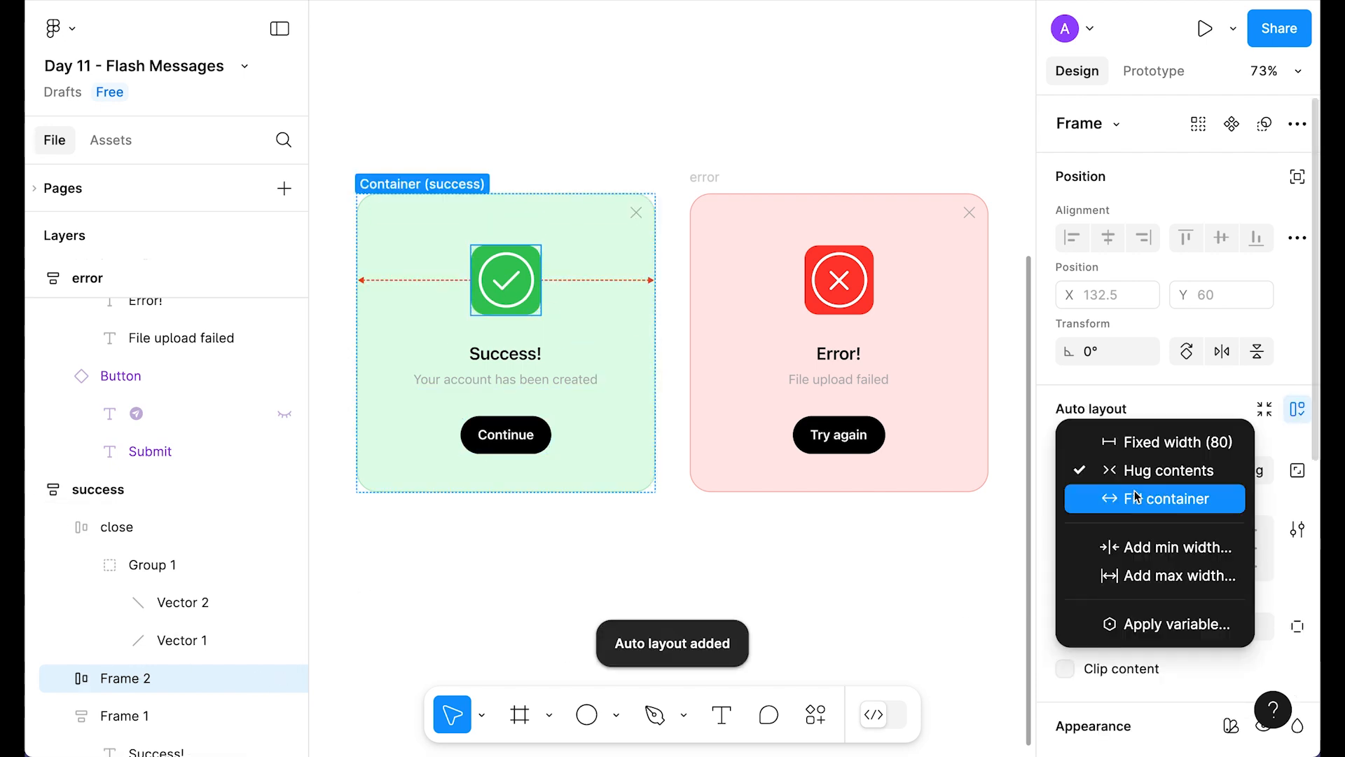
pyautogui.click(1121, 496)
pyautogui.click(1221, 549)
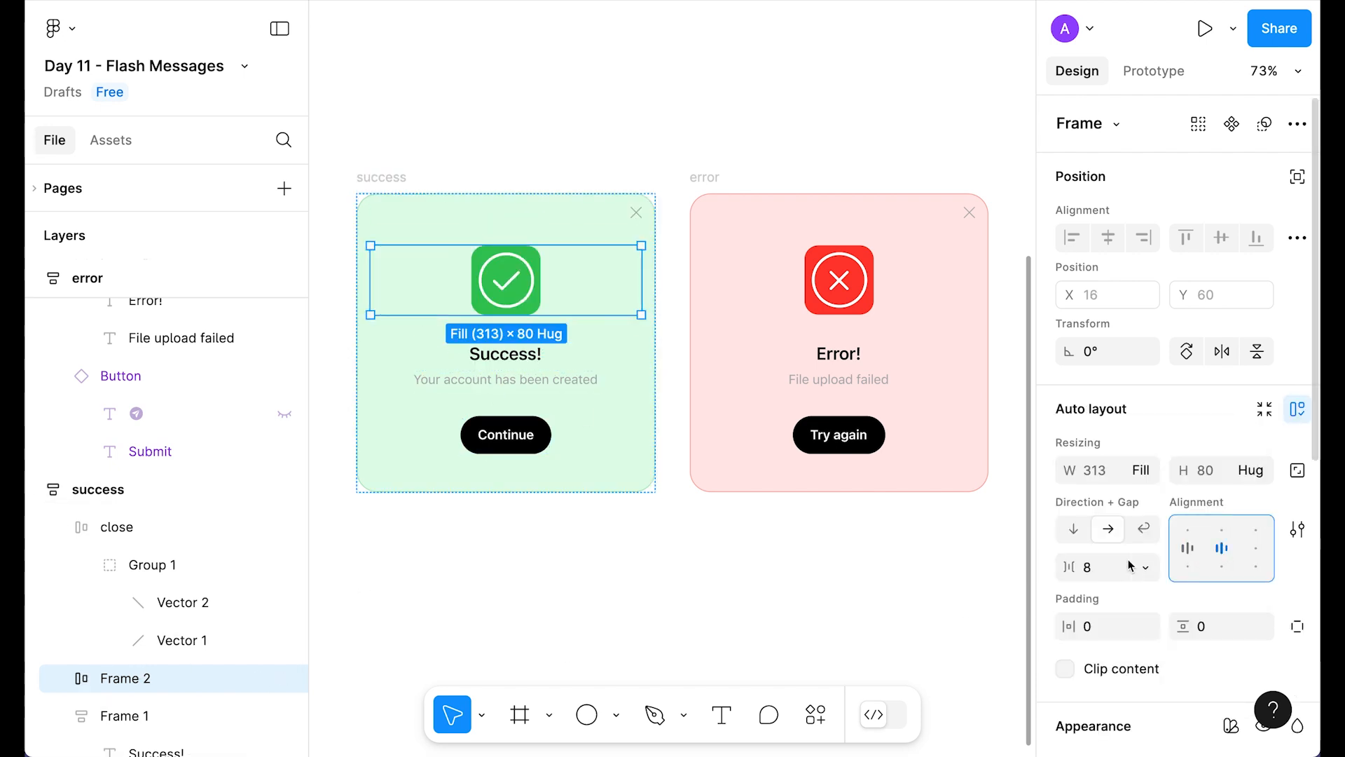
pyautogui.click(738, 625)
pyautogui.click(517, 301)
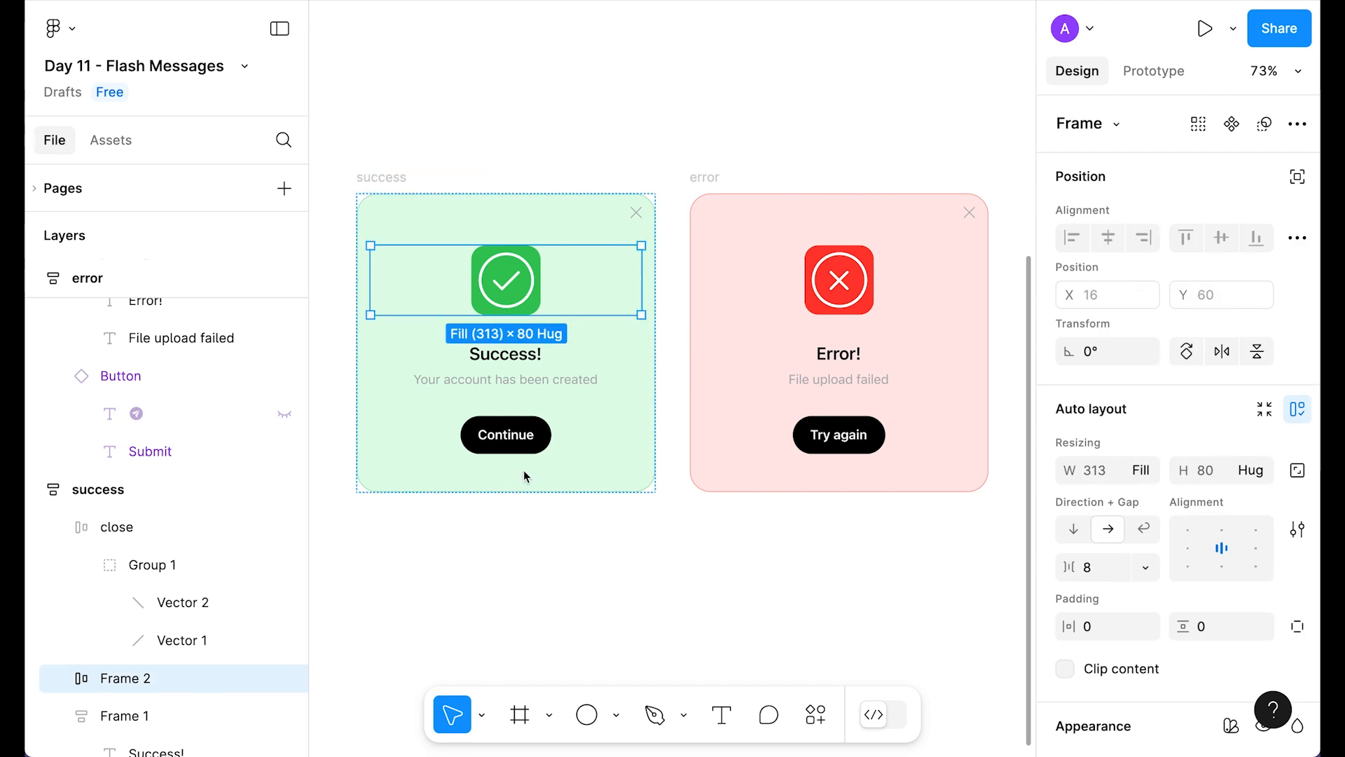
# Set the duplicated success card's text frame, heading and message to fill the container width.
pyautogui.click(496, 372)
pyautogui.click(1137, 470)
pyautogui.click(1142, 499)
pyautogui.click(485, 358)
pyautogui.click(1136, 471)
pyautogui.click(1142, 498)
pyautogui.click(510, 383)
pyautogui.click(1136, 470)
pyautogui.click(1142, 498)
# Centre-align the heading and message text in the duplicated success card.
pyautogui.click(441, 365)
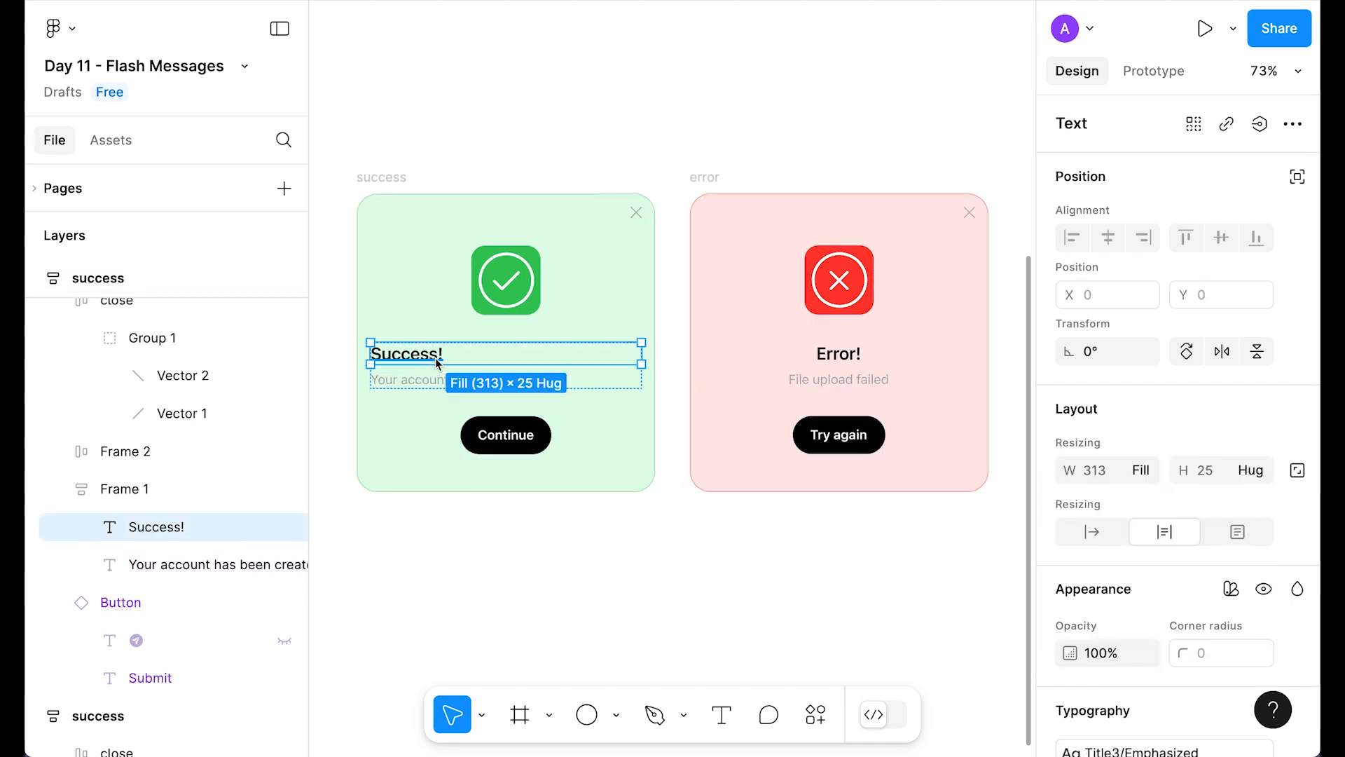
pyautogui.keyDown('shift'); pyautogui.click(445, 381); pyautogui.keyUp('shift')
pyautogui.scroll(-2, 1165, 607)
pyautogui.click(1121, 681)
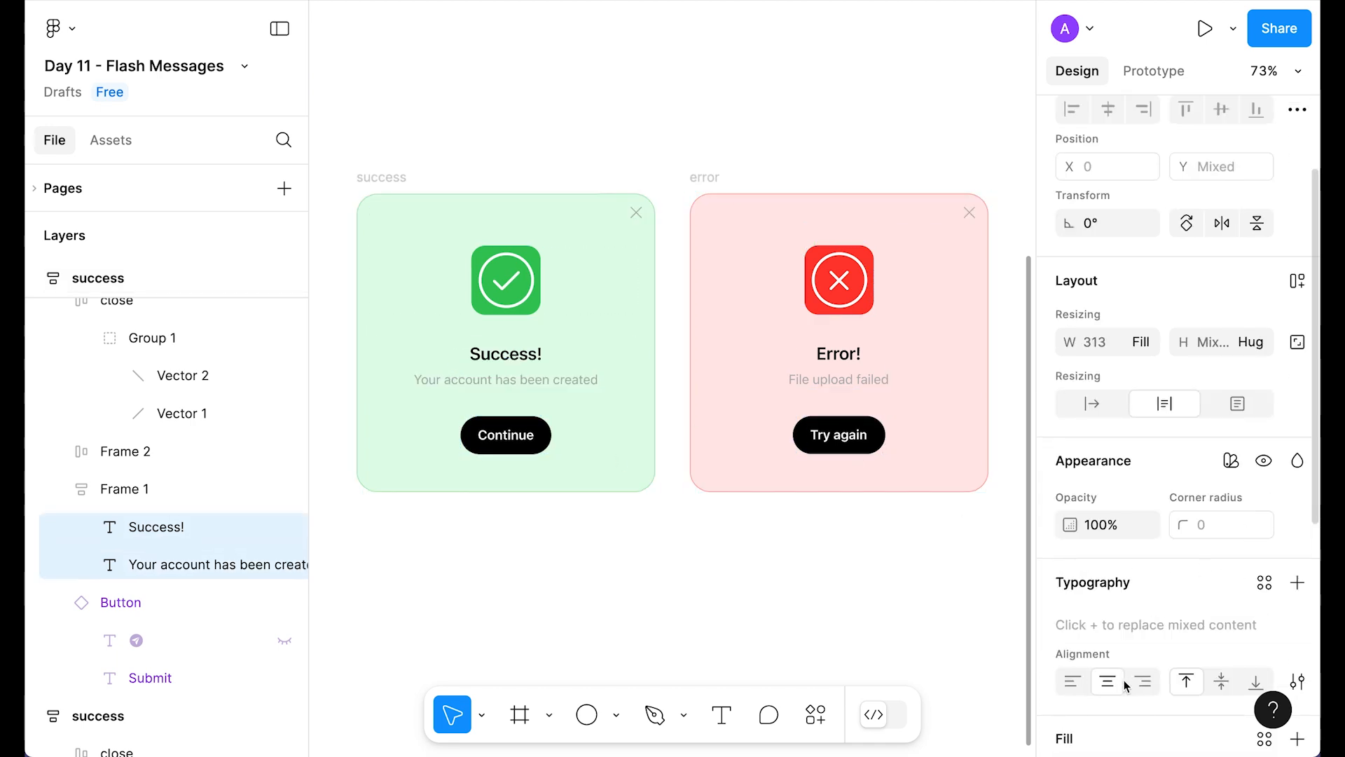
pyautogui.click(425, 560)
# Wrap the duplicated success card's Continue button in an auto layout frame that fills the container width and centres its content at the top.
pyautogui.click(507, 438)
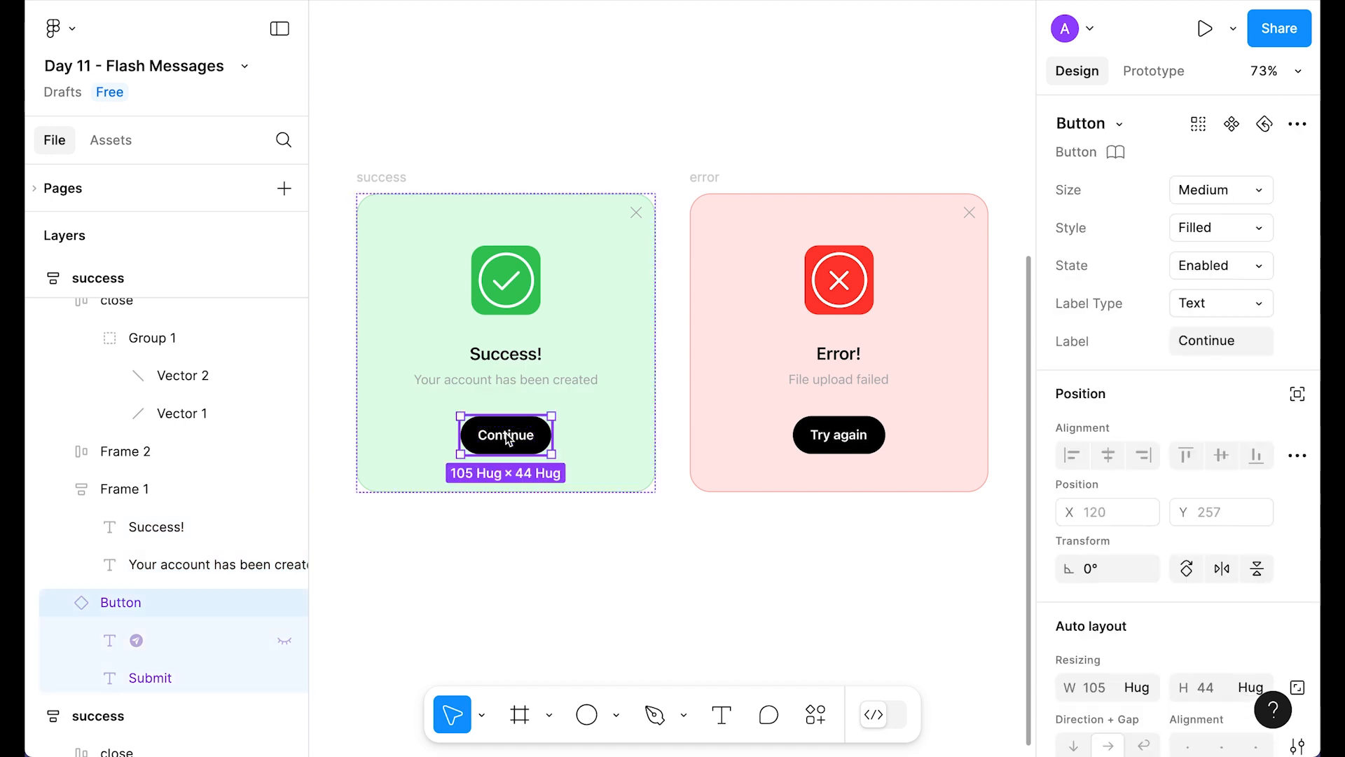
pyautogui.hotkey('shift', 'a')
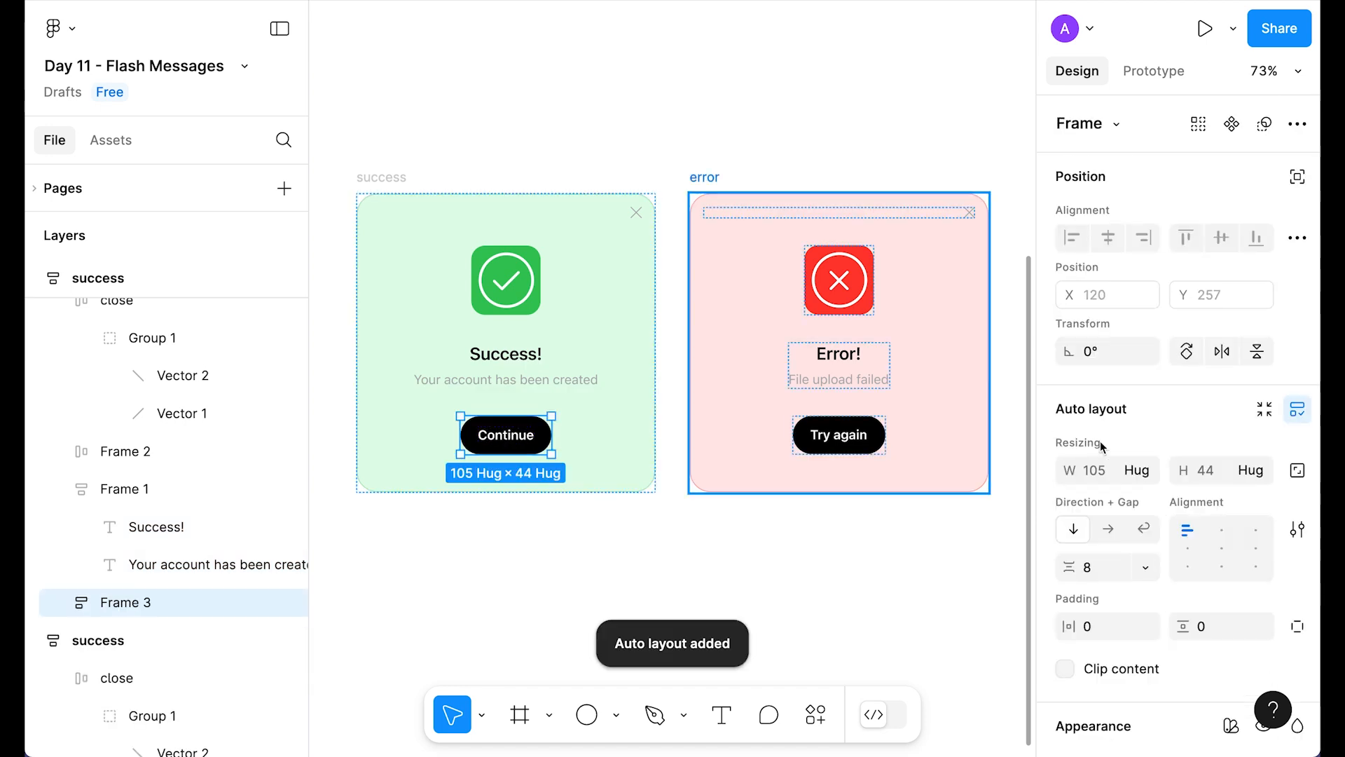
pyautogui.click(1138, 470)
pyautogui.click(1147, 497)
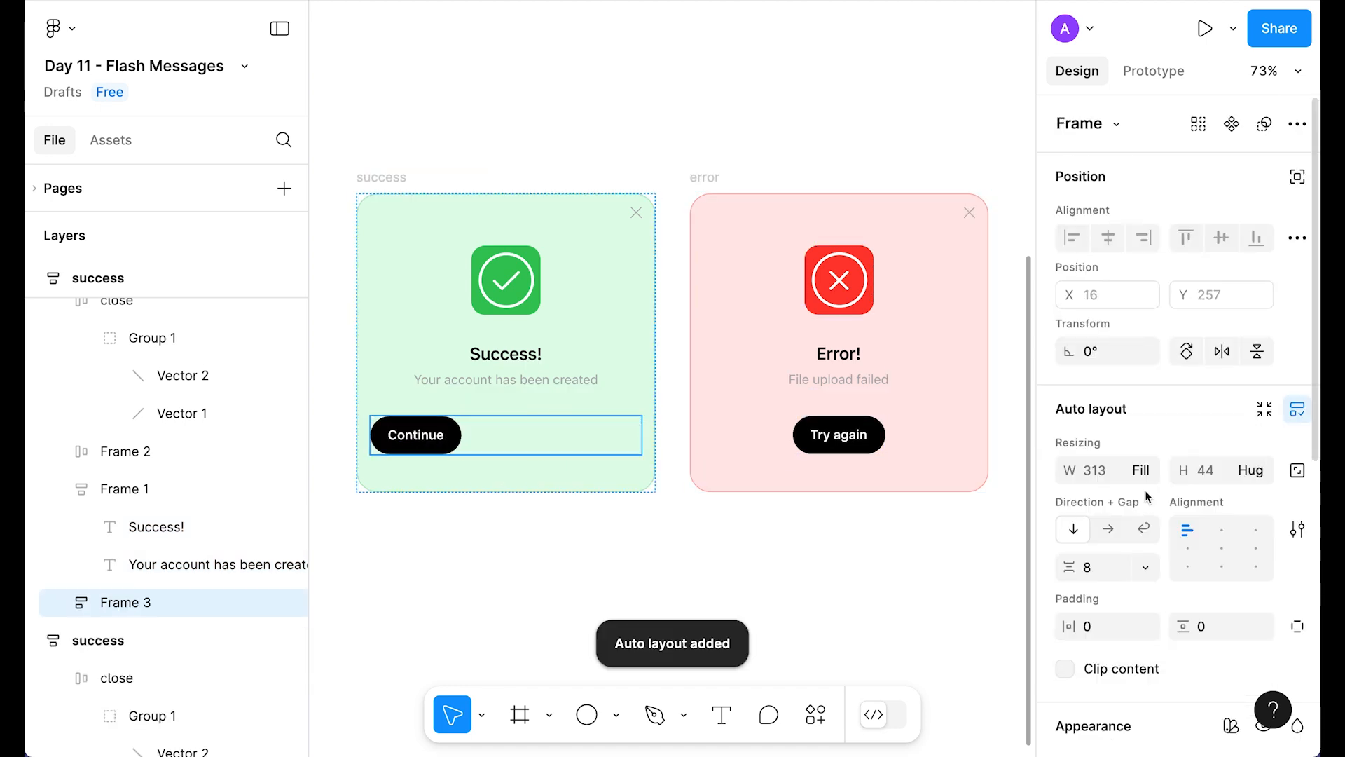
pyautogui.click(1222, 532)
pyautogui.click(806, 571)
# Try resizing the duplicated success card to test how its layout responds.
pyautogui.click(384, 181)
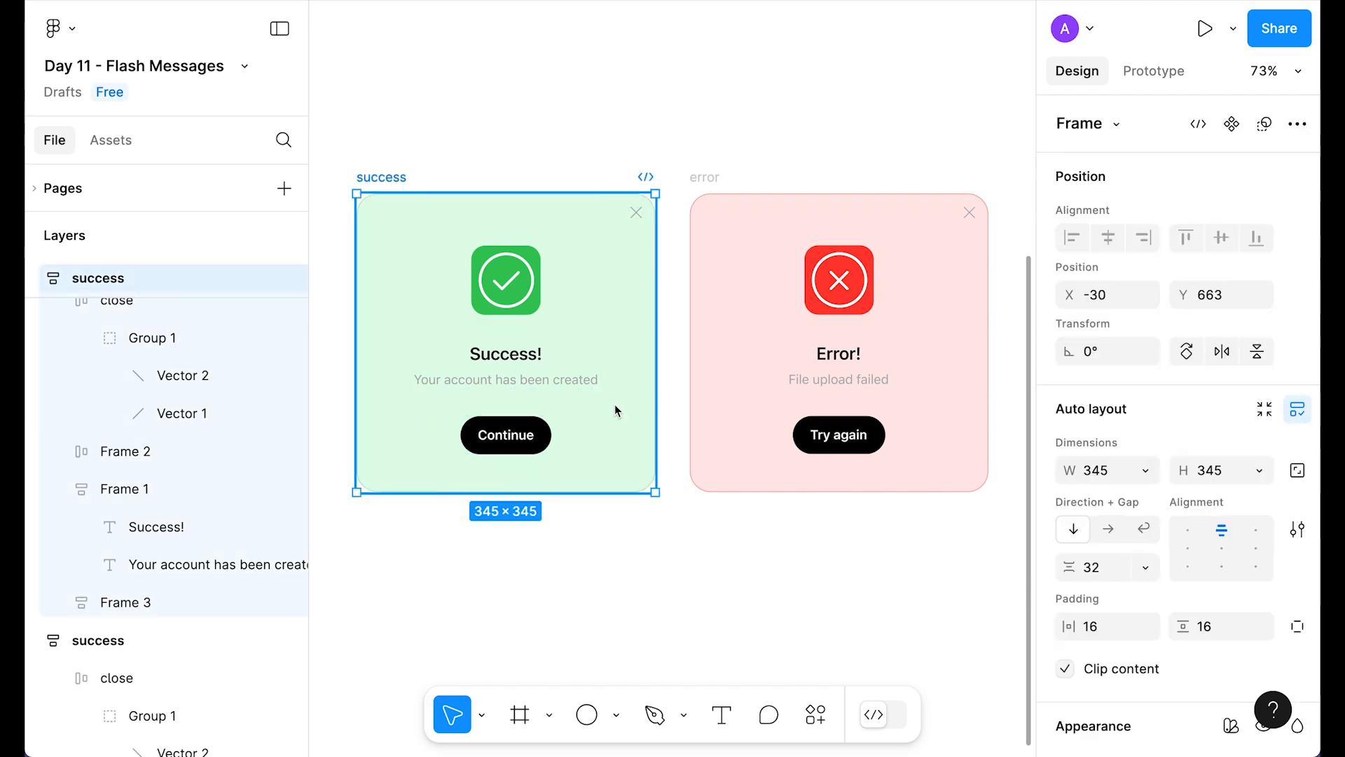
pyautogui.moveTo(616, 495); pyautogui.dragTo(655, 495)
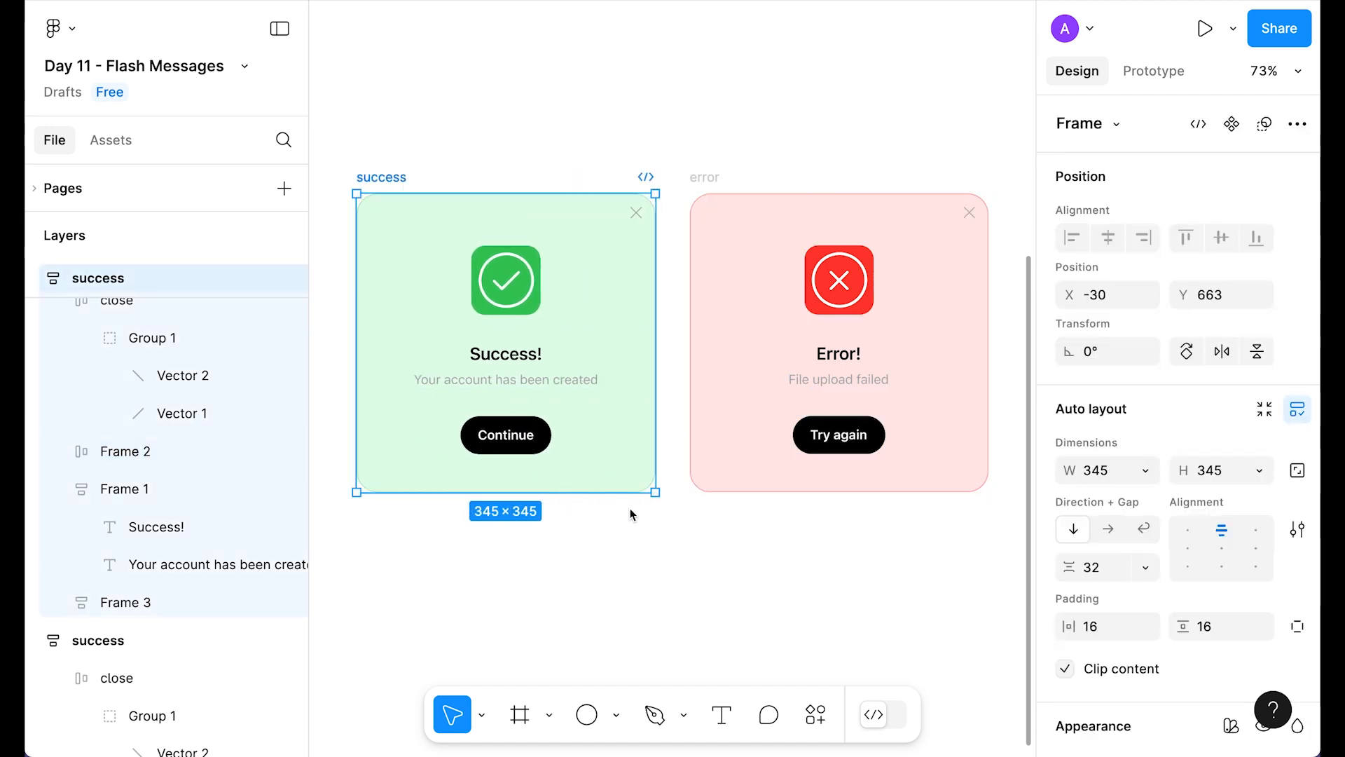
pyautogui.click(691, 590)
# Wrap the icon of the duplicated error card in a frame and add auto layout to that frame.
pyautogui.click(705, 178)
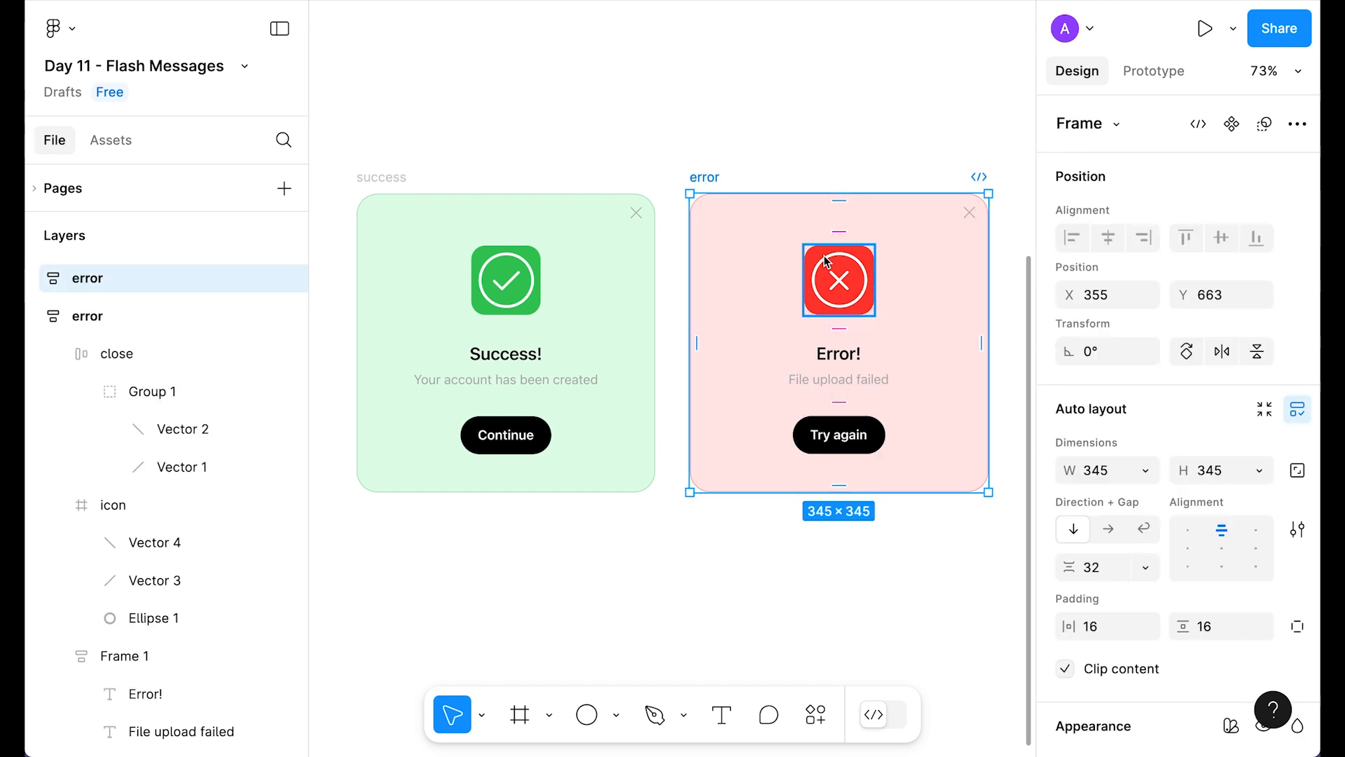
pyautogui.click(839, 280)
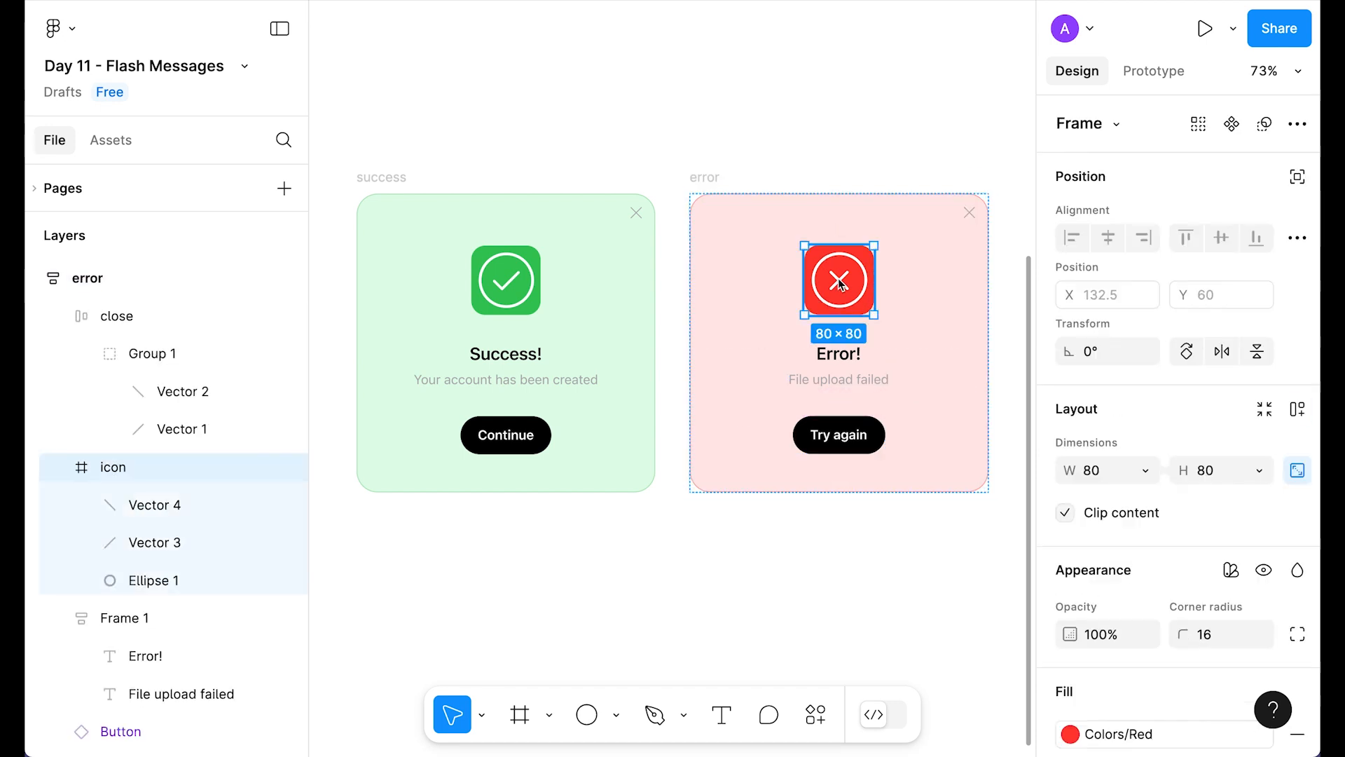
pyautogui.rightClick(844, 287)
pyautogui.click(922, 397)
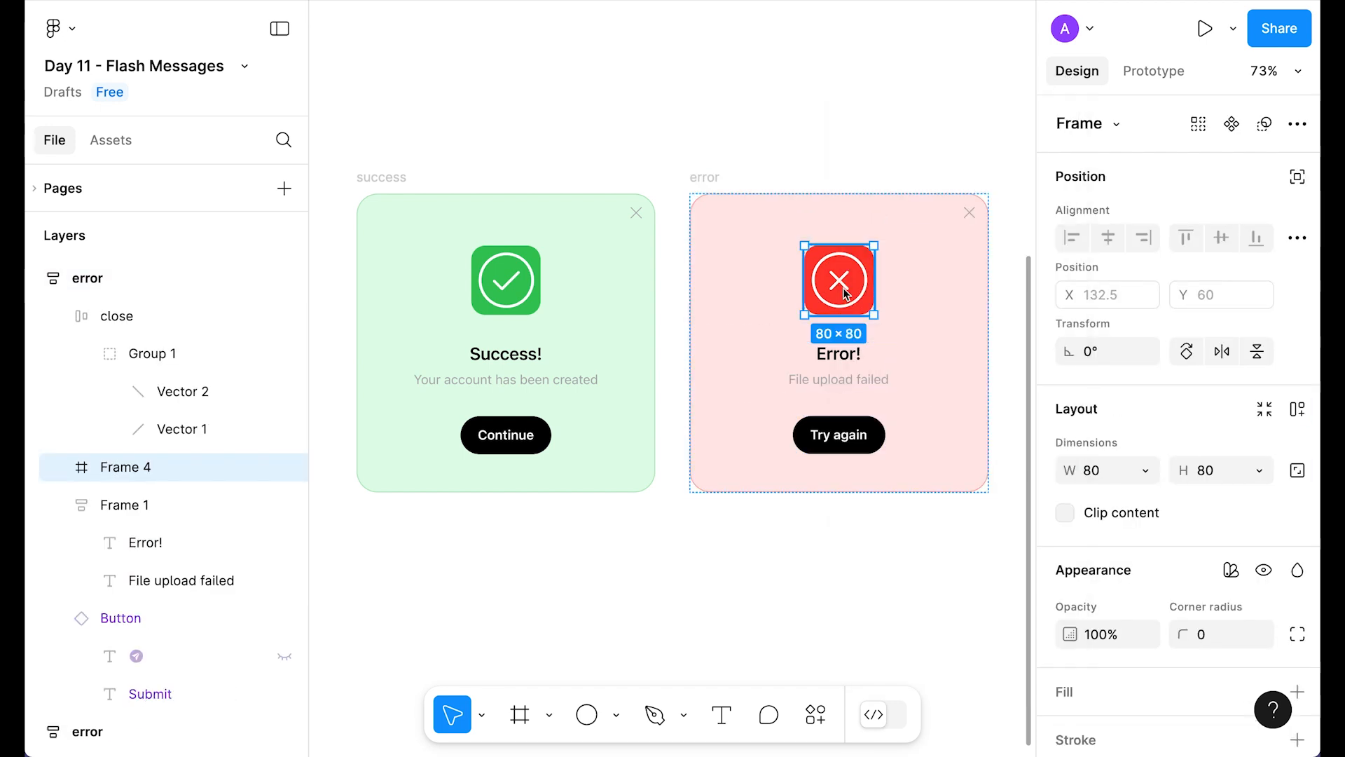
pyautogui.hotkey('shift', 'a')
# Make the error icon's frame fill the container width and align its content to the centre.
pyautogui.click(1142, 470)
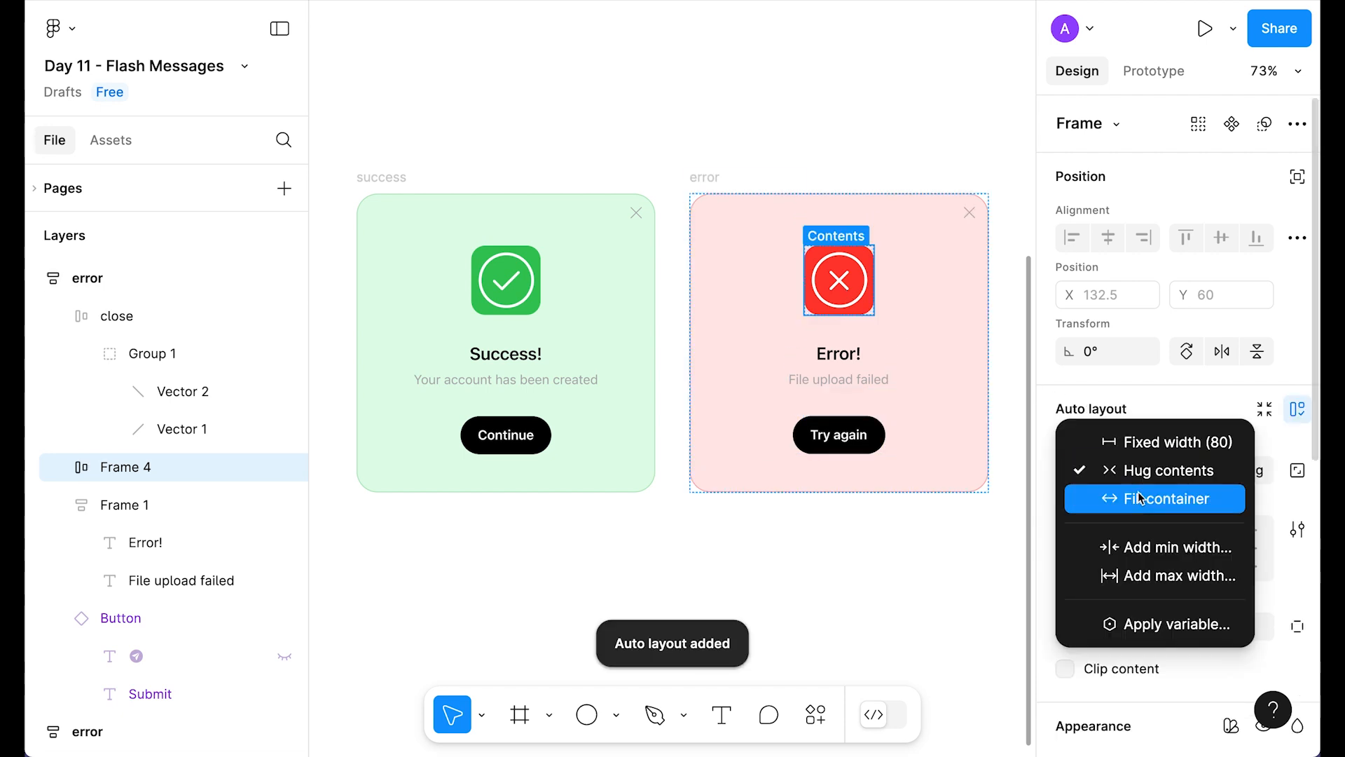
pyautogui.click(1140, 496)
pyautogui.click(1222, 549)
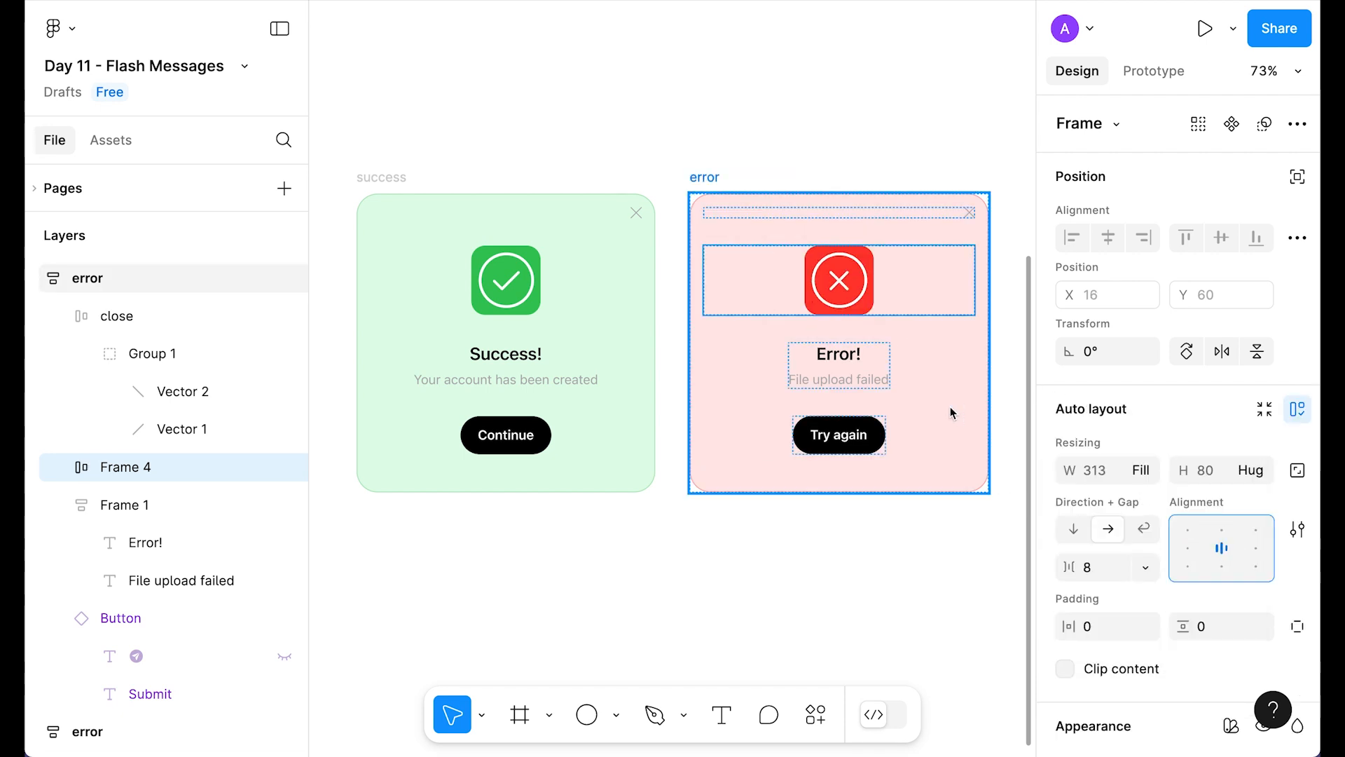
# Set the duplicated error card's text frame, heading and message to fill the container width, and centre-align both texts.
pyautogui.click(860, 373)
pyautogui.click(1148, 472)
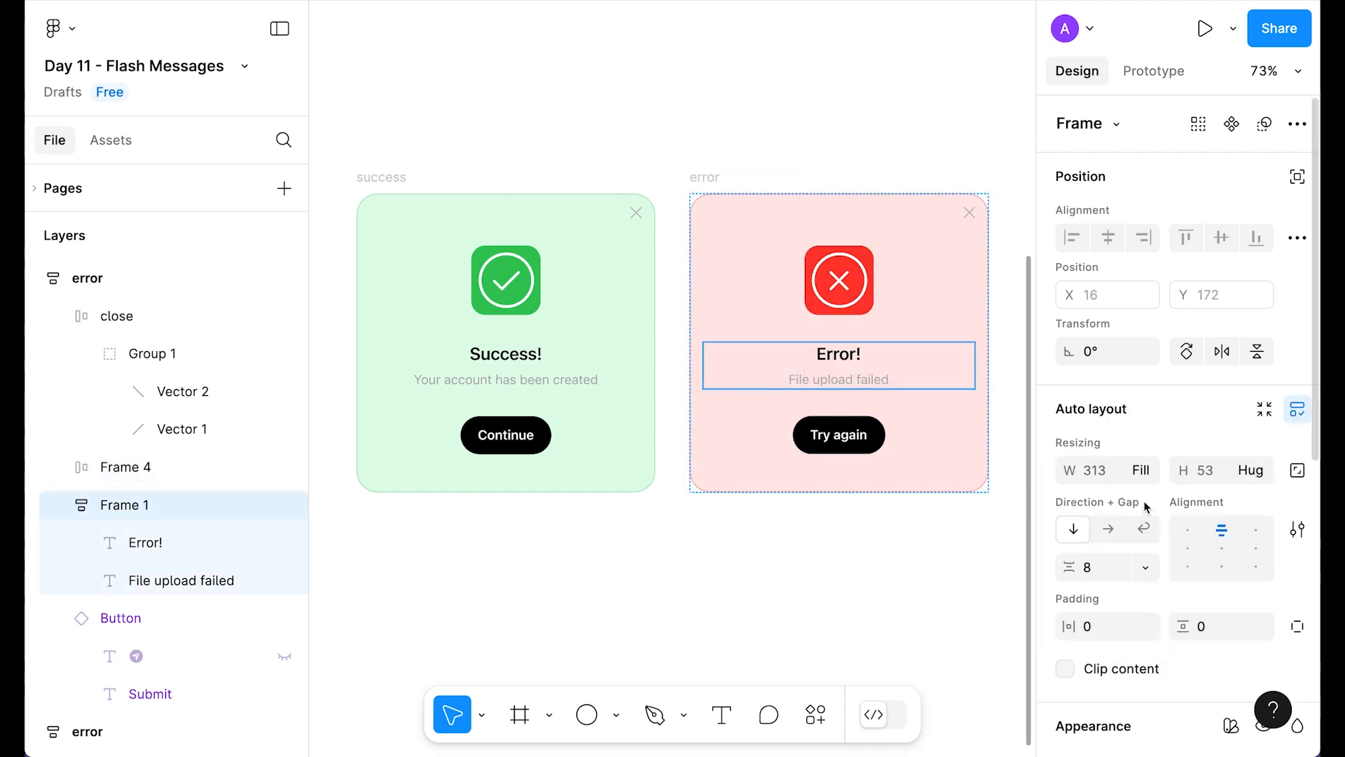
pyautogui.press('Return')
pyautogui.click(1137, 470)
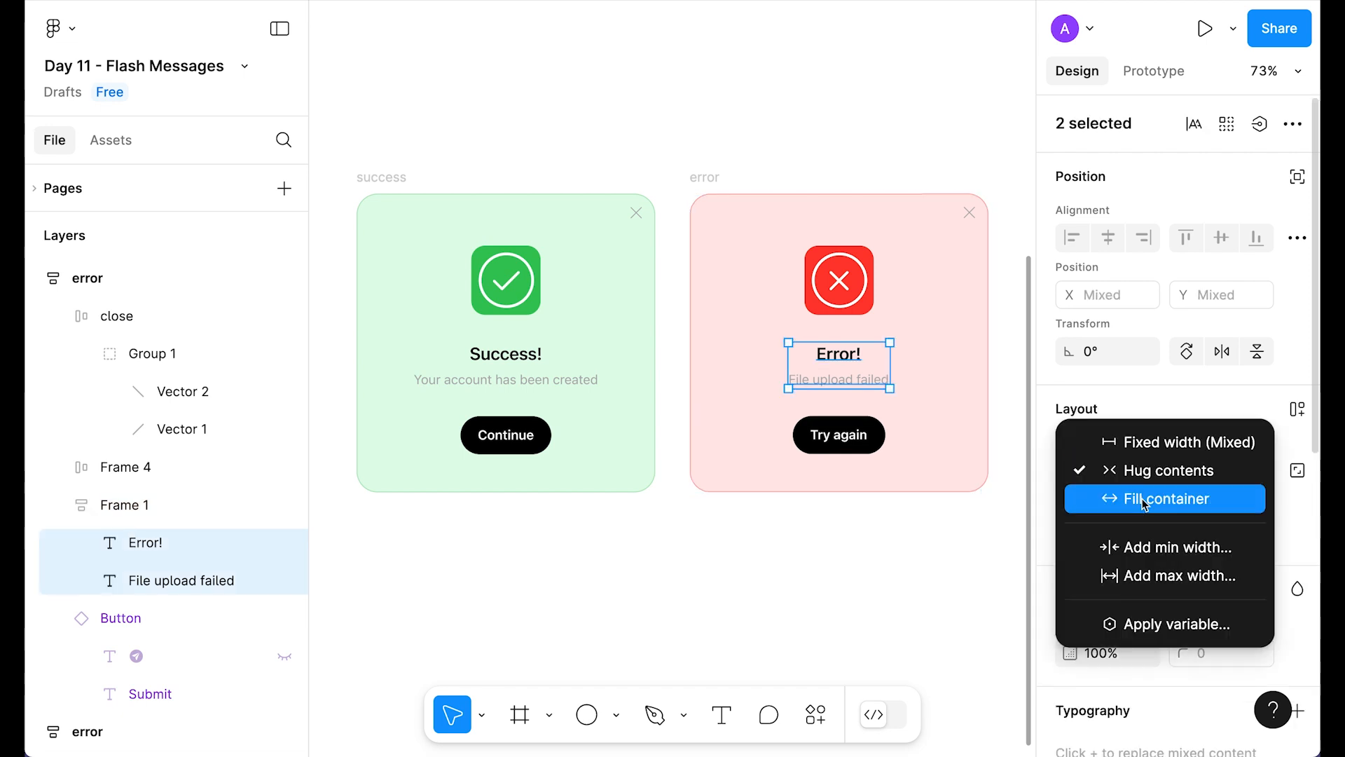
pyautogui.click(1143, 499)
pyautogui.scroll(-3, 1162, 536)
pyautogui.click(1109, 627)
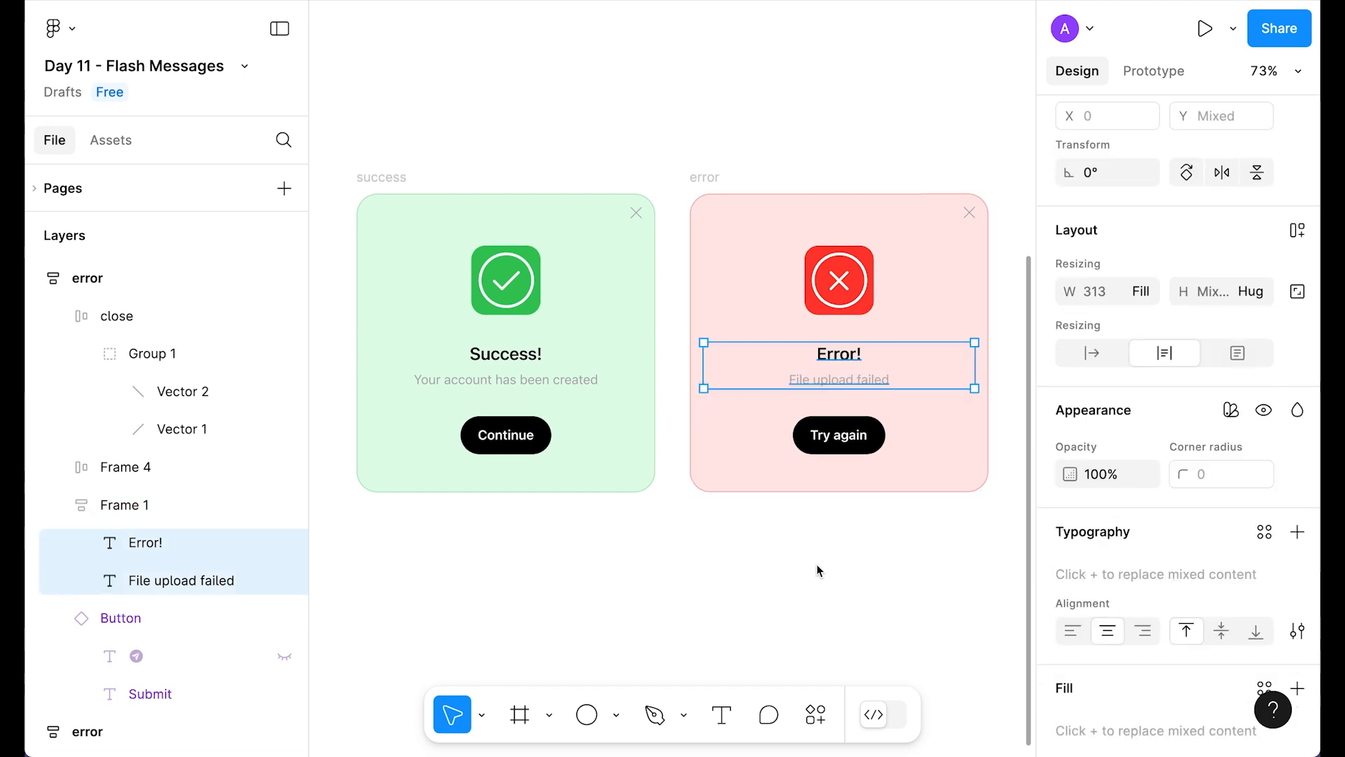
# Wrap the error card's Try again button in an auto layout frame that fills the container width and centres its content at the top.
pyautogui.click(835, 443)
pyautogui.hotkey('shift', 'a')
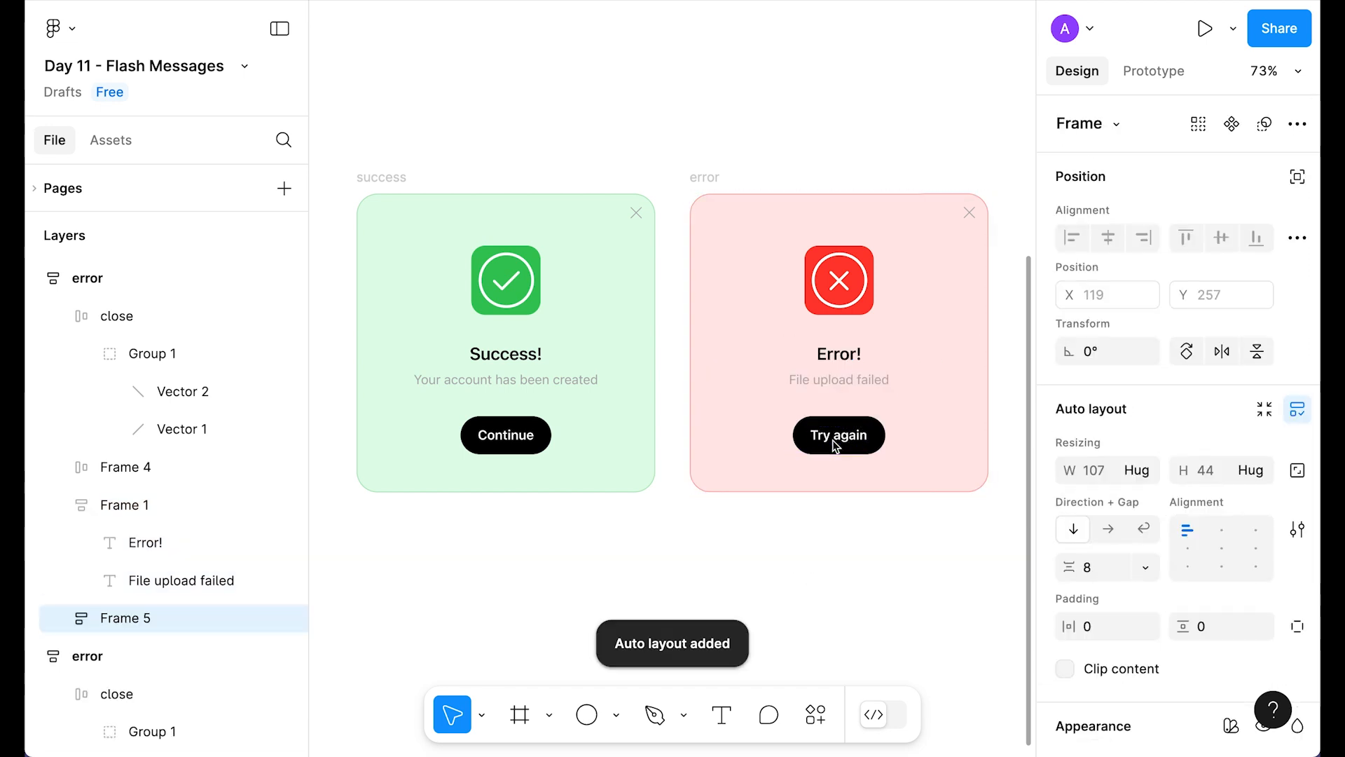
pyautogui.click(1137, 458)
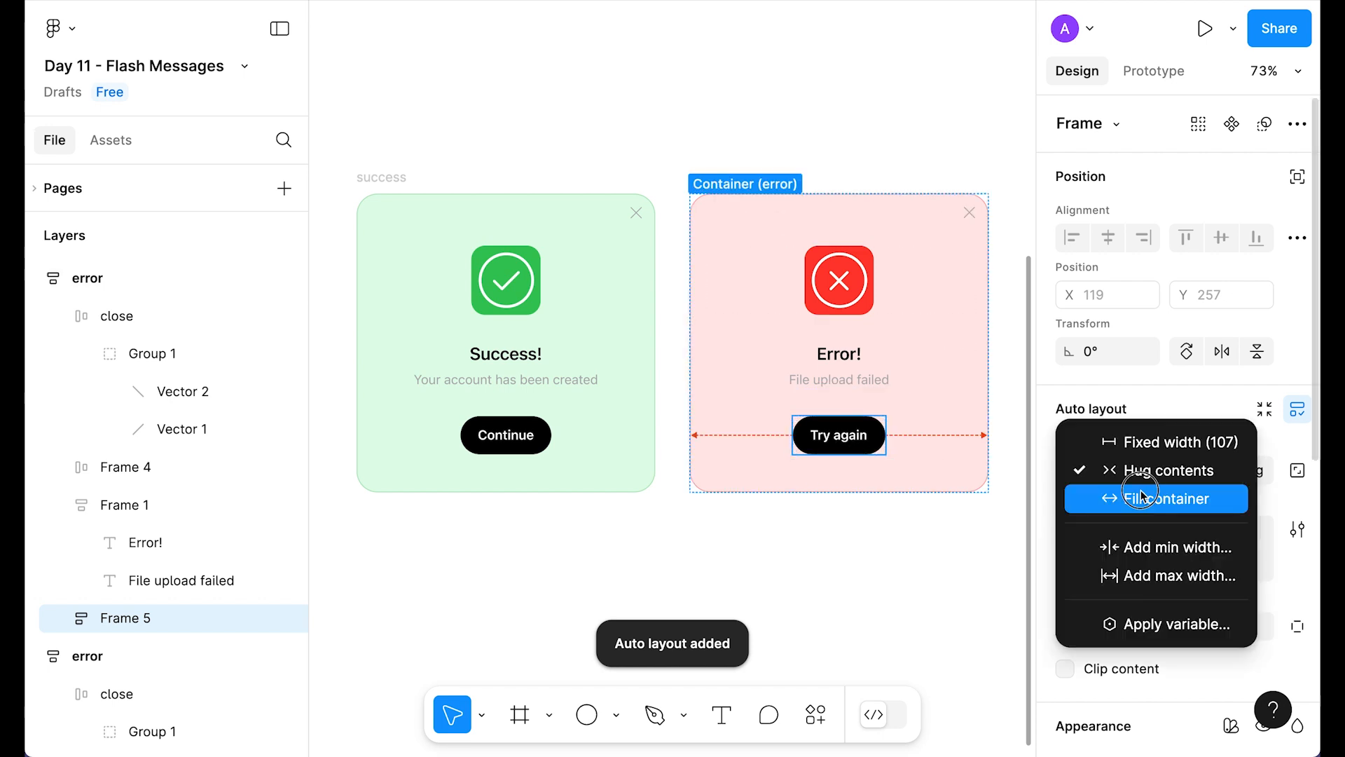
pyautogui.click(1144, 496)
pyautogui.click(1222, 531)
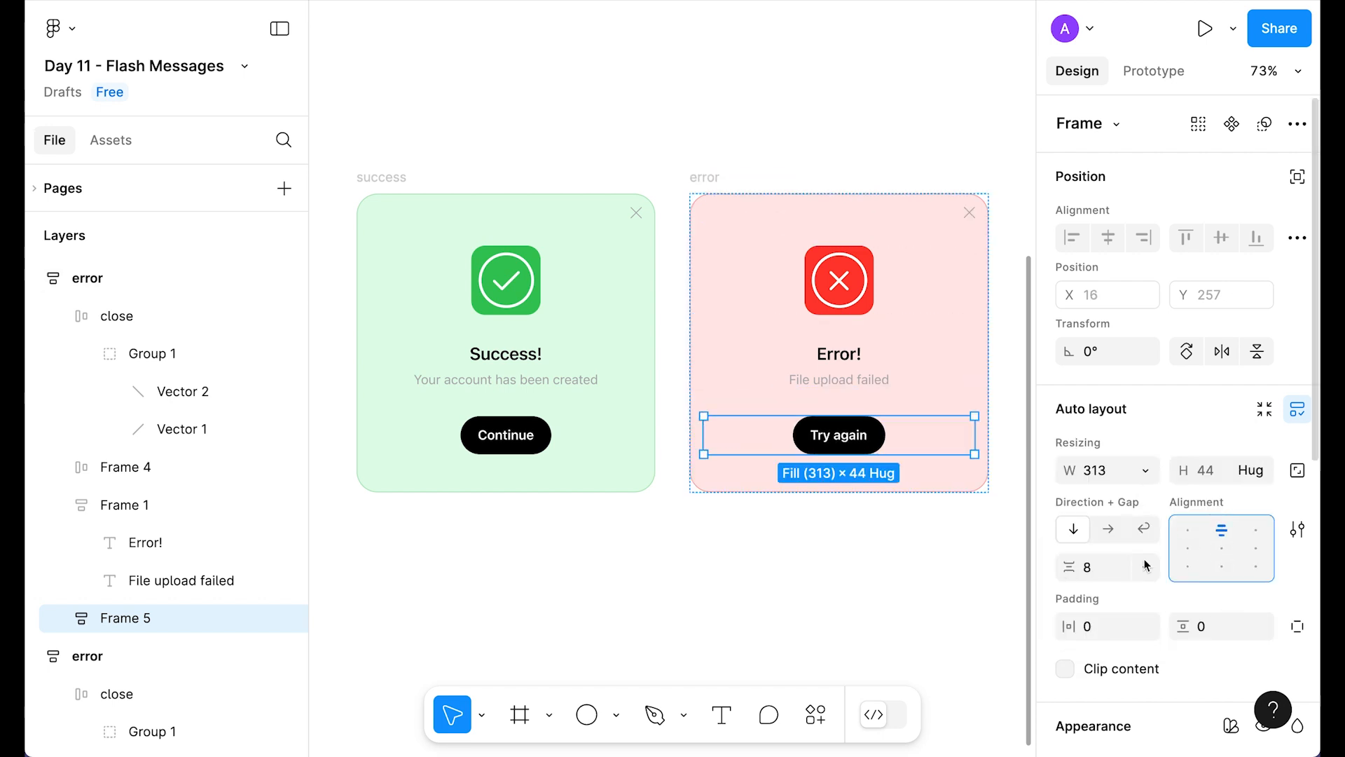
pyautogui.click(907, 589)
# Try resizing the duplicated error card to test its layout, and undo the resize.
pyautogui.scroll(4, 712, 186)
pyautogui.scroll(-3, 654, 214)
pyautogui.scroll(-4, 657, 271)
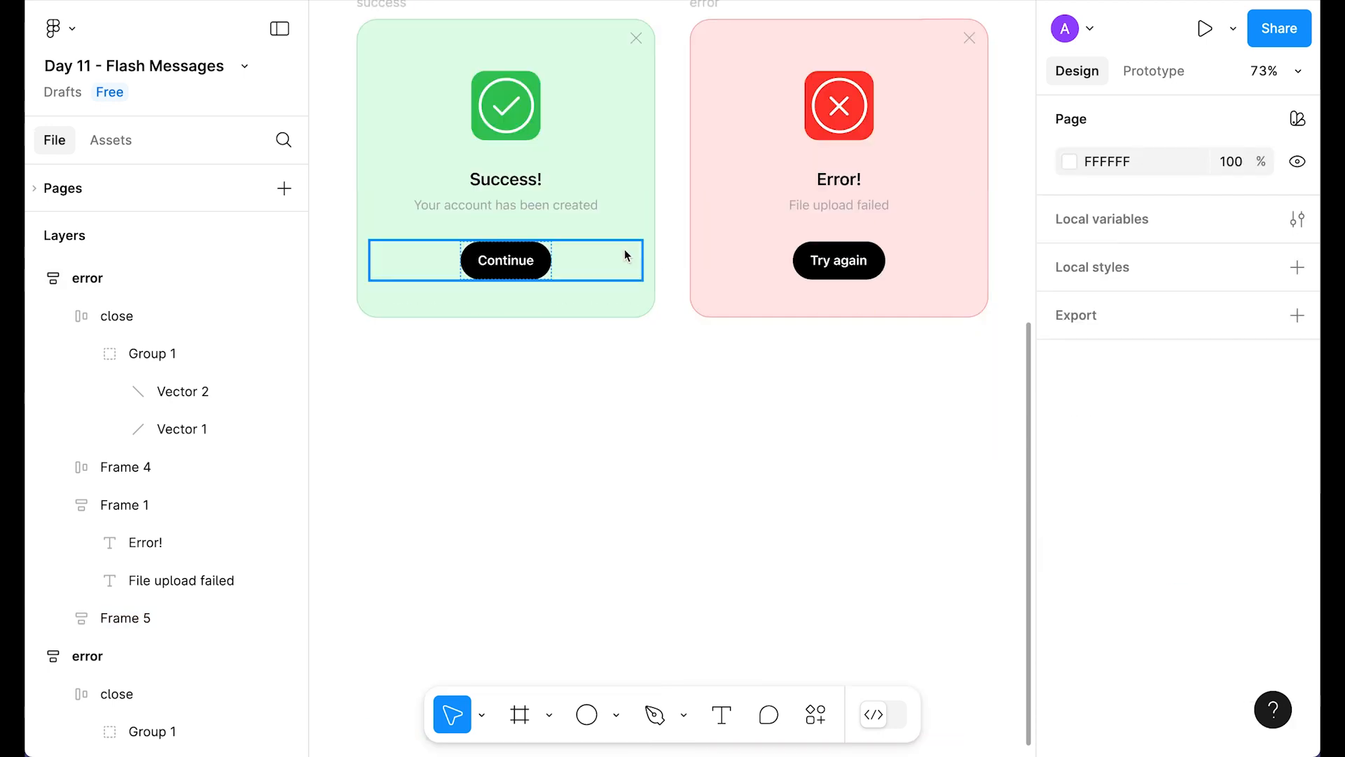
pyautogui.scroll(1, 729, 56)
pyautogui.click(704, 58)
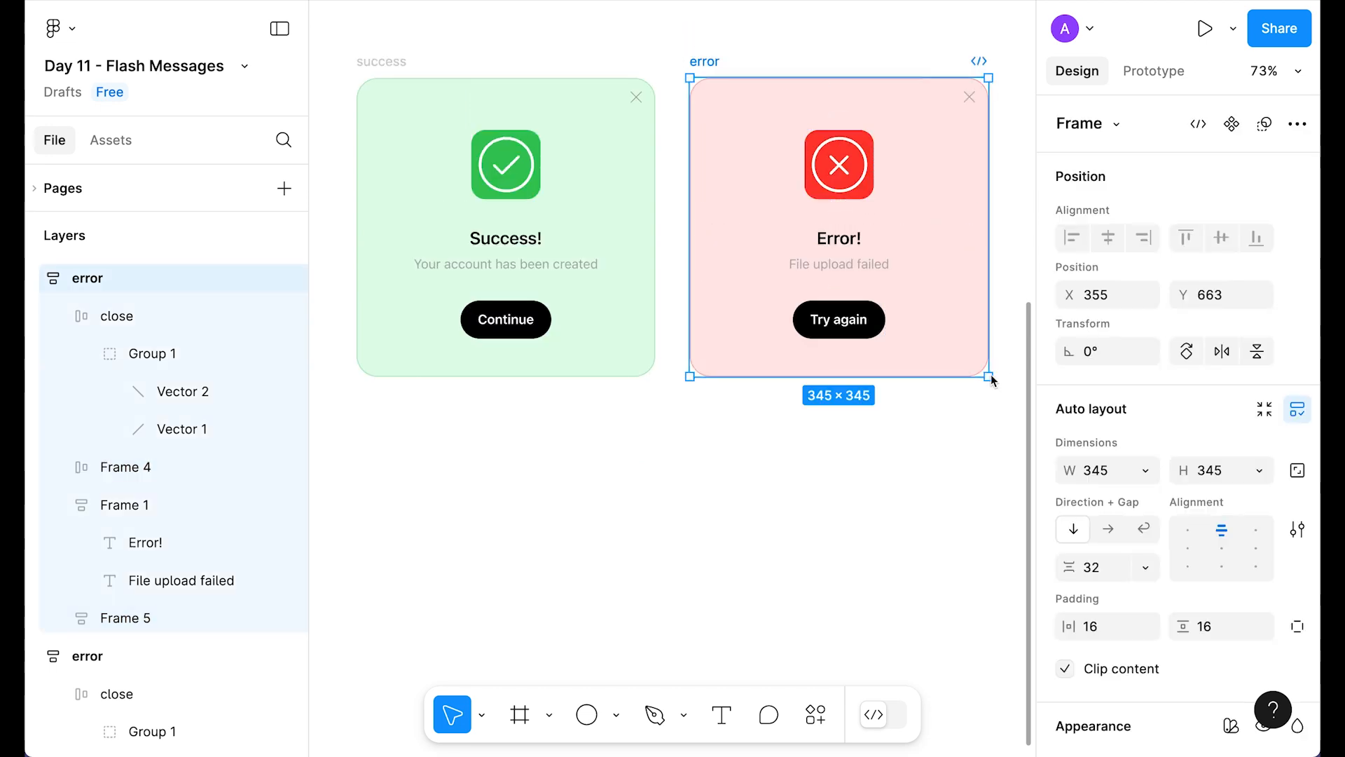
pyautogui.moveTo(989, 376); pyautogui.dragTo(874, 396)
pyautogui.hotkey('ctrl', 'z')
pyautogui.press('Escape')
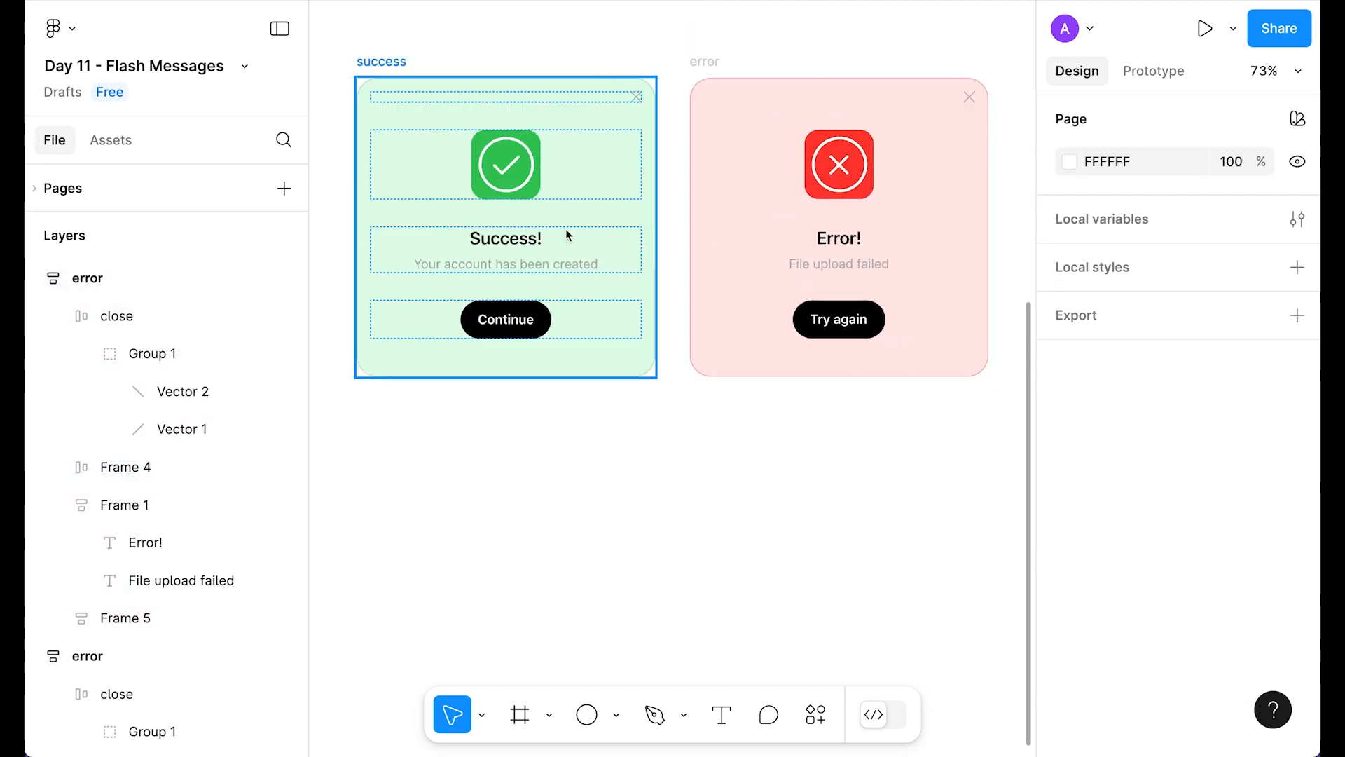
# Place a copy of the success icon on the empty canvas below the success card, in line with the card's left edge.
pyautogui.scroll(1, 580, 483)
pyautogui.click(571, 175)
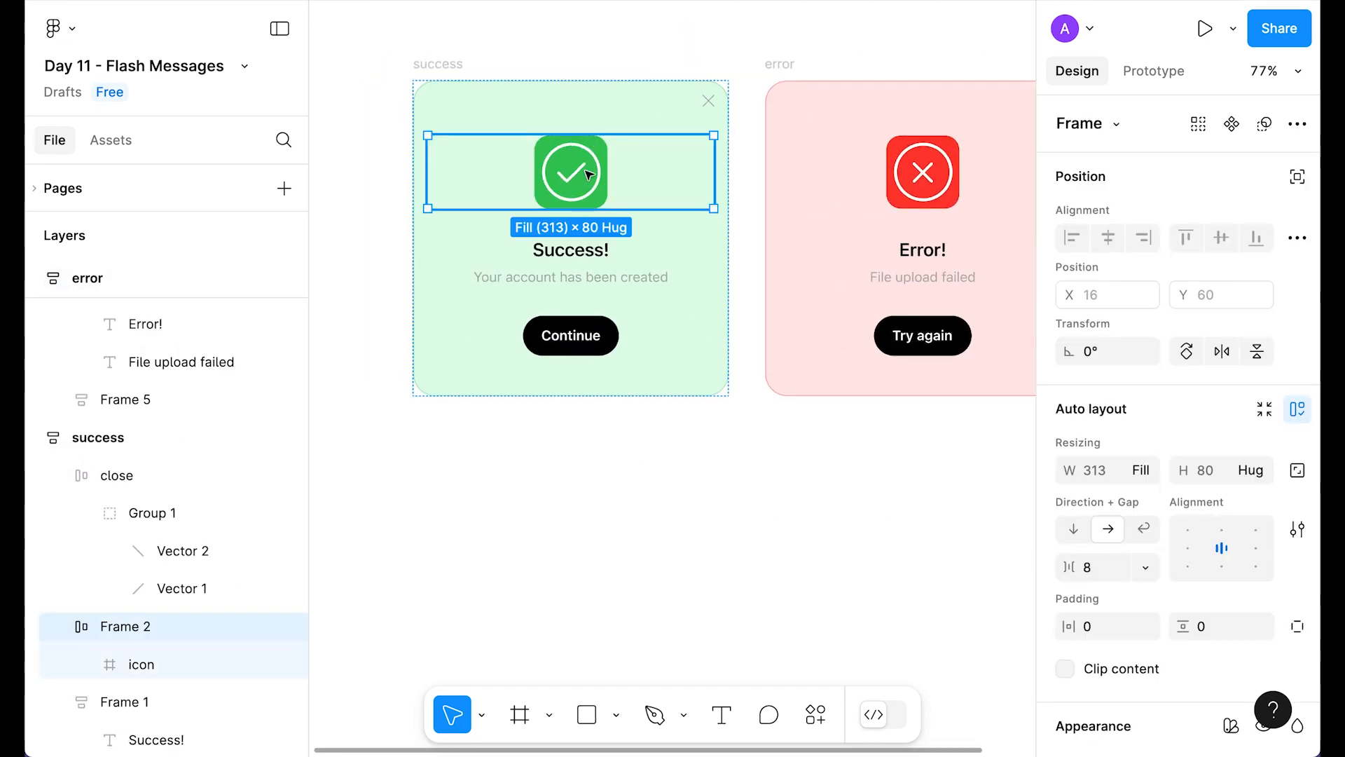
pyautogui.click(581, 190)
pyautogui.moveTo(571, 190); pyautogui.dragTo(437, 434)
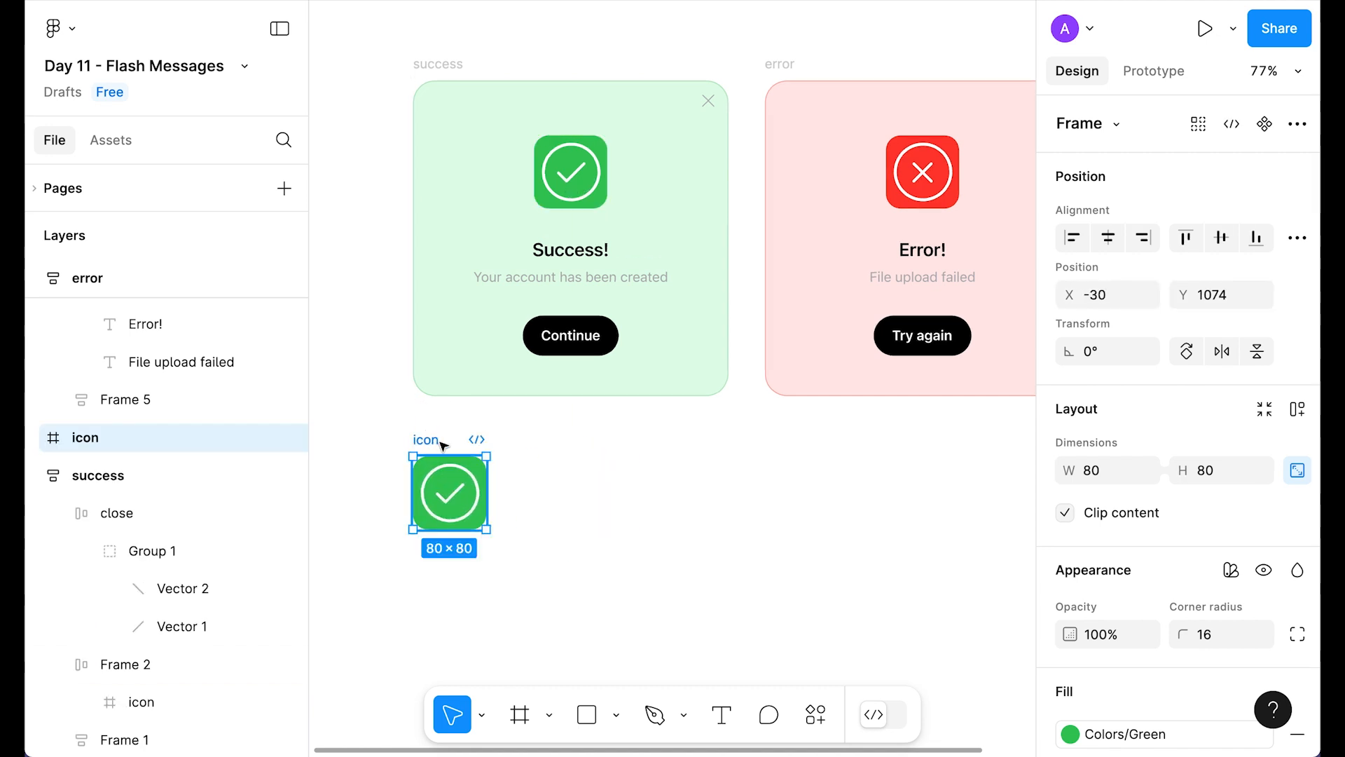
# Duplicate the white circle in place inside the copied success icon.
pyautogui.scroll(-2, 463, 493)
pyautogui.scroll(5, 430, 459)
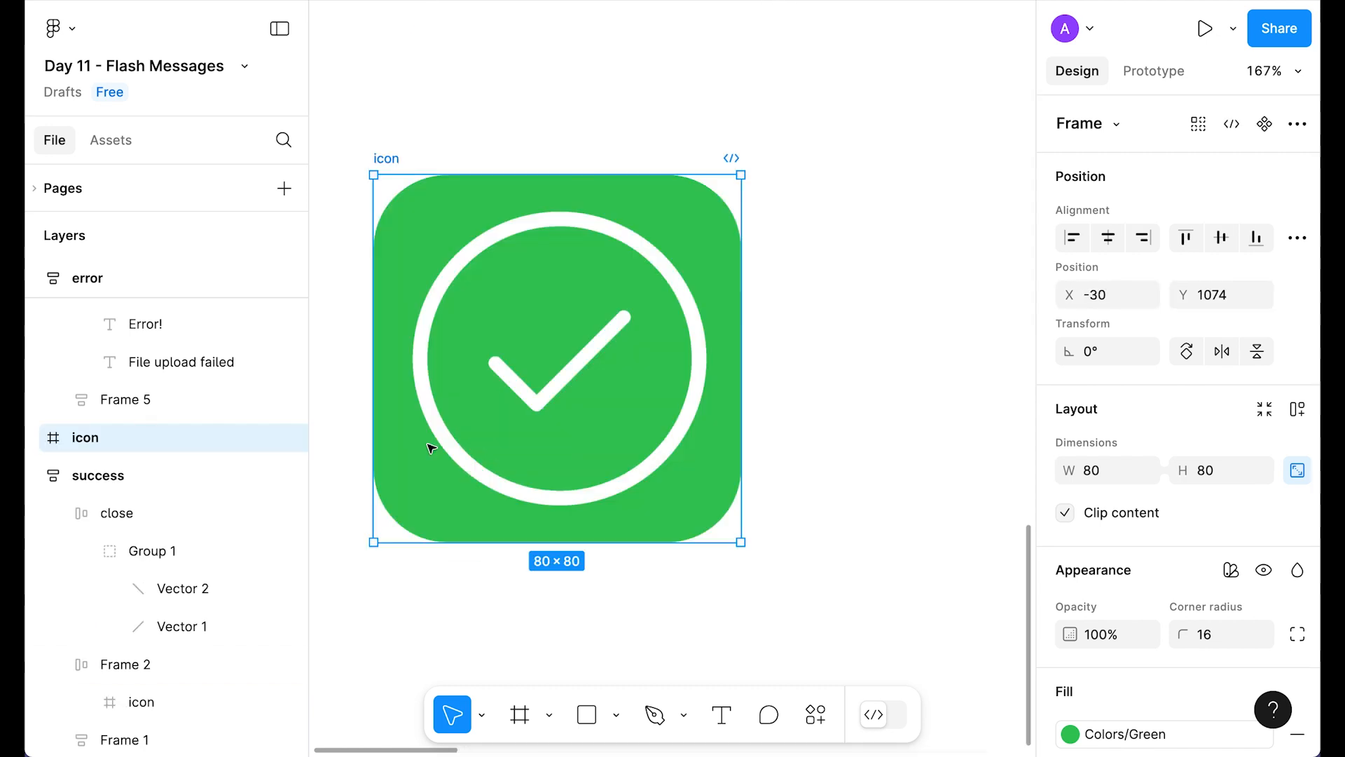
pyautogui.moveTo(727, 373); pyautogui.dragTo(817, 332)
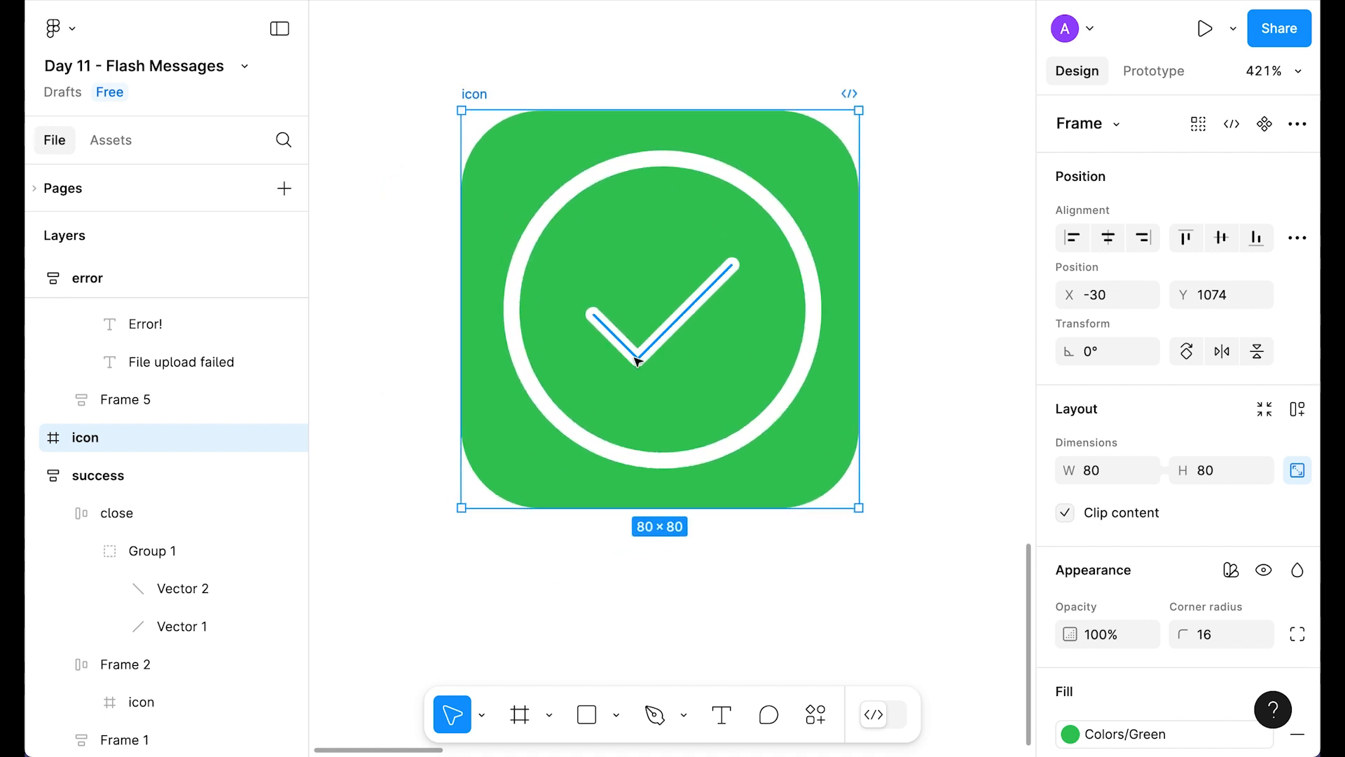
pyautogui.scroll(1, 634, 360)
pyautogui.click(700, 135)
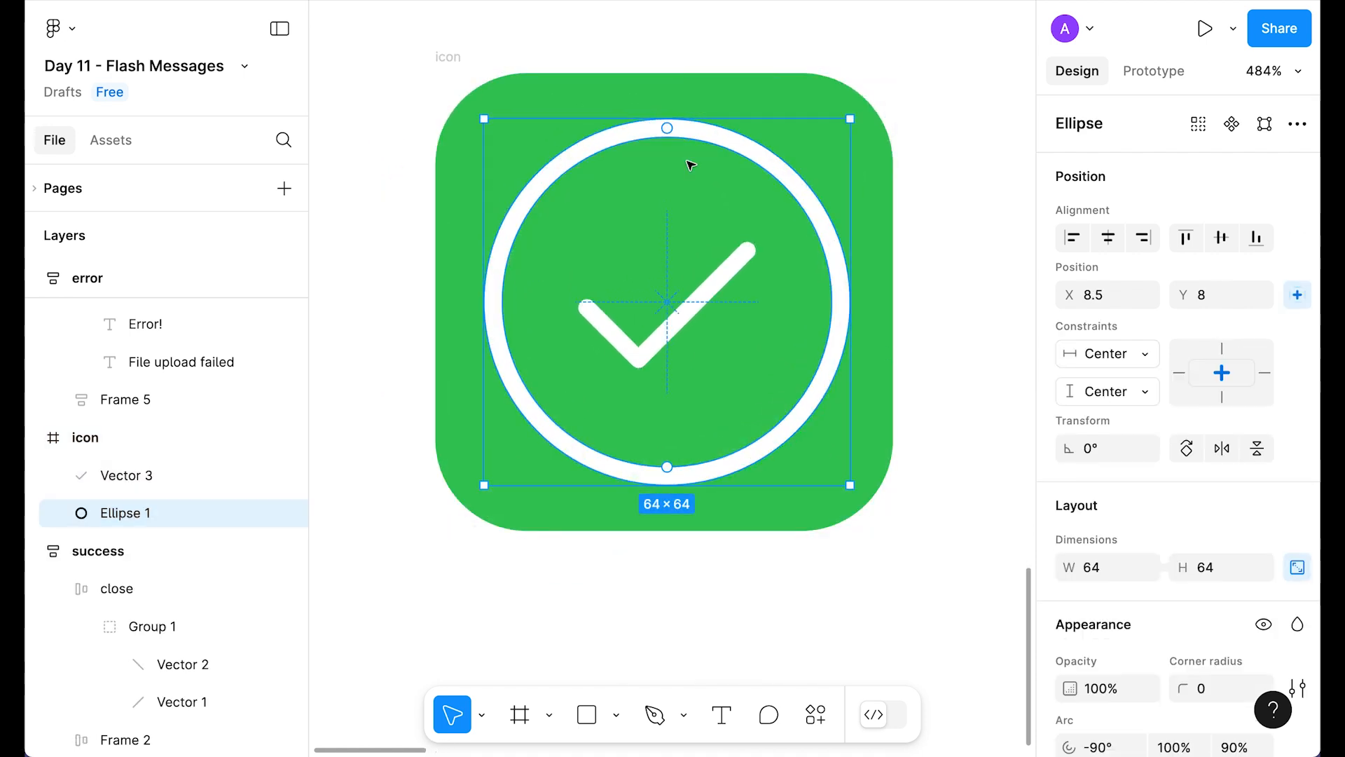
pyautogui.click(694, 324)
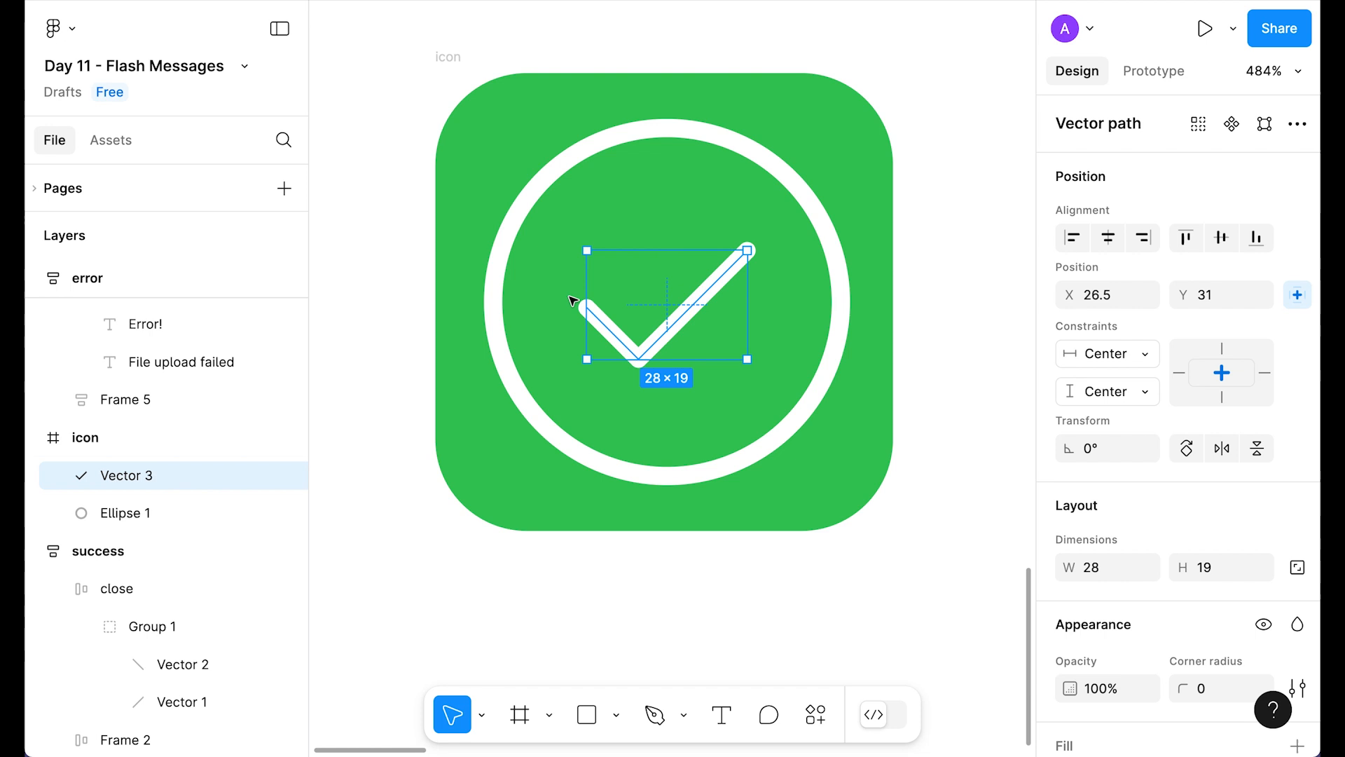
pyautogui.click(974, 217)
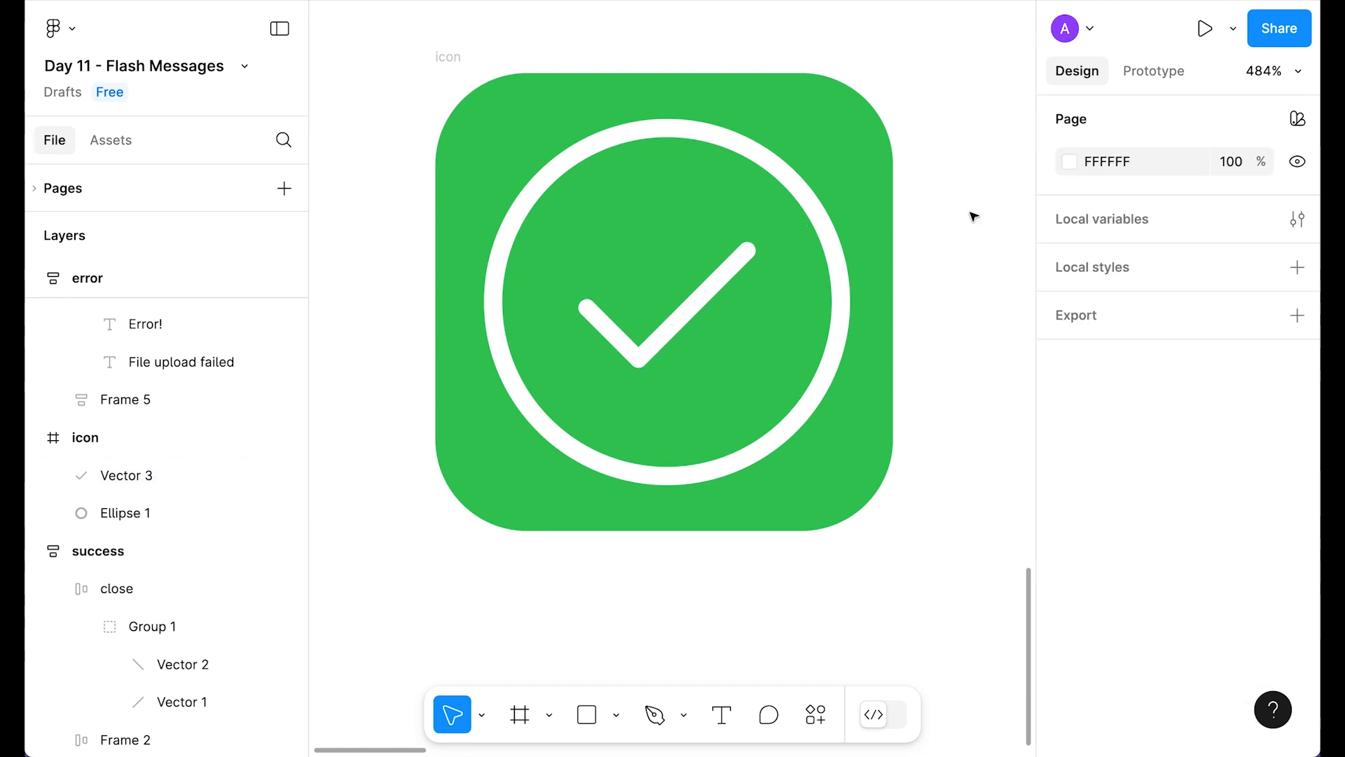
pyautogui.click(643, 139)
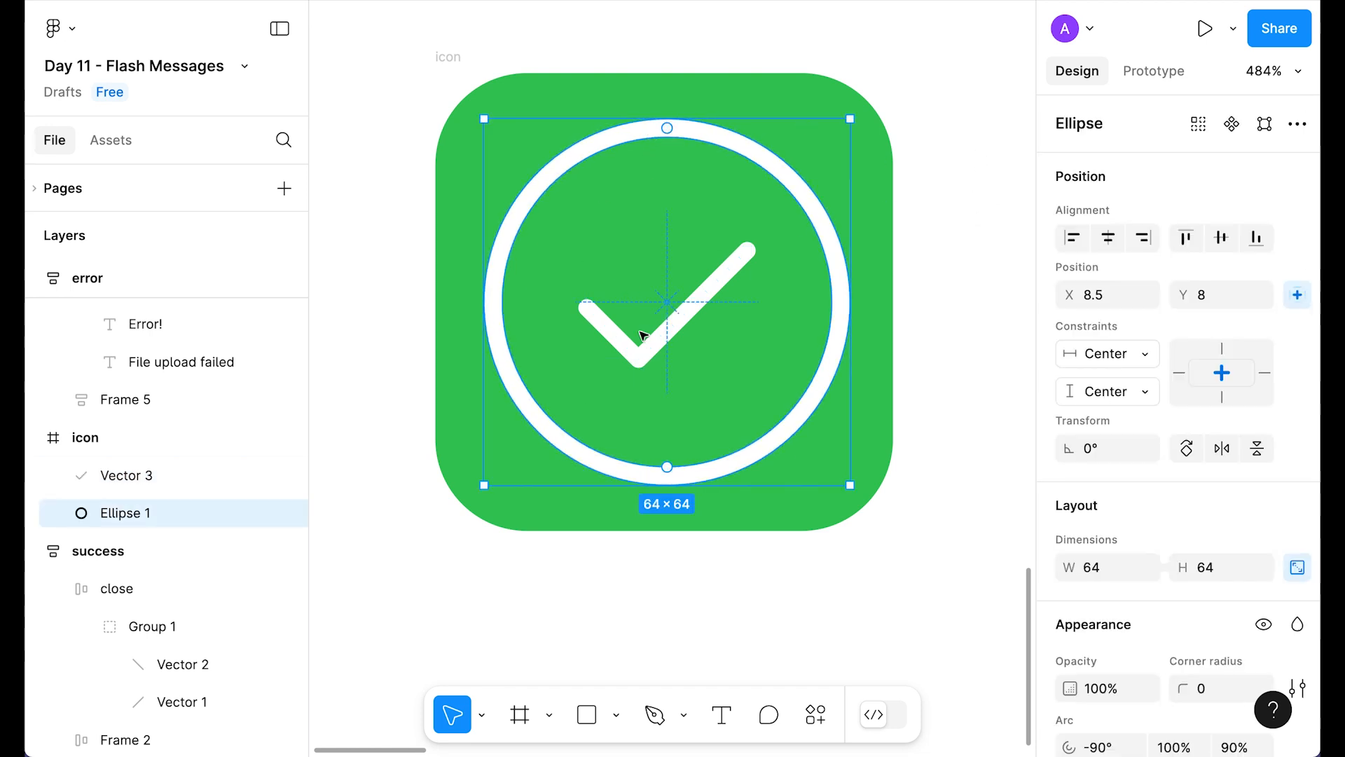
pyautogui.hotkey('ctrl', 'd')
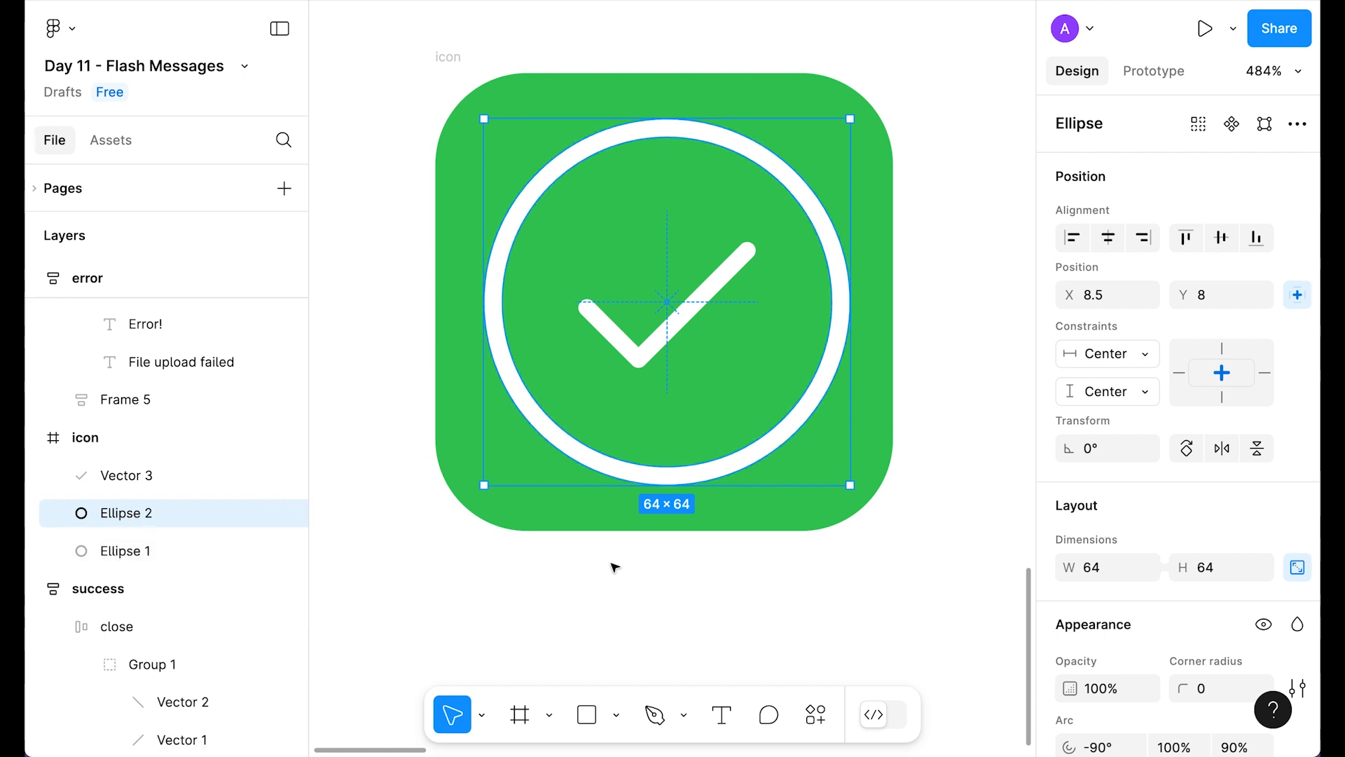
pyautogui.click(627, 592)
# Add a 100 × 100 rectangle inside the copied icon frame and centre it horizontally and vertically.
pyautogui.click(508, 515)
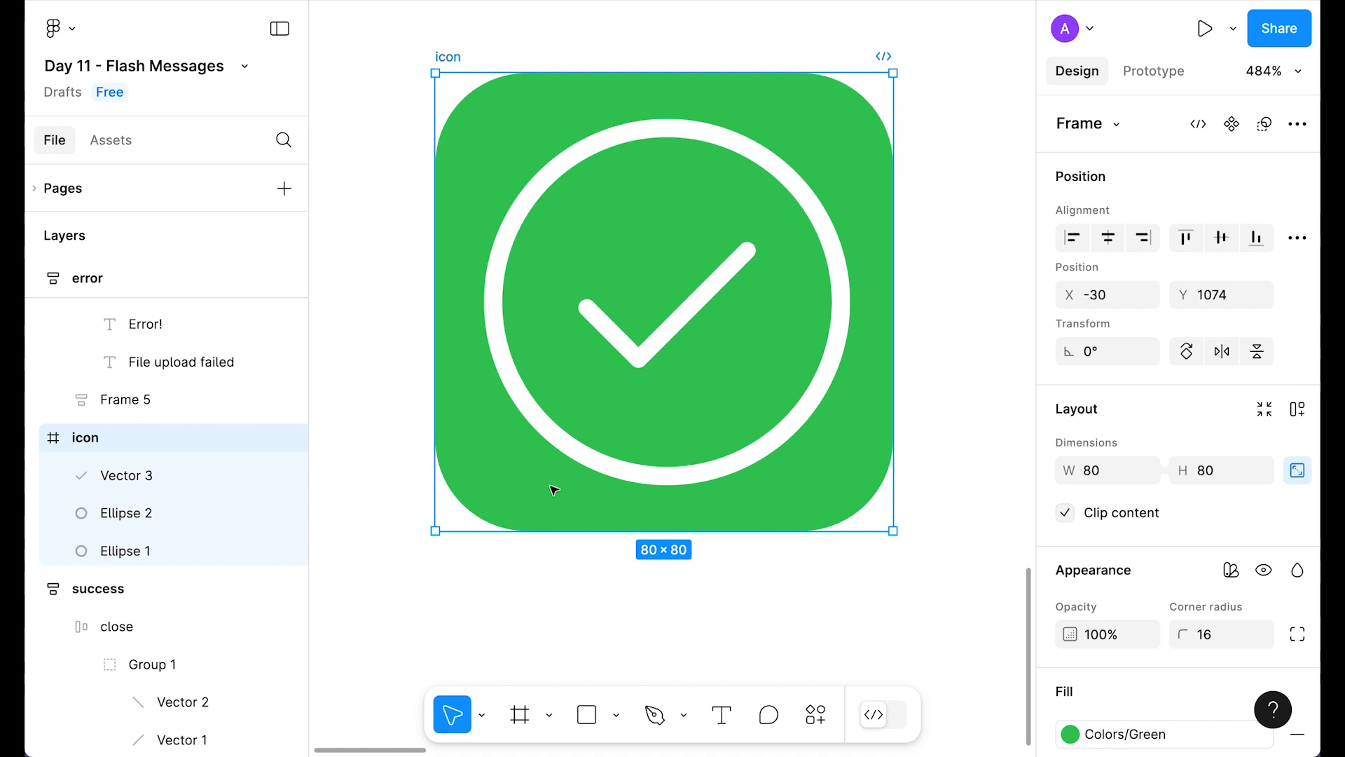
pyautogui.press('r')
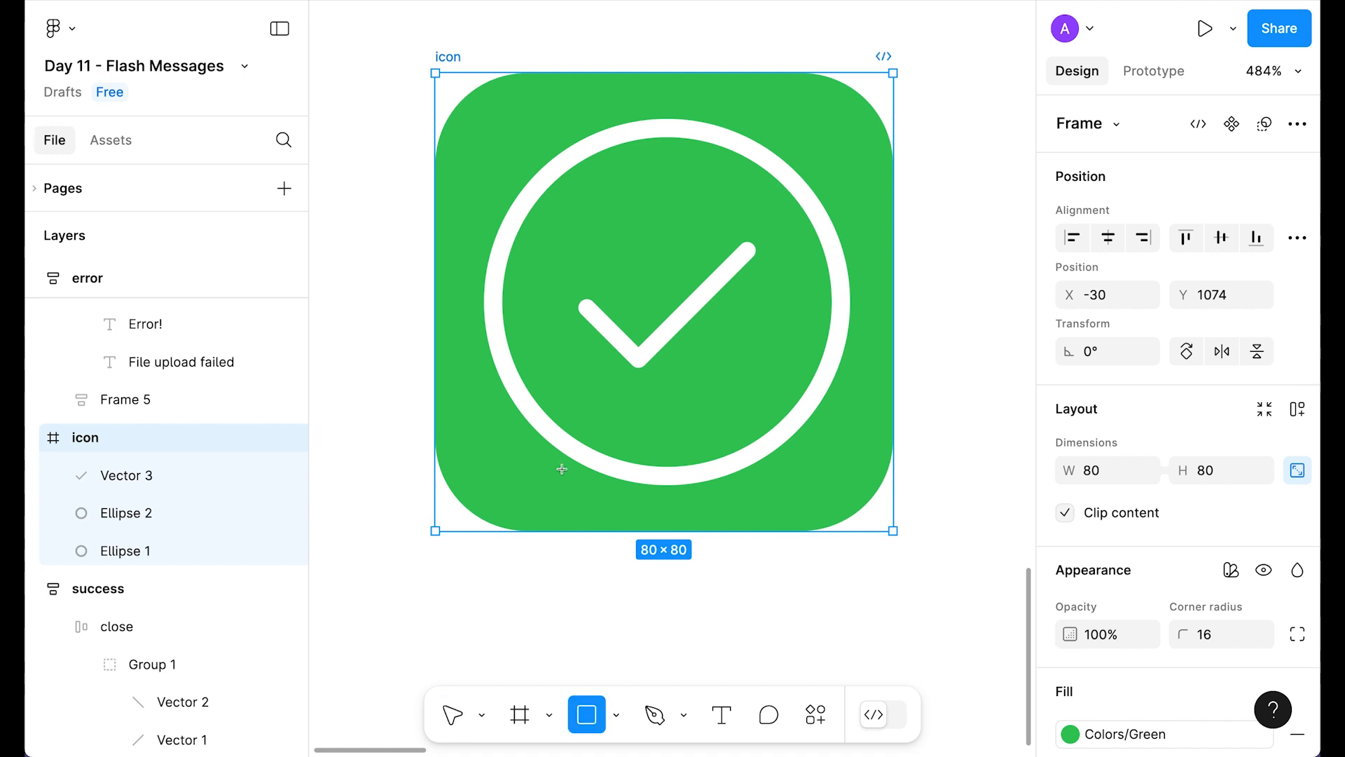
pyautogui.click(577, 362)
pyautogui.click(1108, 237)
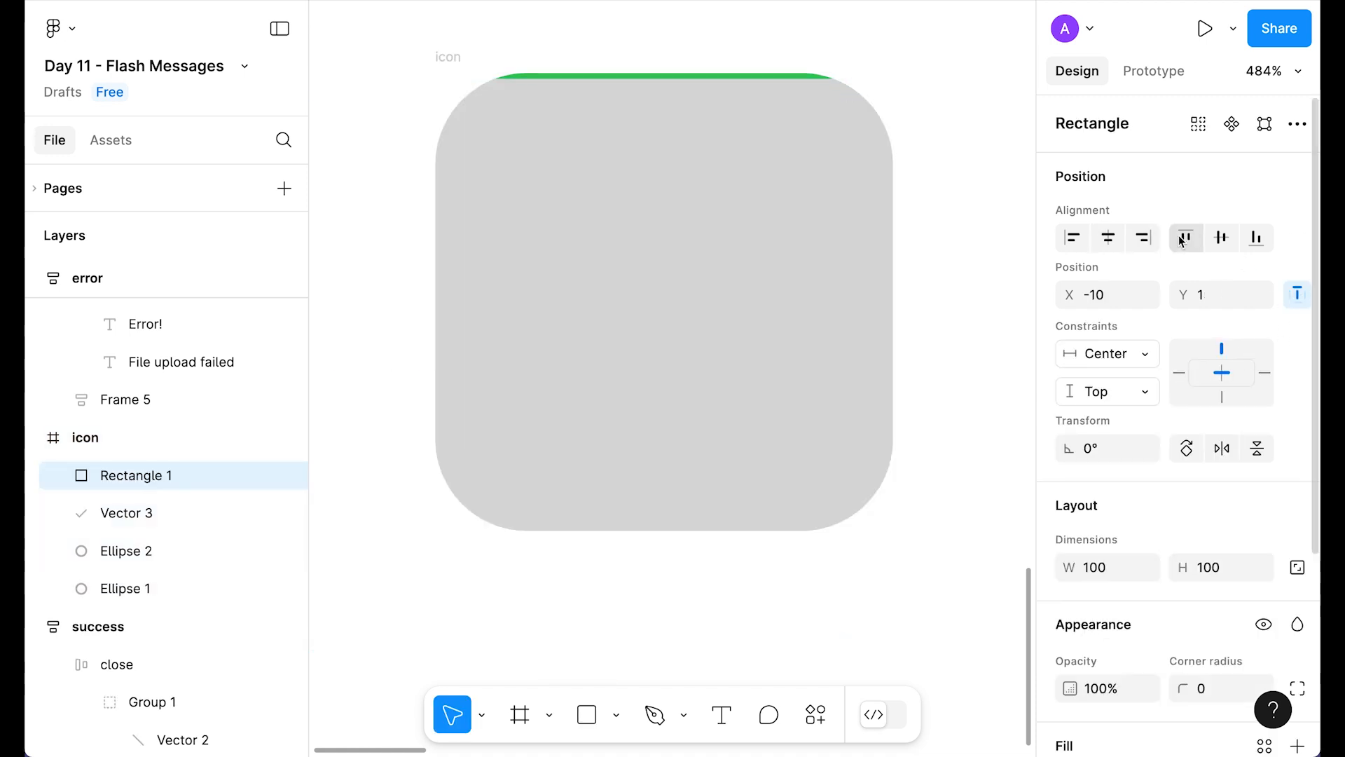
pyautogui.click(1222, 238)
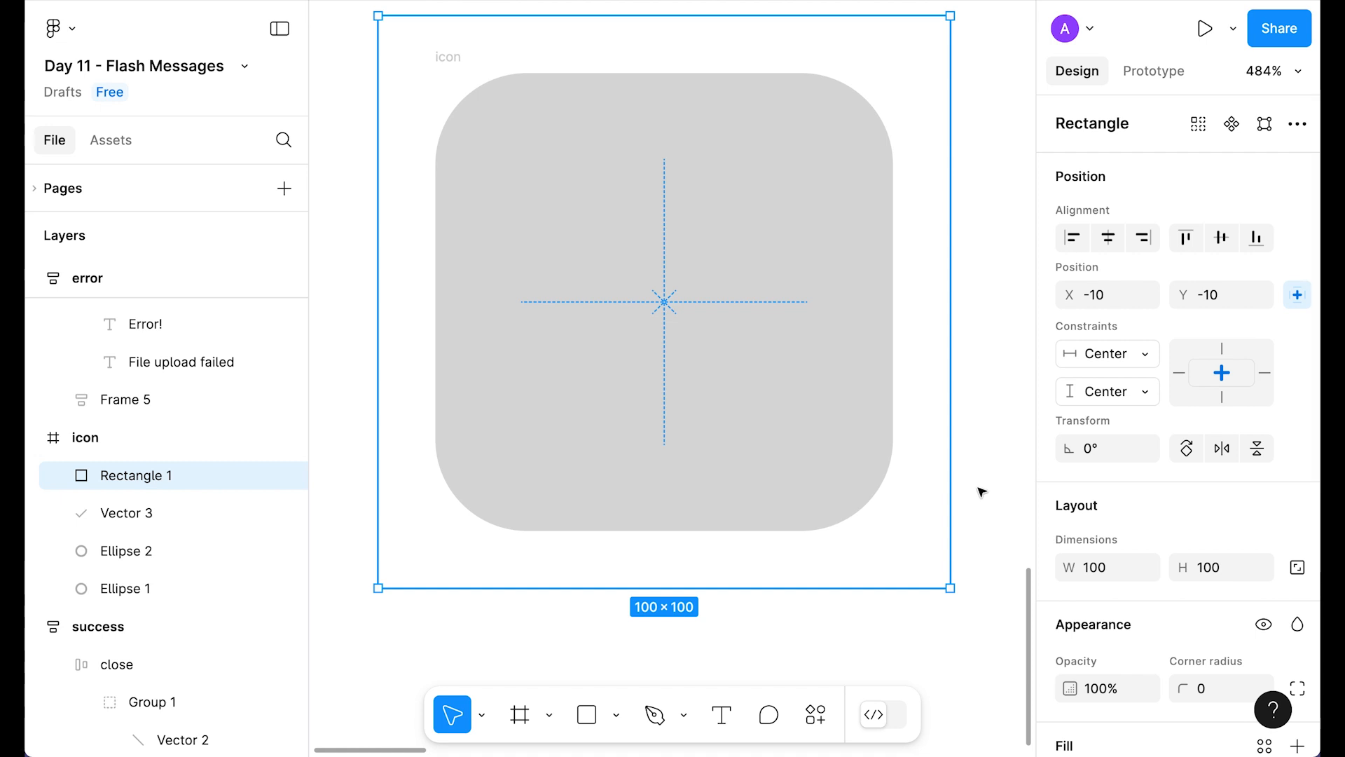
# Fit the rectangle to the icon frame at 80 × 80 and set its width to 40, covering the icon's left half.
pyautogui.moveTo(950, 341); pyautogui.dragTo(899, 341)
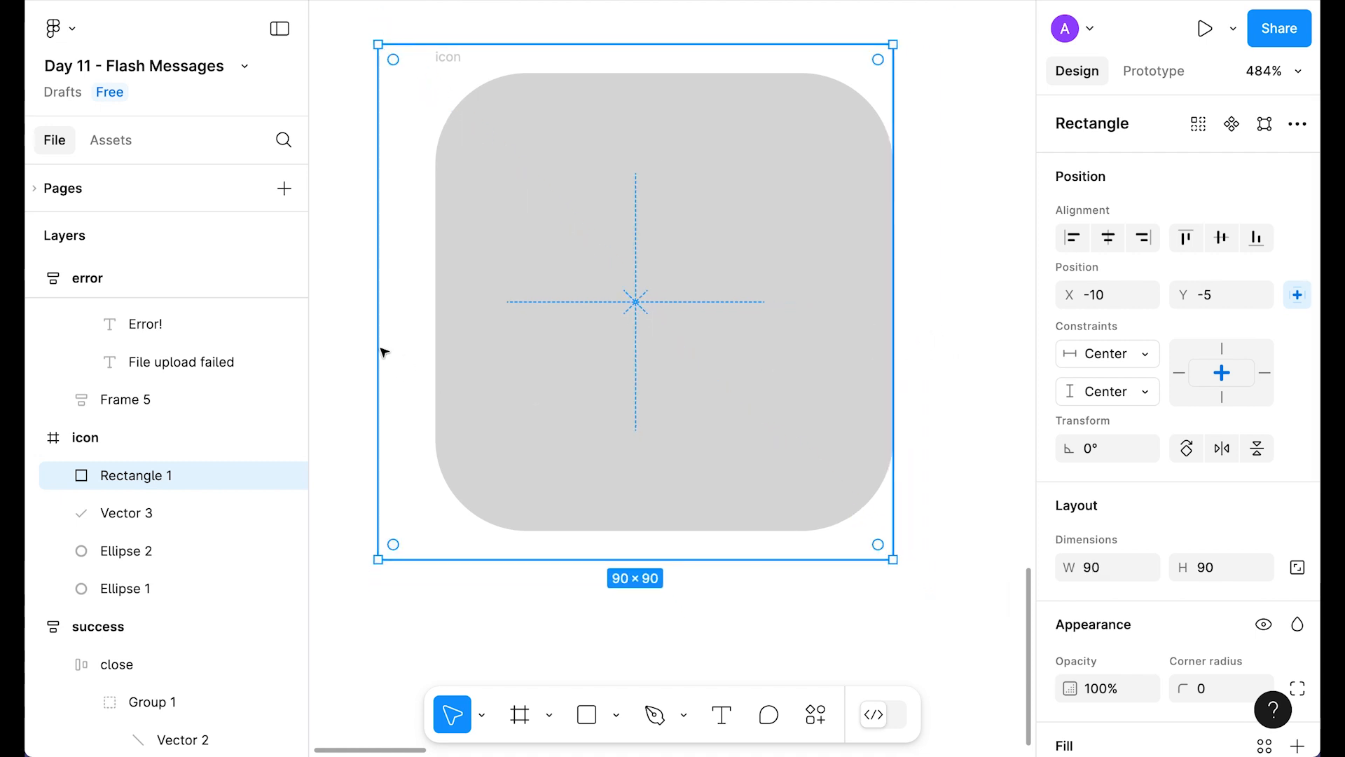
pyautogui.moveTo(389, 345); pyautogui.dragTo(445, 346)
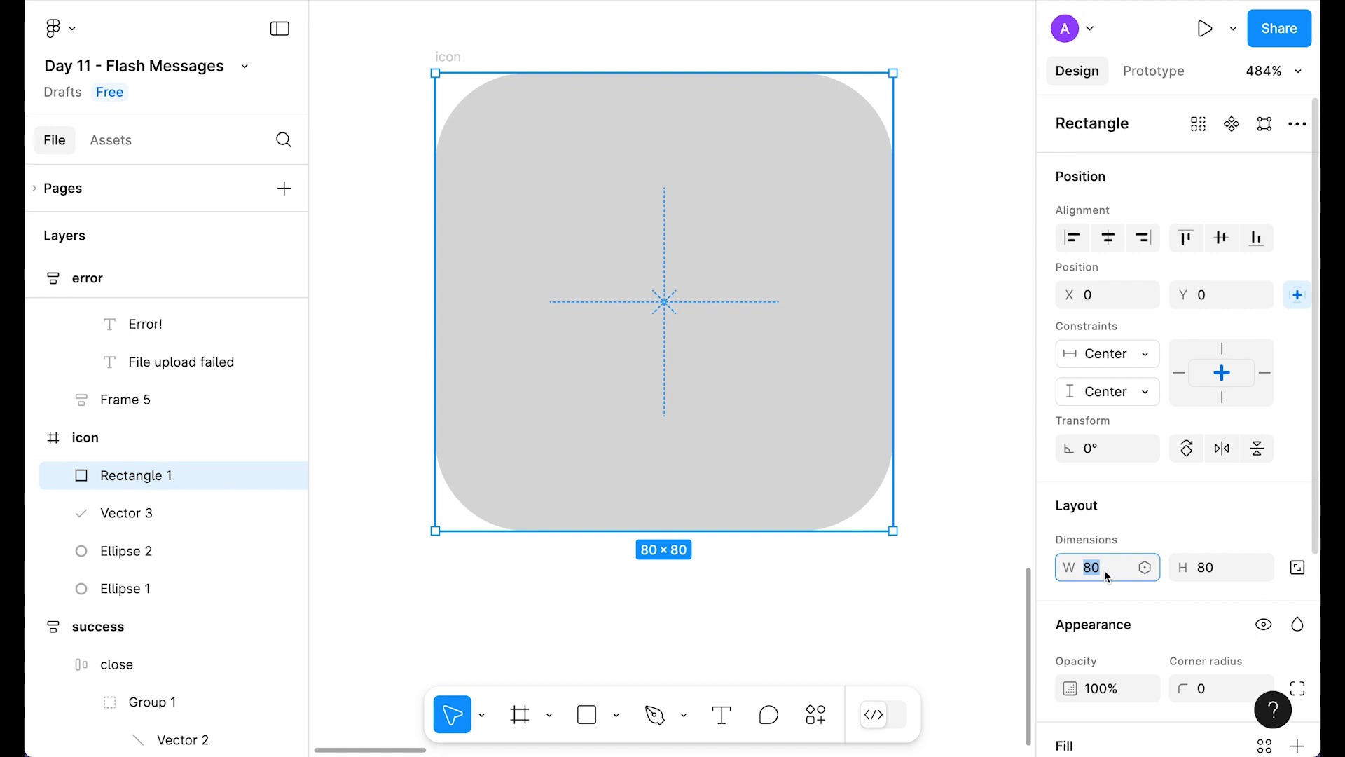
pyautogui.write('40')
pyautogui.press('Return')
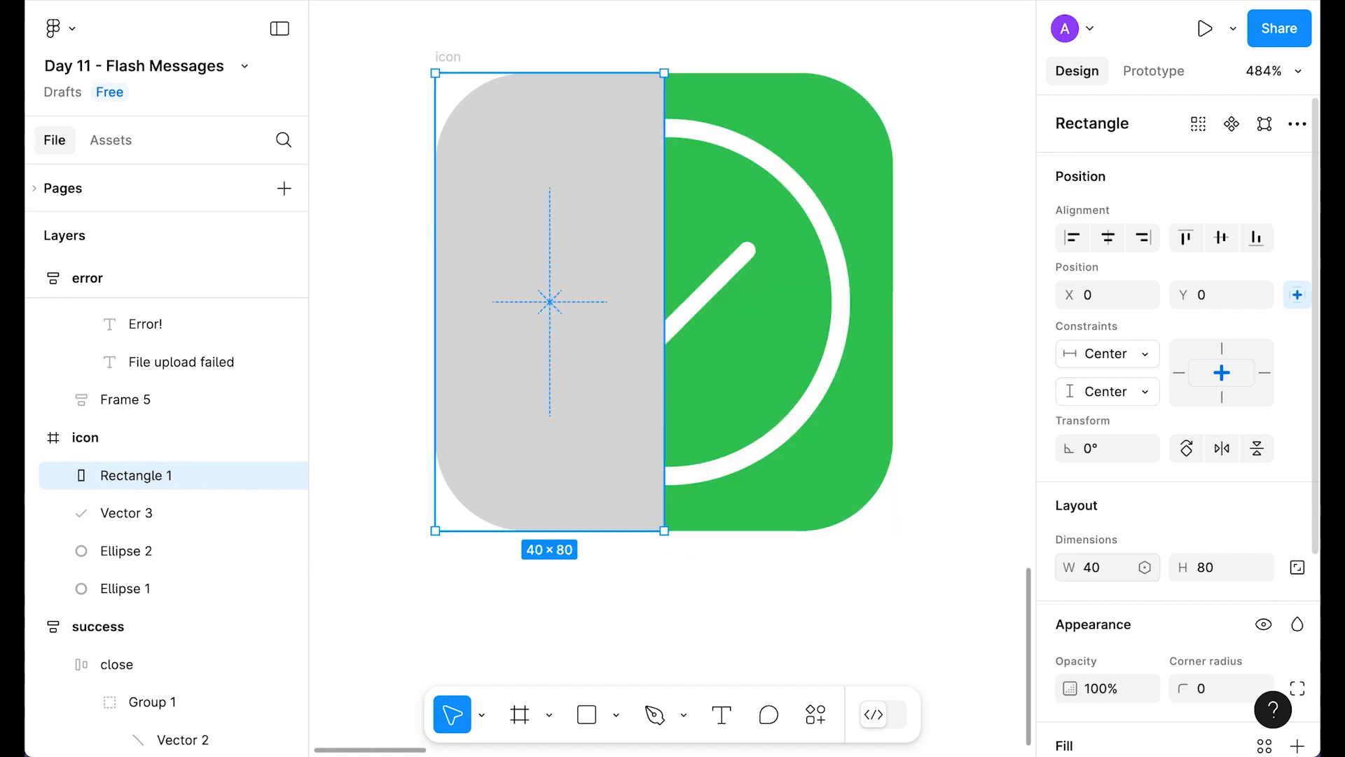
# Duplicate the 40 × 80 rectangle onto the icon's right half and reorder the layers so each rectangle sits directly beneath its own circle.
pyautogui.keyDown('alt'); pyautogui.moveTo(549, 406); pyautogui.dragTo(755, 432); pyautogui.keyUp('alt')
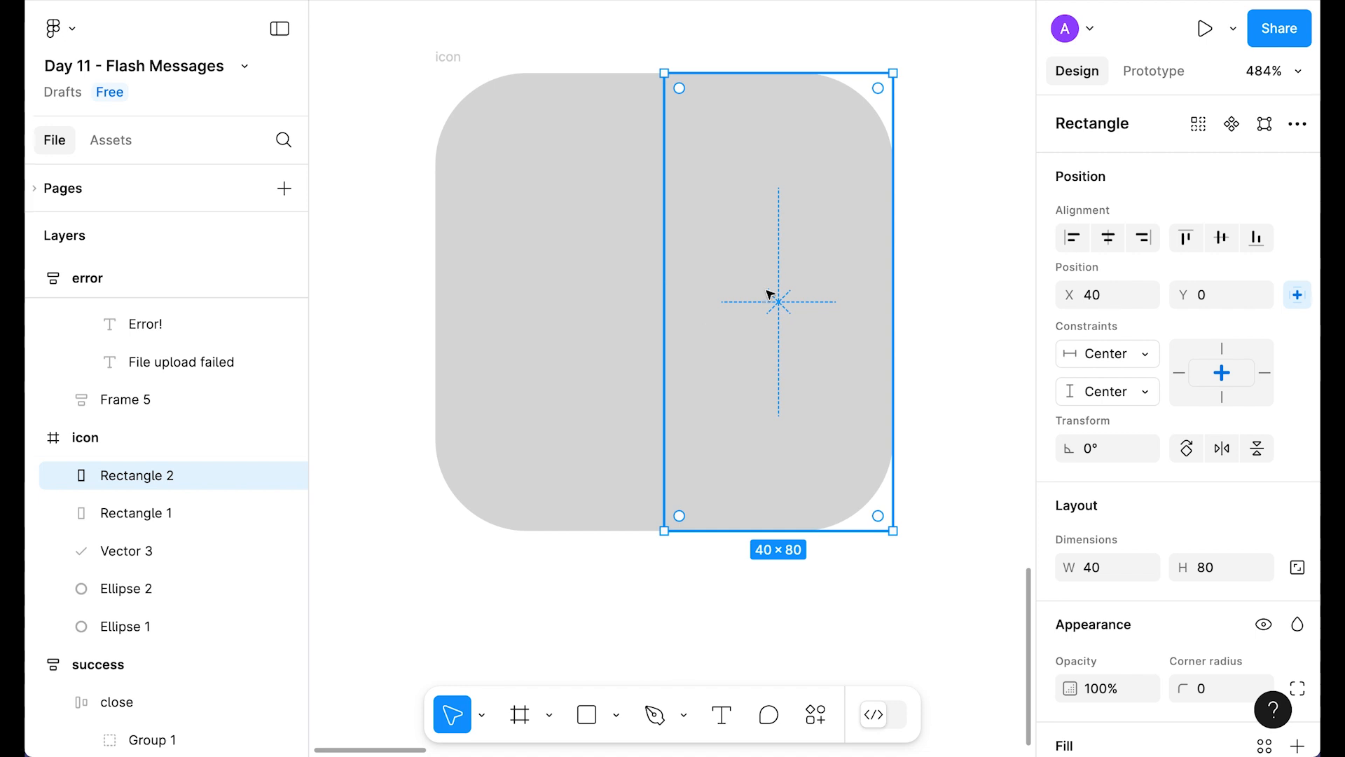
pyautogui.click(151, 517)
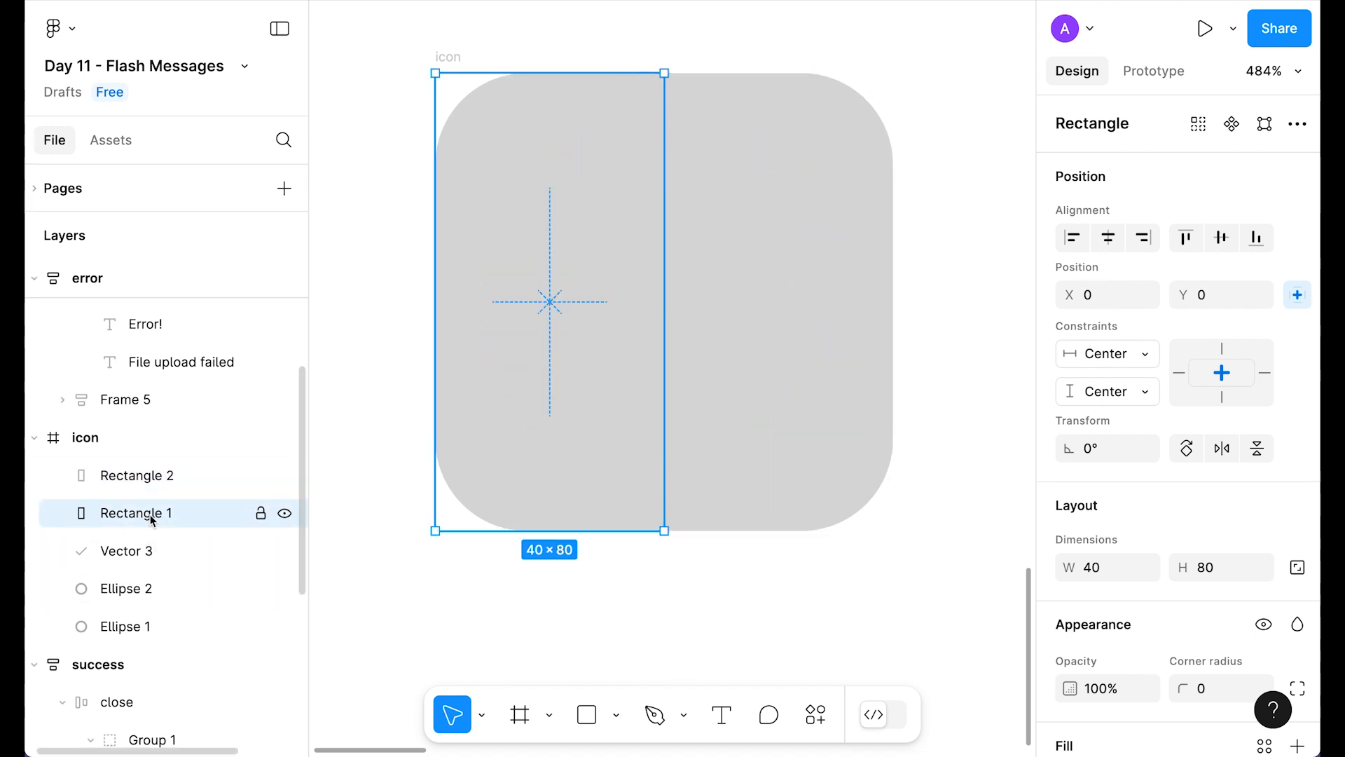
pyautogui.moveTo(136, 564); pyautogui.dragTo(120, 638)
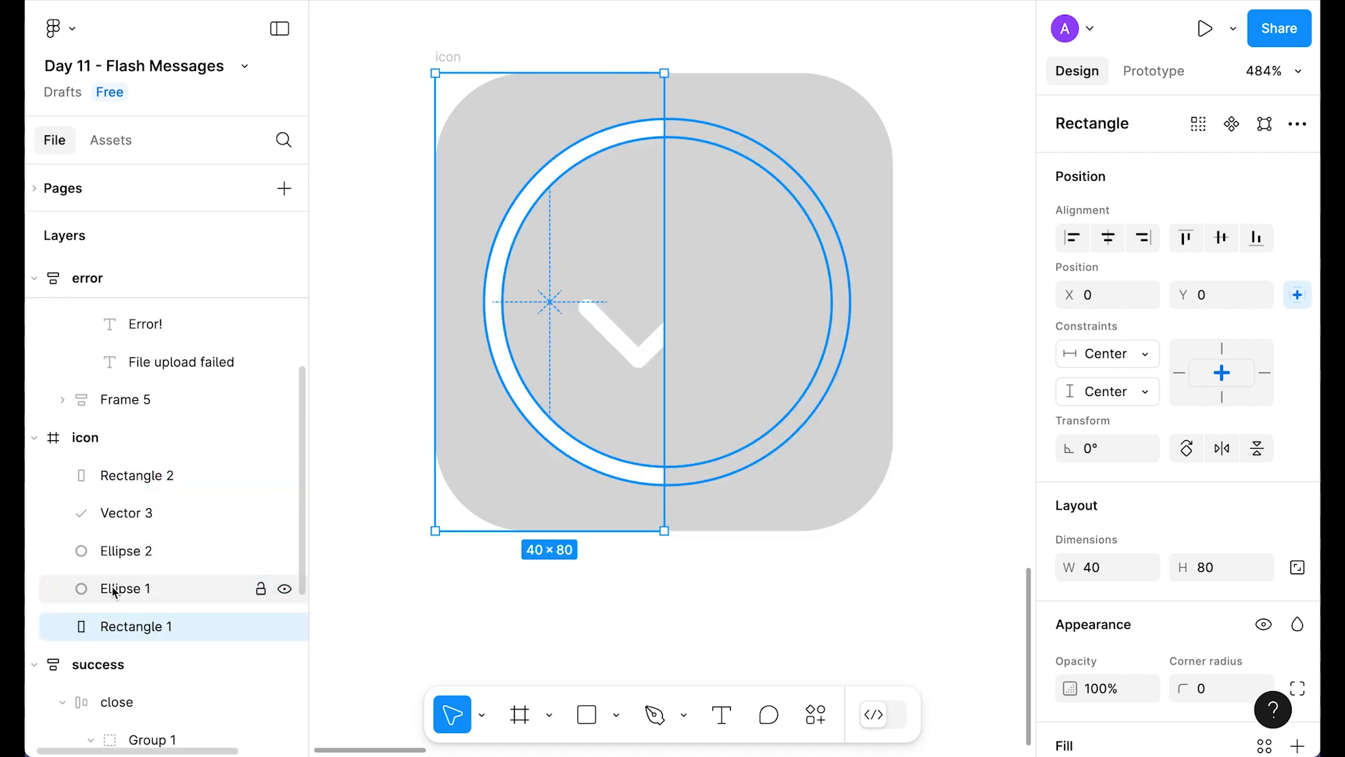
pyautogui.click(133, 484)
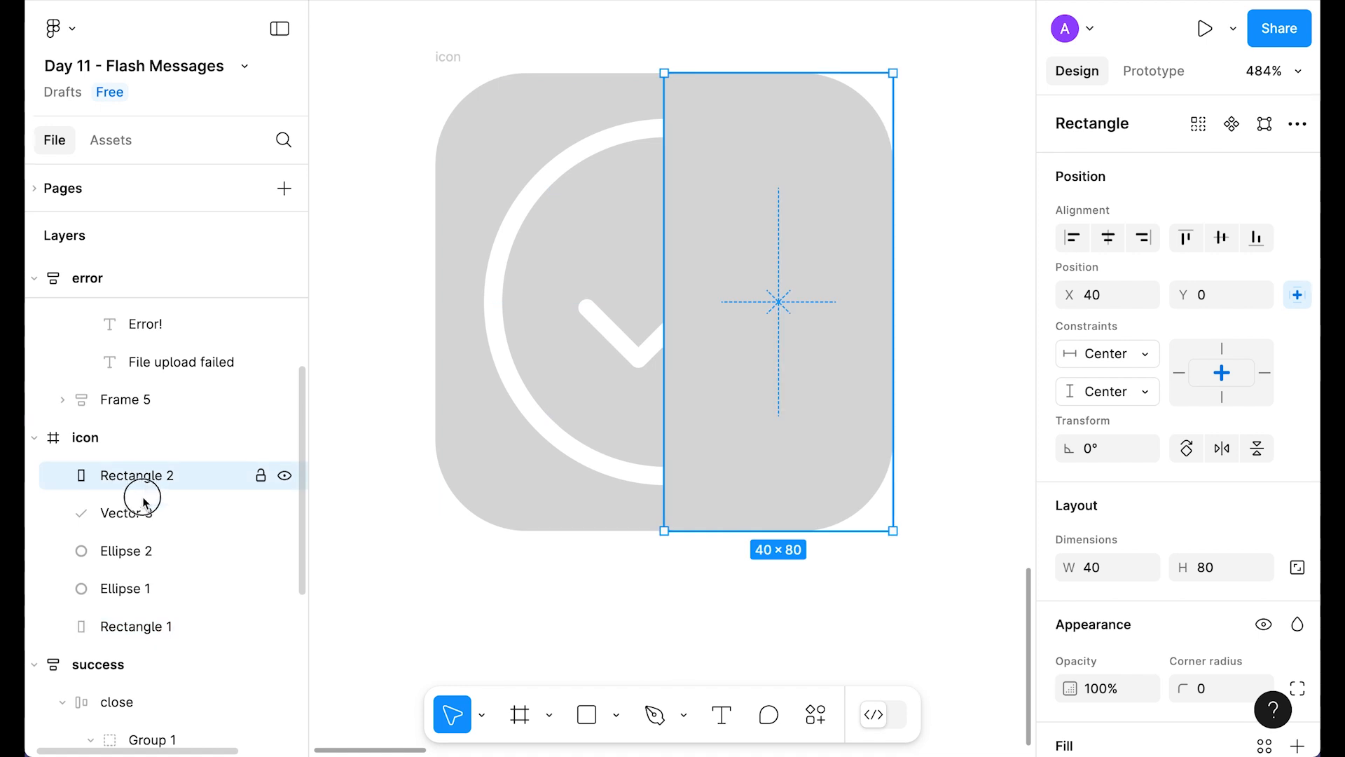
pyautogui.moveTo(143, 502); pyautogui.dragTo(138, 560)
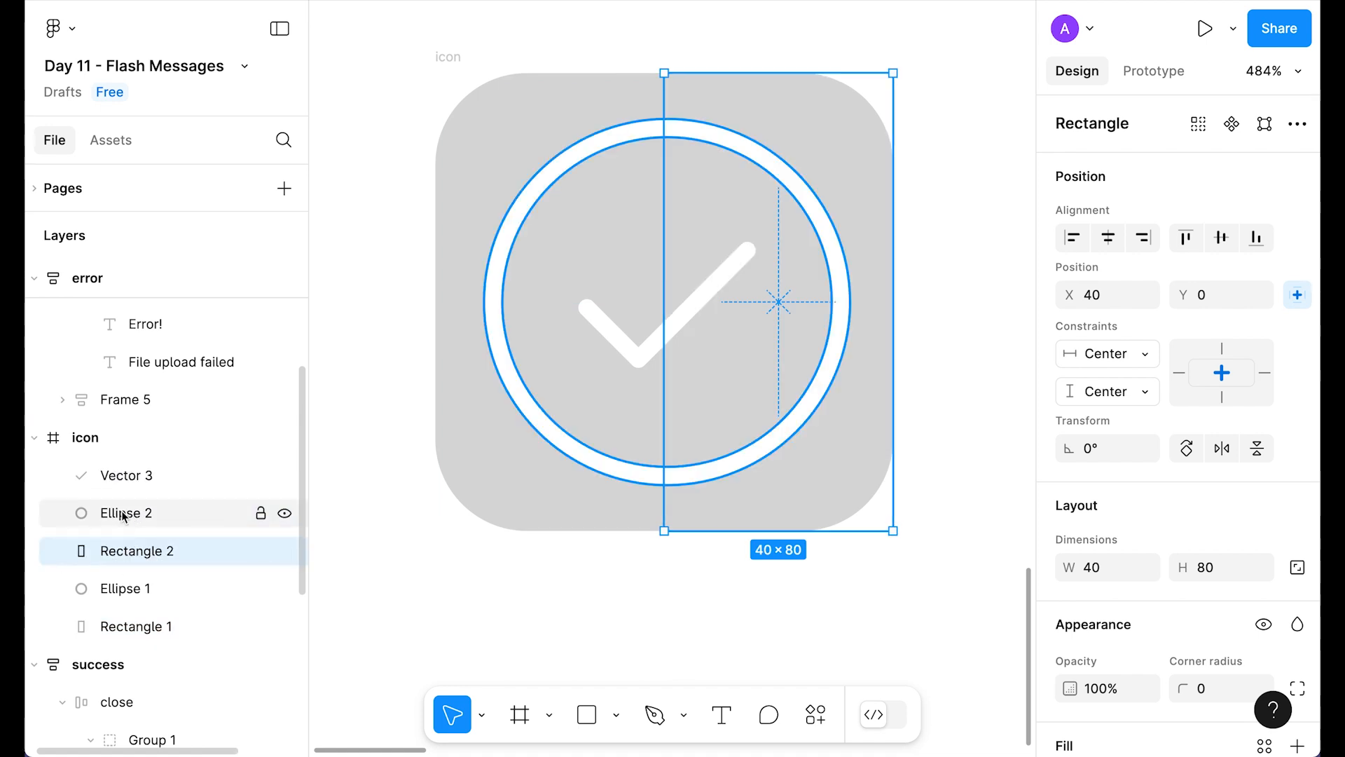
# Mask the lower circle, Ellipse 1, with the rectangle covering the icon's left half.
pyautogui.click(126, 627)
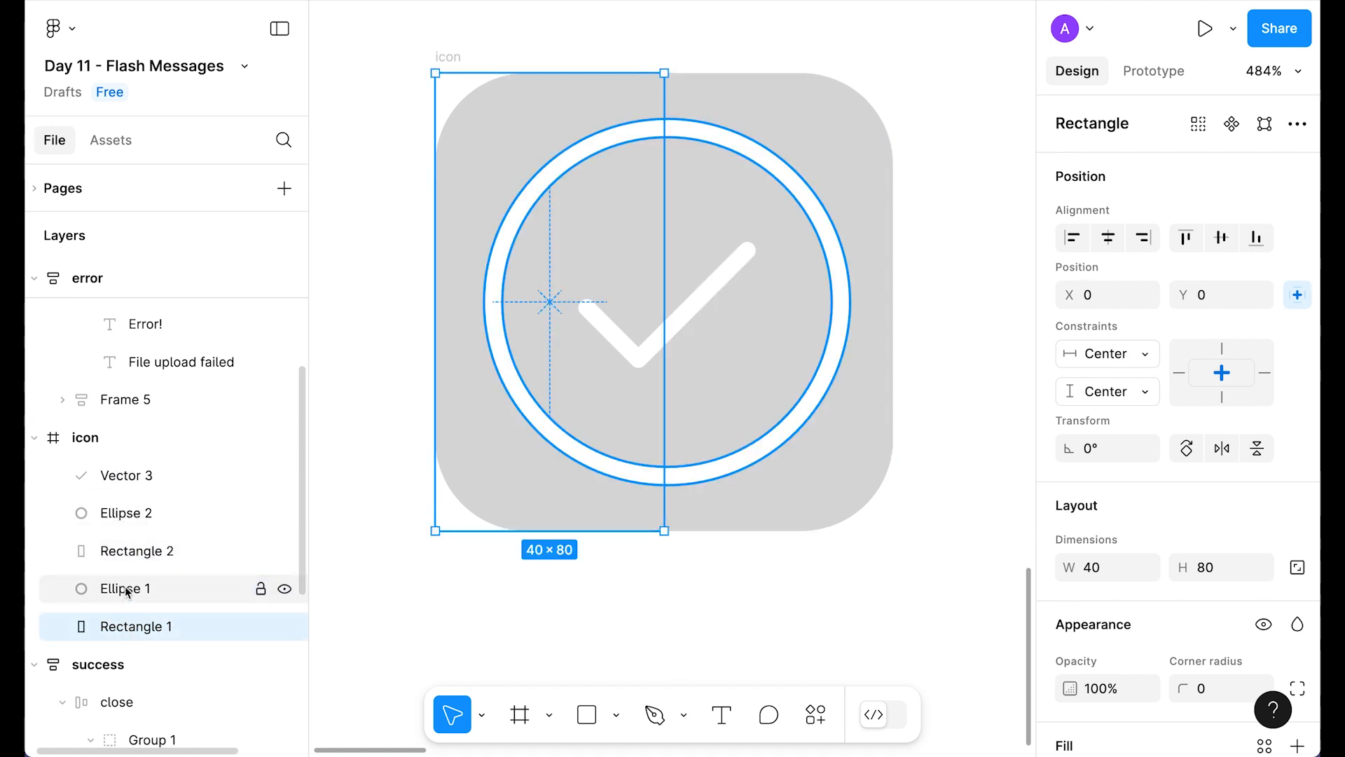
pyautogui.keyDown('shift'); pyautogui.click(128, 591); pyautogui.keyUp('shift')
pyautogui.rightClick(522, 381)
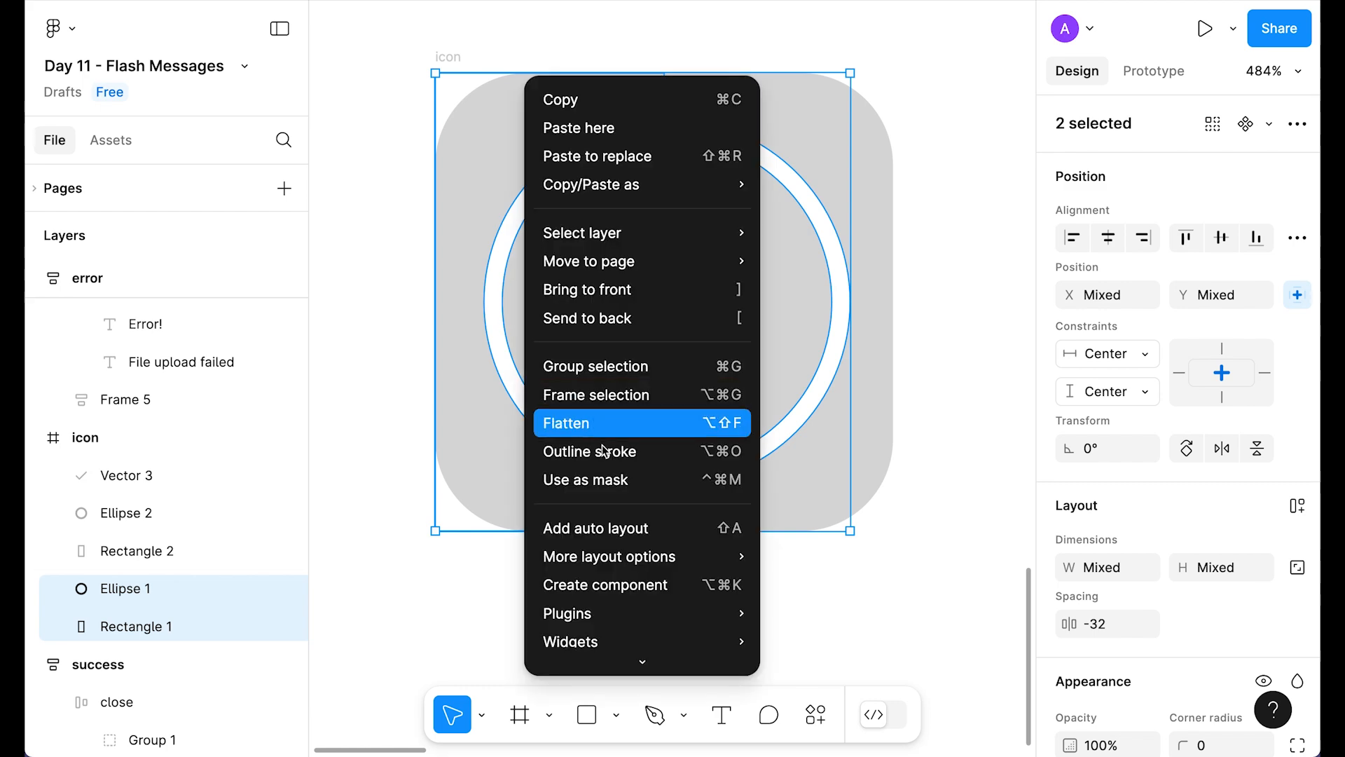
pyautogui.click(588, 477)
# Mask the upper circle, Ellipse 2, with the rectangle covering the icon's right half.
pyautogui.click(132, 555)
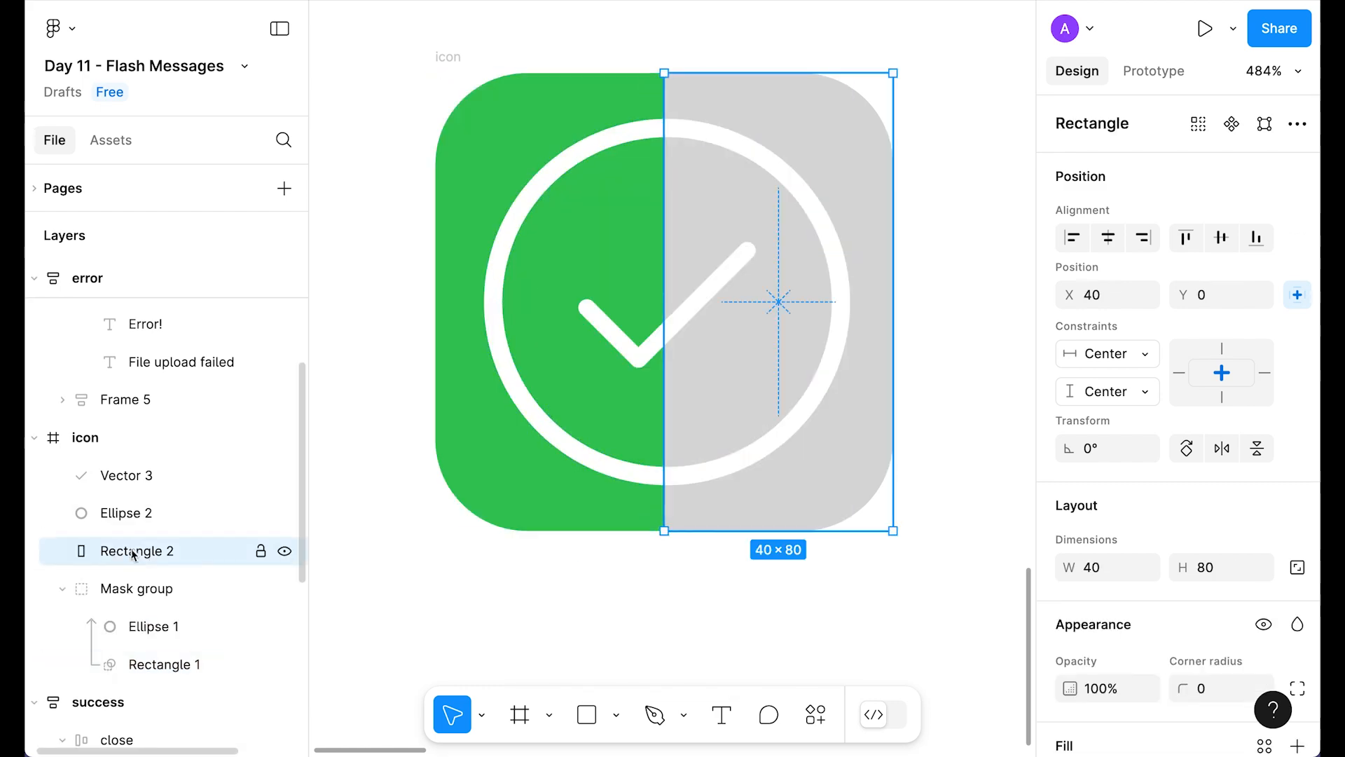
pyautogui.keyDown('shift'); pyautogui.click(128, 512); pyautogui.keyUp('shift')
pyautogui.rightClick(130, 512)
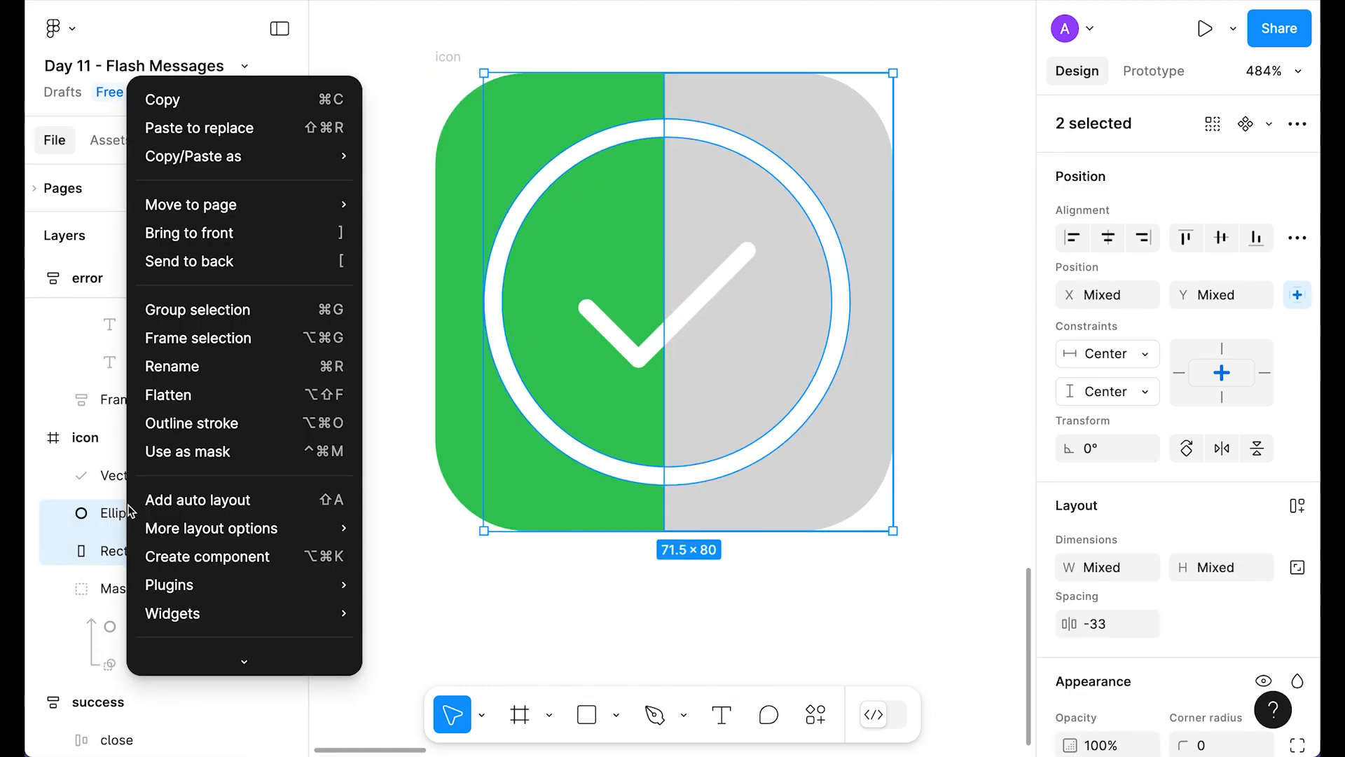
pyautogui.click(254, 452)
# Move the left-half mask rectangle straight up out of the icon frame, hiding the circle's left half.
pyautogui.click(517, 475)
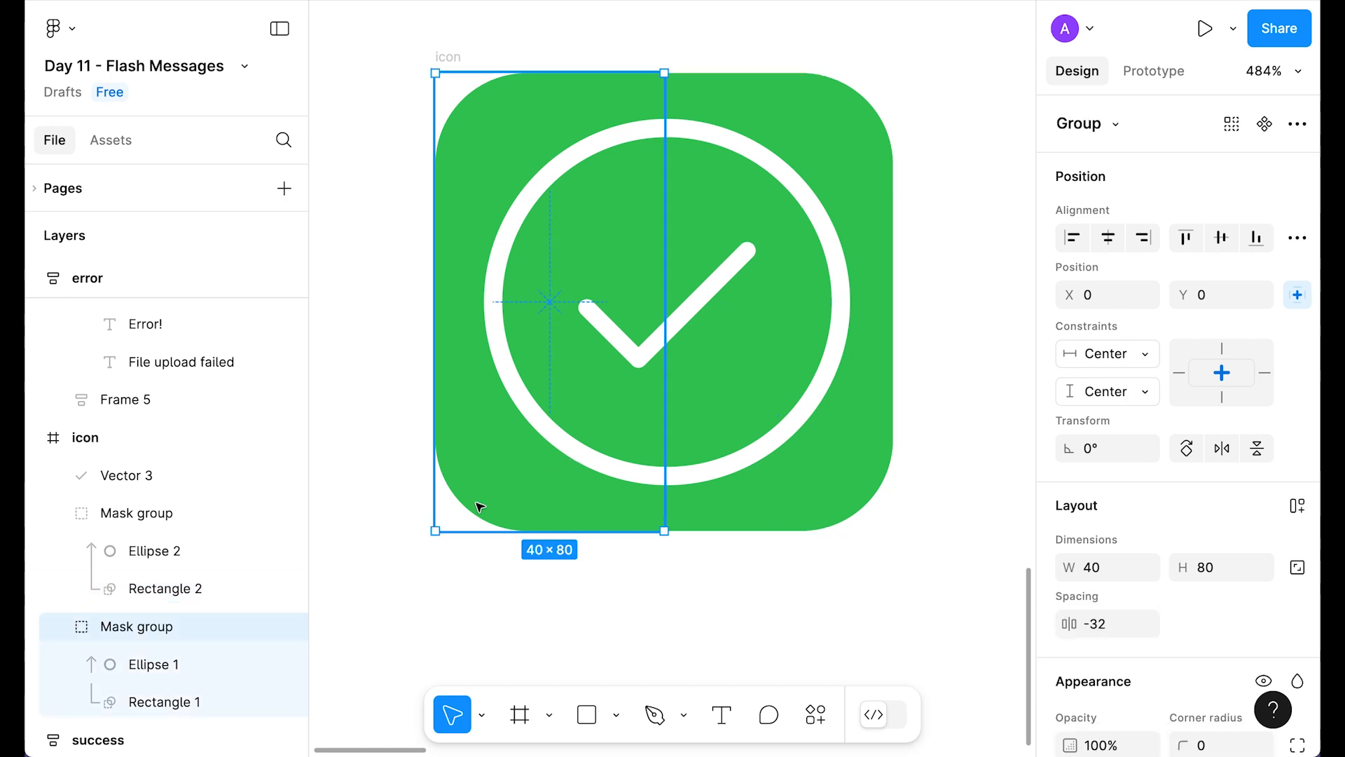
pyautogui.click(139, 702)
pyautogui.hotkey('shift', 'Up')
pyautogui.hotkey('shift', 'Up')
pyautogui.hotkey('shift', 'Up')
pyautogui.hotkey('shift', 'Up')
pyautogui.hotkey('shift', 'Up')
pyautogui.hotkey('shift', 'Up')
pyautogui.hotkey('shift', 'Up')
pyautogui.hotkey('shift', 'Up')
pyautogui.hotkey('shift', 'Up')
pyautogui.hotkey('shift', 'Up')
pyautogui.hotkey('shift', 'Up')
pyautogui.hotkey('shift', 'Up')
pyautogui.hotkey('shift', 'Up')
pyautogui.hotkey('shift', 'Up')
pyautogui.hotkey('shift', 'Up')
pyautogui.hotkey('shift', 'Up')
pyautogui.hotkey('shift', 'Up')
pyautogui.hotkey('shift', 'Up')
pyautogui.hotkey('shift', 'Up')
pyautogui.hotkey('shift', 'Up')
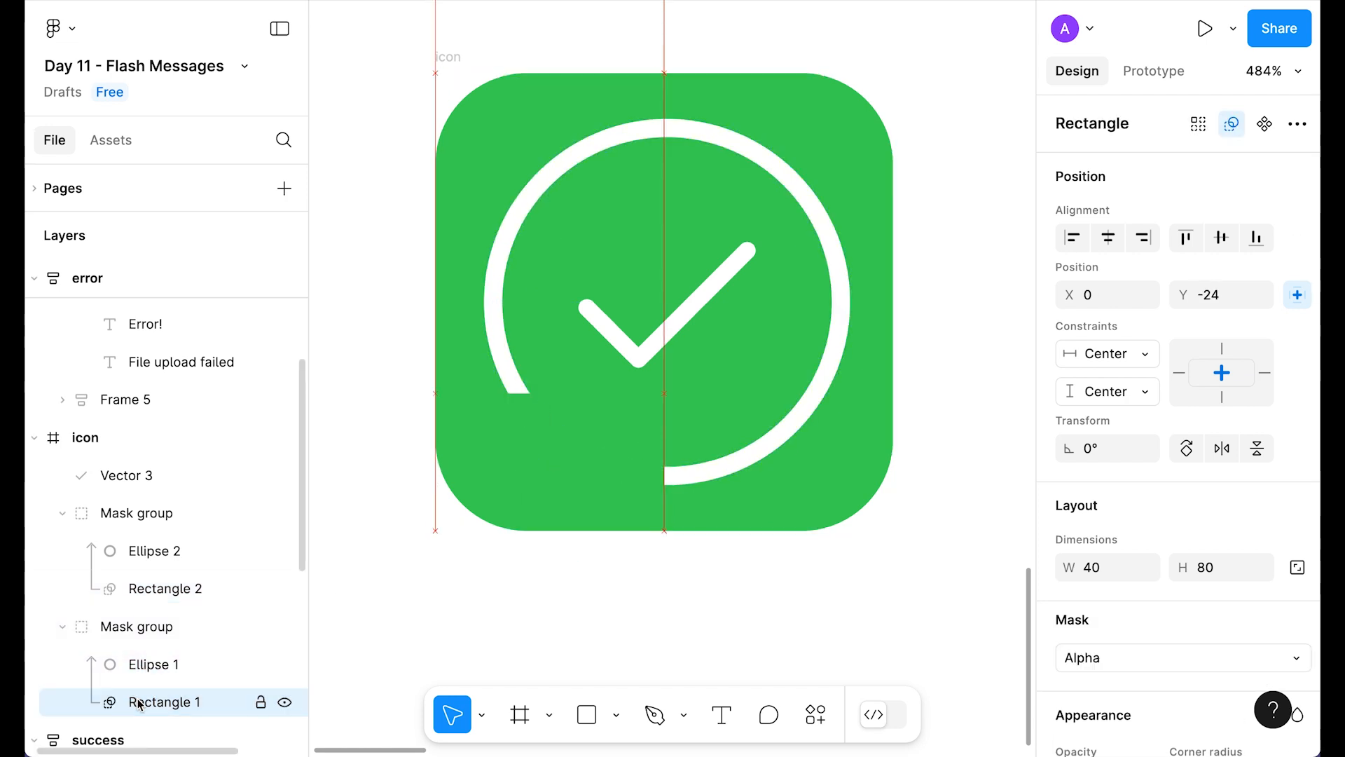
pyautogui.click(754, 103)
# Move the right-half mask rectangle straight down to Y 80, hiding the circle's right half.
pyautogui.click(171, 590)
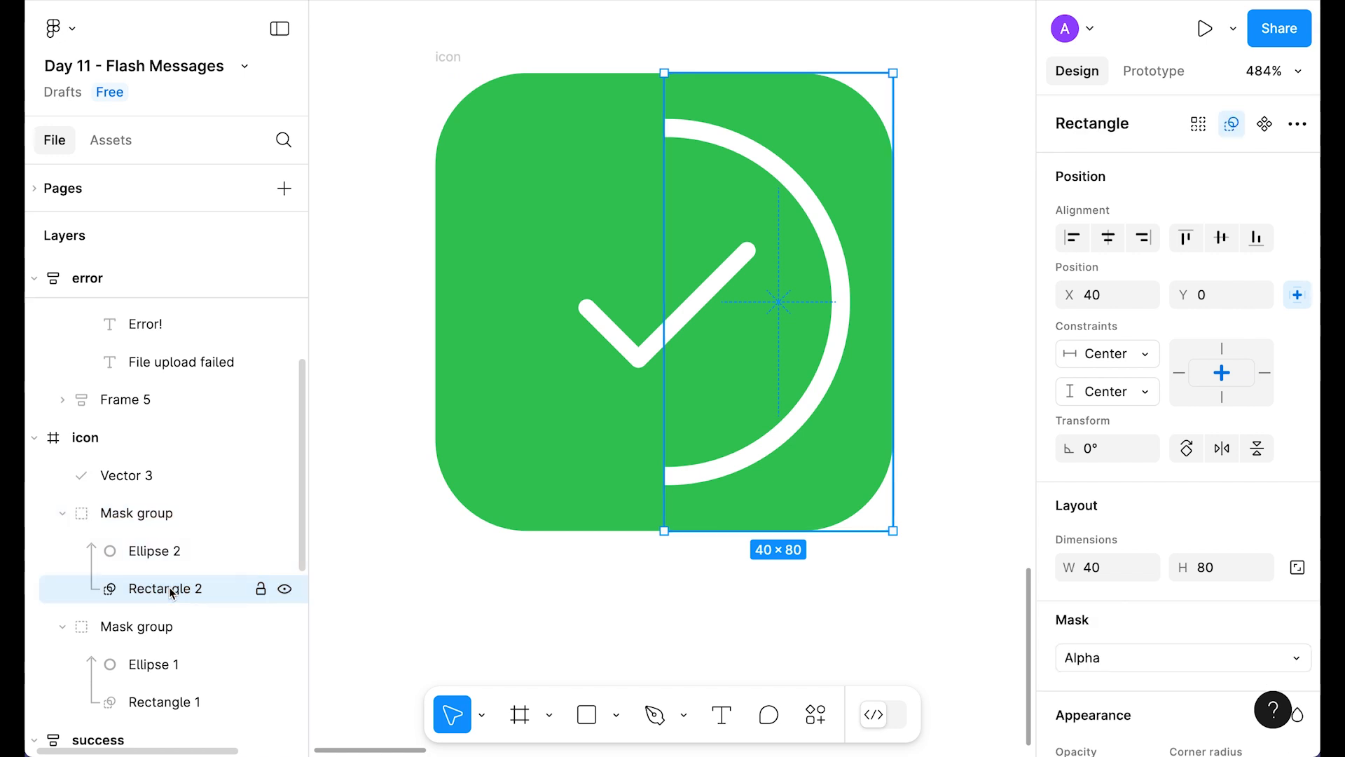
pyautogui.hotkey('shift', 'Down')
pyautogui.hotkey('shift', 'Down')
pyautogui.hotkey('shift', 'Down')
pyautogui.hotkey('shift', 'Down')
pyautogui.hotkey('shift', 'Down')
pyautogui.hotkey('shift', 'Down')
pyautogui.hotkey('shift', 'Down')
pyautogui.hotkey('shift', 'Down')
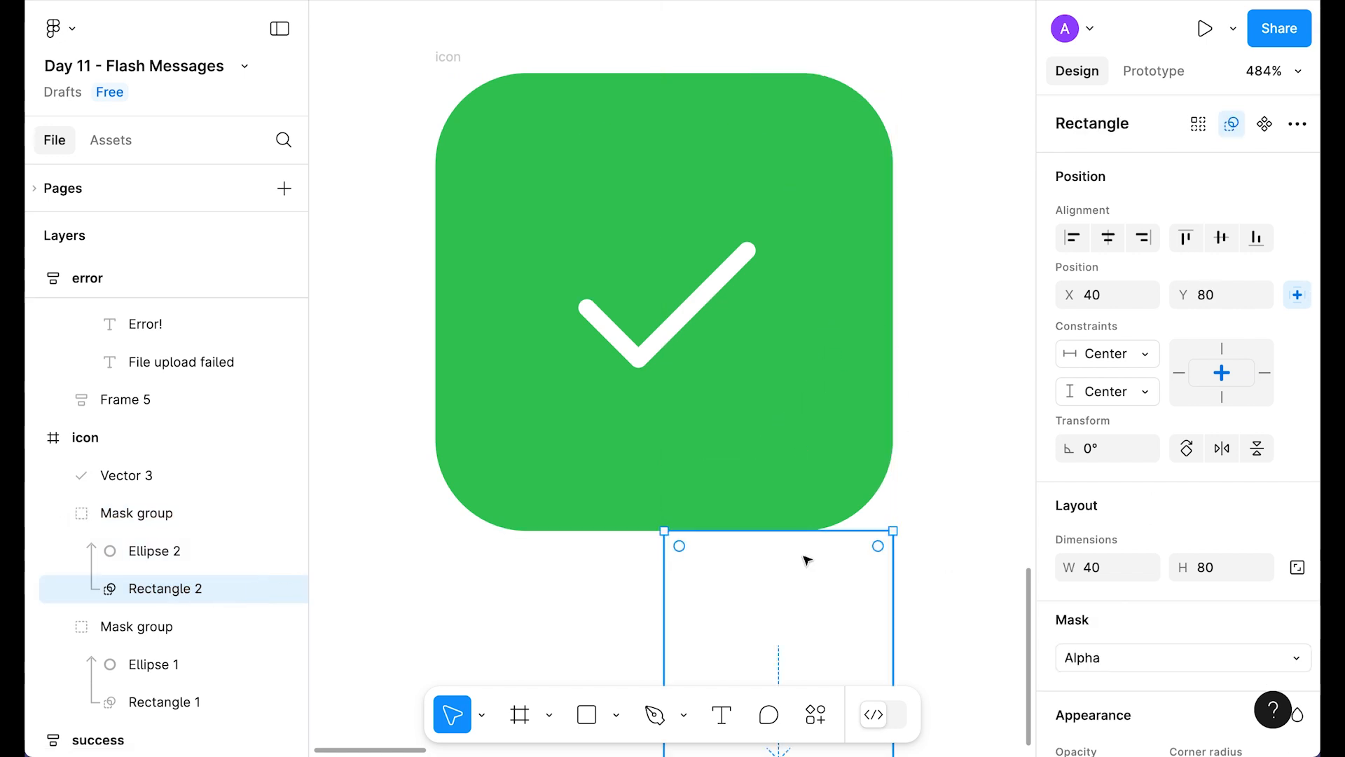
pyautogui.click(969, 300)
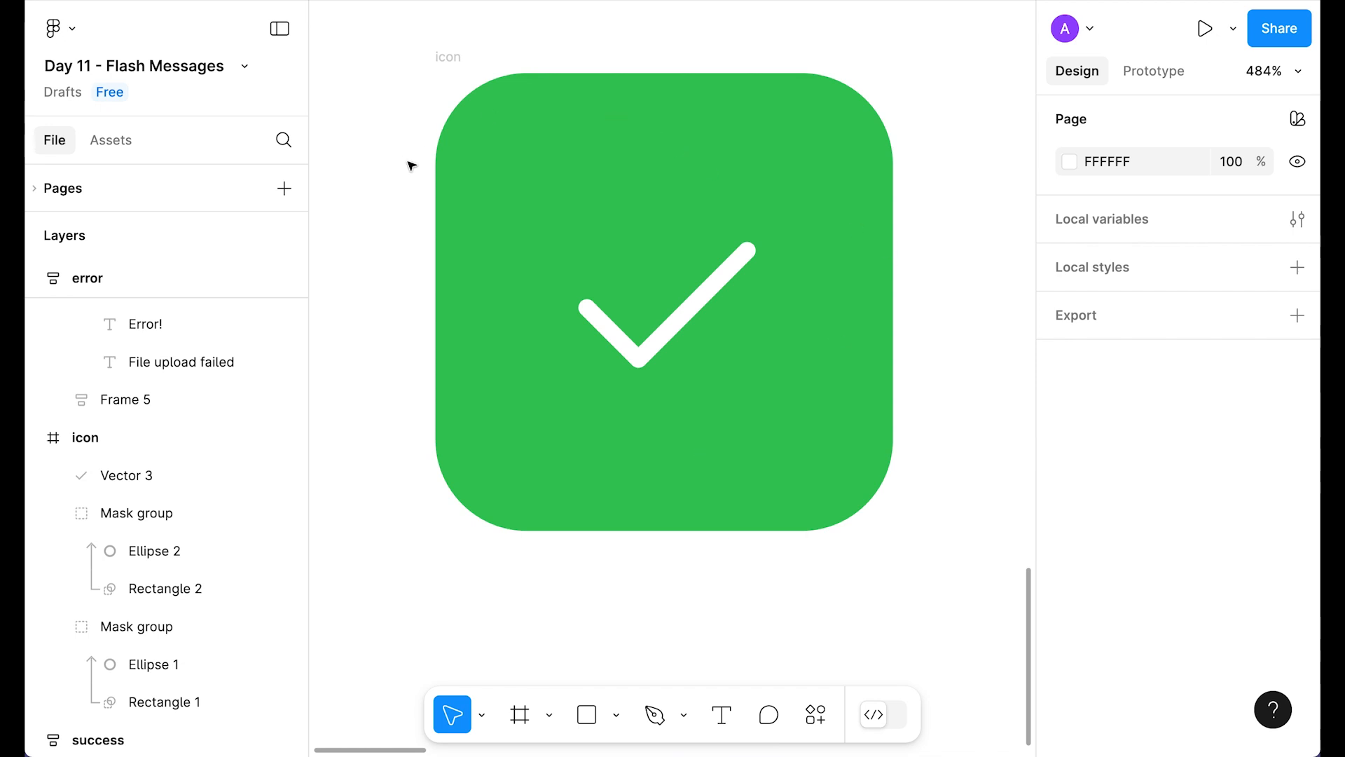
# Add a 50 × 50 rectangle over the checkmark and centre it horizontally and vertically in the icon frame.
pyautogui.click(636, 359)
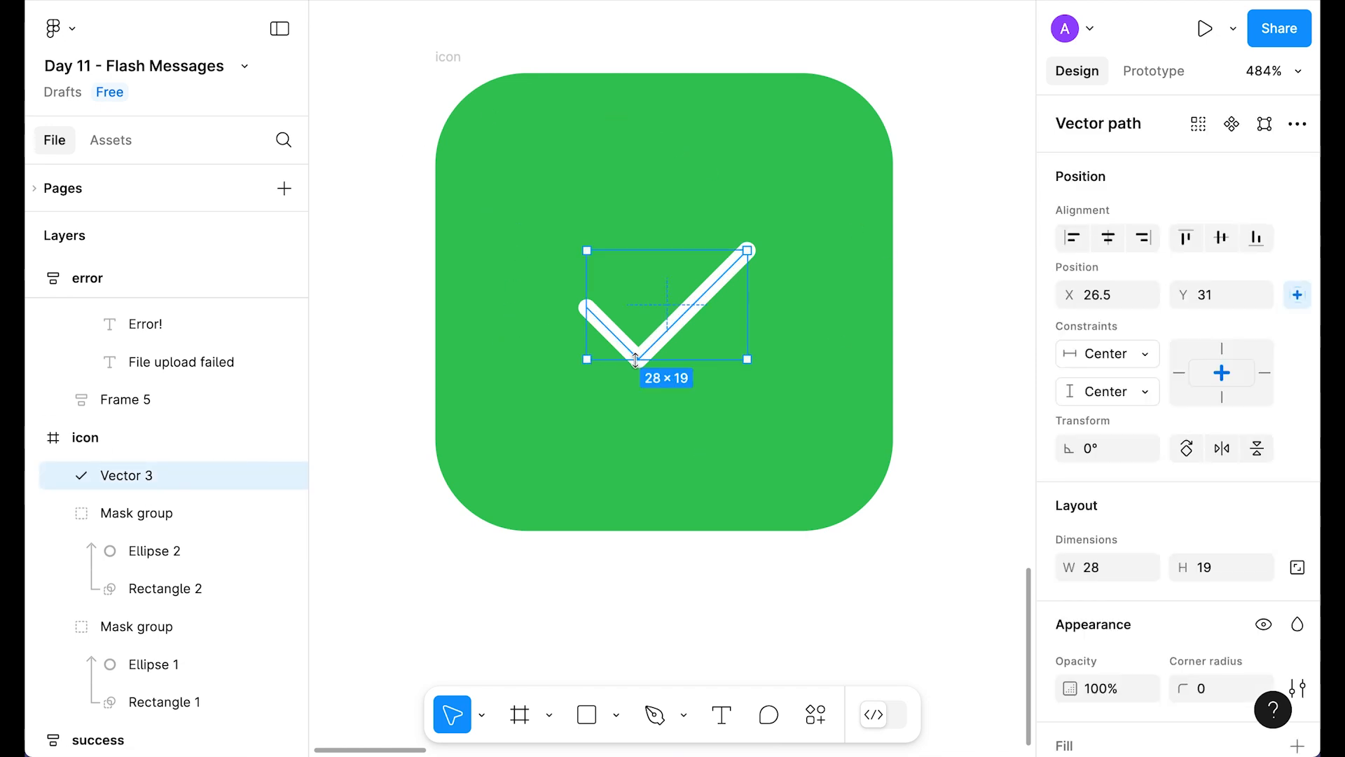
pyautogui.press('r')
pyautogui.click(628, 196)
pyautogui.moveTo(671, 222); pyautogui.dragTo(670, 259)
pyautogui.click(1231, 569)
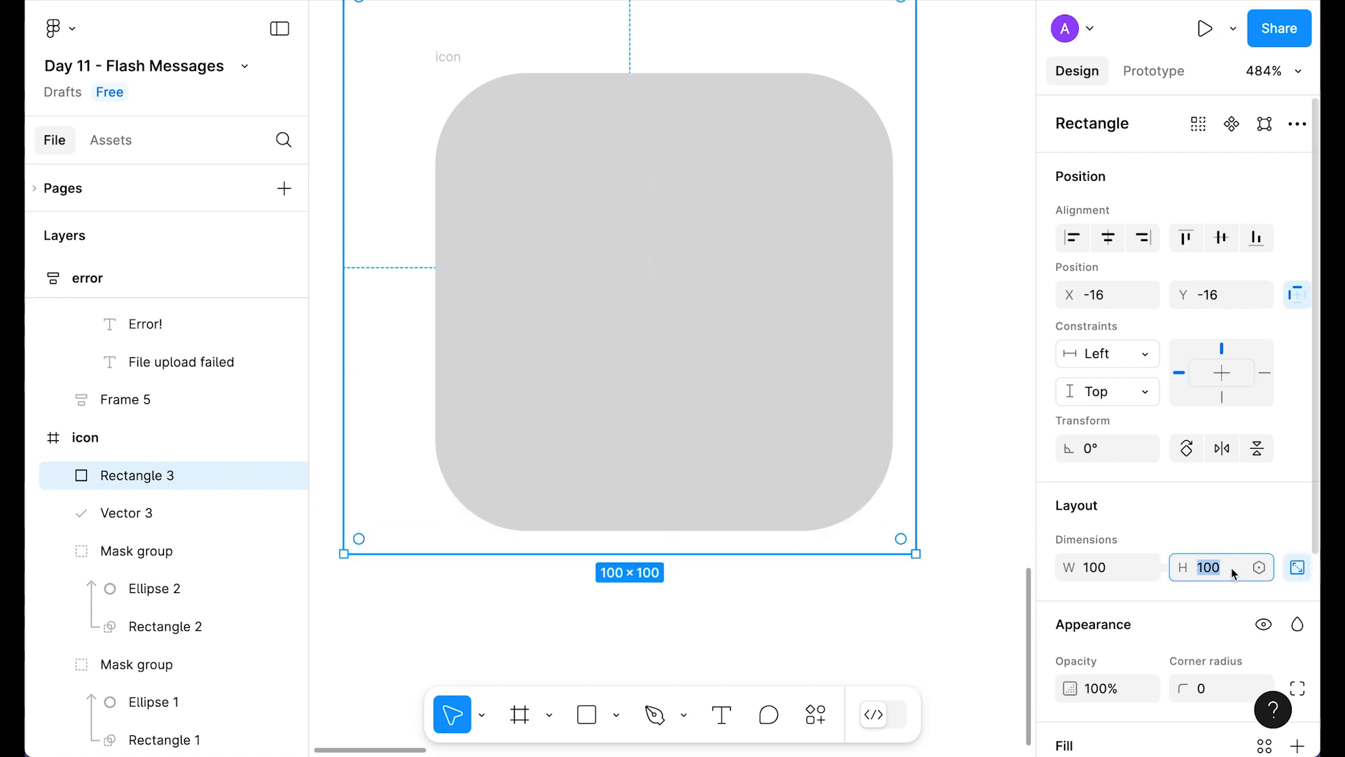
pyautogui.write('50')
pyautogui.press('Return')
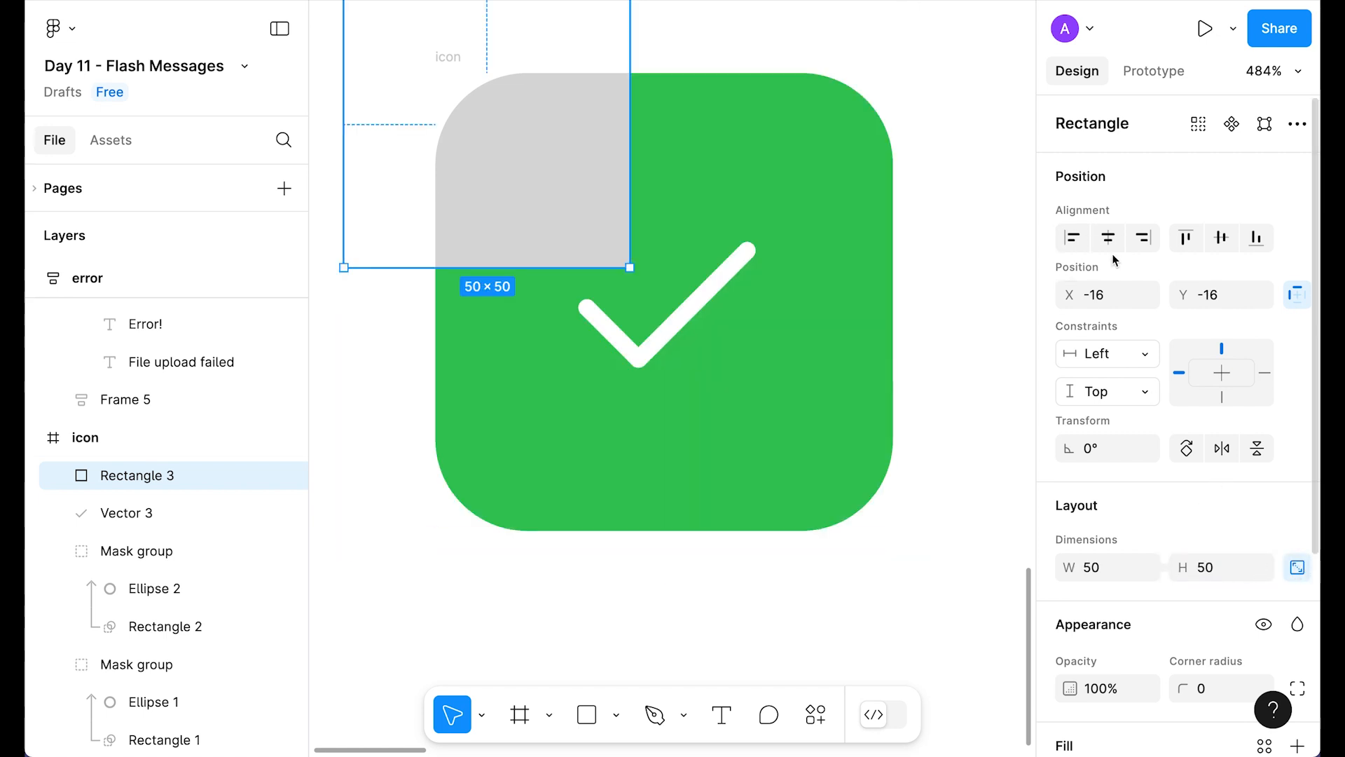
pyautogui.click(1108, 238)
pyautogui.click(1221, 238)
# Resize the rectangle over the checkmark to 40 × 40 and centre it in the icon frame again.
pyautogui.click(1225, 574)
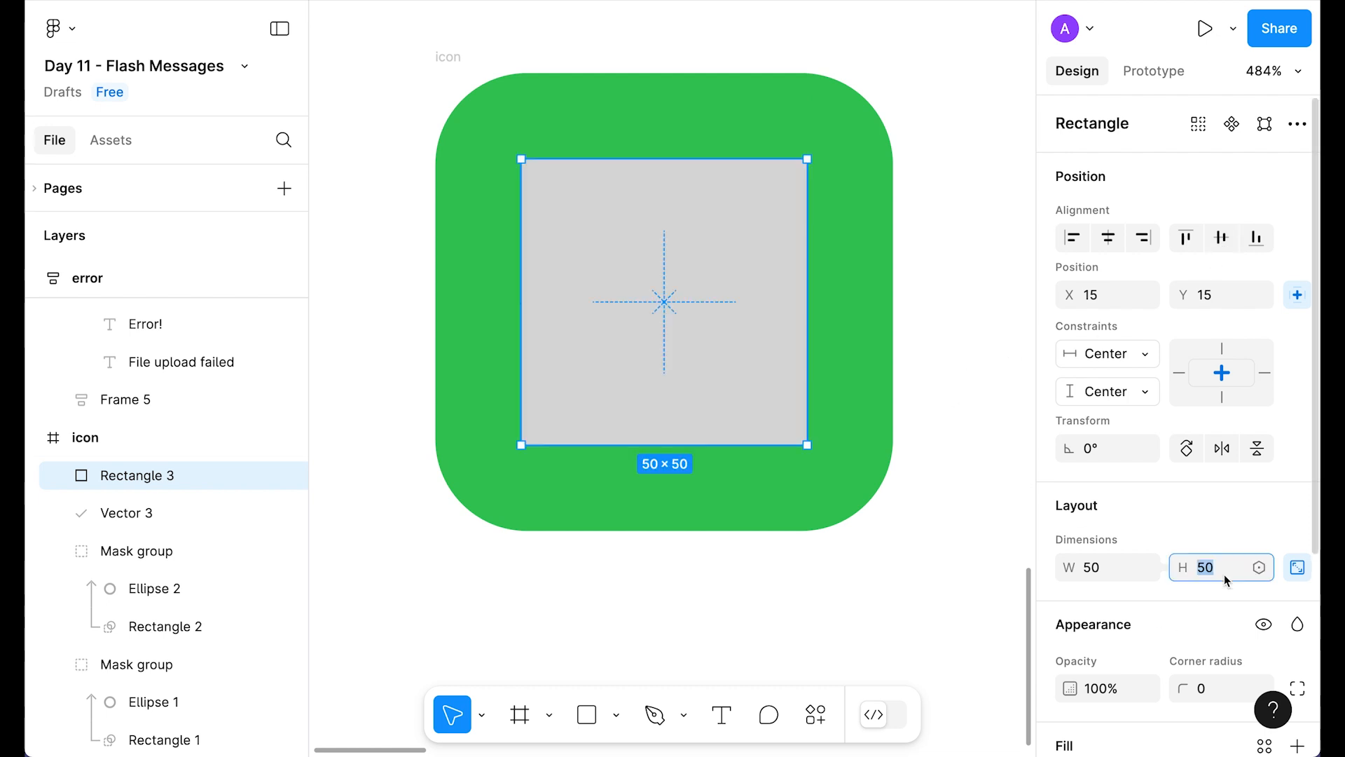
pyautogui.write('40')
pyautogui.press('Return')
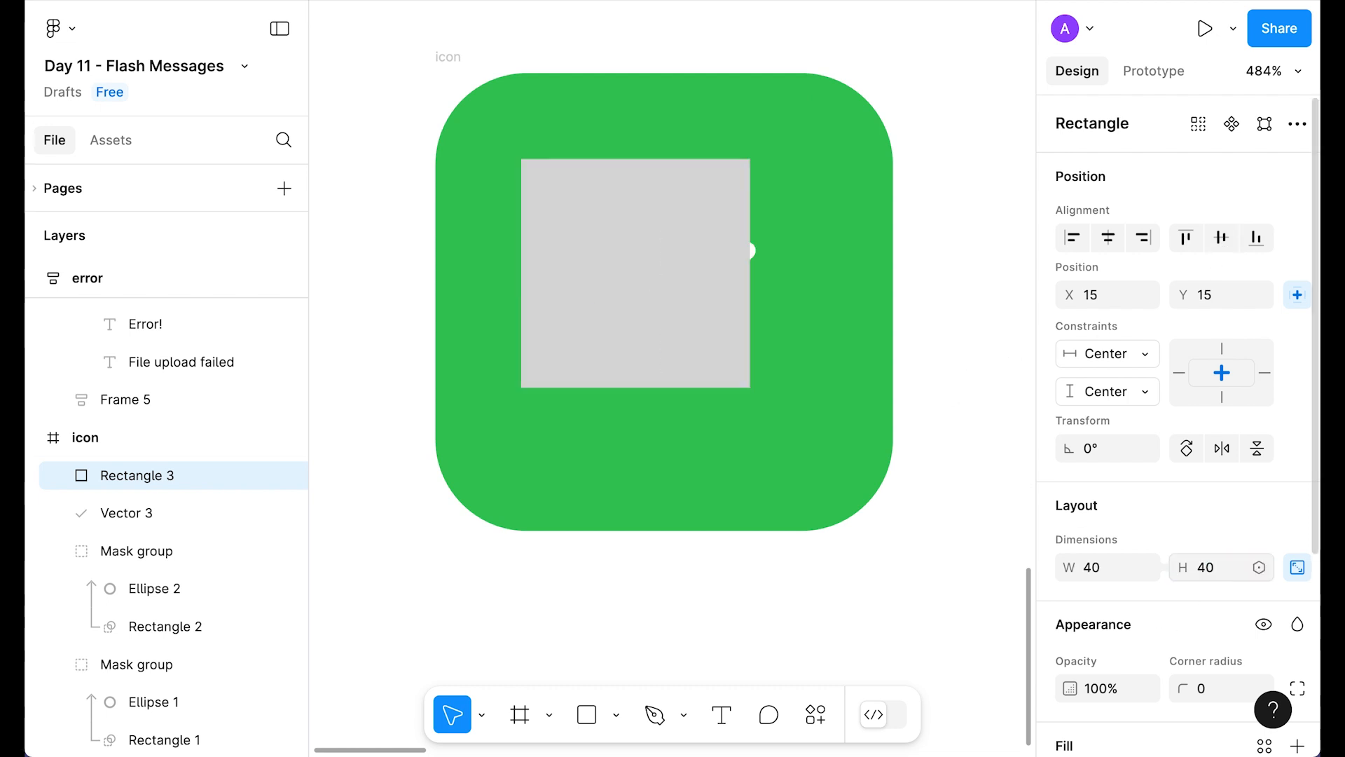
pyautogui.click(1108, 238)
pyautogui.click(1221, 238)
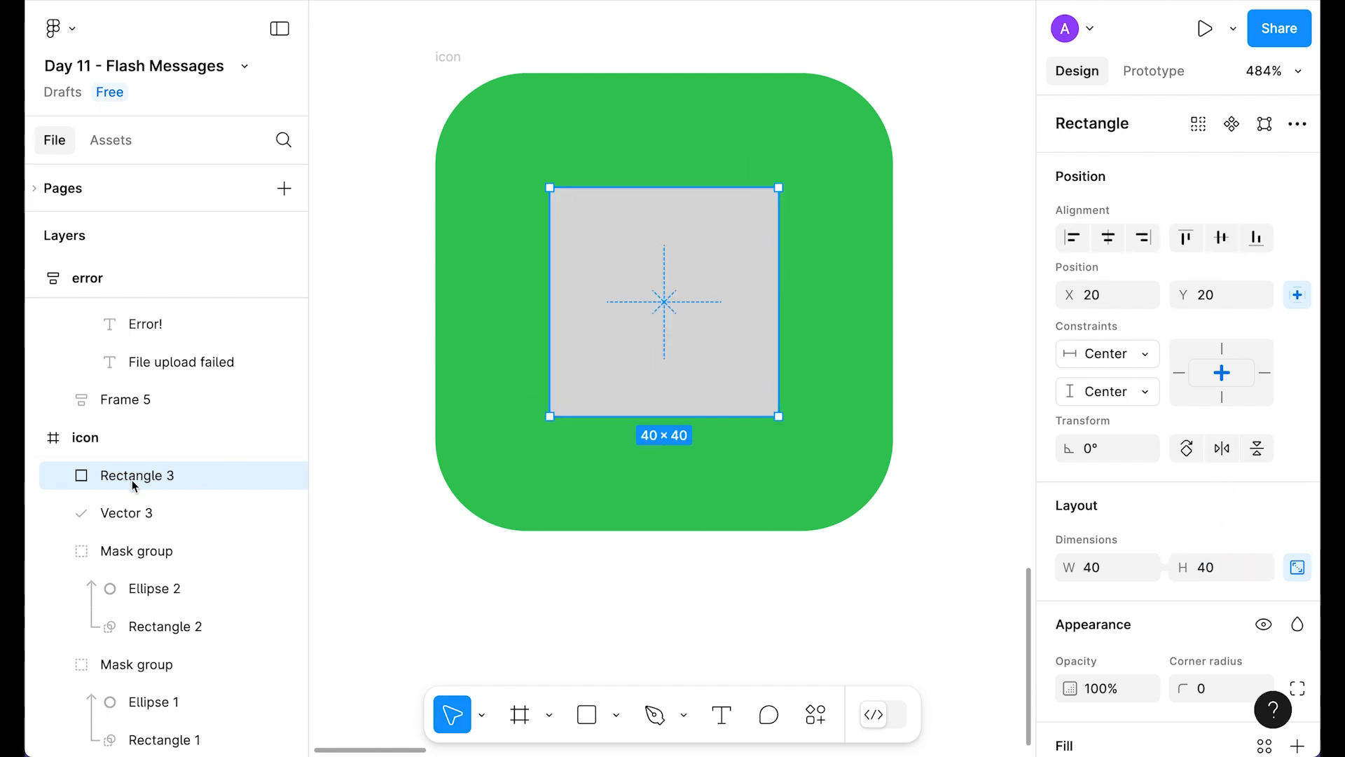
# Place the 40 × 40 rectangle beneath the checkmark in the layer order and align both to centre horizontally and vertically.
pyautogui.click(117, 518)
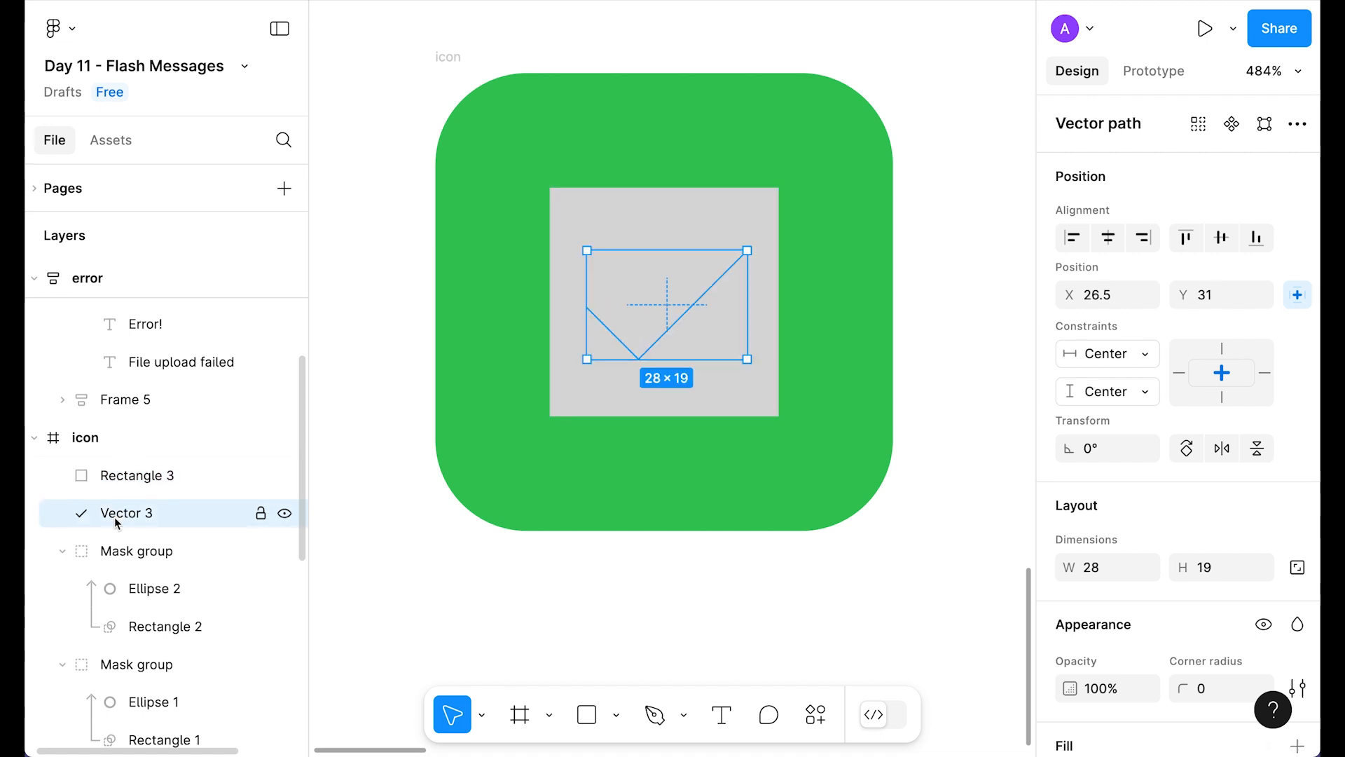
pyautogui.moveTo(132, 475); pyautogui.dragTo(132, 522)
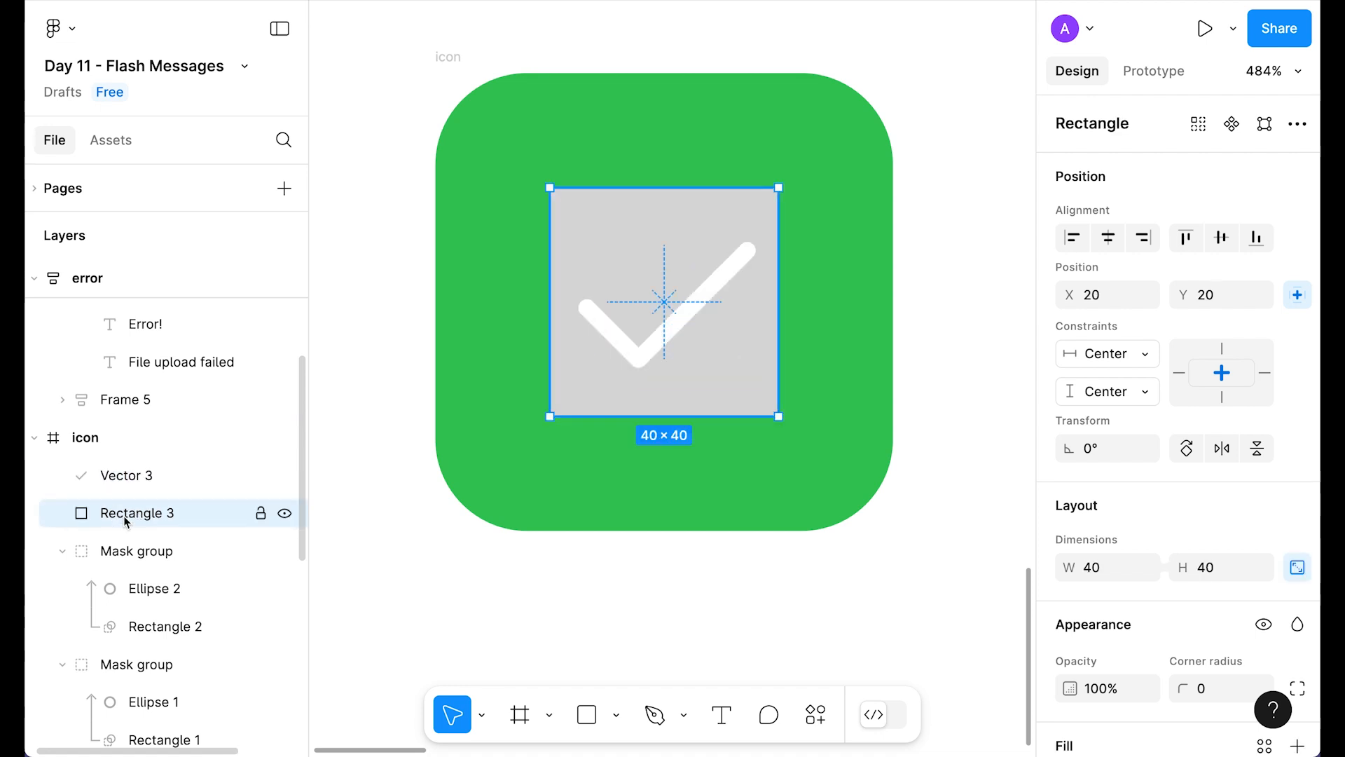
pyautogui.keyDown('shift'); pyautogui.click(129, 482); pyautogui.keyUp('shift')
pyautogui.click(1108, 237)
pyautogui.click(1221, 238)
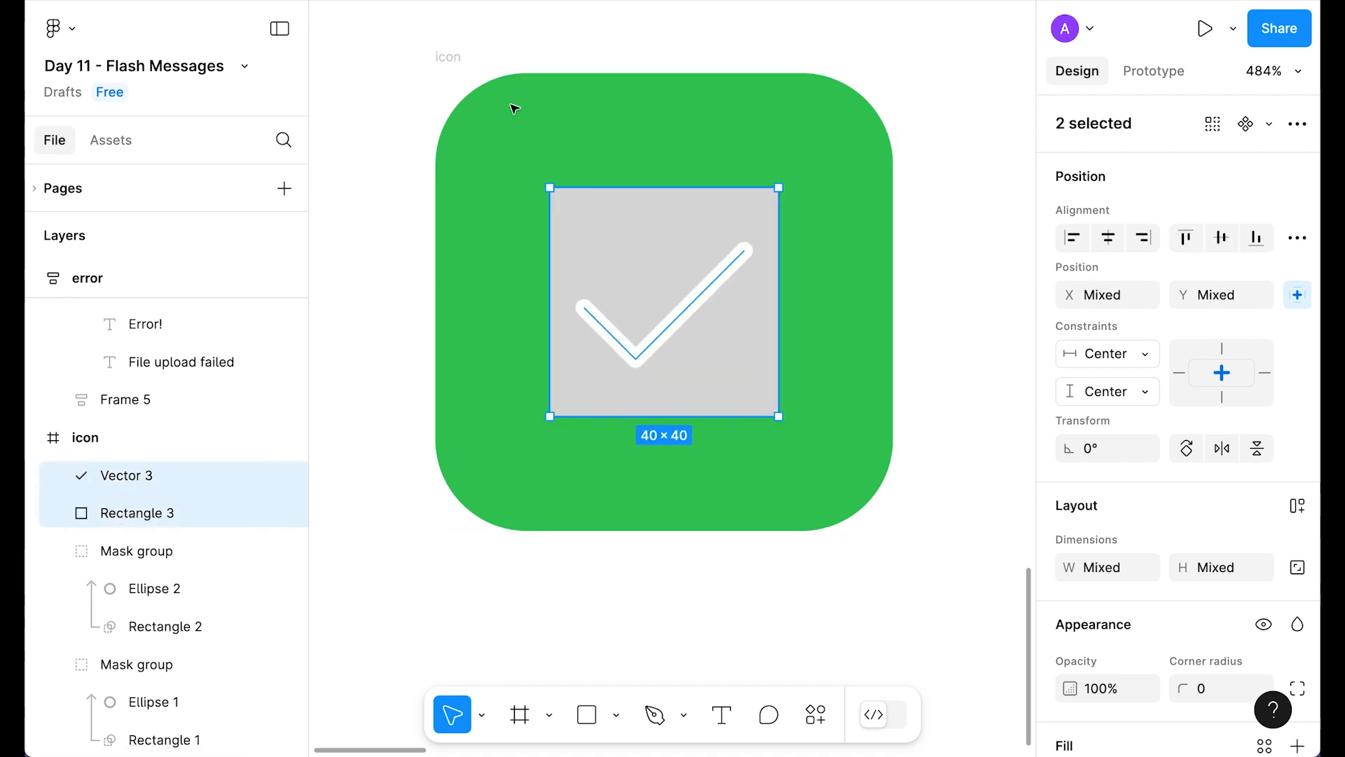
# Mask the checkmark with the 40 × 40 rectangle beneath it.
pyautogui.click(569, 92)
pyautogui.click(715, 241)
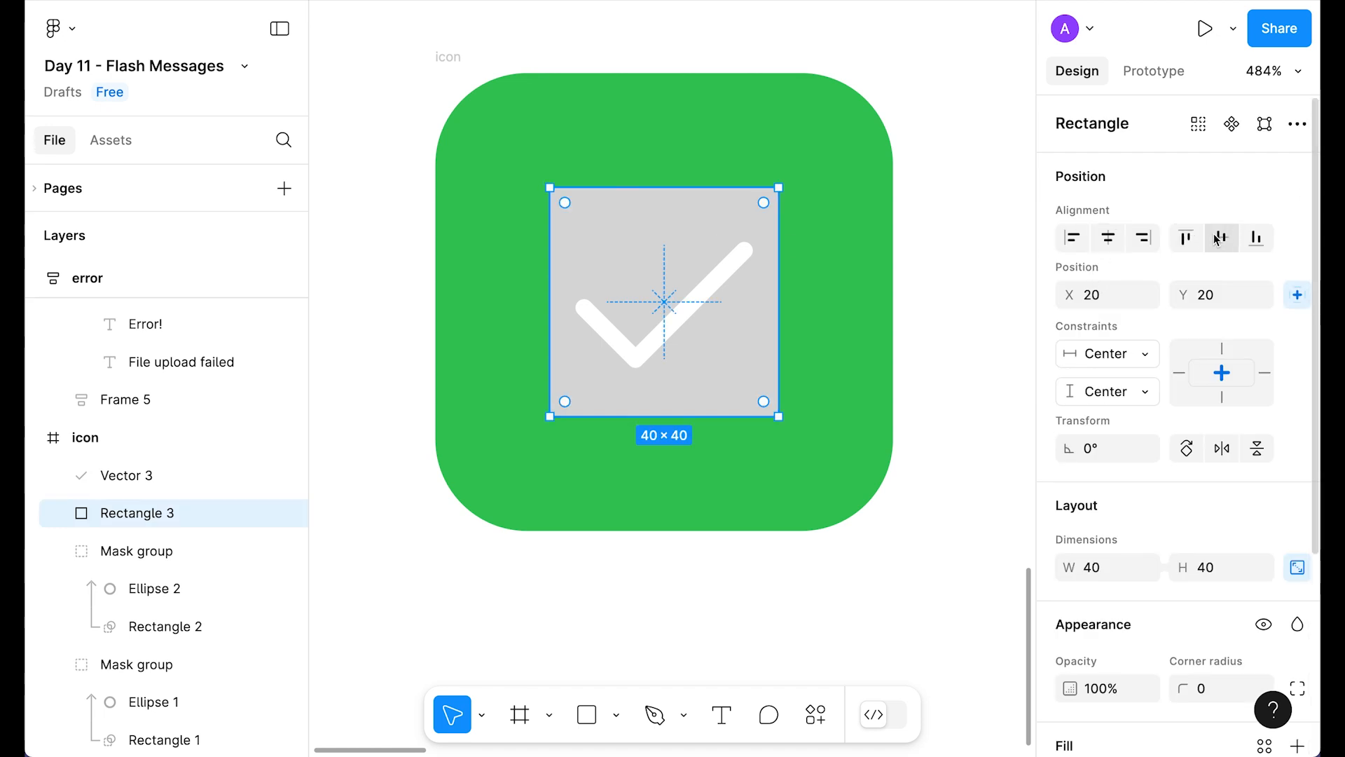
pyautogui.click(698, 304)
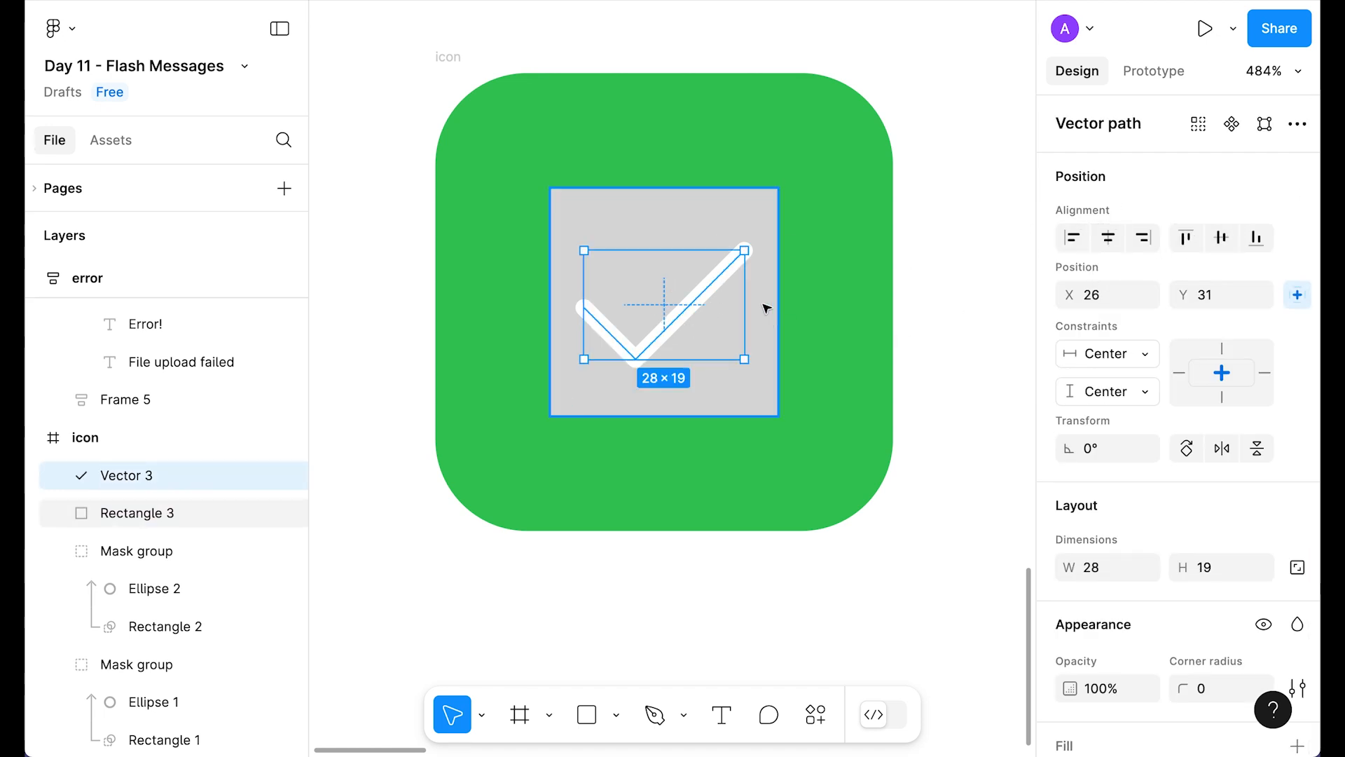
pyautogui.click(936, 214)
pyautogui.click(683, 314)
pyautogui.keyDown('shift'); pyautogui.click(658, 222); pyautogui.keyUp('shift')
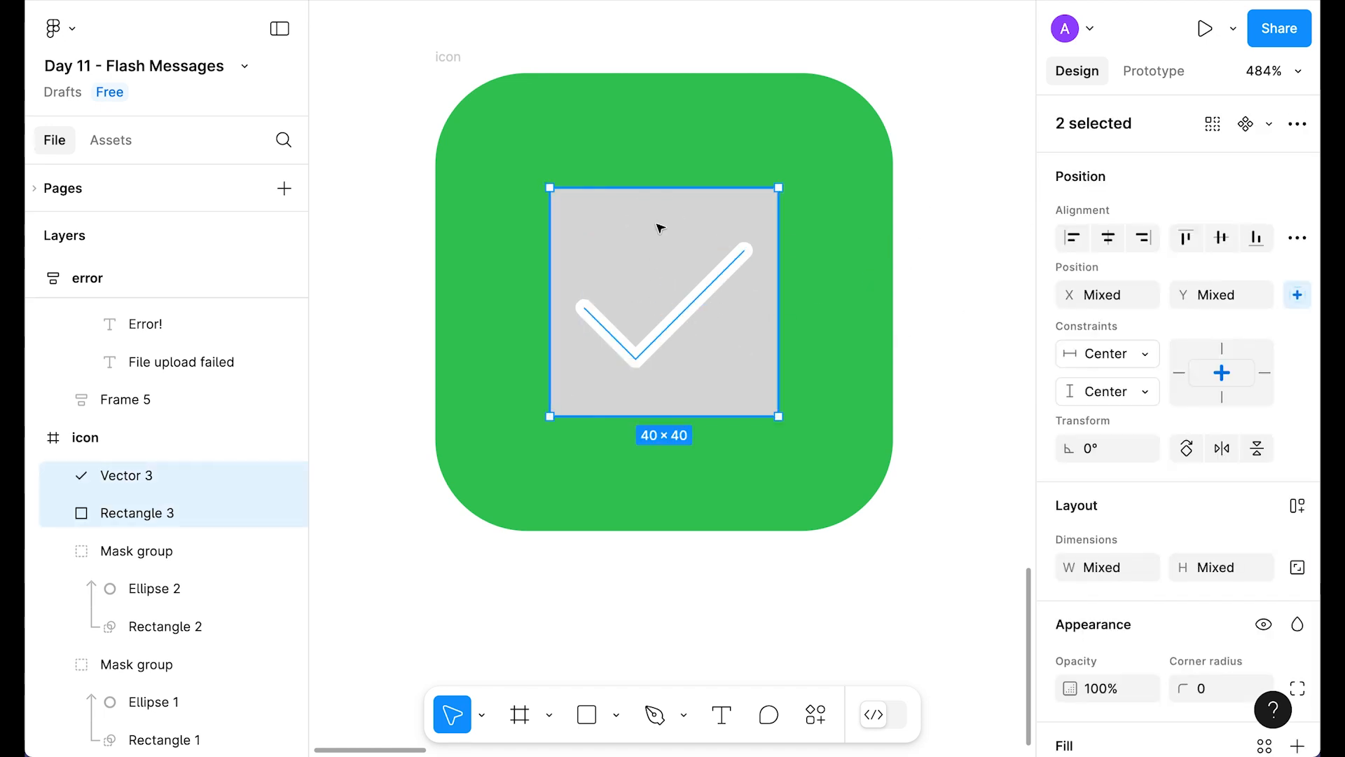
pyautogui.rightClick(150, 514)
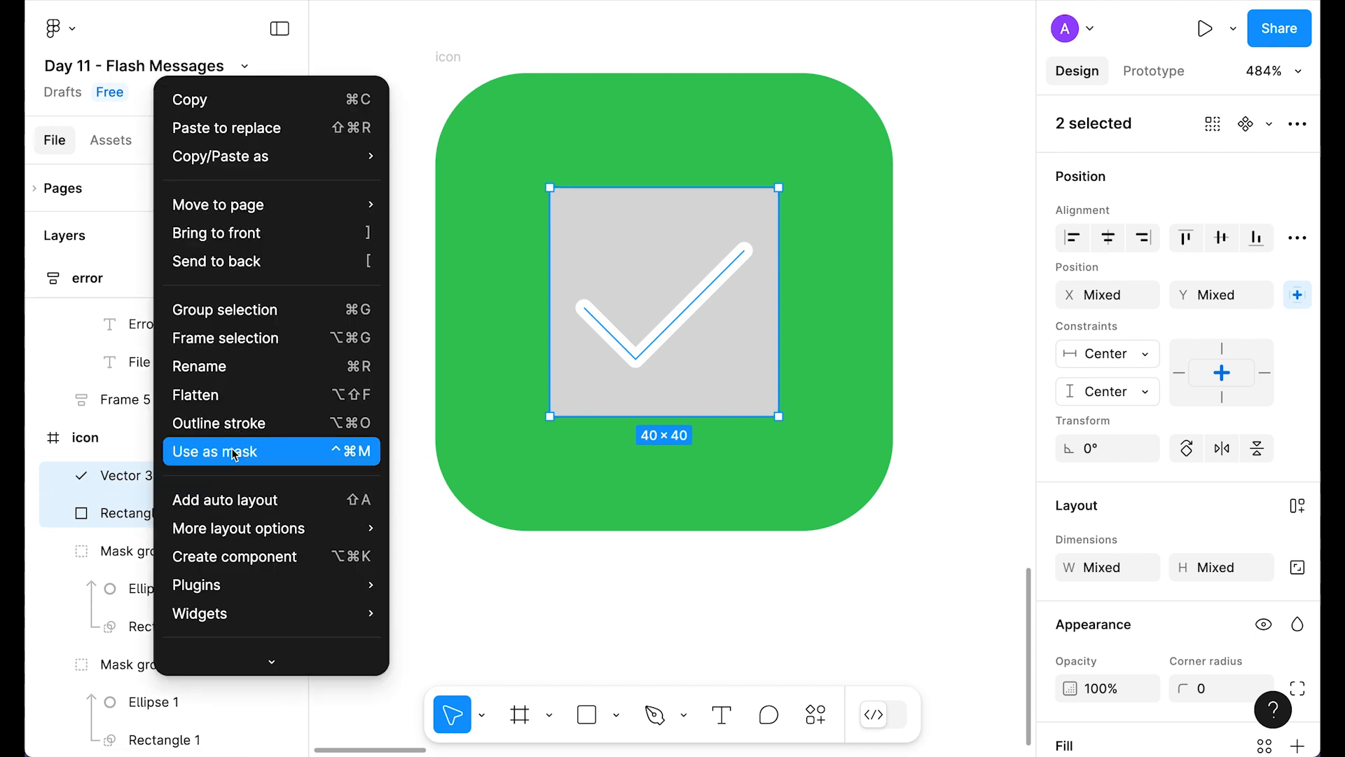
pyautogui.click(210, 452)
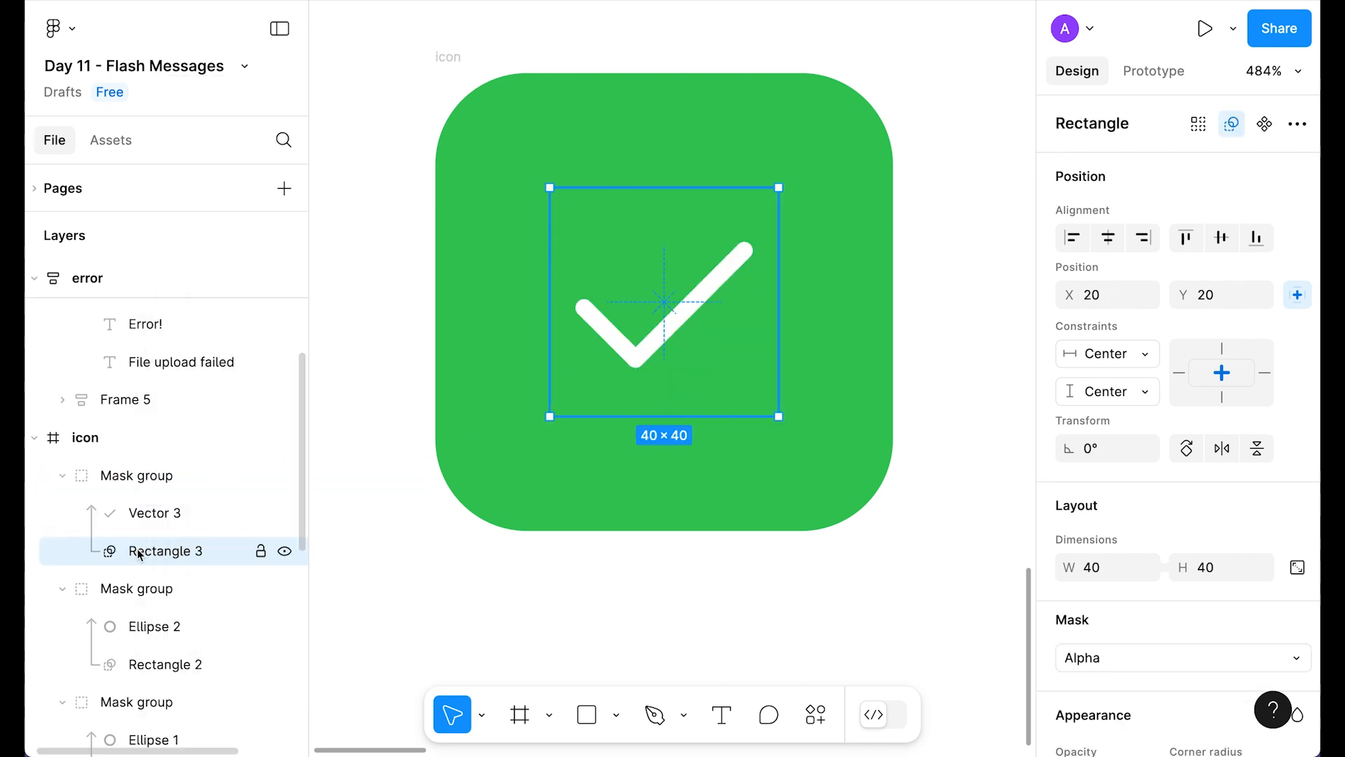
# Move the checkmark's mask rectangle left to X -40, outside the icon frame, so the checkmark is hidden.
pyautogui.press('Left')
pyautogui.press('Left')
pyautogui.press('Left')
pyautogui.press('Left')
pyautogui.press('Left')
pyautogui.press('Left')
pyautogui.press('Left')
pyautogui.press('Left')
pyautogui.press('Left')
pyautogui.press('Left')
pyautogui.press('Left')
pyautogui.press('Left')
pyautogui.press('Left')
pyautogui.press('Left')
pyautogui.press('Left')
pyautogui.press('Left')
pyautogui.press('Left')
pyautogui.press('Left')
pyautogui.press('Left')
pyautogui.press('Left')
pyautogui.press('Left')
pyautogui.press('Left')
pyautogui.press('Left')
pyautogui.press('Left')
pyautogui.press('Left')
pyautogui.press('Left')
pyautogui.press('Left')
pyautogui.press('Left')
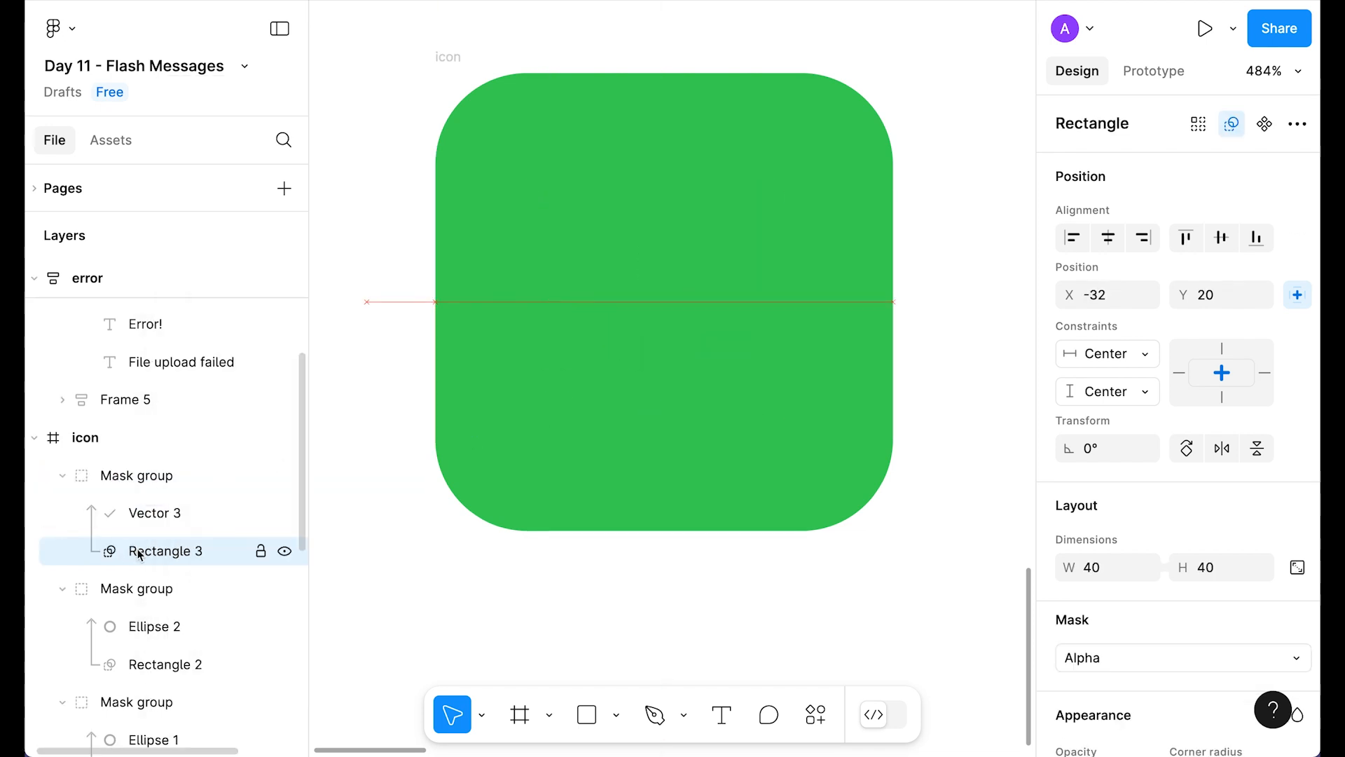
pyautogui.hotkey('shift', 'Left')
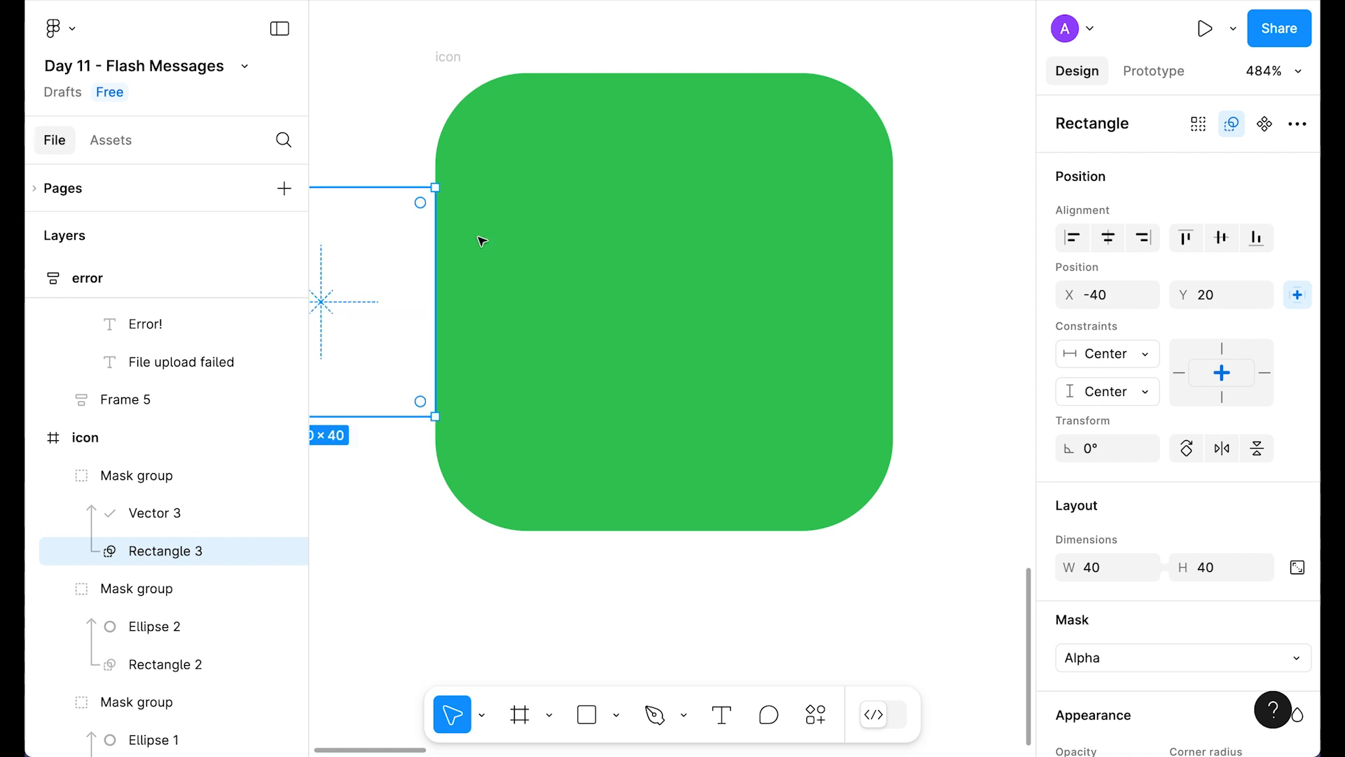
pyautogui.click(581, 57)
# Duplicate the icon frame to its right at X 90 and rename the original frame as icon 1.
pyautogui.click(448, 59)
pyautogui.scroll(-5, 447, 56)
pyautogui.scroll(3, 941, 311)
pyautogui.hscroll(-1, 641, 272)
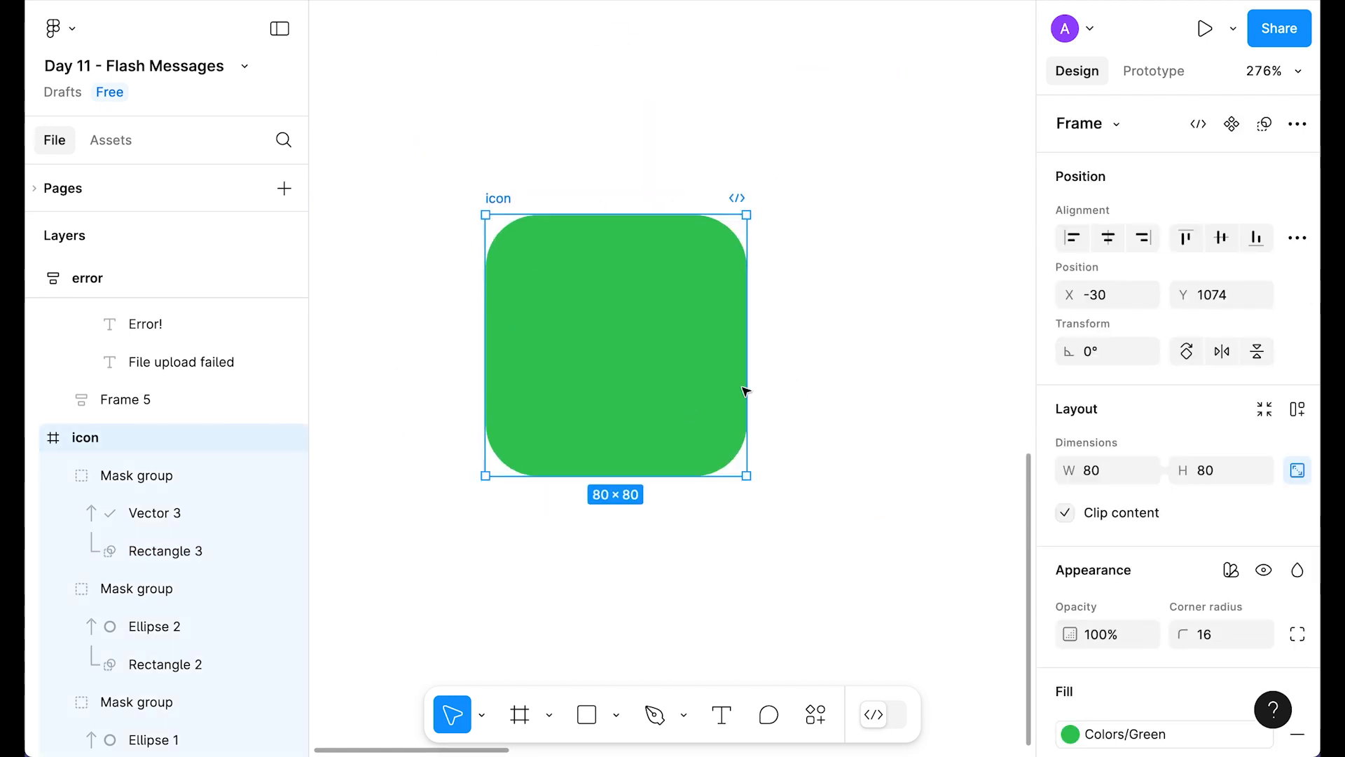
pyautogui.hscroll(2, 802, 384)
pyautogui.scroll(-1, 801, 385)
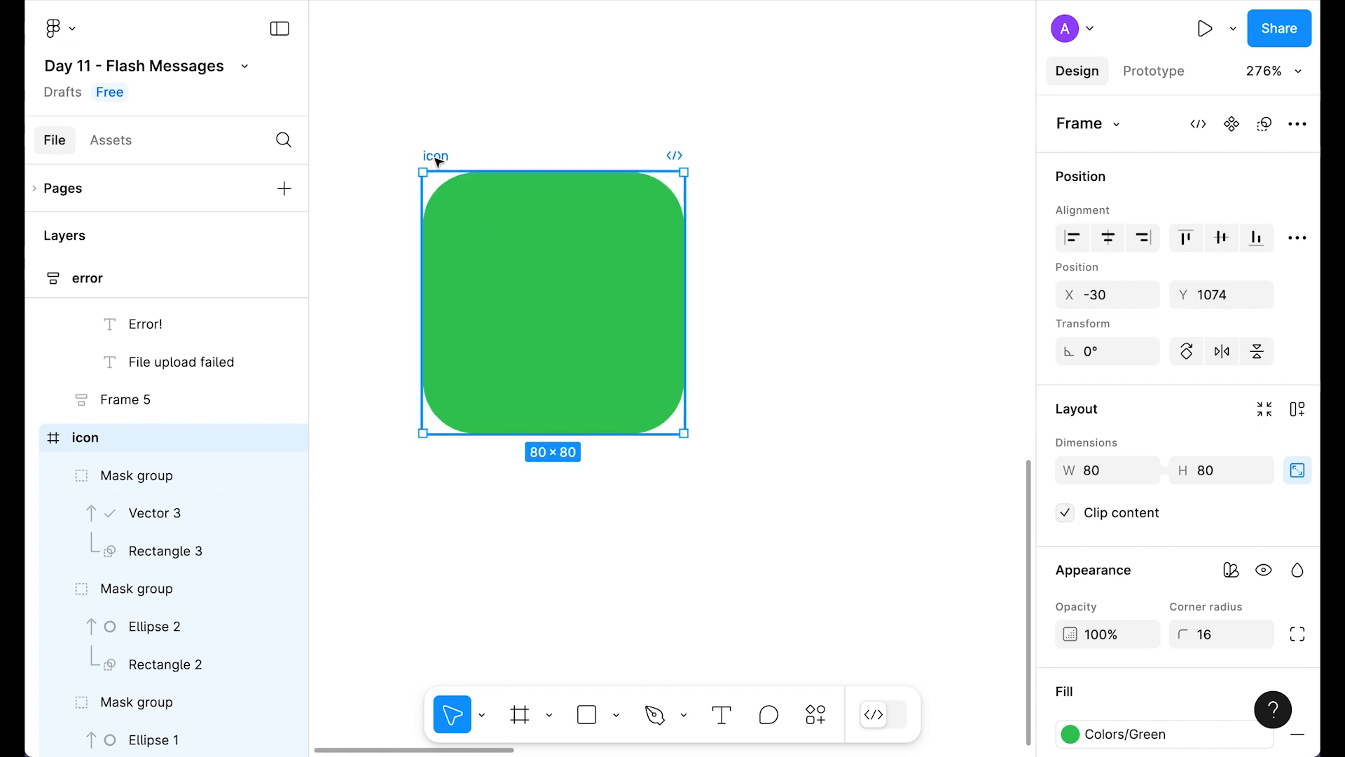
pyautogui.doubleClick(350, 156)
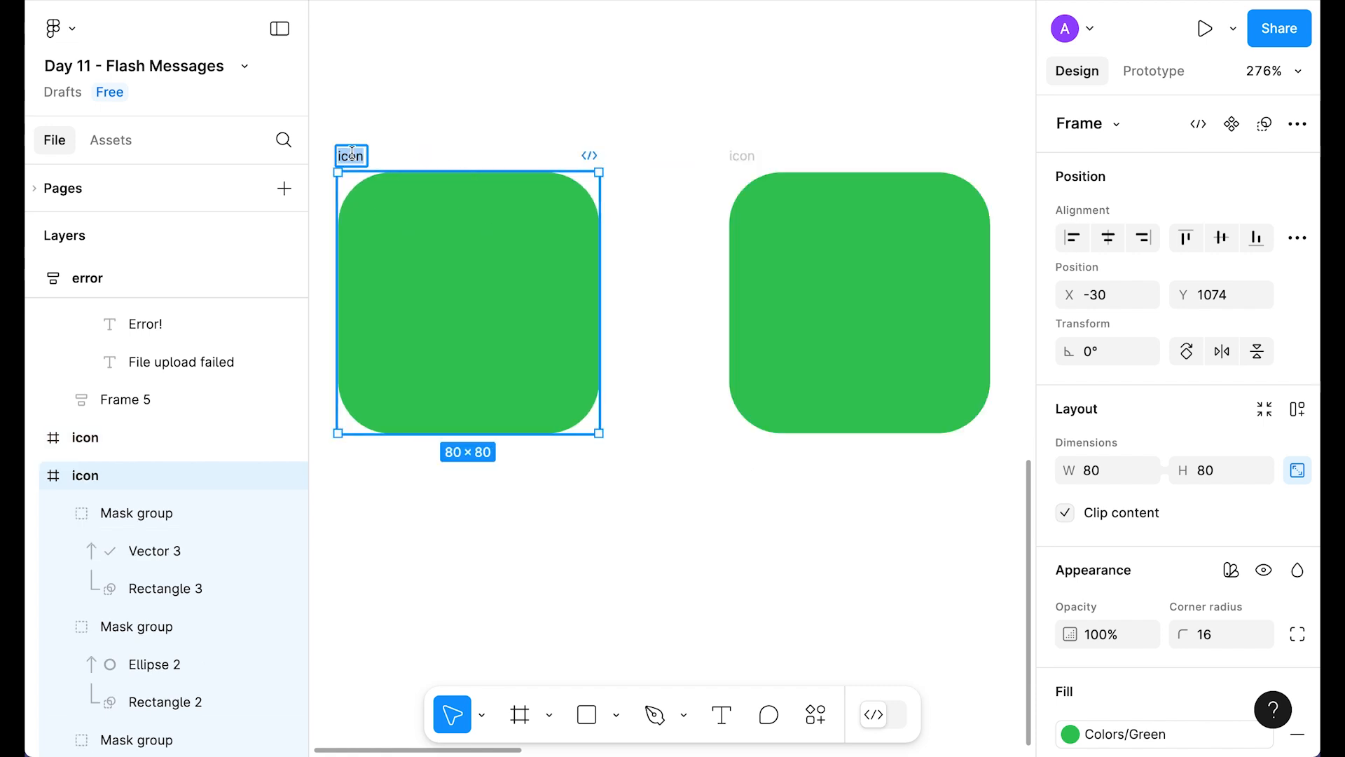
pyautogui.press('Right')
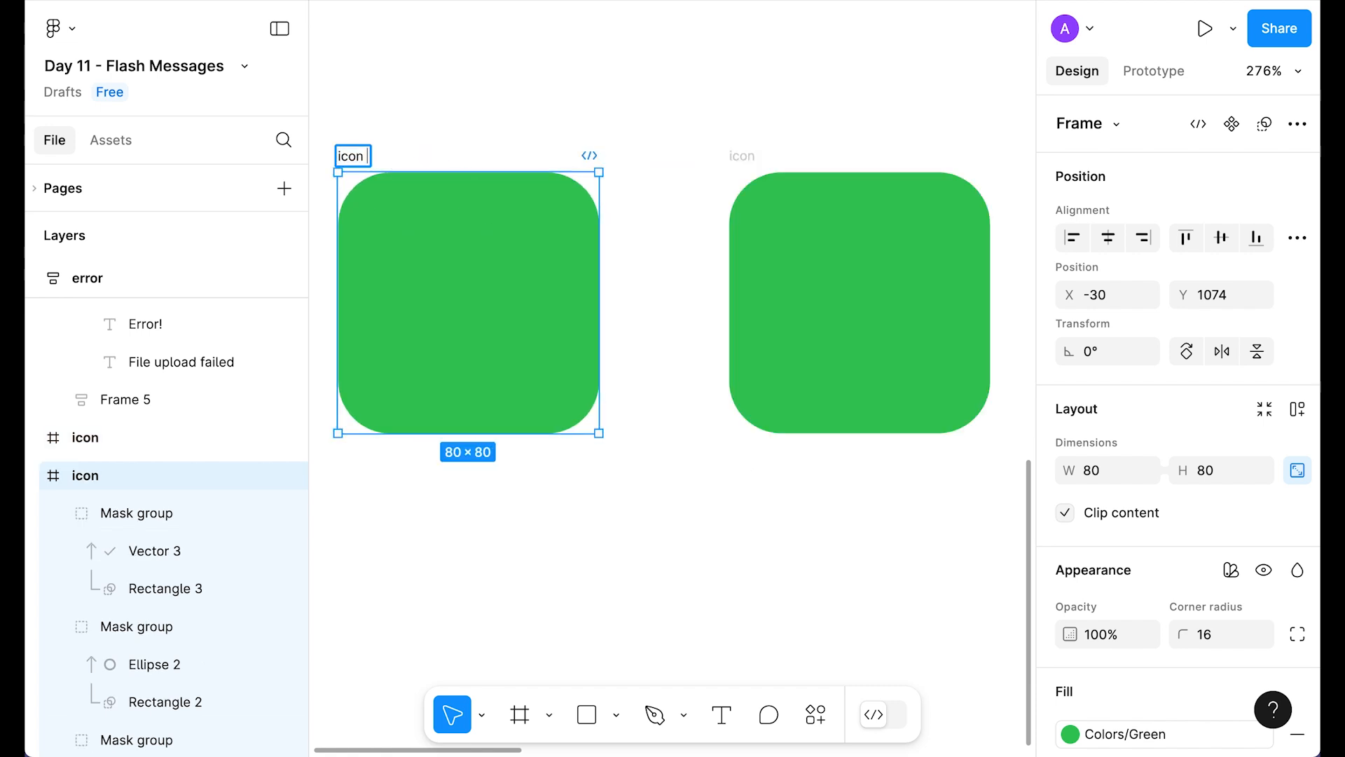
pyautogui.press('Return')
# Rename the duplicated icon frame as icon 2.
pyautogui.doubleClick(741, 155)
pyautogui.press('Right')
pyautogui.write('2')
pyautogui.press('Return')
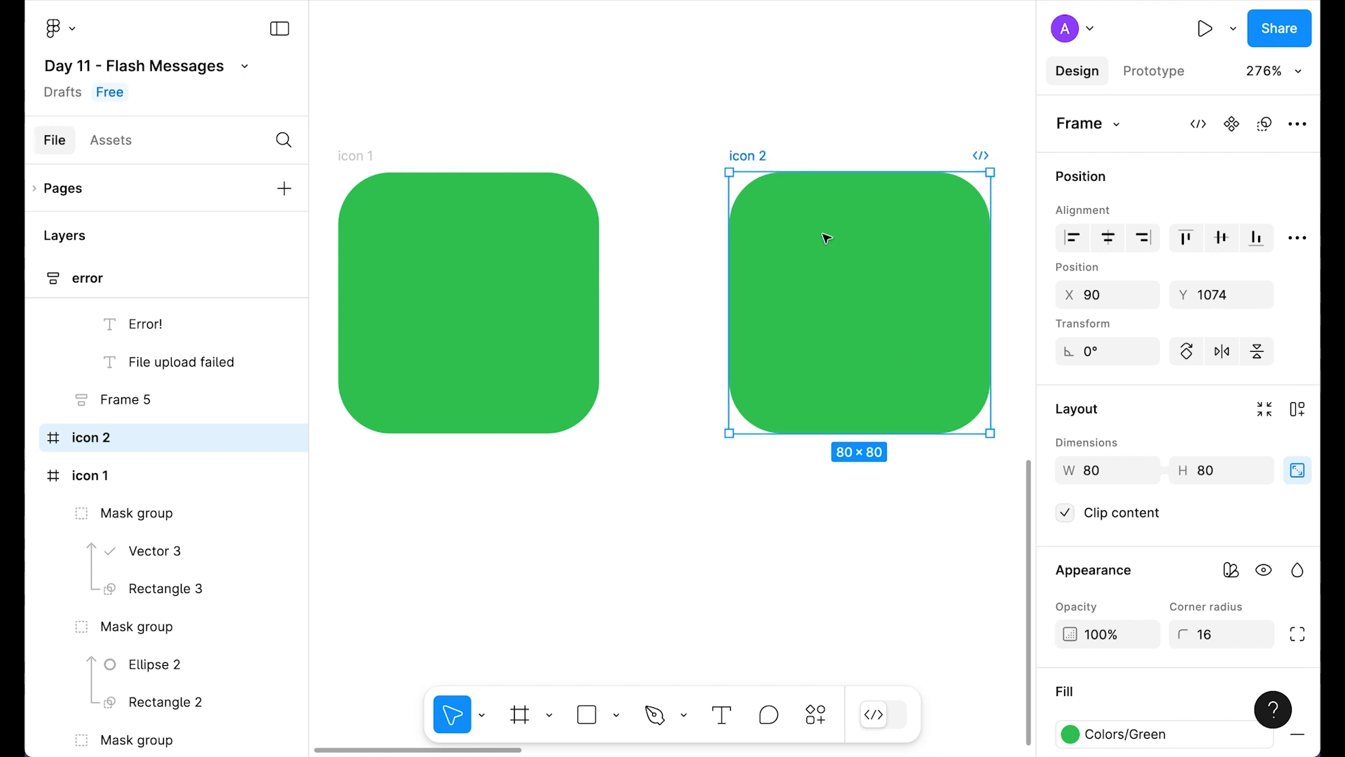
# Move the left ring mask, Rectangle 1, inside icon 2 down to Y -40 to reveal the ring's upper-left quarter.
pyautogui.click(886, 311)
pyautogui.scroll(2, 889, 308)
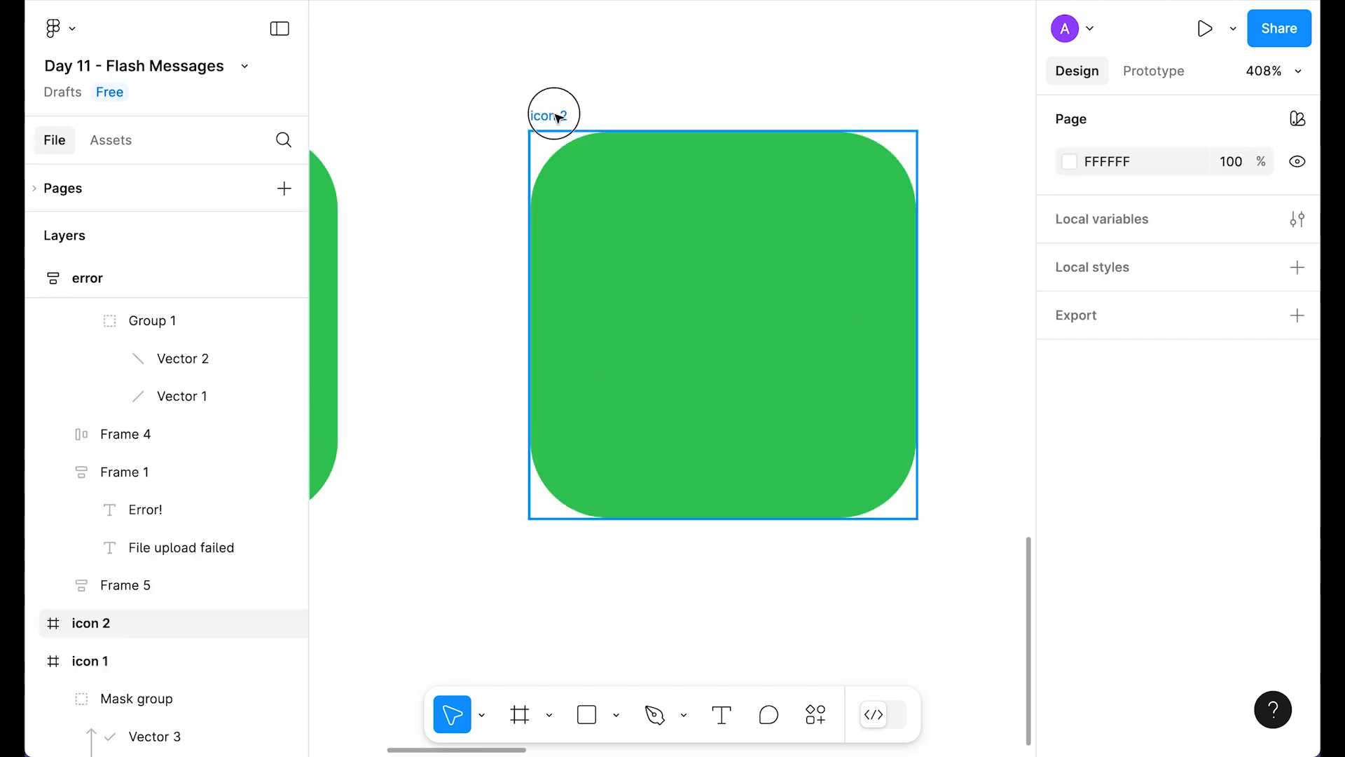
pyautogui.click(556, 114)
pyautogui.scroll(-3, 163, 552)
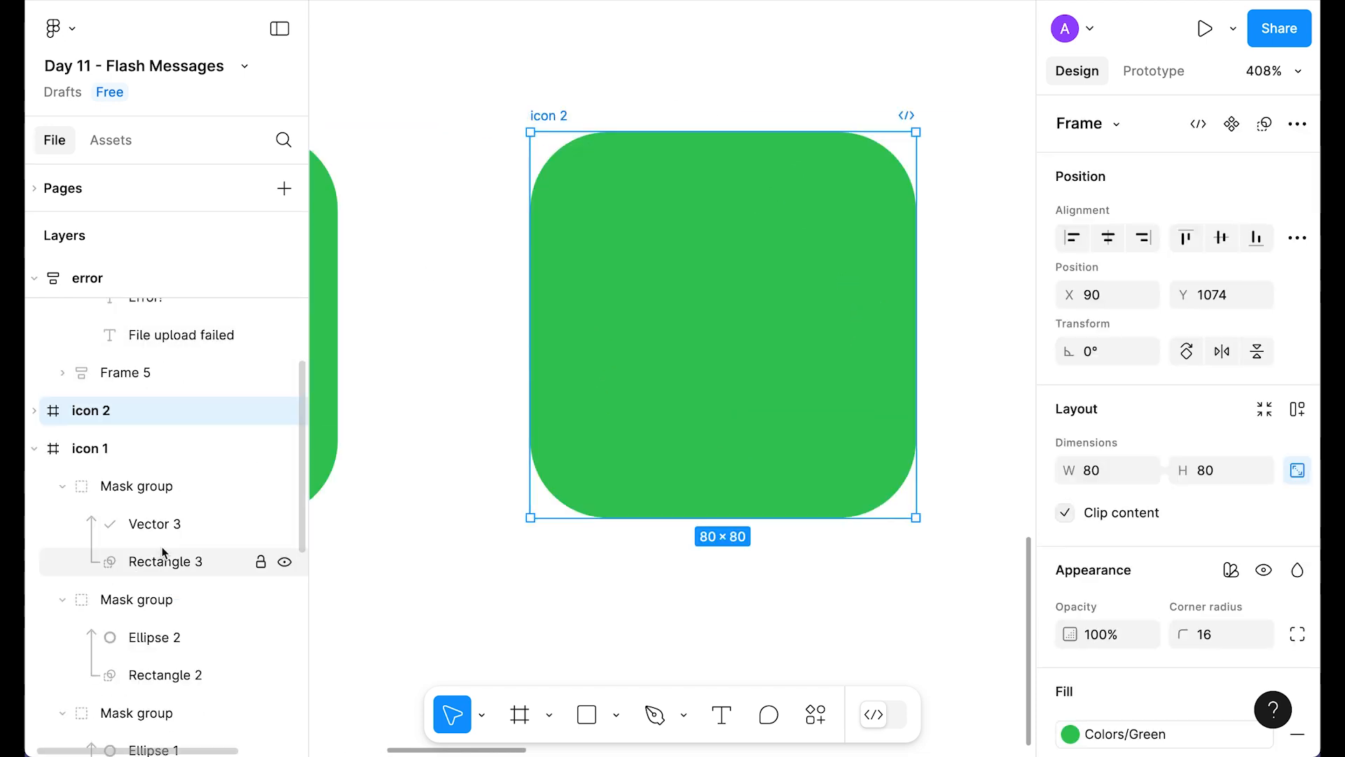
pyautogui.click(35, 411)
pyautogui.scroll(-1, 138, 462)
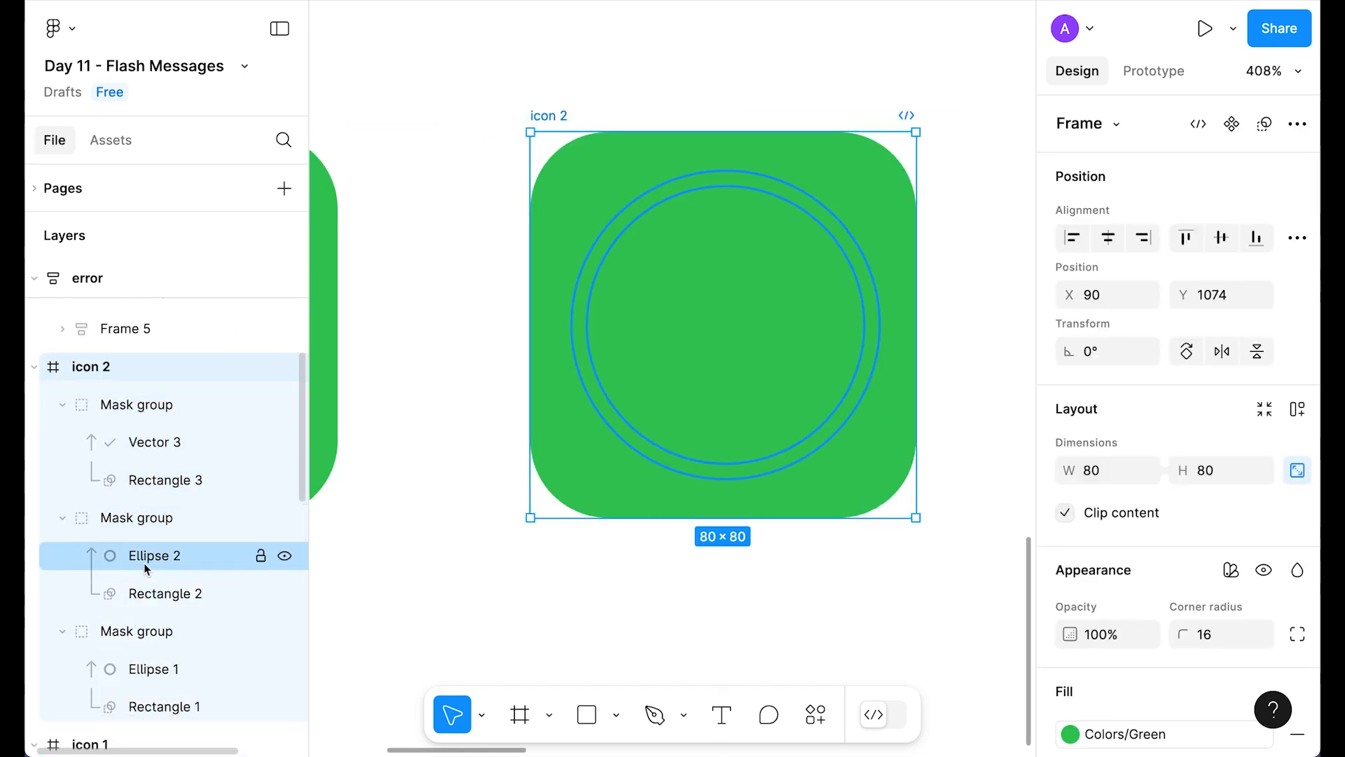
pyautogui.click(164, 707)
pyautogui.hotkey('shift', 'Down')
pyautogui.hotkey('shift', 'Down')
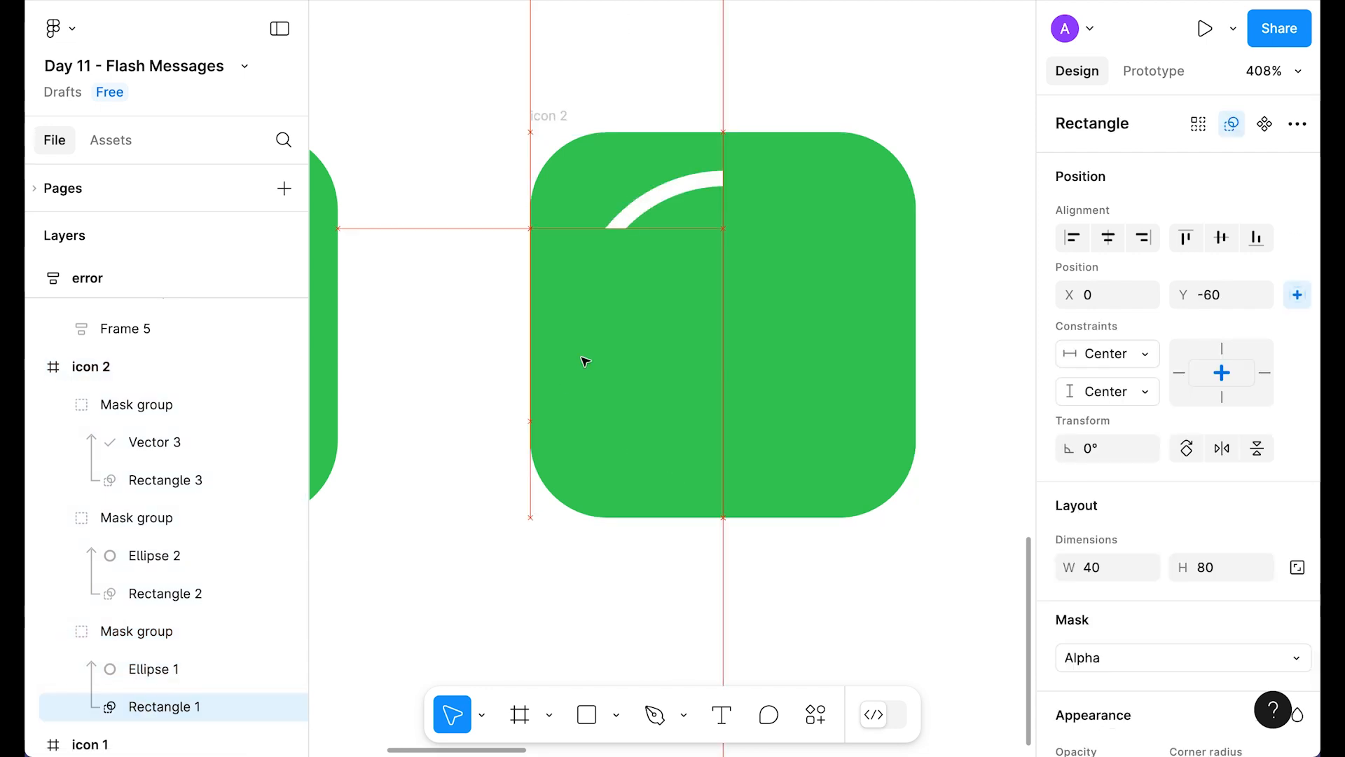
pyautogui.press('Down')
pyautogui.press('Down')
pyautogui.press('Down')
pyautogui.press('Down')
pyautogui.press('Down')
pyautogui.press('Down')
pyautogui.press('Down')
pyautogui.press('Down')
pyautogui.press('Down')
pyautogui.press('Down')
pyautogui.press('Down')
pyautogui.press('Down')
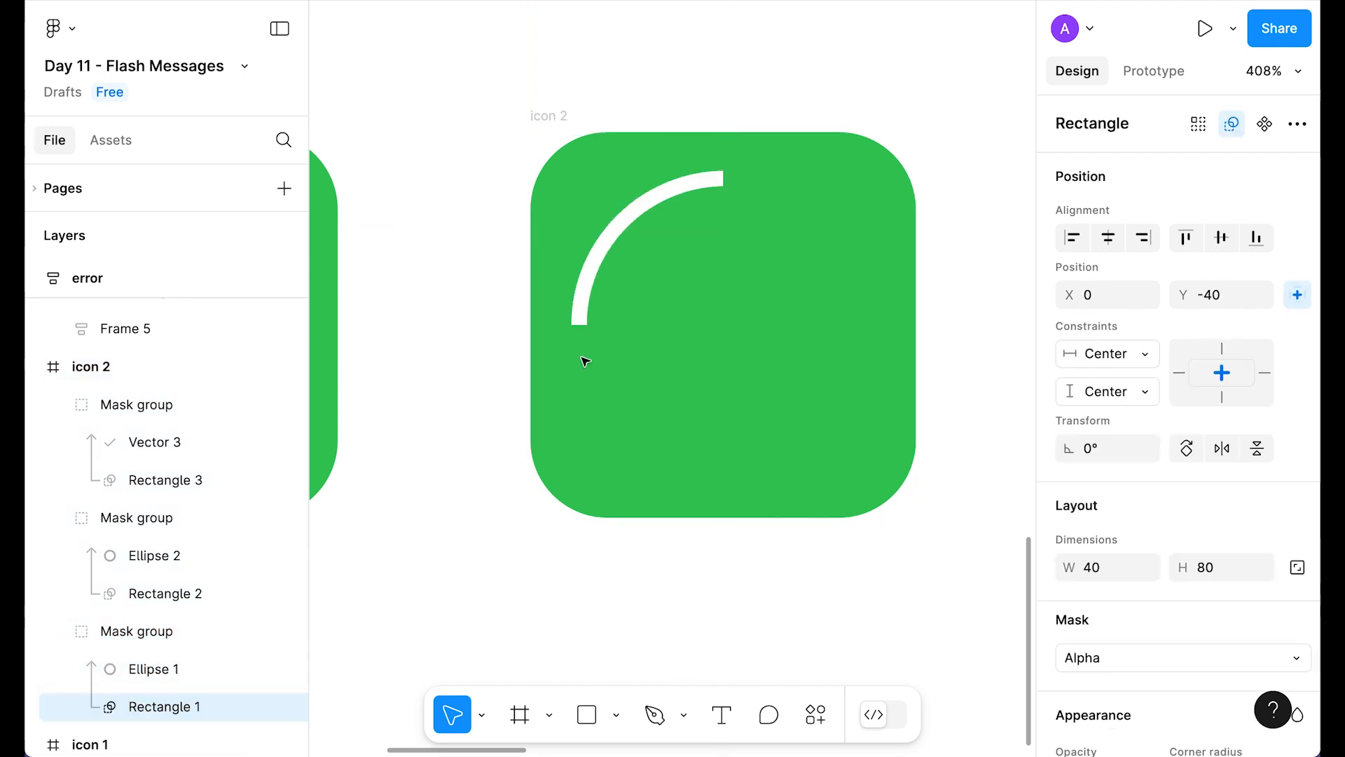
# Duplicate the icon 2 frame to its right as the third animation state.
pyautogui.click(957, 181)
pyautogui.scroll(-5, 933, 169)
pyautogui.moveTo(980, 158); pyautogui.dragTo(862, 180)
pyautogui.click(646, 157)
pyautogui.hotkey('ctrl', 'd')
# Move the left ring mask, Rectangle 1, inside icon 3 down to Y 0 to reveal the ring's left half.
pyautogui.click(207, 630)
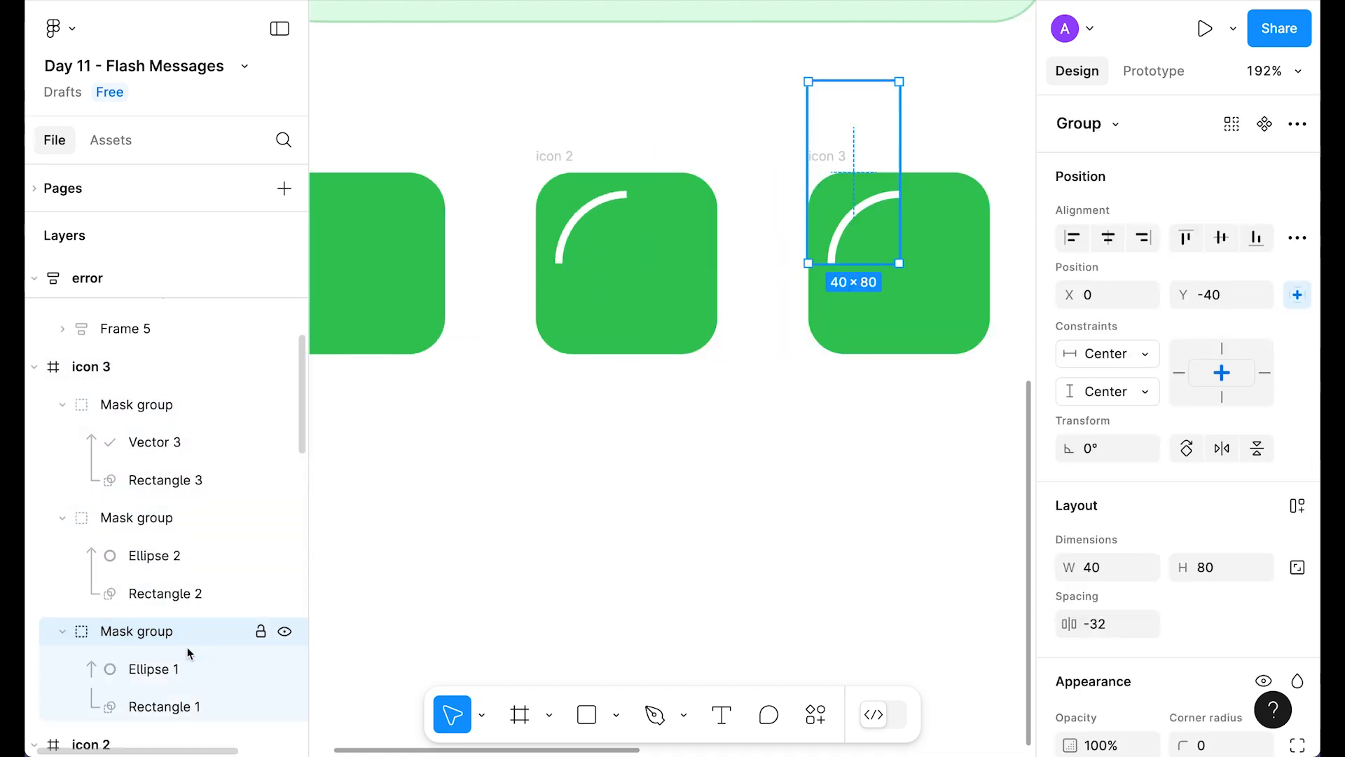
pyautogui.click(145, 705)
pyautogui.press('Down')
pyautogui.press('Down')
pyautogui.press('Down')
pyautogui.press('Down')
pyautogui.press('Down')
pyautogui.press('Down')
pyautogui.press('Down')
pyautogui.press('Down')
pyautogui.press('Down')
pyautogui.press('Down')
pyautogui.press('Down')
pyautogui.press('Down')
pyautogui.press('Down')
pyautogui.press('Down')
pyautogui.press('Down')
pyautogui.press('Down')
pyautogui.press('Down')
pyautogui.press('Down')
pyautogui.press('Down')
pyautogui.press('Down')
pyautogui.press('Down')
pyautogui.press('Down')
pyautogui.press('Down')
pyautogui.press('Down')
pyautogui.press('Down')
pyautogui.press('Down')
pyautogui.press('Down')
pyautogui.press('Down')
pyautogui.press('Down')
pyautogui.press('Down')
pyautogui.press('Down')
pyautogui.press('Down')
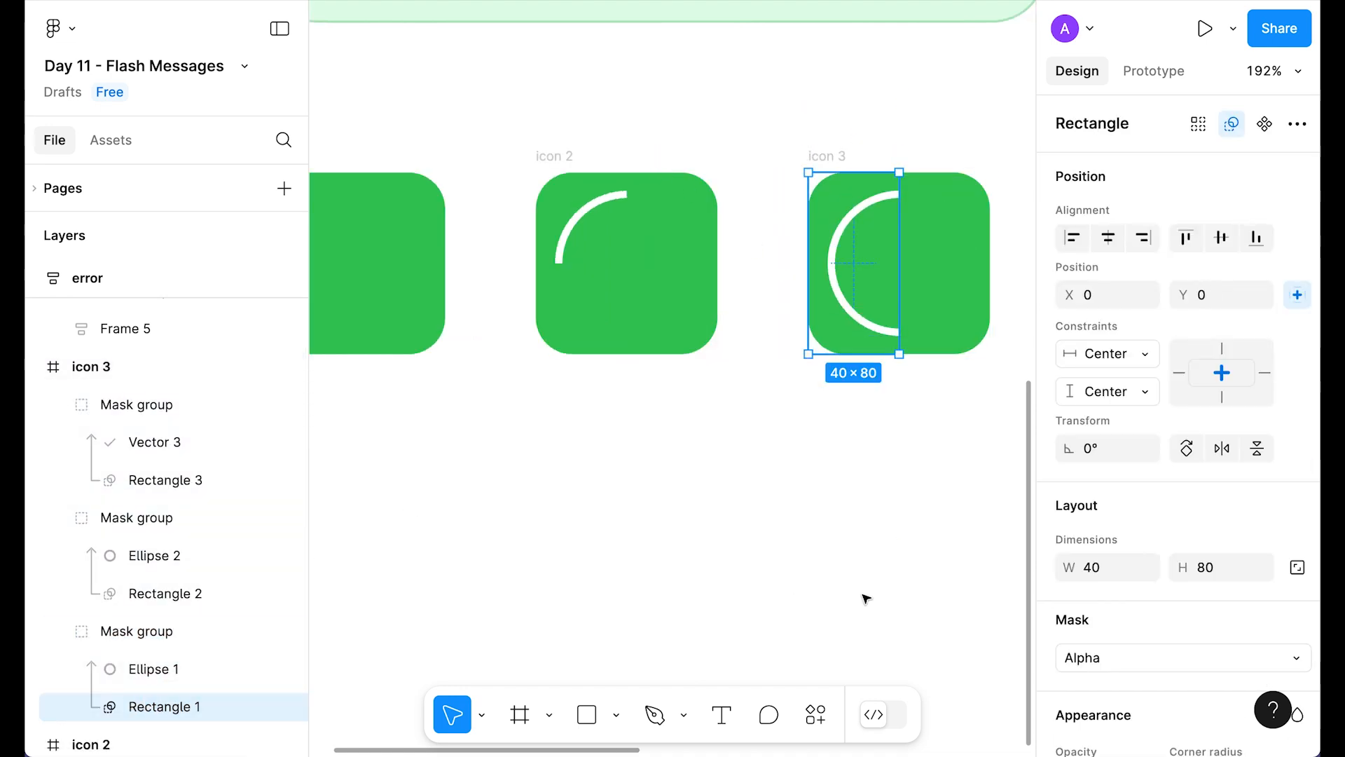
# Duplicate the icon 3 frame to its right at X 330.
pyautogui.click(918, 525)
pyautogui.hscroll(3, 919, 526)
pyautogui.click(605, 197)
pyautogui.hotkey('ctrl', 'd')
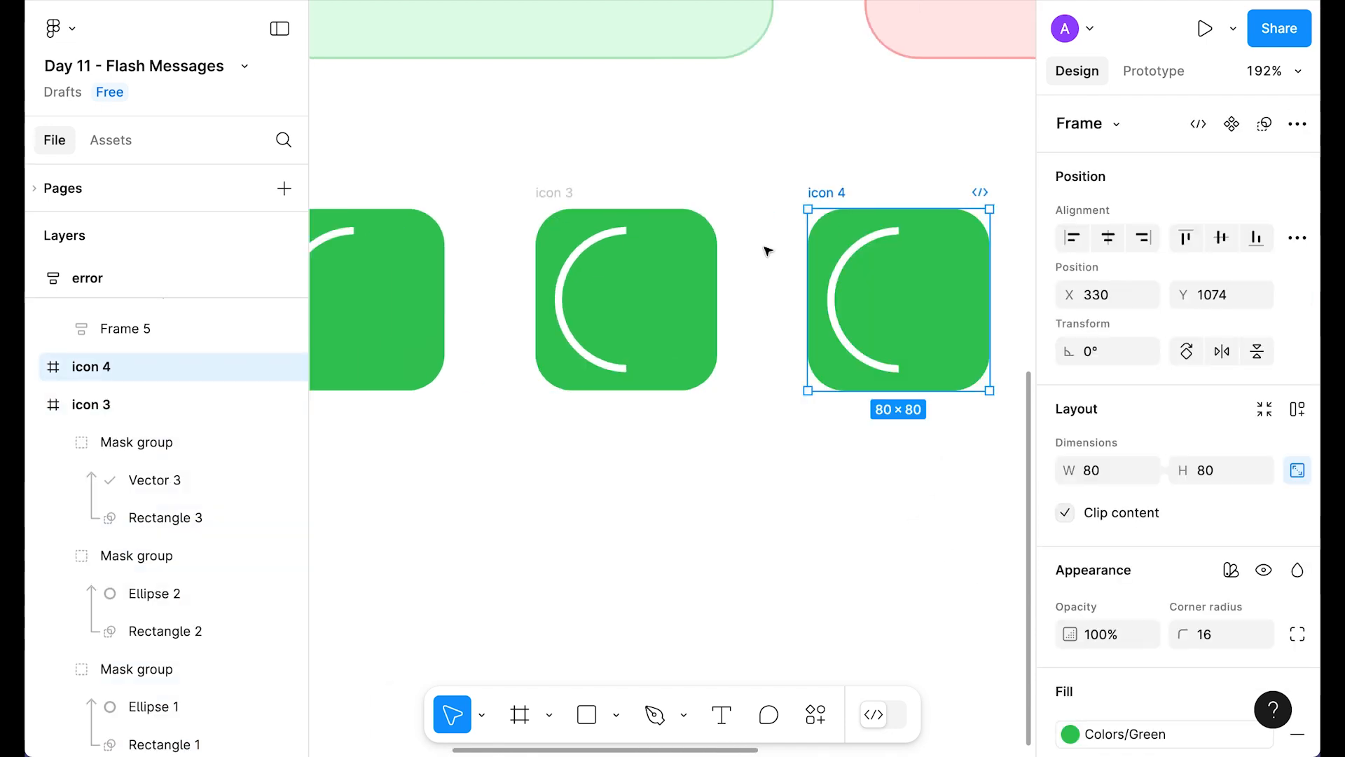
# Move the right ring mask, Rectangle 2, inside icon 4 up to Y 40 to reveal the ring's lower-right quarter.
pyautogui.hscroll(3, 919, 288)
pyautogui.click(630, 525)
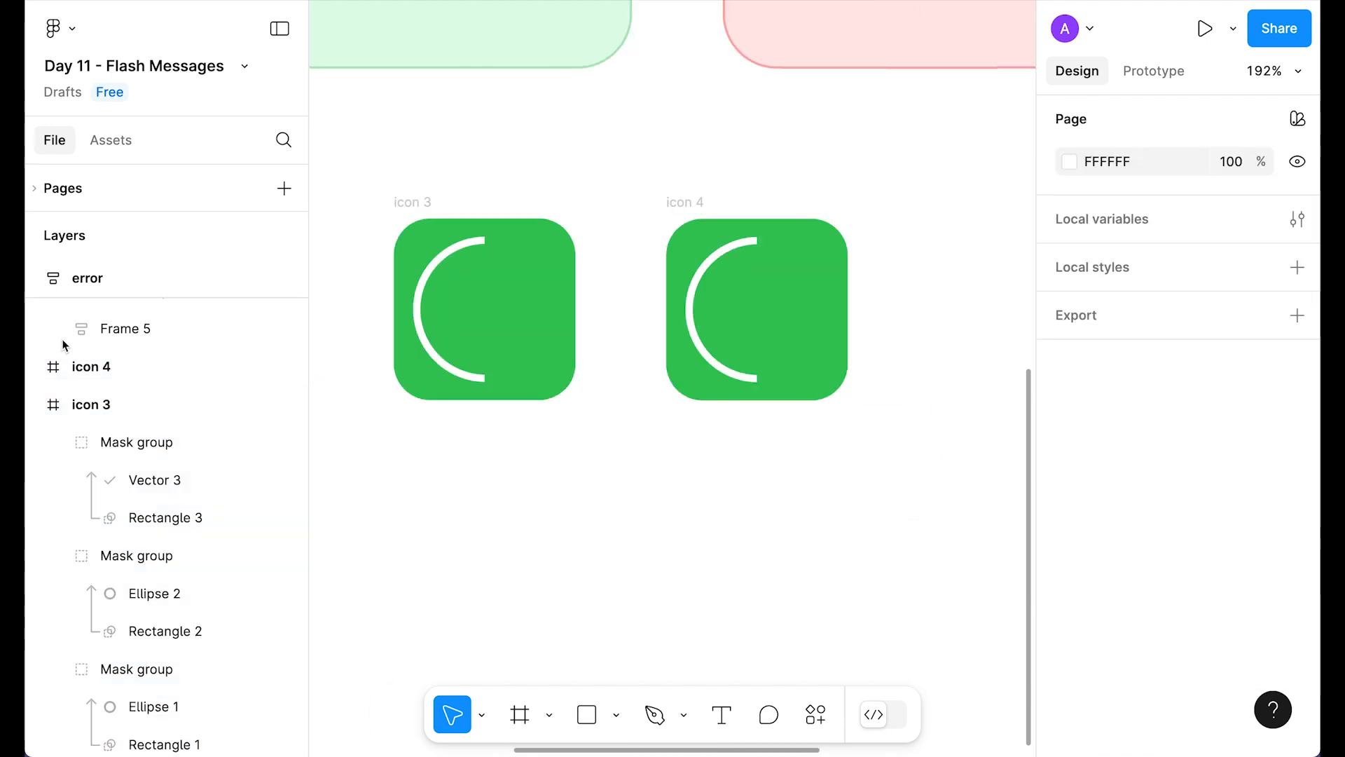
pyautogui.click(35, 366)
pyautogui.click(173, 594)
pyautogui.hotkey('shift', 'Up')
pyautogui.hotkey('shift', 'Up')
pyautogui.hotkey('shift', 'Up')
pyautogui.hotkey('shift', 'Up')
pyautogui.hotkey('shift', 'Up')
pyautogui.hotkey('shift', 'Up')
pyautogui.hotkey('shift', 'Up')
pyautogui.press('Up')
pyautogui.press('Up')
pyautogui.press('Up')
pyautogui.press('Up')
pyautogui.press('Up')
pyautogui.press('Up')
pyautogui.press('Up')
pyautogui.press('Up')
pyautogui.press('Up')
pyautogui.press('Up')
pyautogui.press('Up')
pyautogui.press('Up')
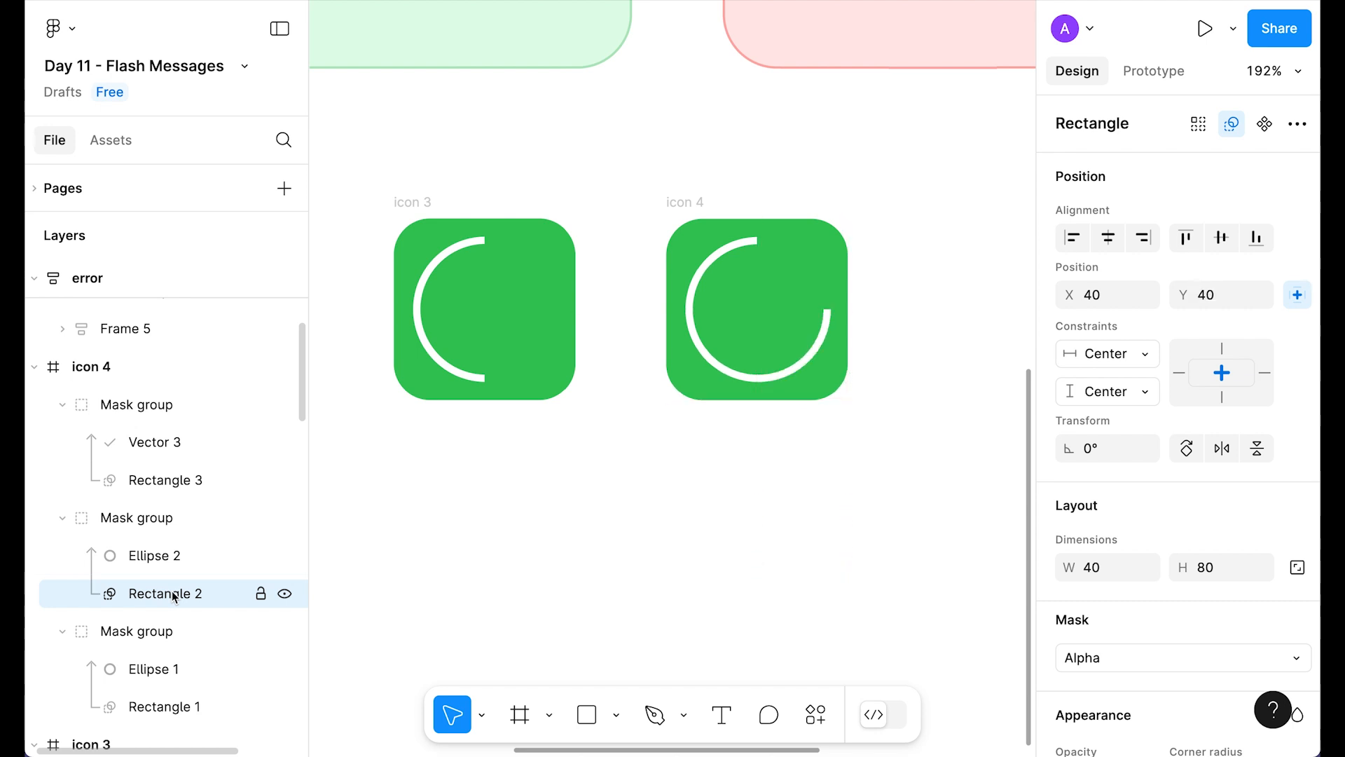
# Duplicate icon 4 to X 450 and raise the copy's right ring mask, Rectangle 2, until the whole ring shows.
pyautogui.click(692, 208)
pyautogui.hotkey('ctrl', 'd')
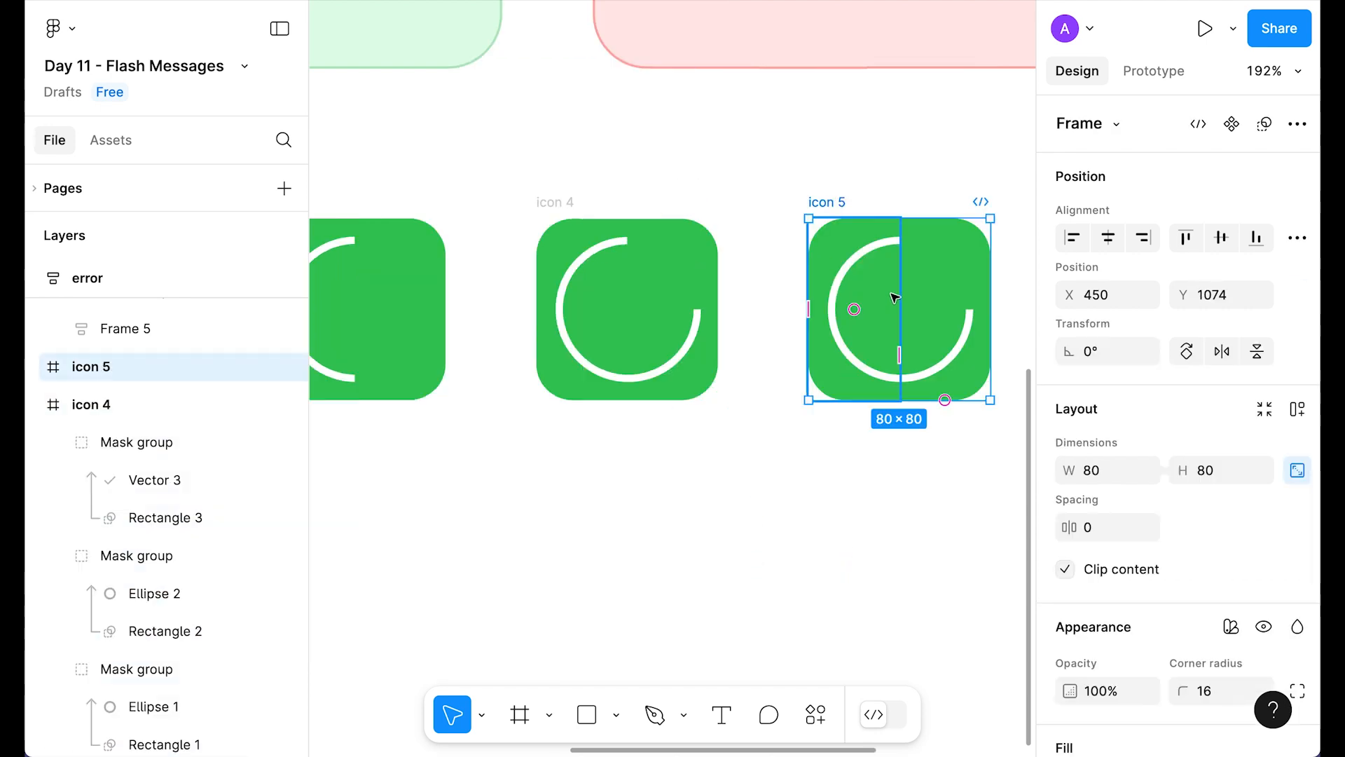
pyautogui.doubleClick(966, 361)
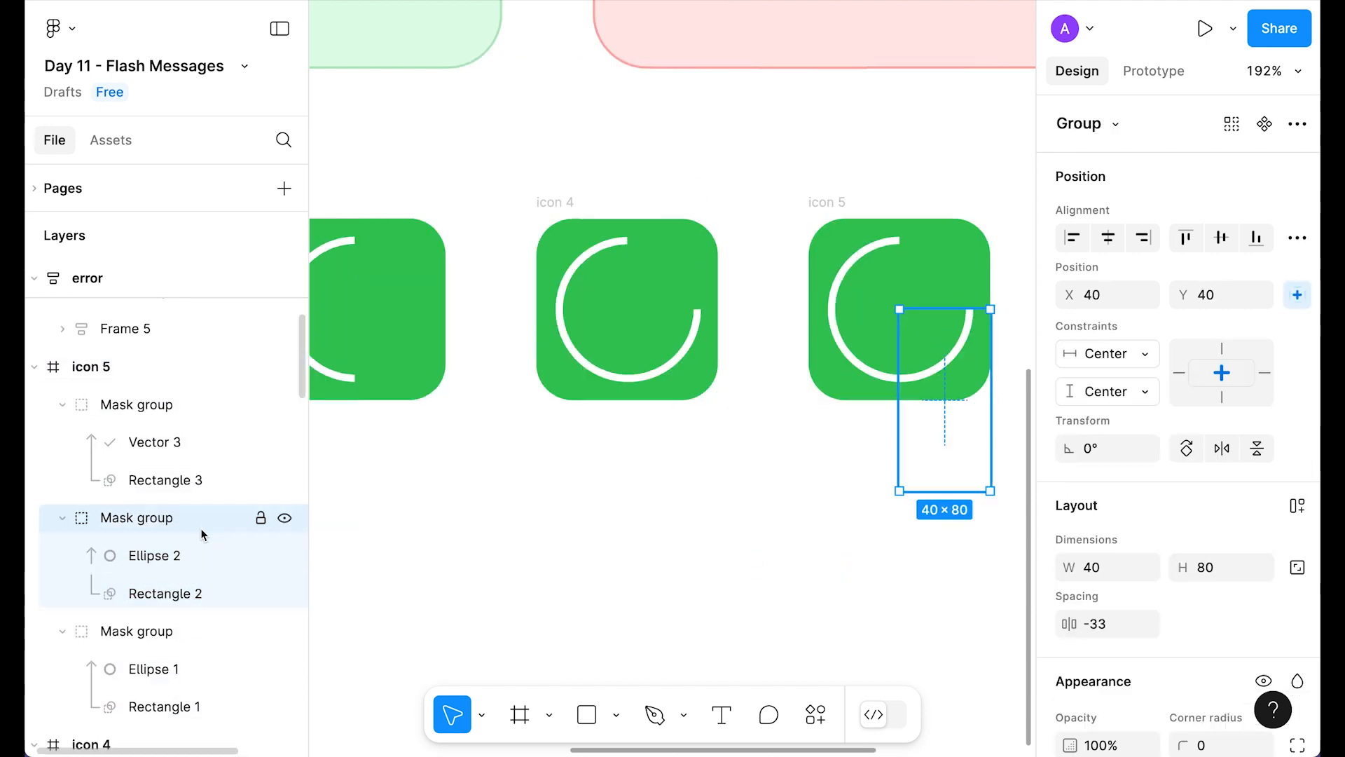
pyautogui.click(153, 595)
pyautogui.press('Up')
pyautogui.press('Up')
pyautogui.press('Up')
pyautogui.press('Up')
pyautogui.press('Up')
pyautogui.press('Up')
pyautogui.press('Up')
pyautogui.press('Up')
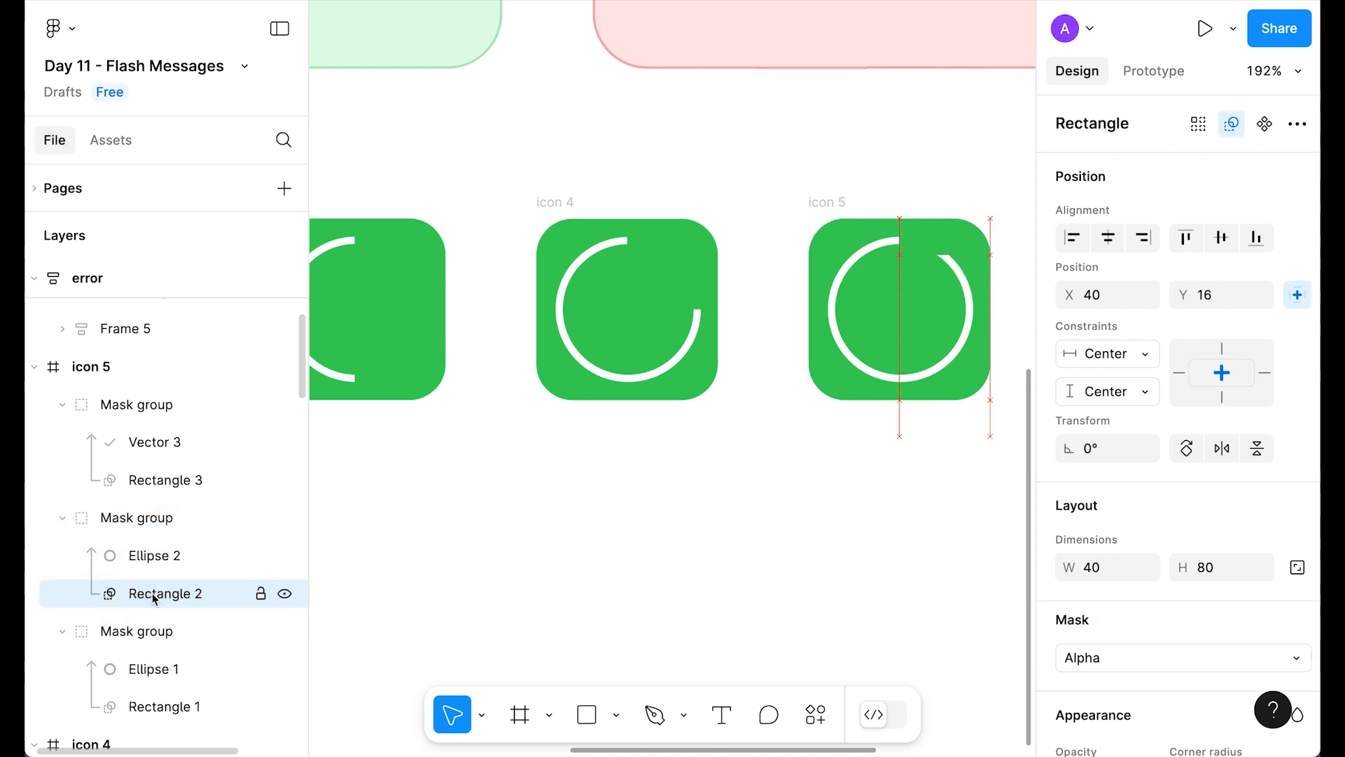
# Duplicate the icon 5 frame with the complete ring to its right at X 570.
pyautogui.moveTo(920, 465); pyautogui.dragTo(562, 475)
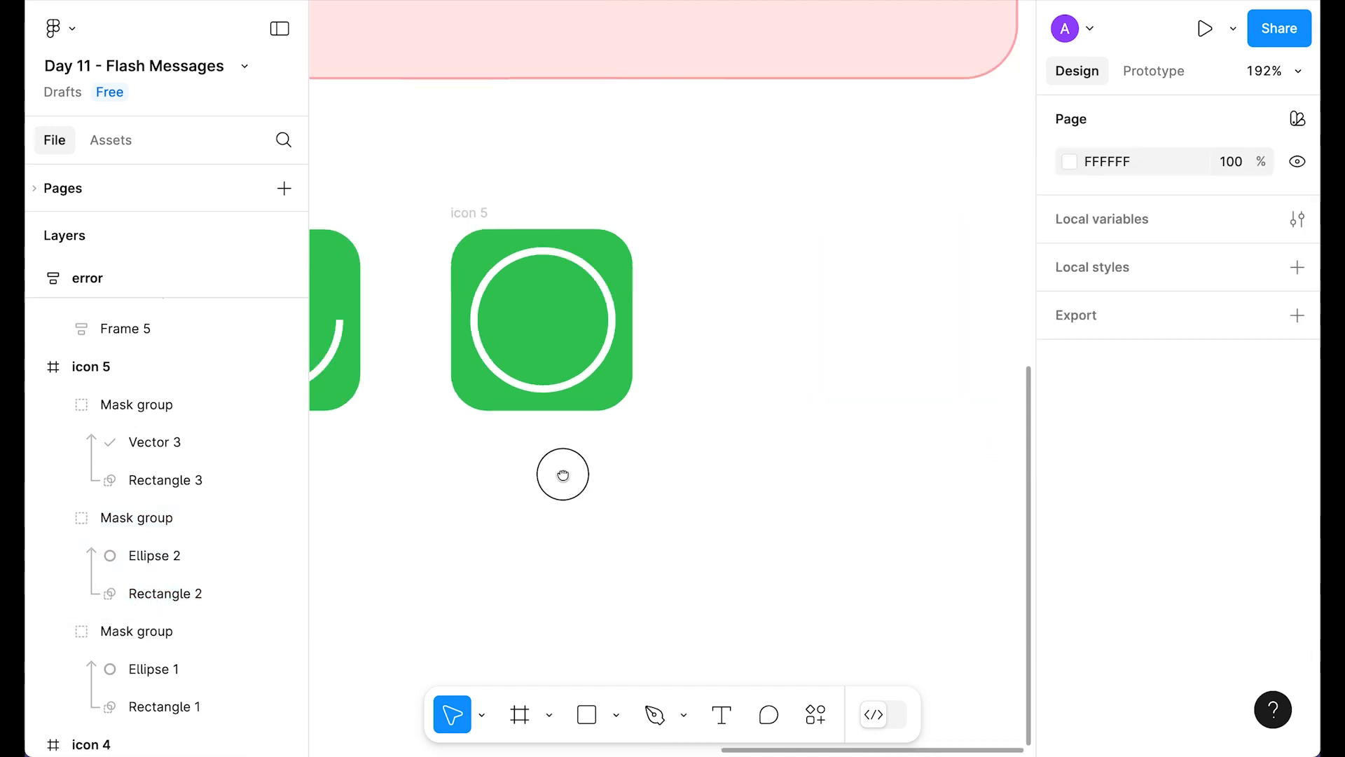
pyautogui.scroll(3, 558, 427)
pyautogui.scroll(2, 539, 429)
pyautogui.hscroll(-2, 538, 429)
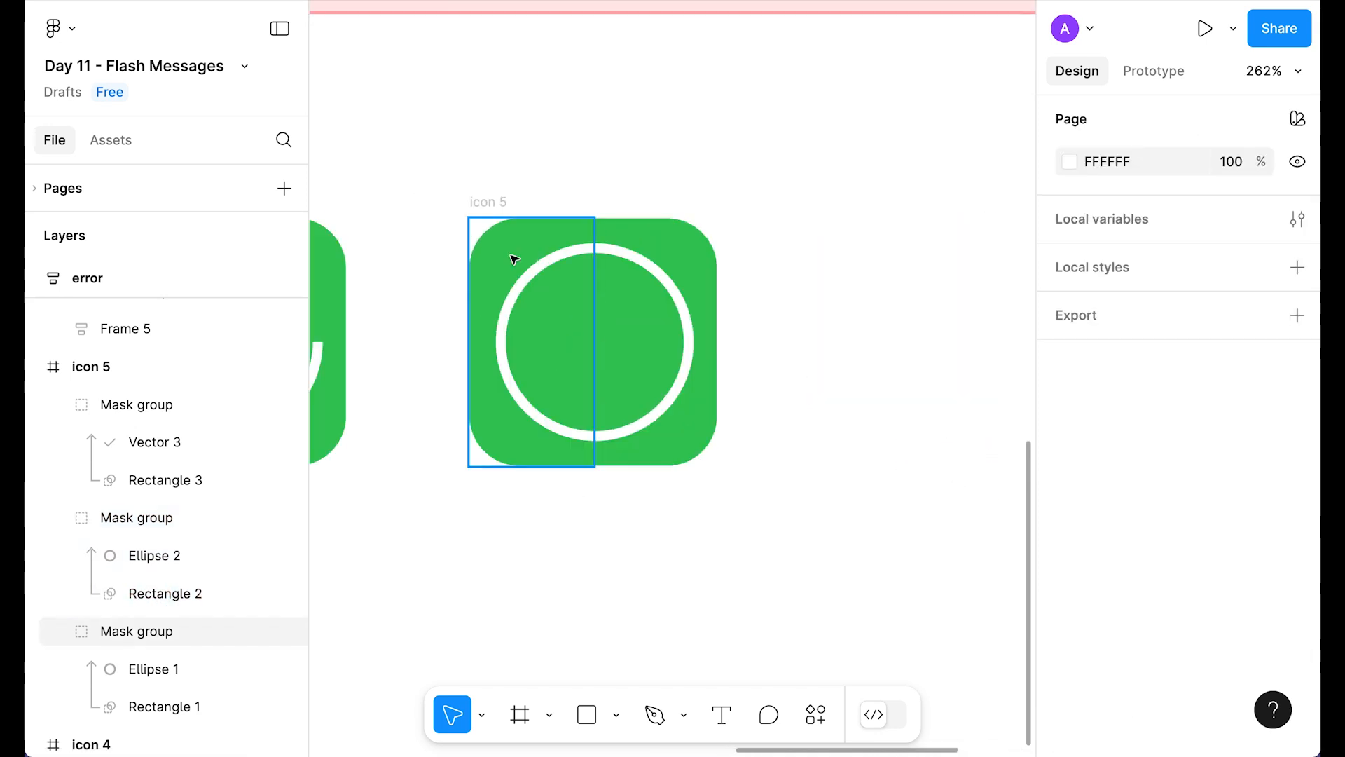
pyautogui.click(498, 204)
pyautogui.hotkey('ctrl', 'd')
pyautogui.hscroll(3, 814, 570)
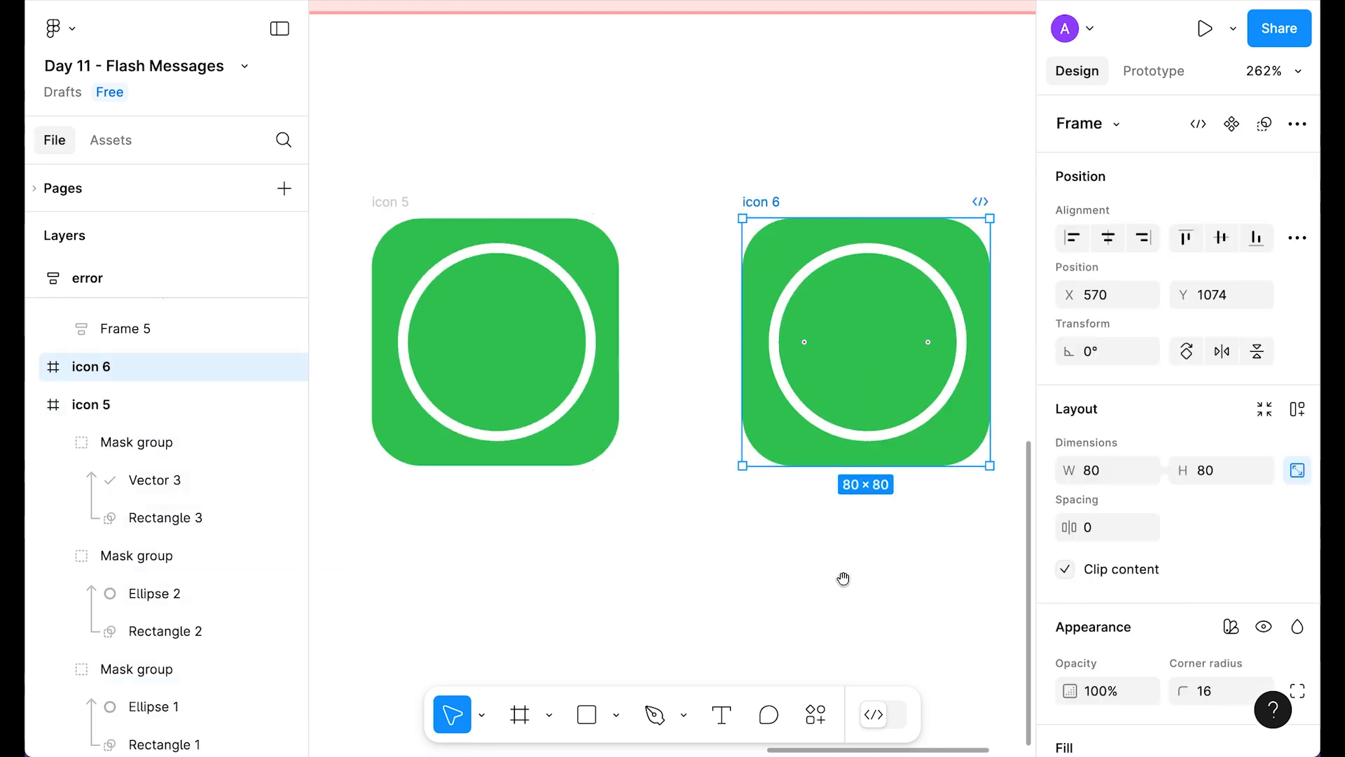
# Move the checkmark's mask, Rectangle 3, inside icon 6 to the right until the whole checkmark is revealed.
pyautogui.click(796, 431)
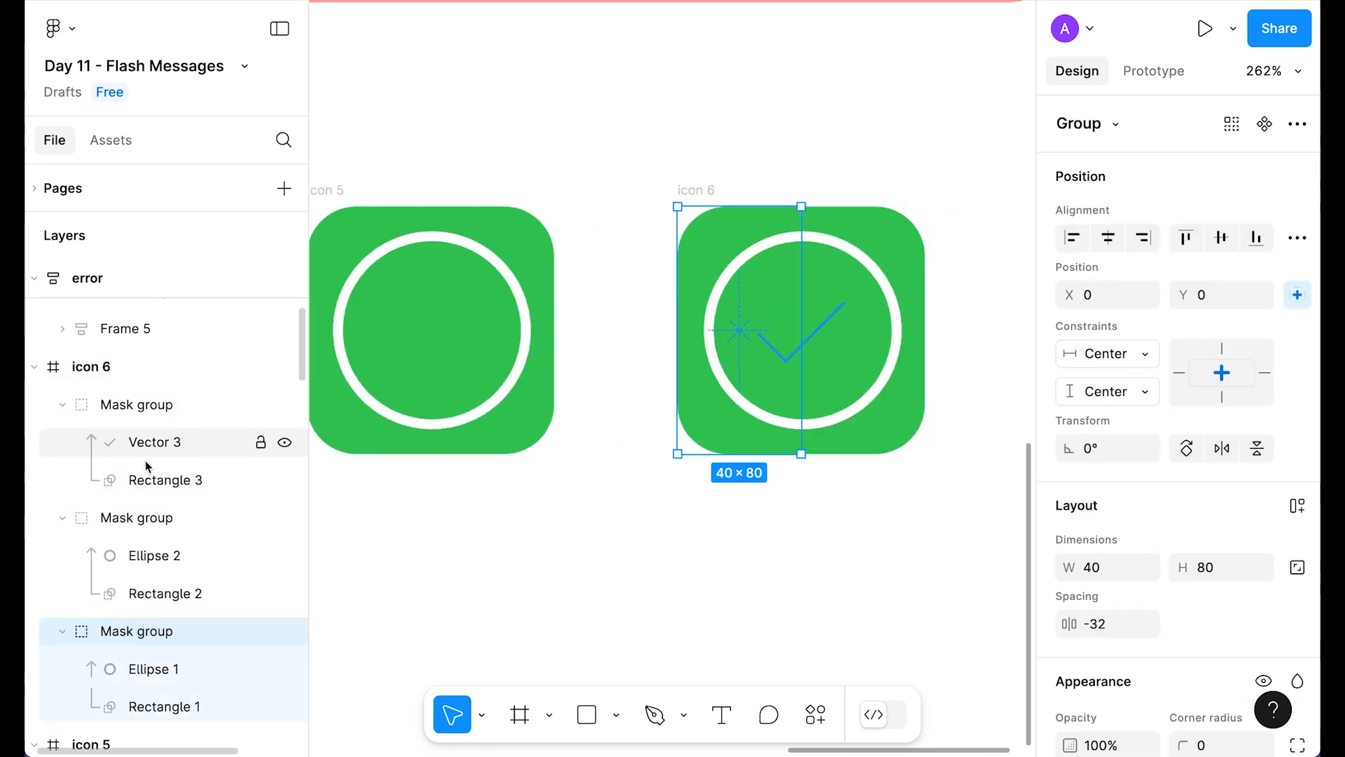
pyautogui.click(144, 479)
pyautogui.hotkey('shift', 'Right')
pyautogui.hotkey('shift', 'Right')
pyautogui.hotkey('shift', 'Right')
pyautogui.hotkey('shift', 'Right')
pyautogui.hotkey('shift', 'Right')
pyautogui.hotkey('shift', 'Right')
pyautogui.hotkey('shift', 'Right')
pyautogui.hotkey('shift', 'Right')
pyautogui.hotkey('shift', 'Right')
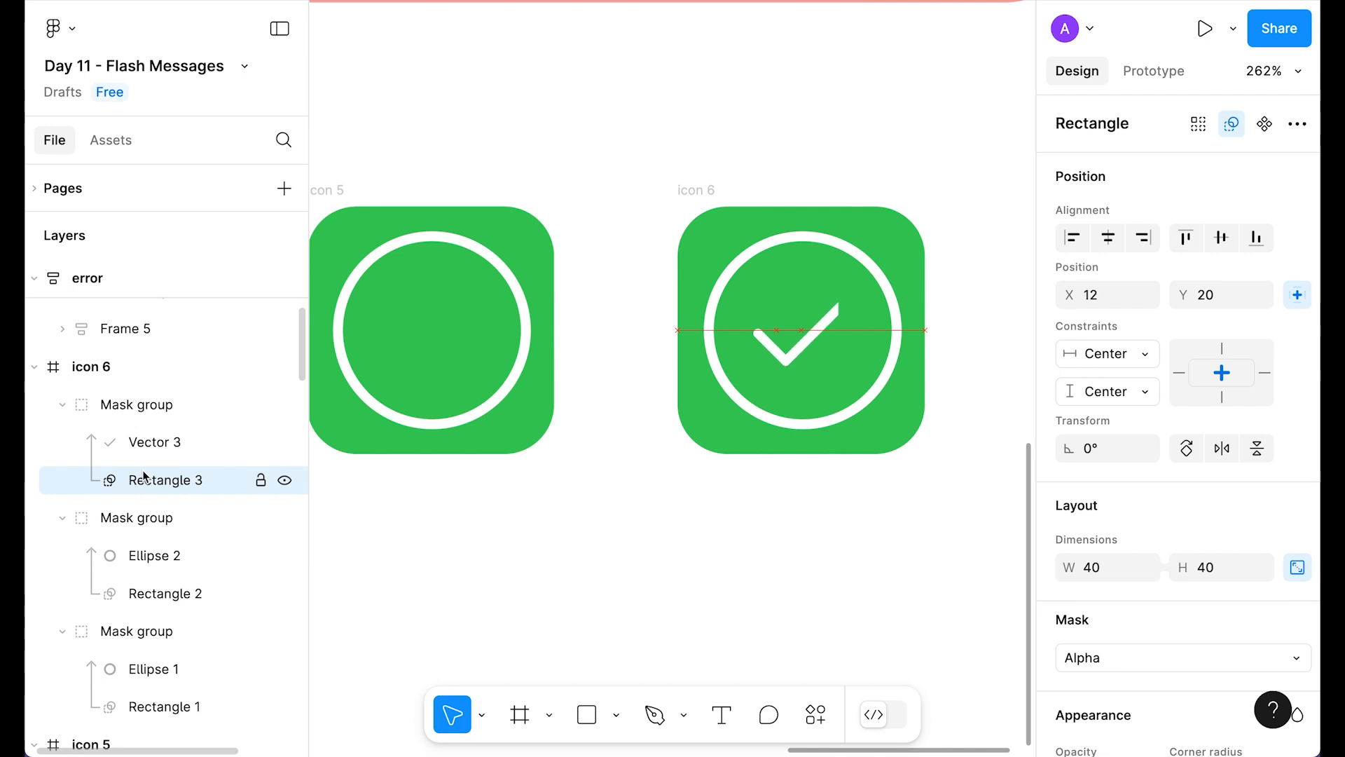
# Link icon 1 to icon 2 with a Smart animate prototype interaction triggered after a delay.
pyautogui.click(628, 526)
pyautogui.scroll(-5, 628, 525)
pyautogui.moveTo(544, 553); pyautogui.dragTo(748, 460)
pyautogui.click(459, 231)
pyautogui.hotkey('shift', 'e')
pyautogui.moveTo(576, 312); pyautogui.dragTo(650, 329)
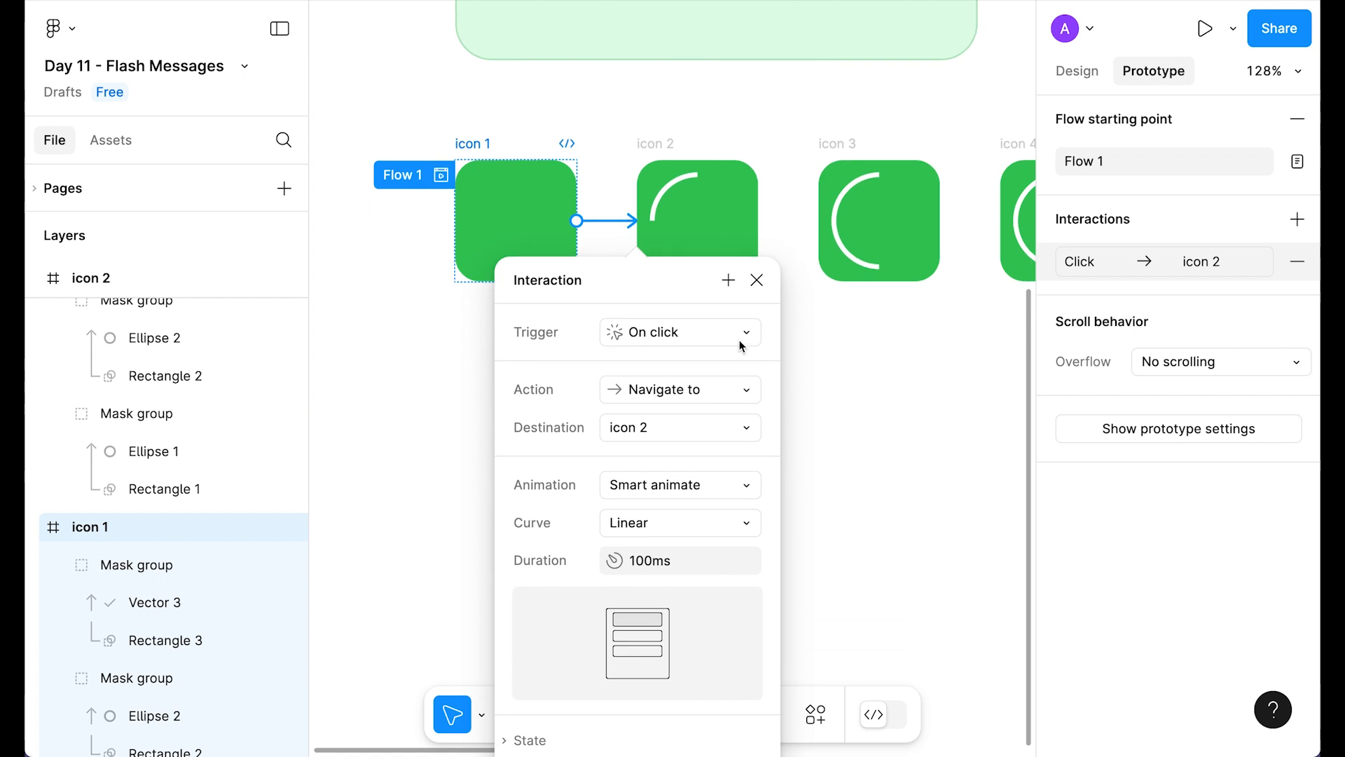
pyautogui.click(693, 329)
pyautogui.click(678, 621)
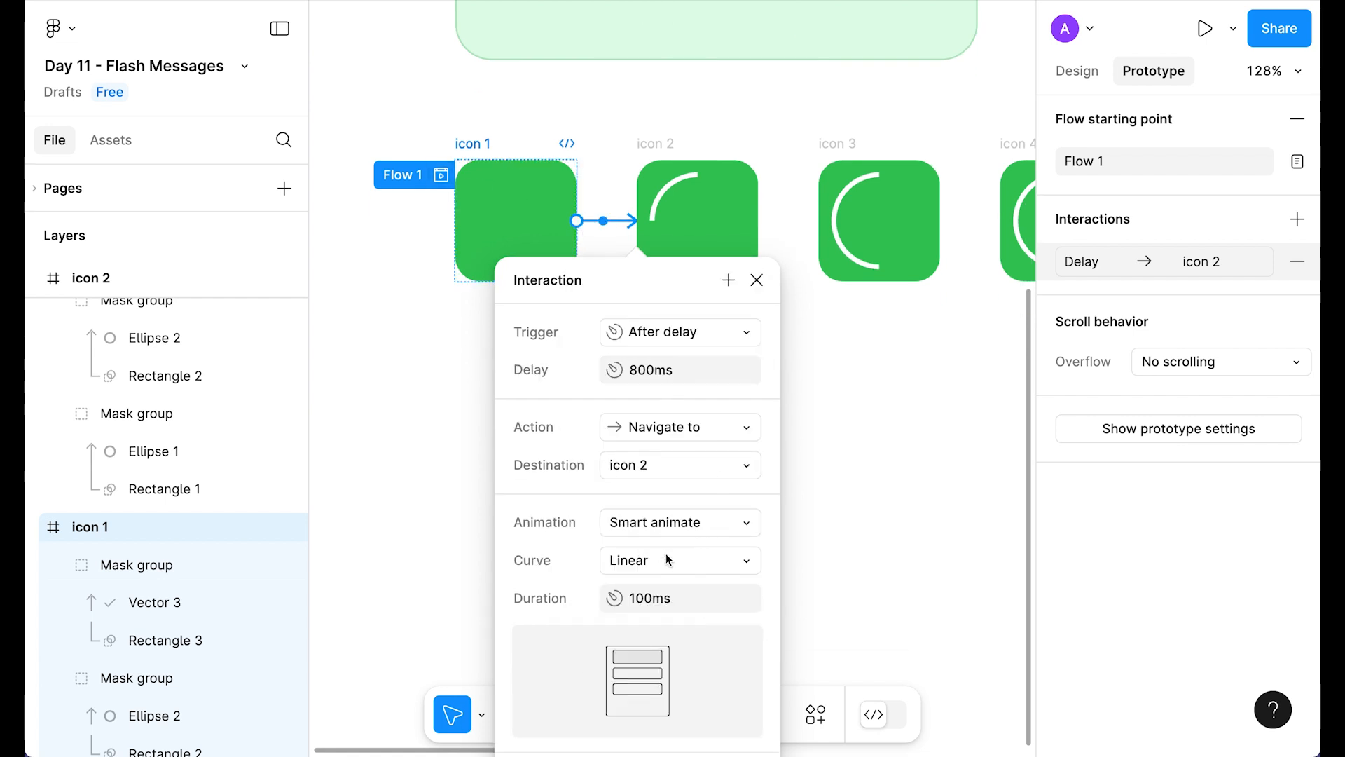
# Keep the Linear curve for the icon 1 to icon 2 transition and set its duration to 200 ms.
pyautogui.click(646, 560)
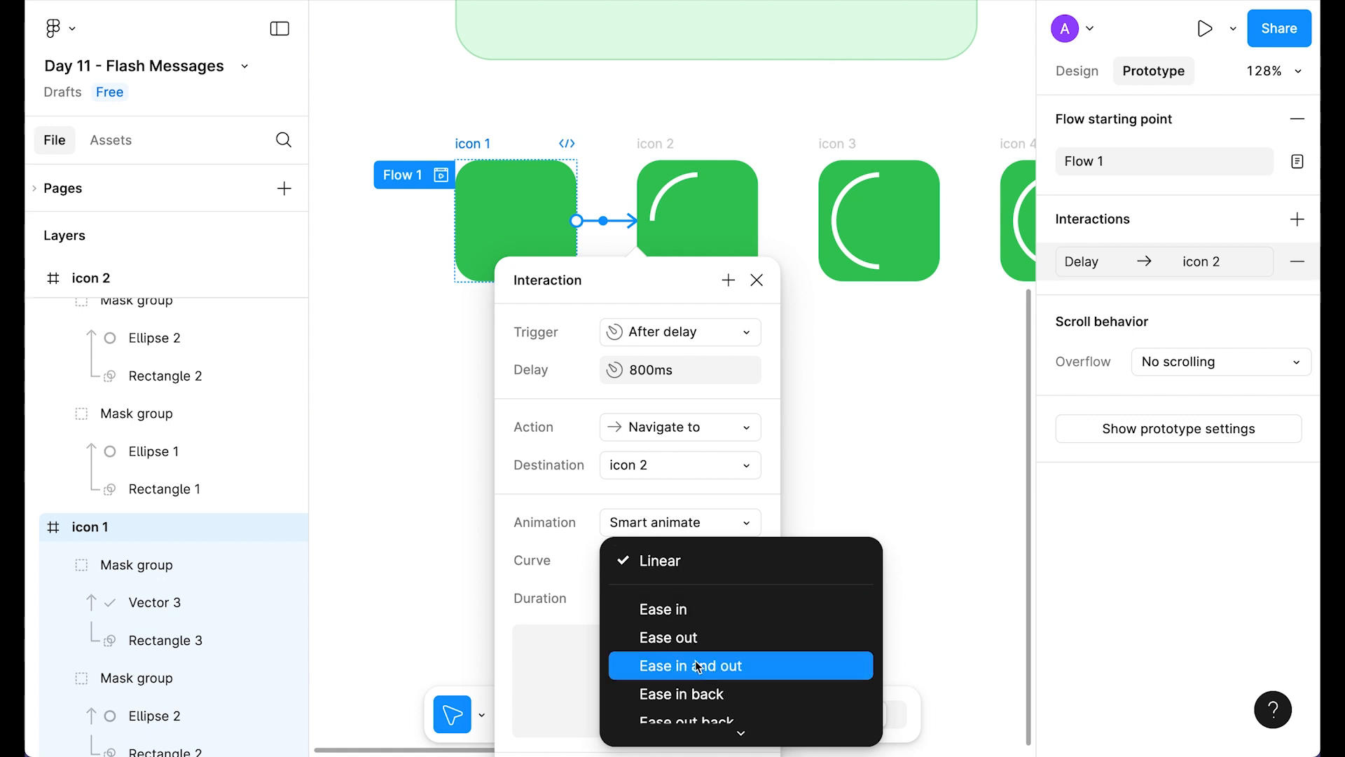
pyautogui.click(680, 567)
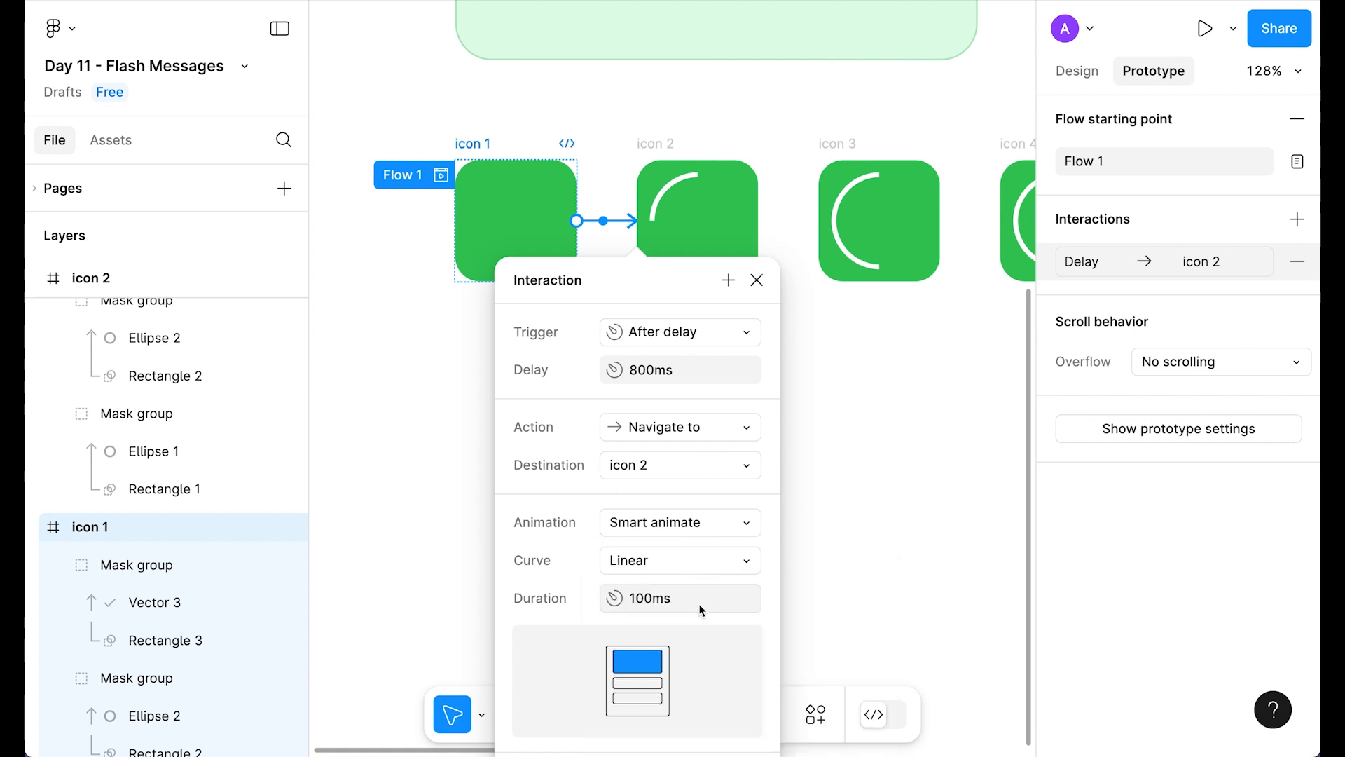
pyautogui.moveTo(636, 599); pyautogui.dragTo(629, 598)
pyautogui.write('2')
pyautogui.press('Return')
pyautogui.click(757, 281)
# Link icon 2 to icon 3 with an After delay interaction and set the delay to 1 ms.
pyautogui.click(654, 140)
pyautogui.moveTo(758, 221); pyautogui.dragTo(829, 225)
pyautogui.click(904, 272)
pyautogui.click(863, 564)
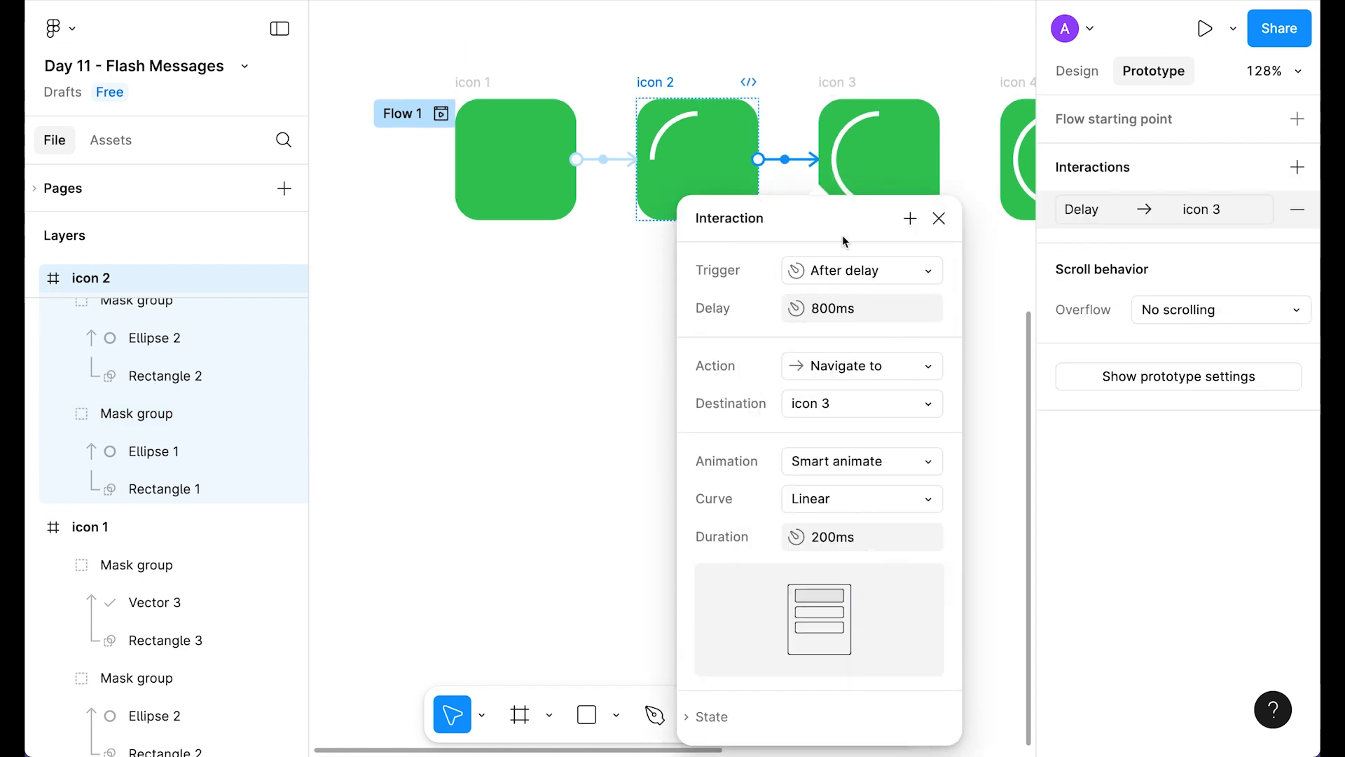
pyautogui.write('1')
pyautogui.press('Return')
pyautogui.click(938, 219)
# Link icon 3 to icon 4 with an After delay interaction and set the delay to 1 ms.
pyautogui.hscroll(5, 841, 350)
pyautogui.click(616, 232)
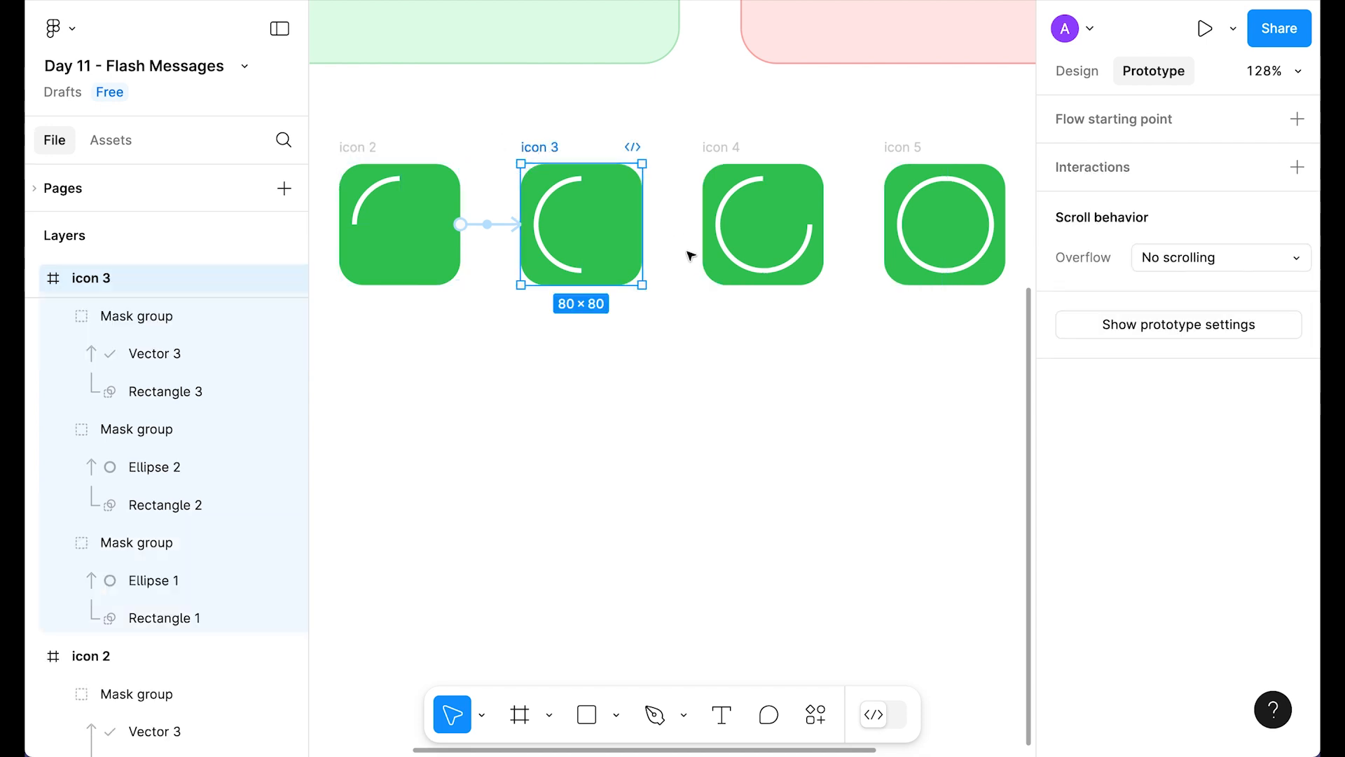
pyautogui.moveTo(644, 228); pyautogui.dragTo(742, 231)
pyautogui.click(772, 338)
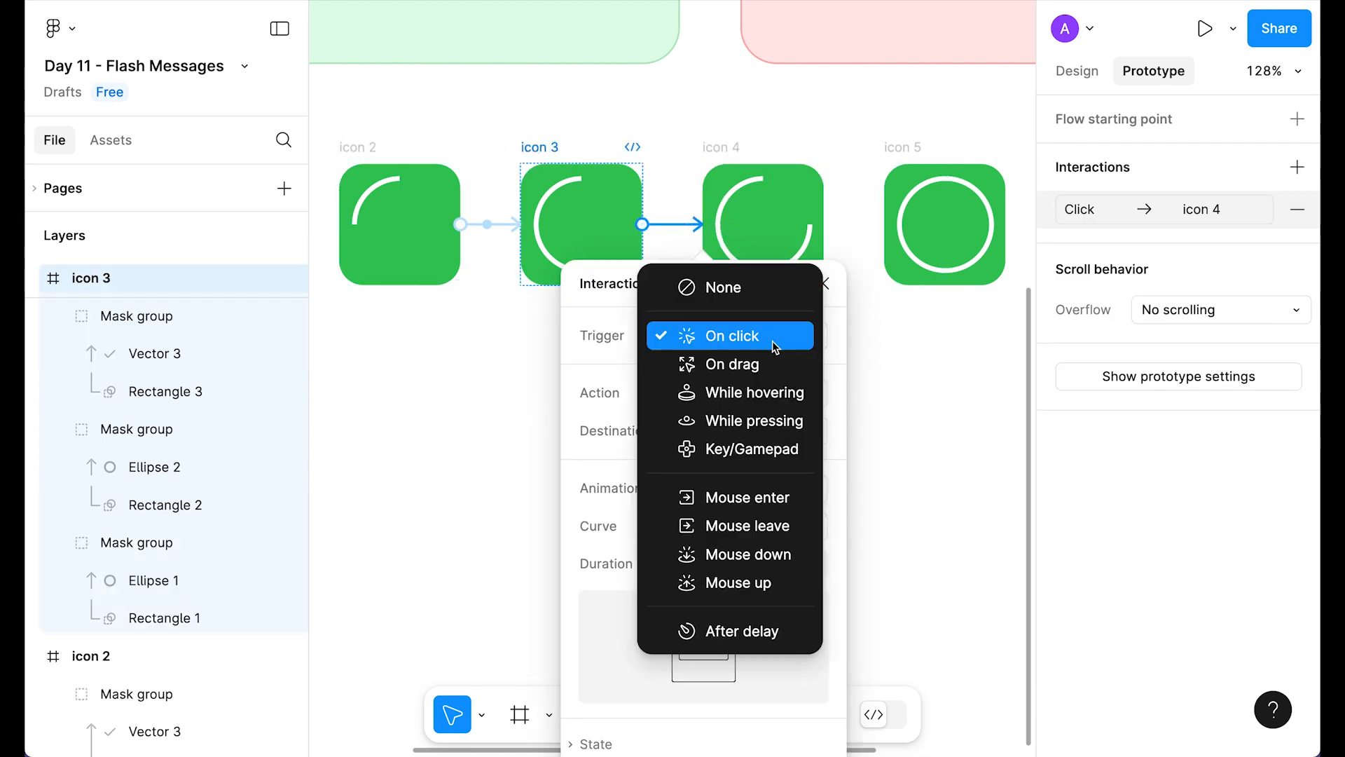
pyautogui.click(760, 634)
pyautogui.click(755, 373)
pyautogui.write('1')
pyautogui.press('Return')
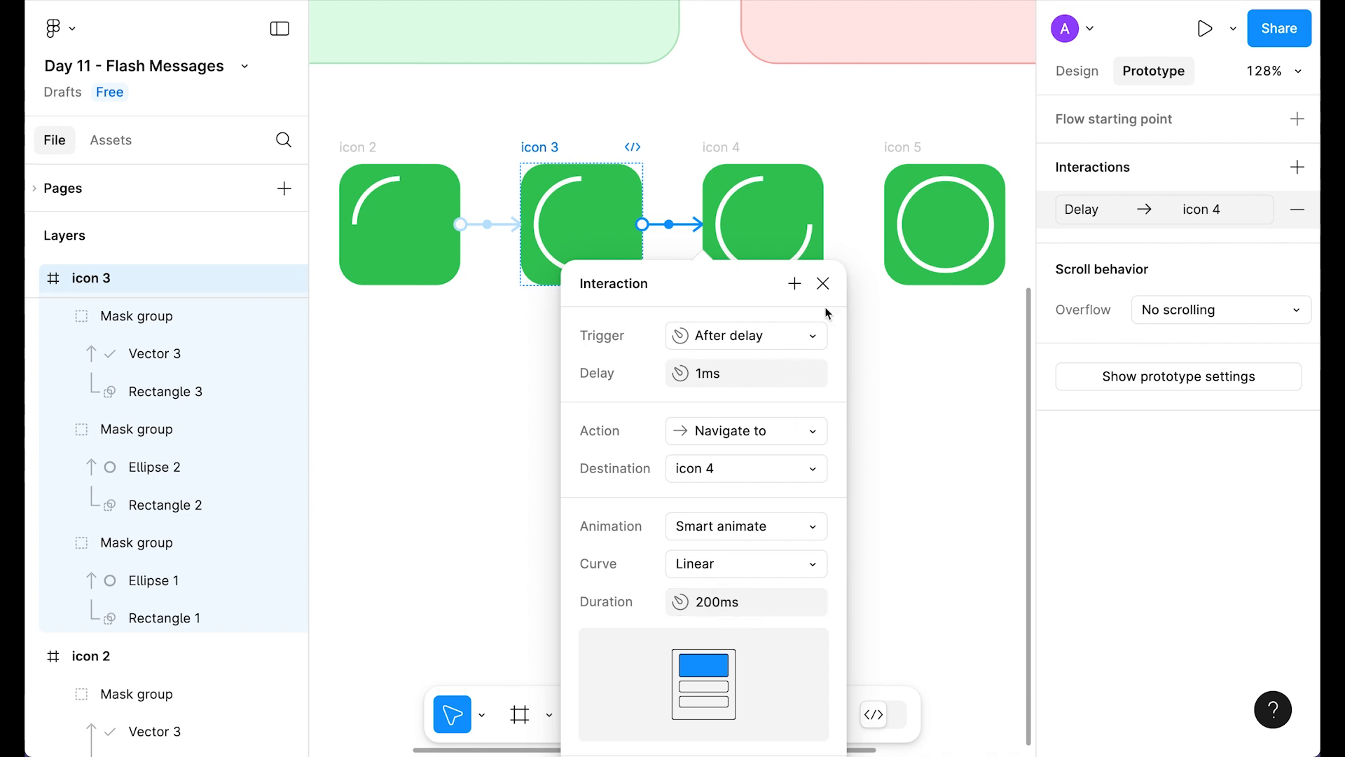
# Link icon 4 to icon 5 with an After delay interaction using a 1 ms delay and 200 ms Smart animate.
pyautogui.click(779, 225)
pyautogui.moveTo(824, 224); pyautogui.dragTo(918, 228)
pyautogui.click(928, 336)
pyautogui.click(918, 634)
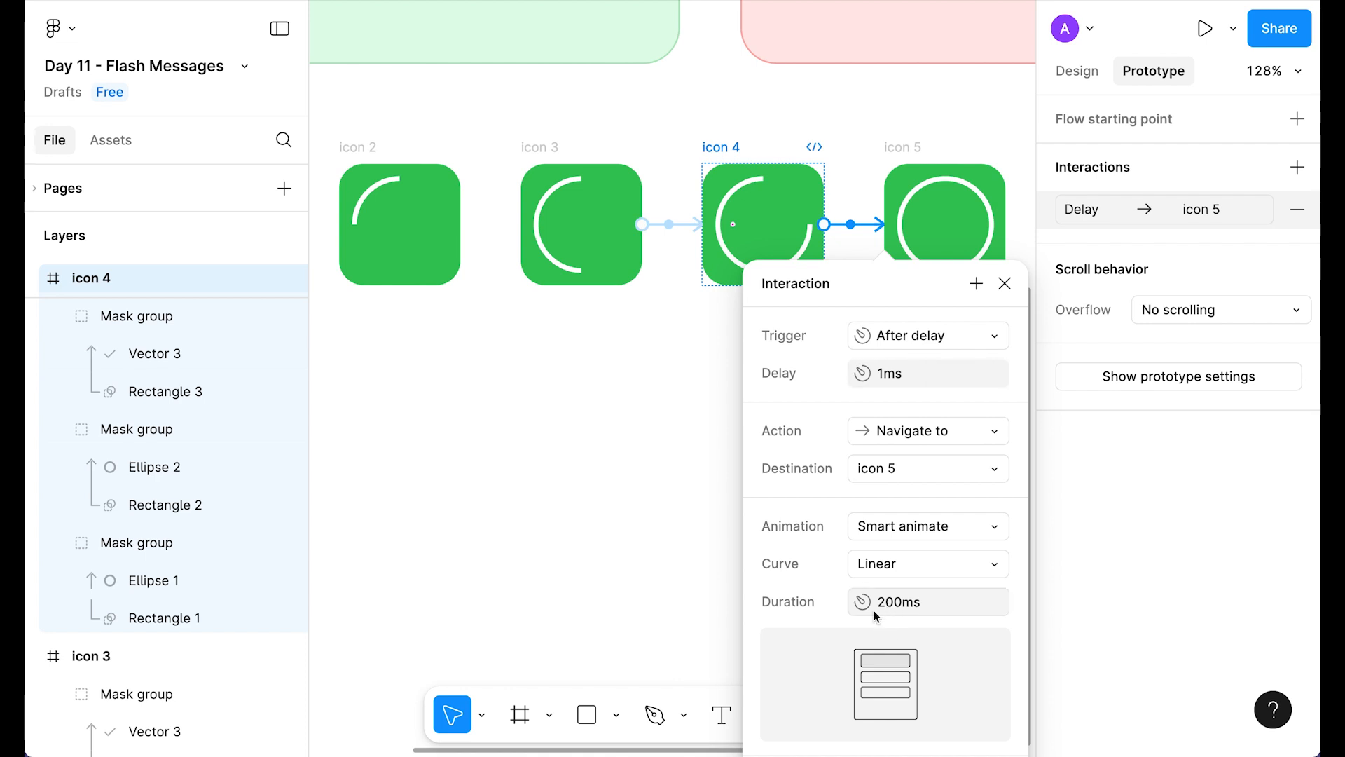
pyautogui.click(1003, 284)
# Preview the Flow 1 prototype from icon 1 to check the ring animation, and close the preview.
pyautogui.hscroll(-5, 868, 543)
pyautogui.scroll(1, 550, 571)
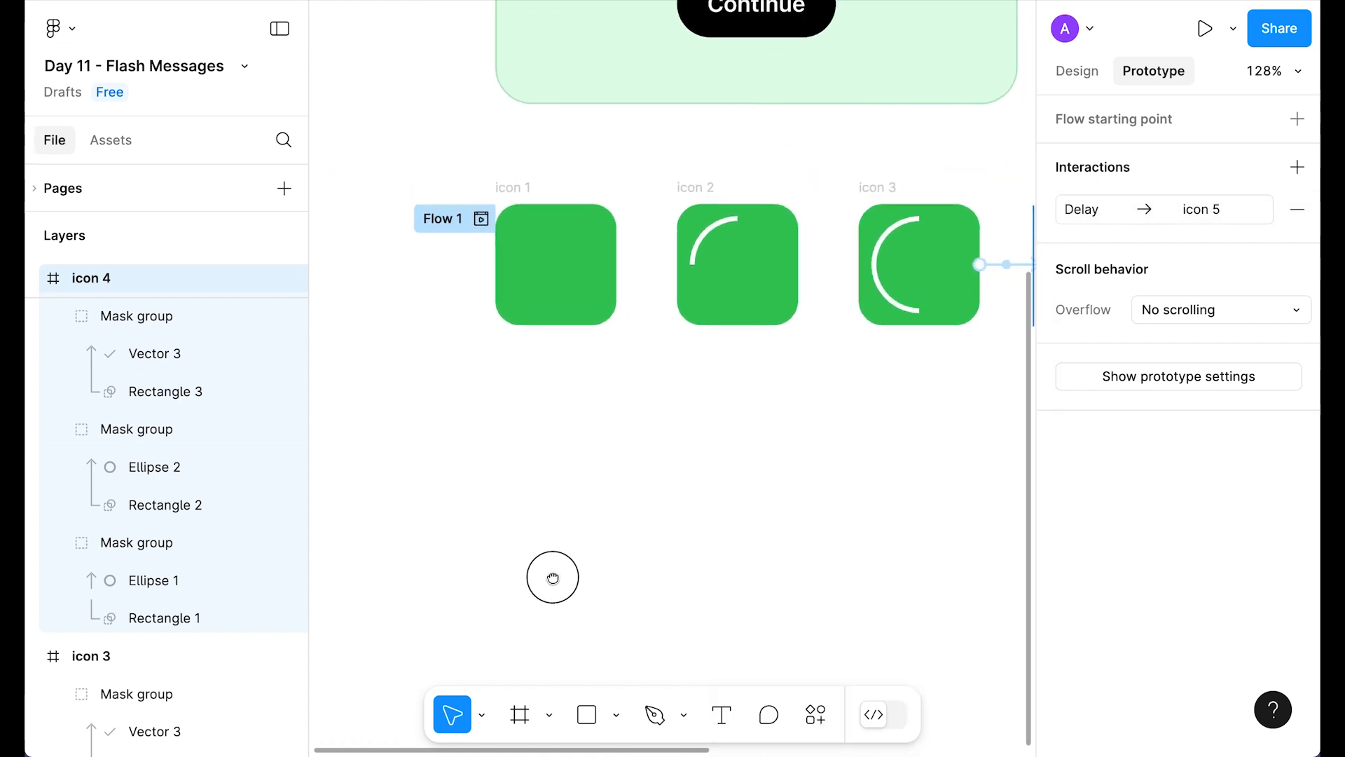
pyautogui.click(466, 225)
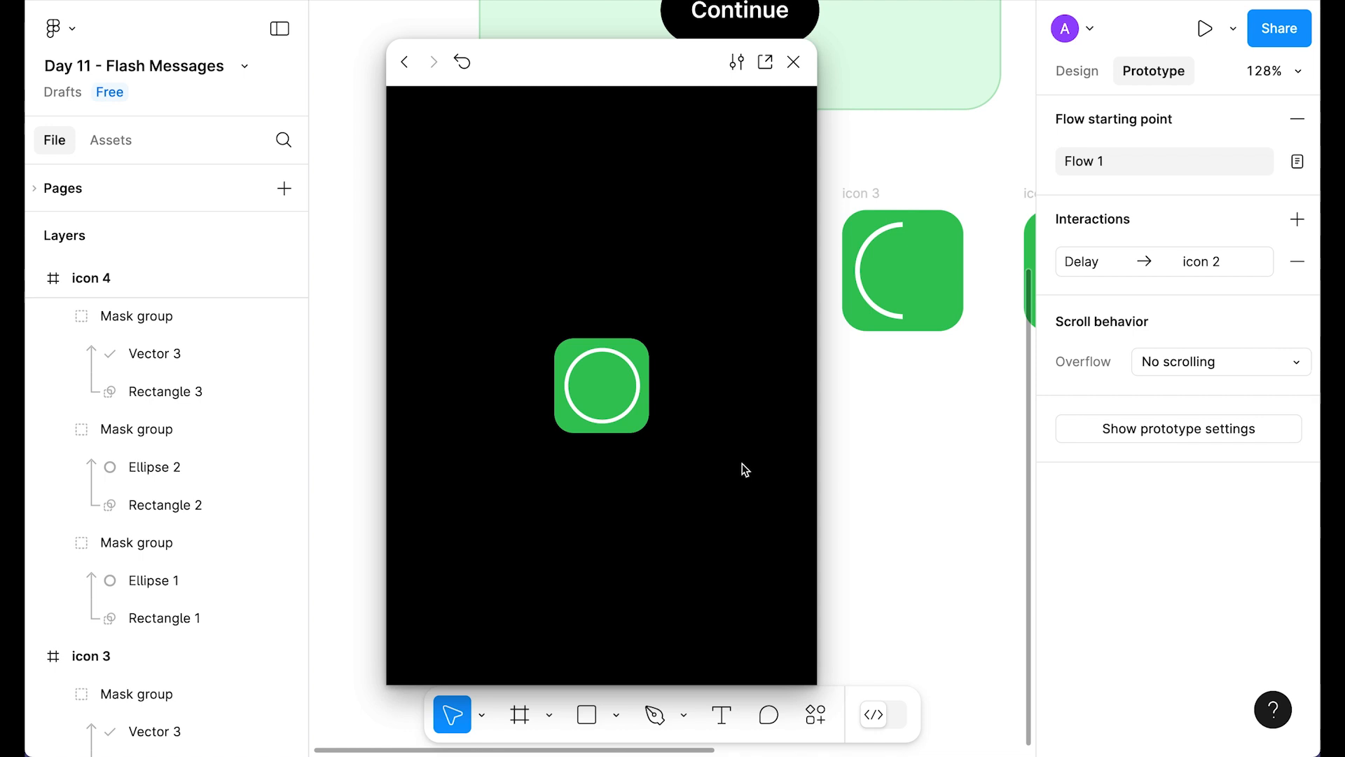
pyautogui.click(794, 62)
# Link icon 5 to icon 6 with an After delay interaction using a 1 ms delay and 200 ms Smart animate.
pyautogui.hscroll(6, 879, 430)
pyautogui.click(701, 301)
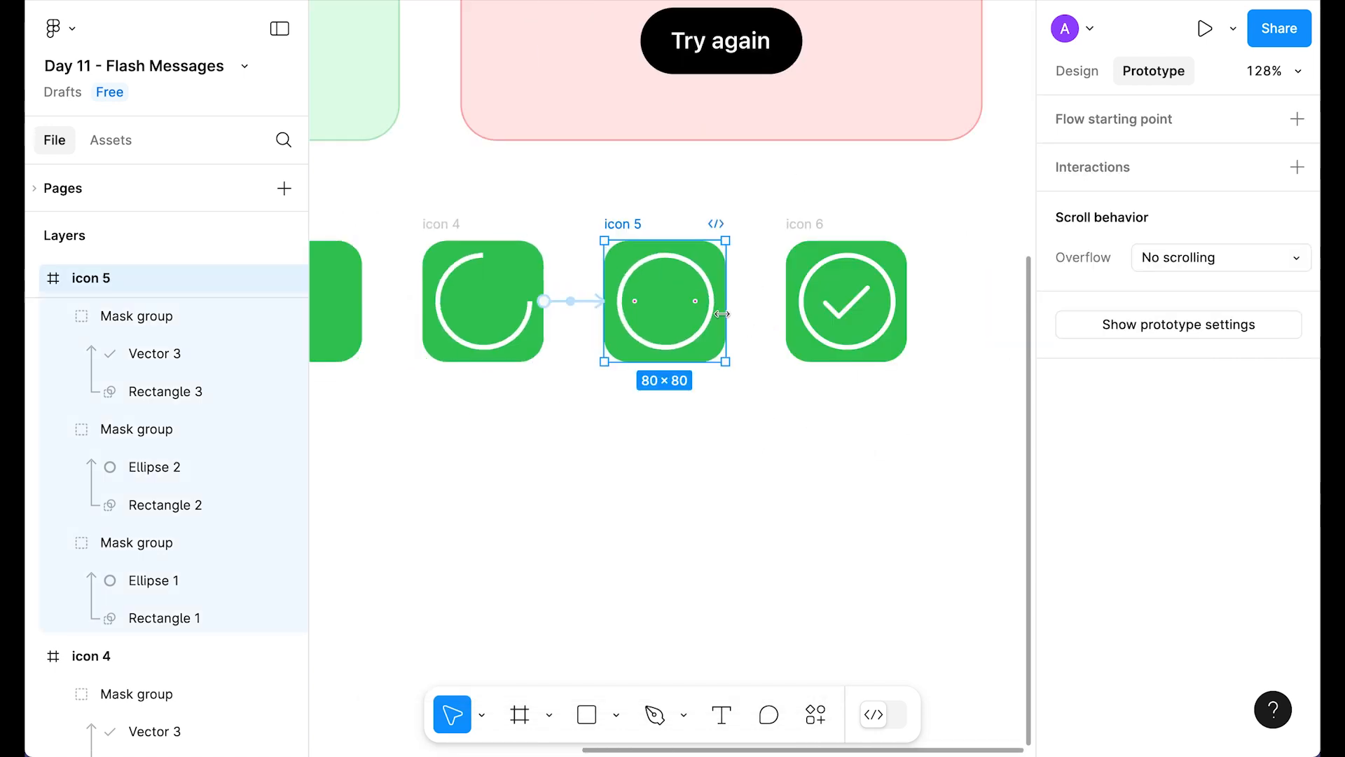
pyautogui.moveTo(790, 303); pyautogui.dragTo(806, 301)
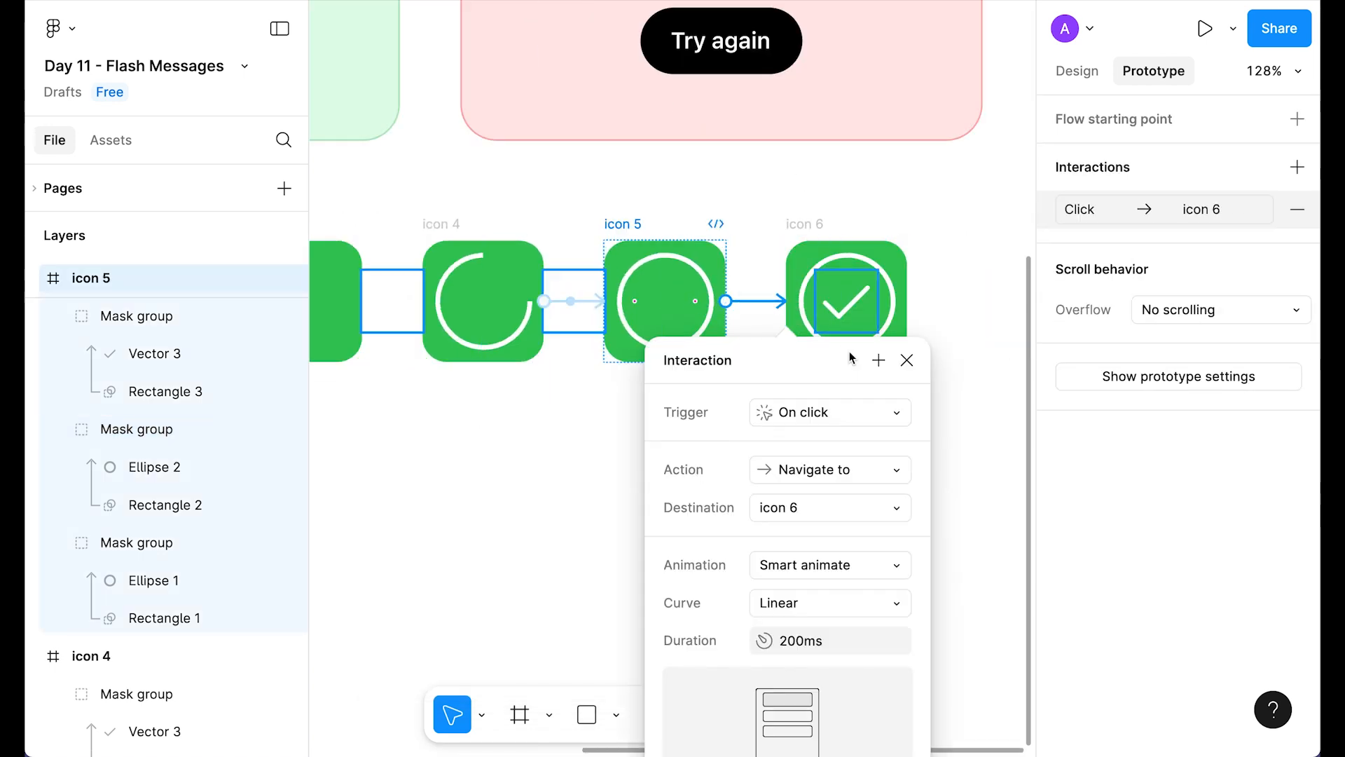
pyautogui.scroll(-2, 826, 384)
pyautogui.click(825, 320)
pyautogui.click(830, 614)
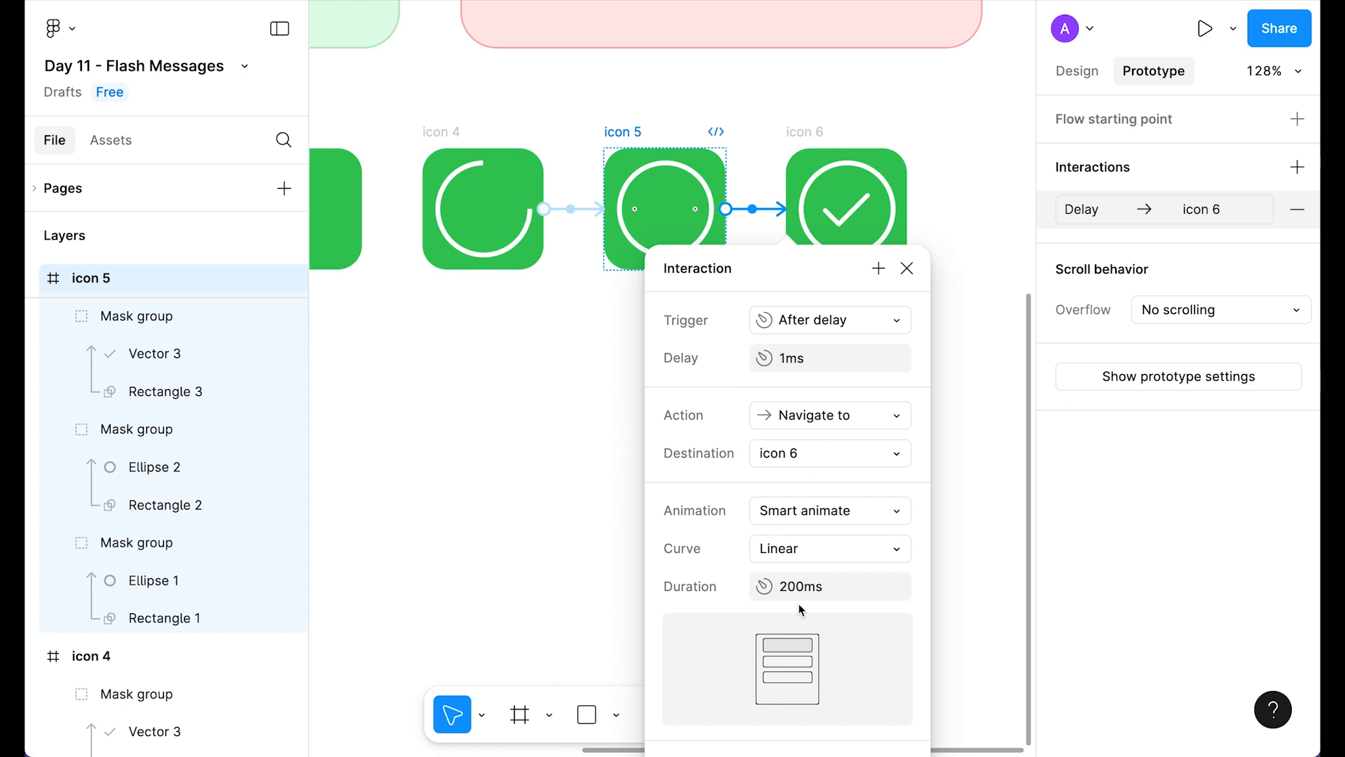
pyautogui.click(907, 268)
# Preview the Flow 1 prototype from icon 1 through to the checkmark, and close the preview.
pyautogui.hscroll(-10, 489, 452)
pyautogui.hscroll(1, 547, 229)
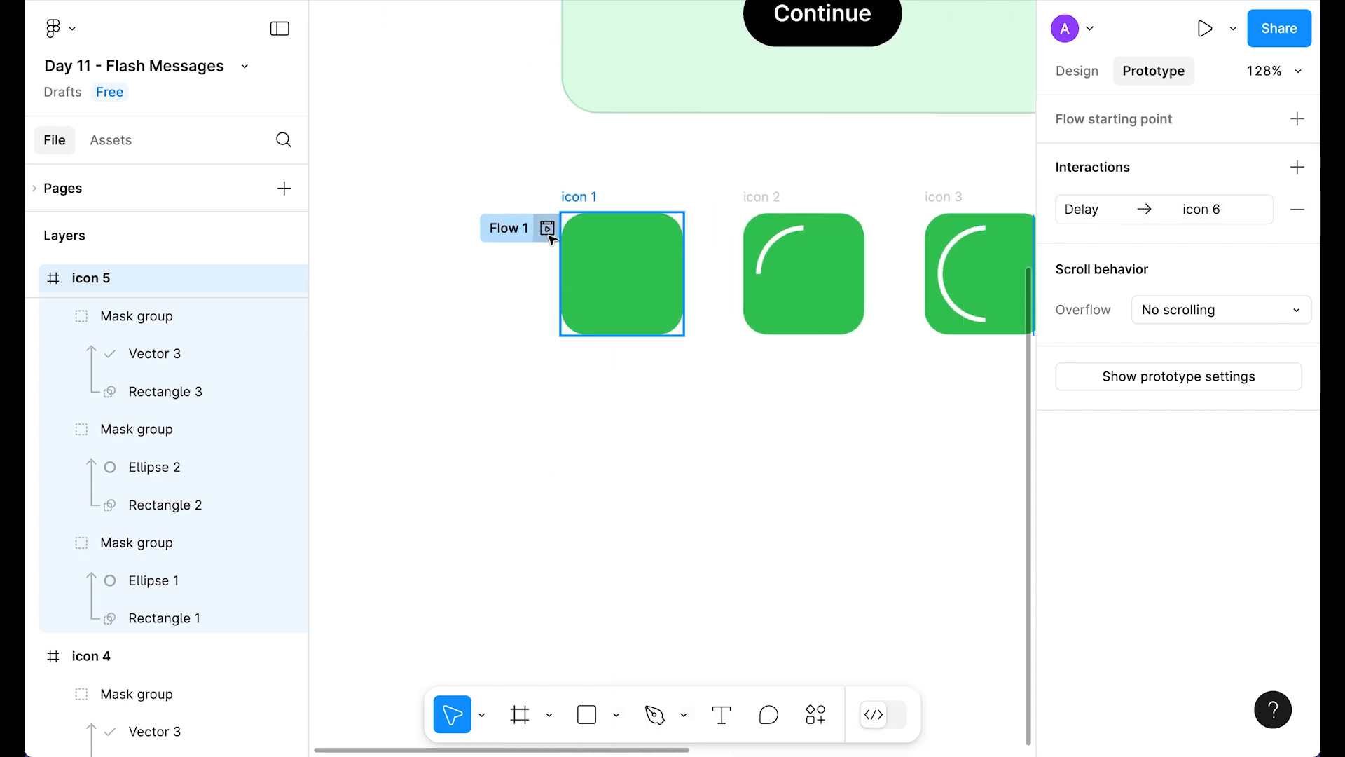
pyautogui.click(548, 229)
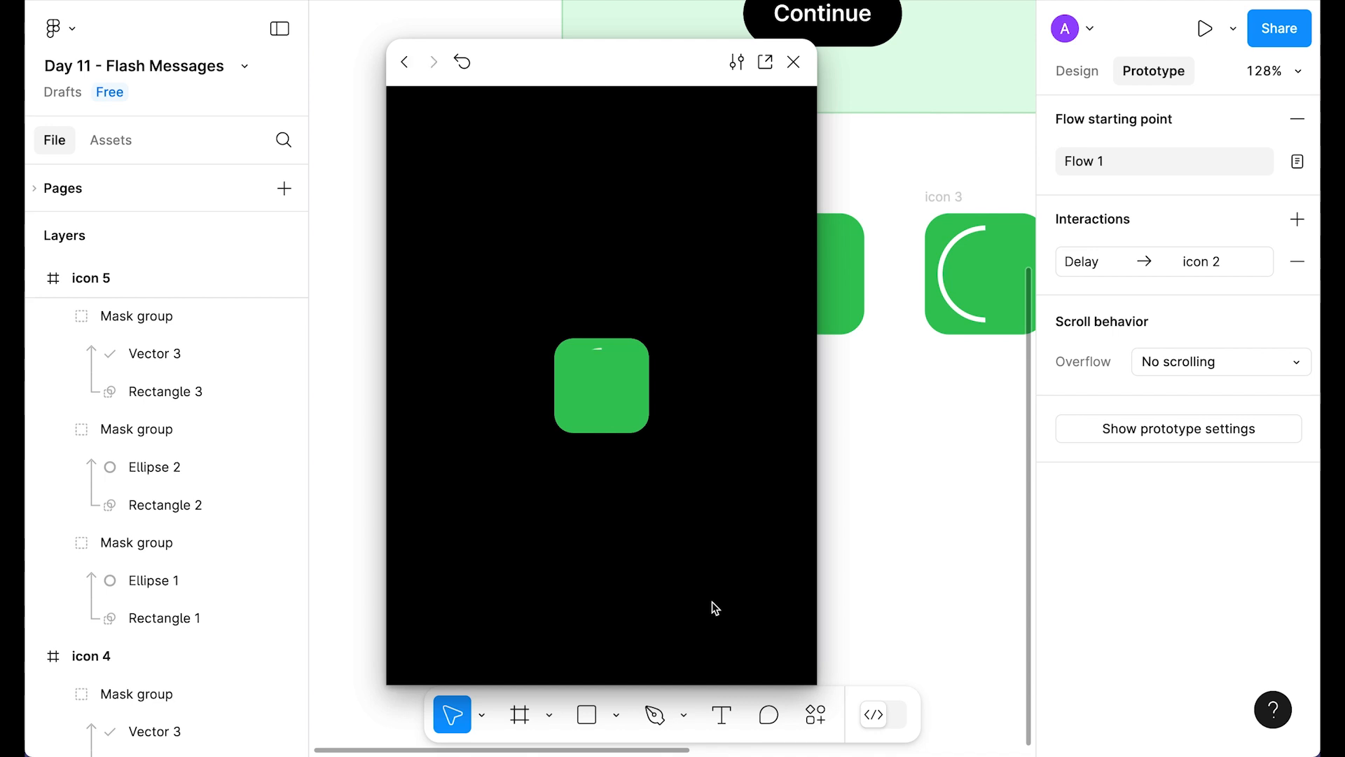
pyautogui.click(793, 62)
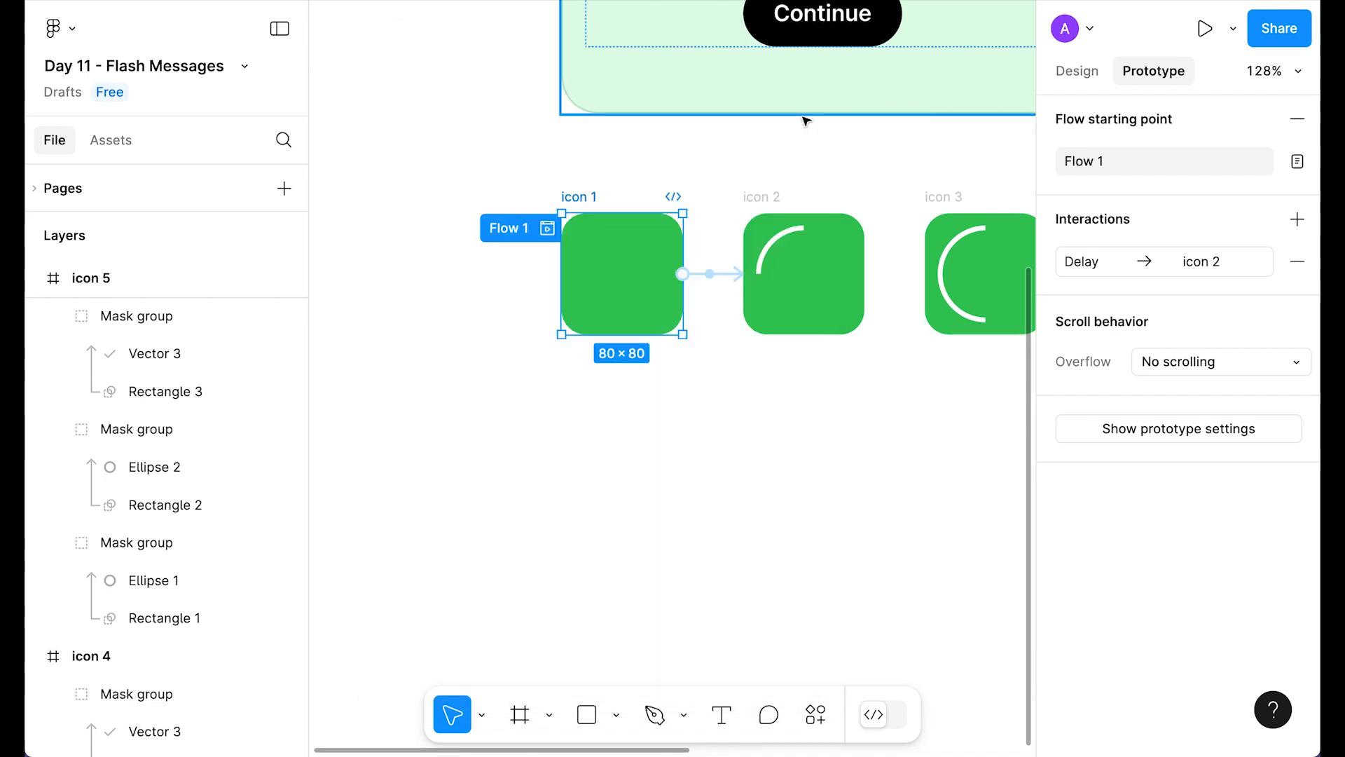
# Combine the six frames icon 1 to icon 6 into a component set and name it success.
pyautogui.scroll(-3, 820, 499)
pyautogui.click(403, 251)
pyautogui.moveTo(1166, 438); pyautogui.dragTo(803, 467)
pyautogui.moveTo(733, 550); pyautogui.dragTo(1016, 494)
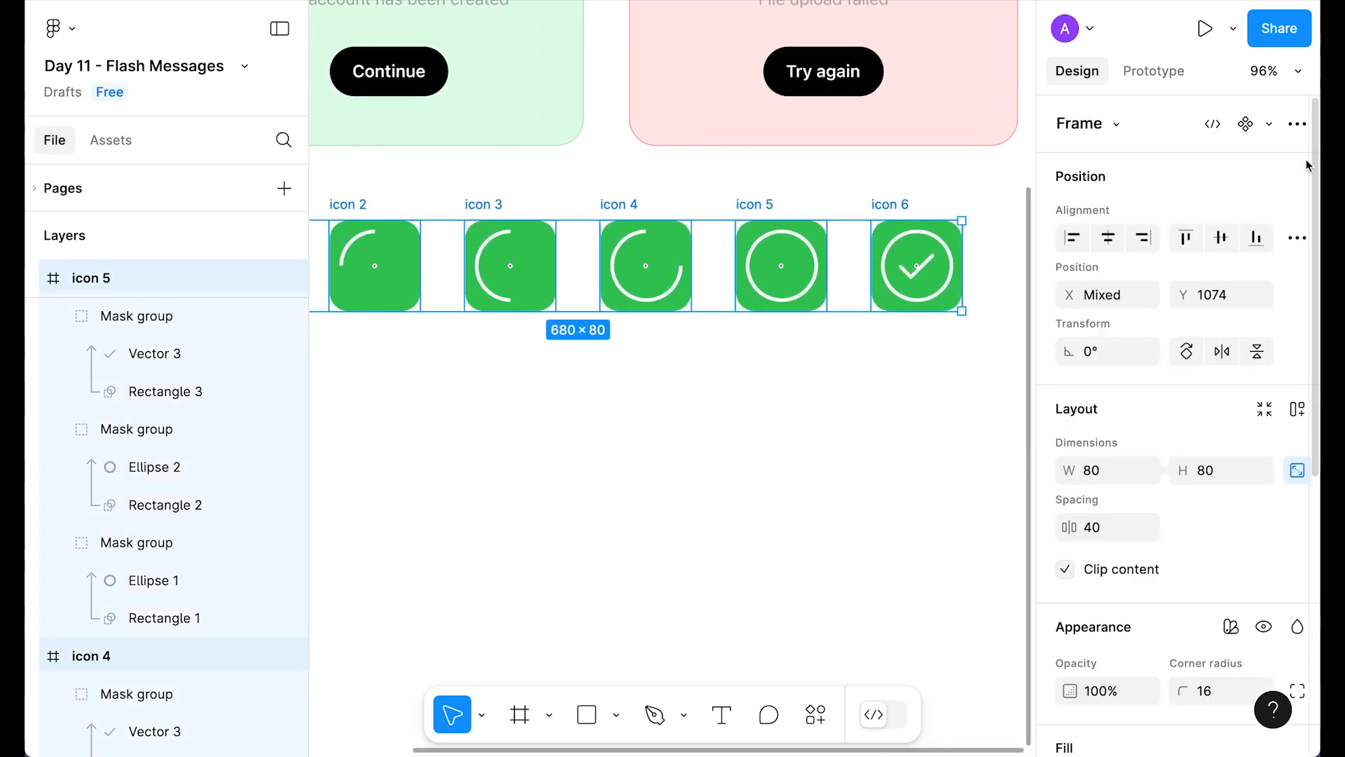
pyautogui.click(1272, 125)
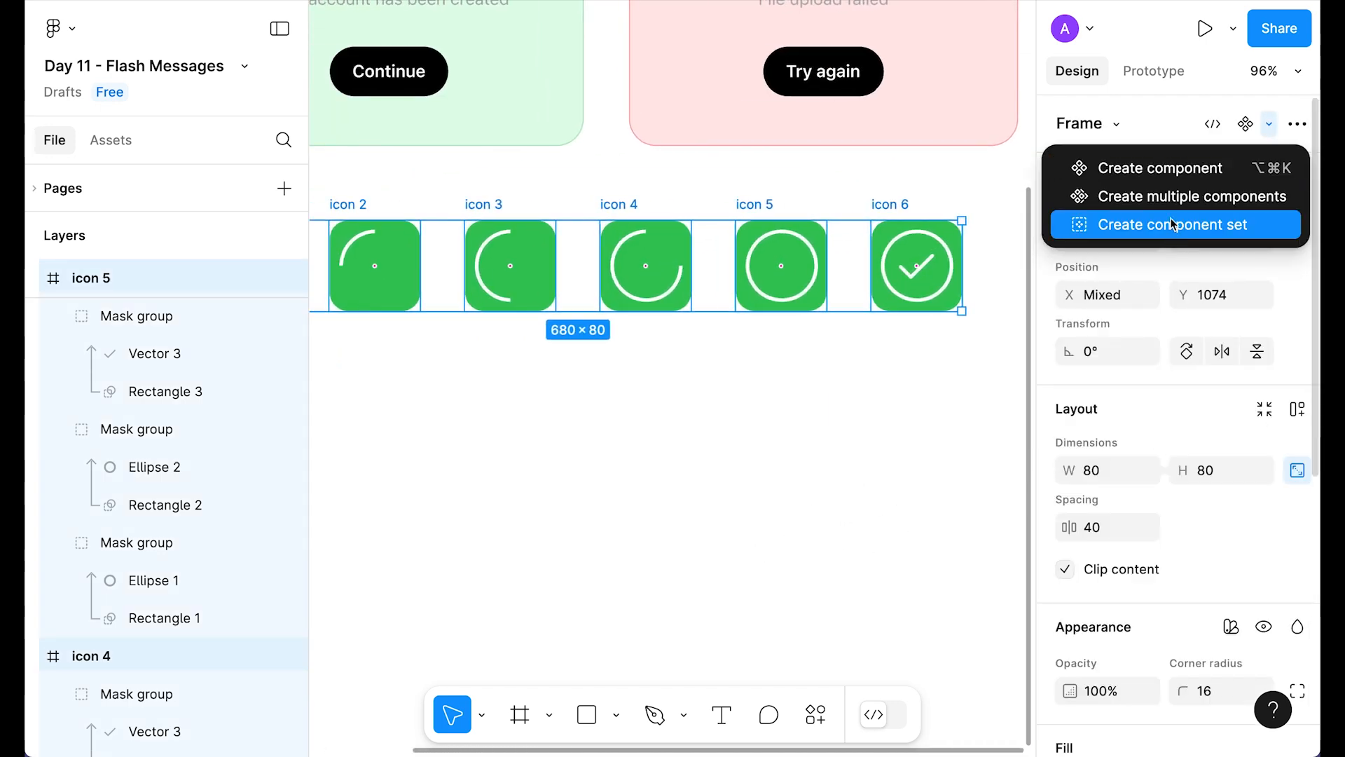
pyautogui.click(1170, 223)
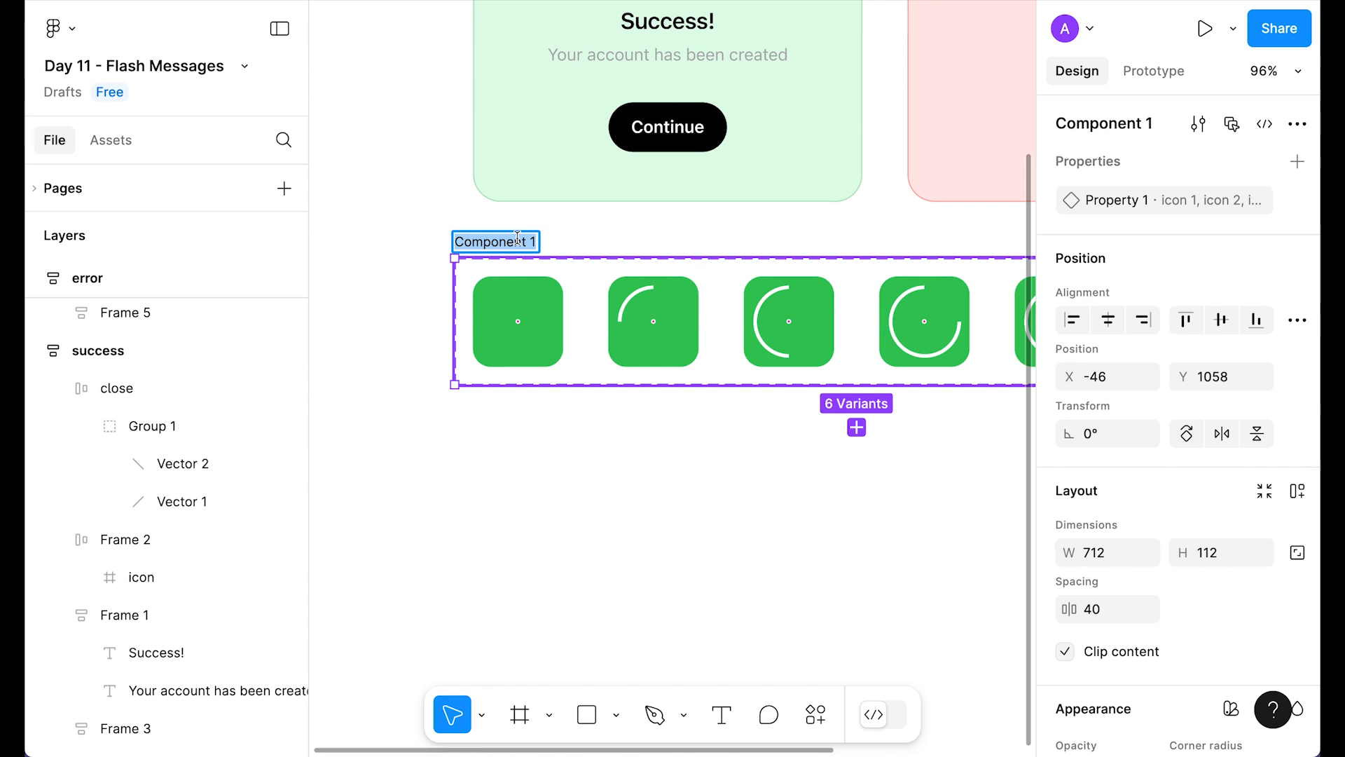
pyautogui.write('success')
pyautogui.press('Return')
# Create an instance of the icon 1 variant below the success component set and cut it.
pyautogui.moveTo(563, 323); pyautogui.dragTo(565, 532)
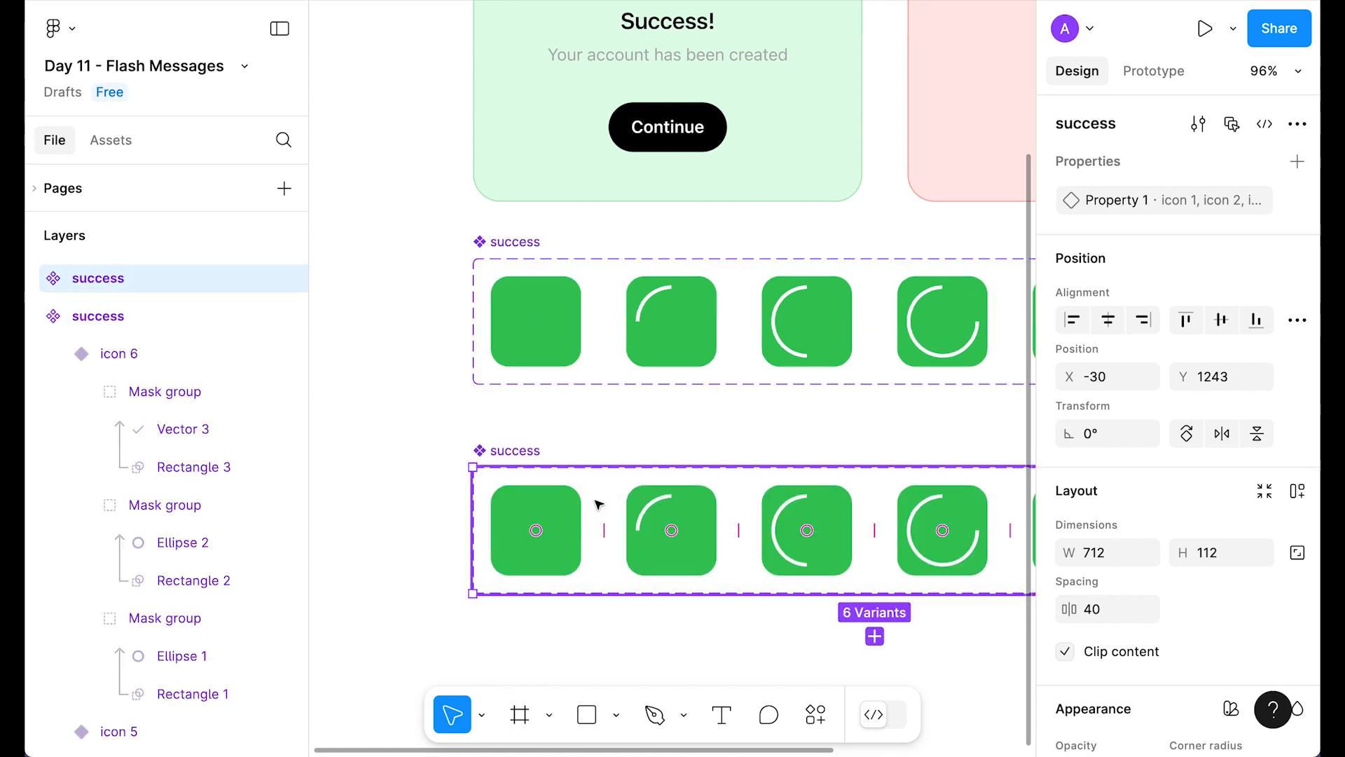
pyautogui.hotkey('ctrl', 'z')
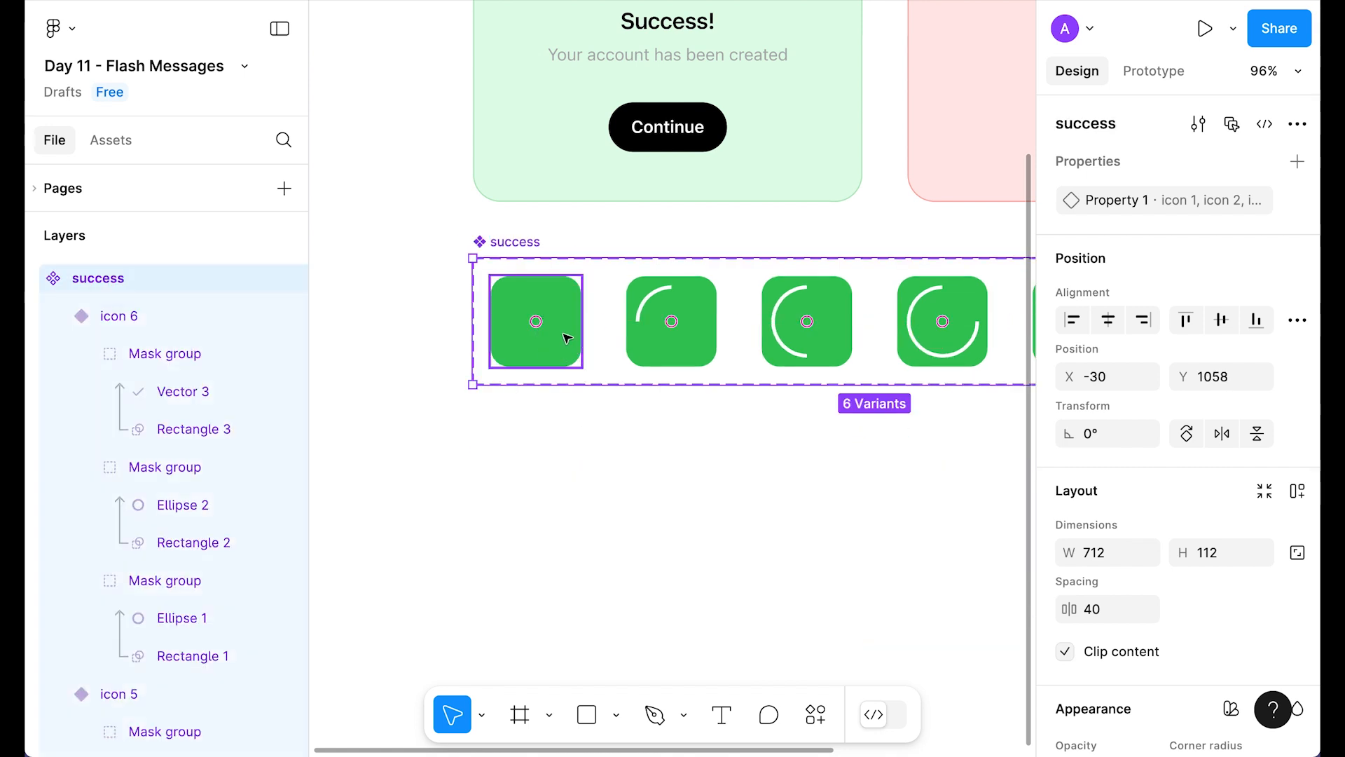
pyautogui.click(563, 334)
pyautogui.moveTo(560, 296); pyautogui.dragTo(559, 444)
pyautogui.click(1249, 193)
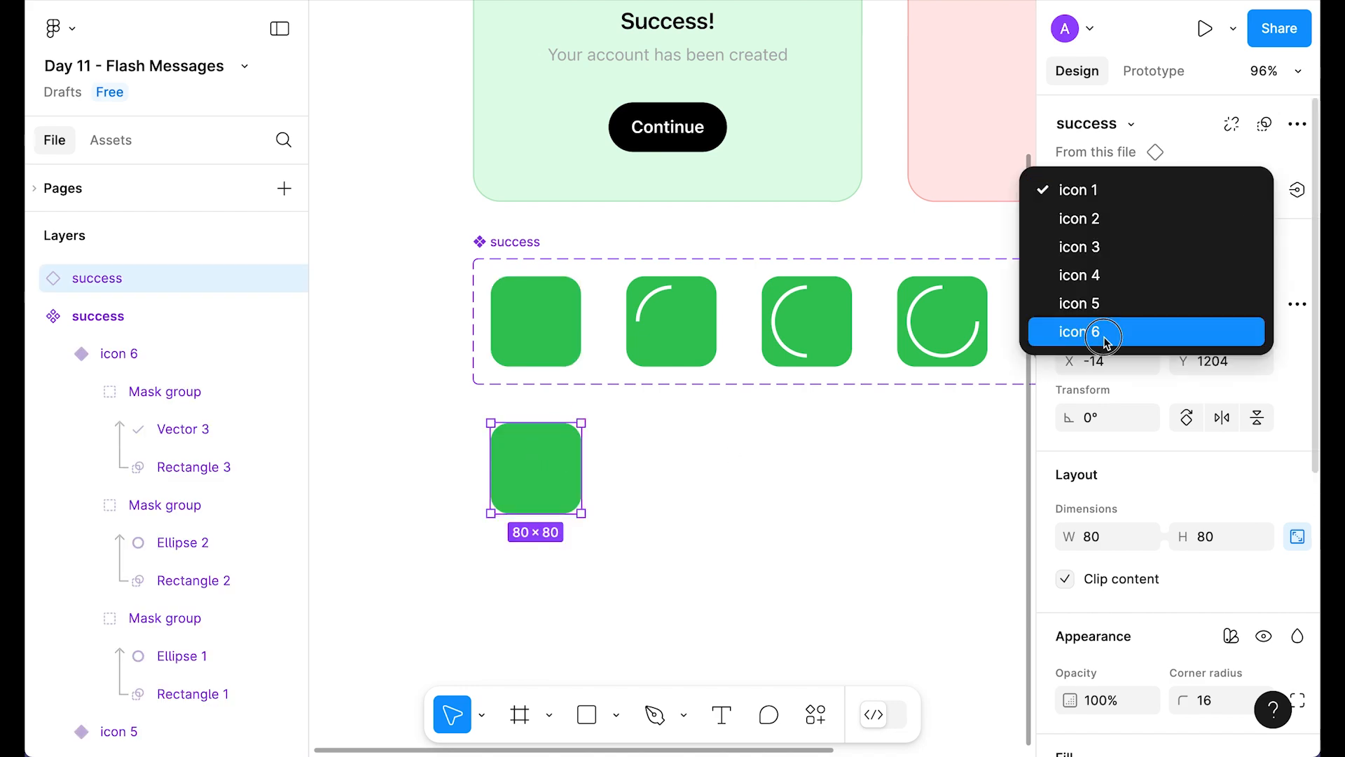
pyautogui.click(1083, 332)
pyautogui.click(637, 636)
pyautogui.click(542, 483)
pyautogui.press('super+x')
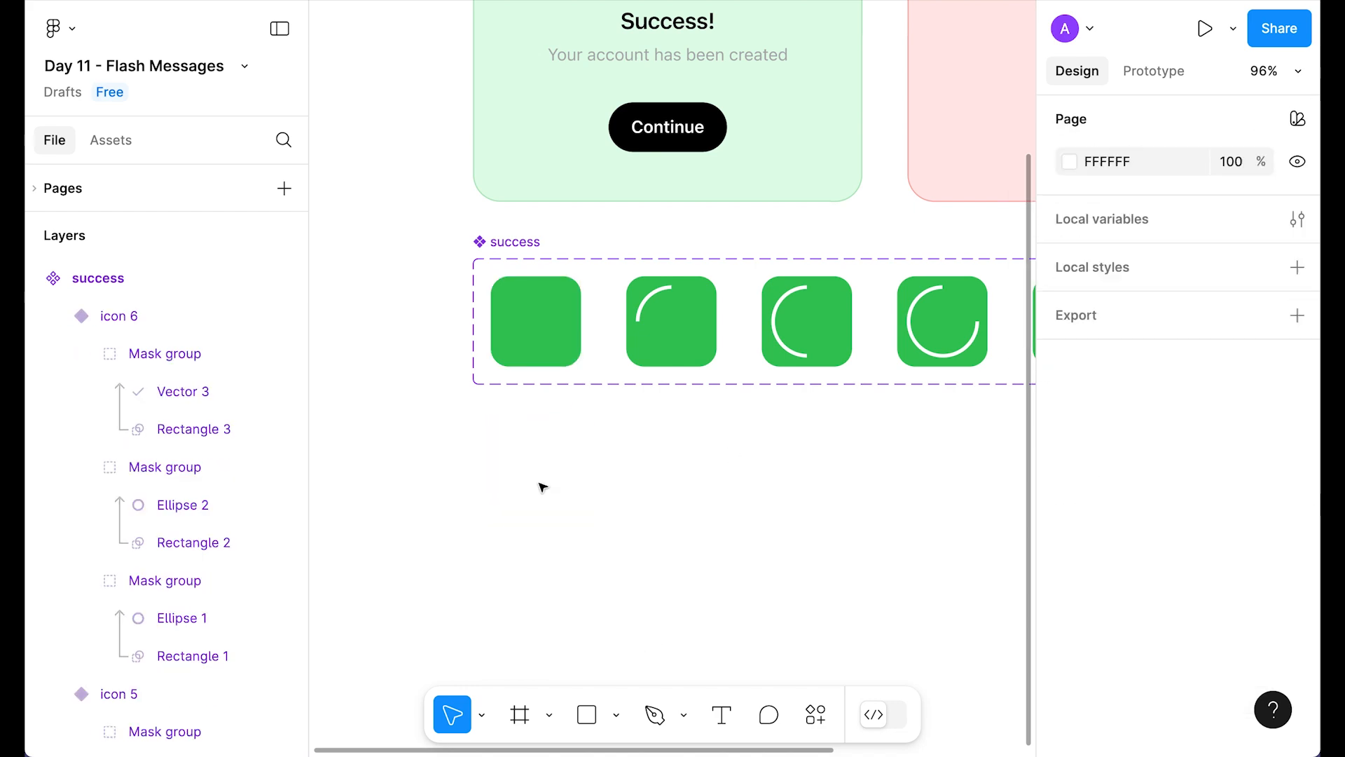
# Replace the icon in the success card with the cut success component instance, using Paste to replace.
pyautogui.scroll(5, 543, 487)
pyautogui.doubleClick(579, 187)
pyautogui.rightClick(580, 185)
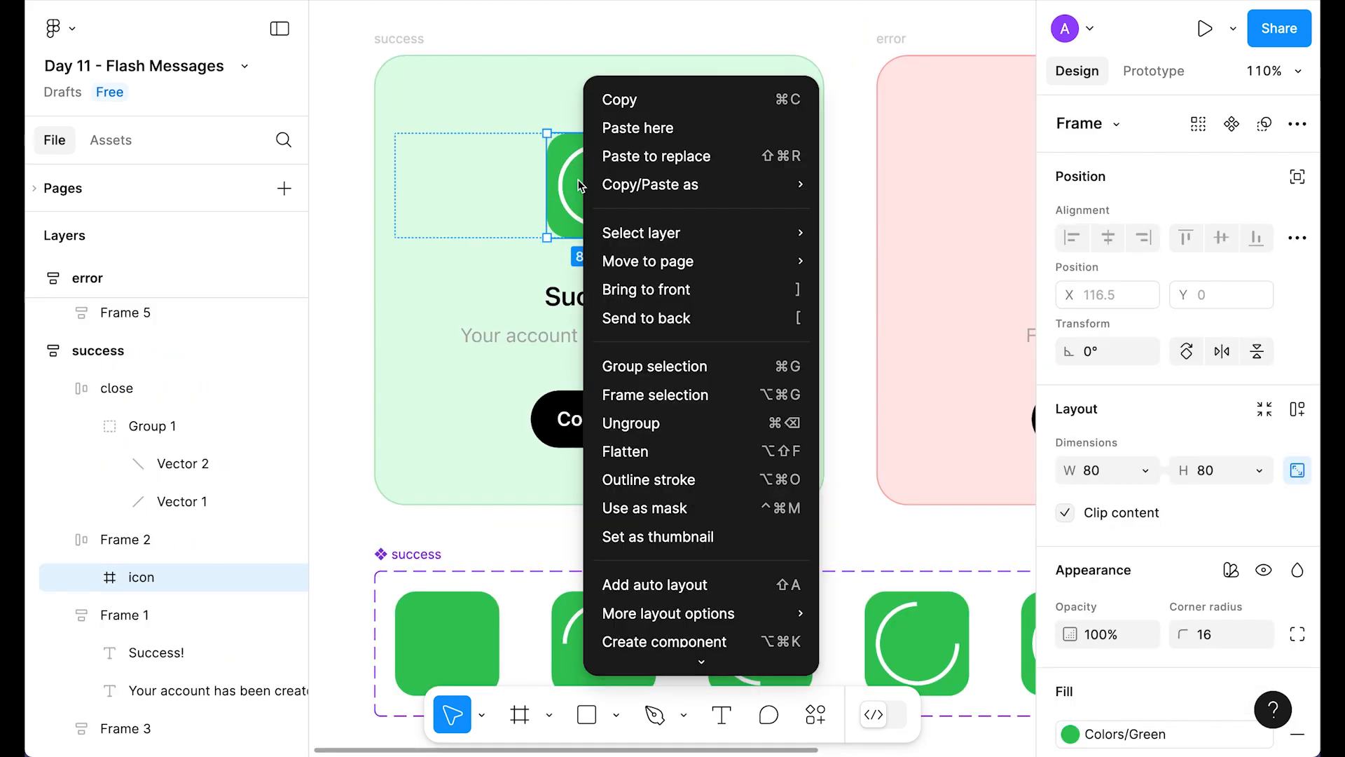
pyautogui.click(652, 156)
pyautogui.click(1264, 188)
pyautogui.click(1134, 110)
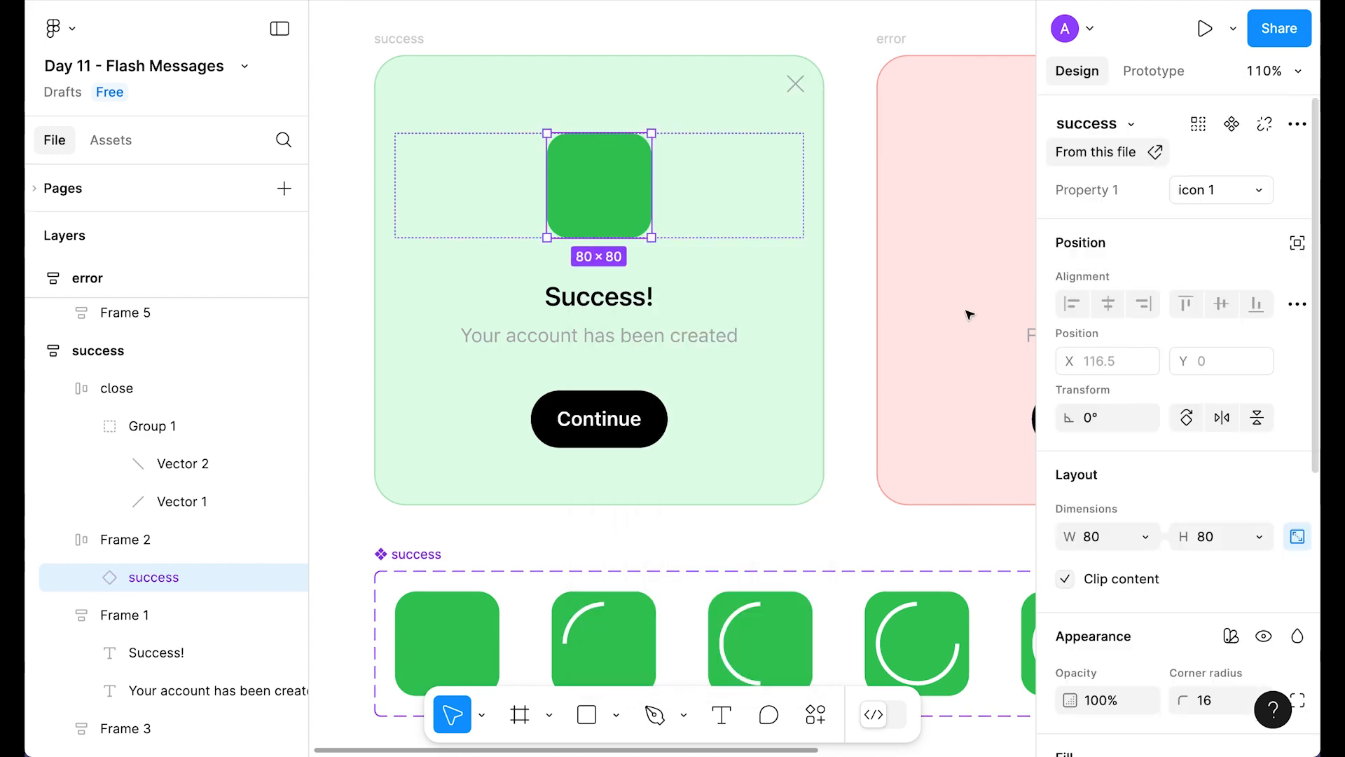
# Preview the success card to check its animated icon.
pyautogui.scroll(-5, 817, 339)
pyautogui.scroll(3, 817, 340)
pyautogui.click(815, 334)
pyautogui.scroll(3, 815, 333)
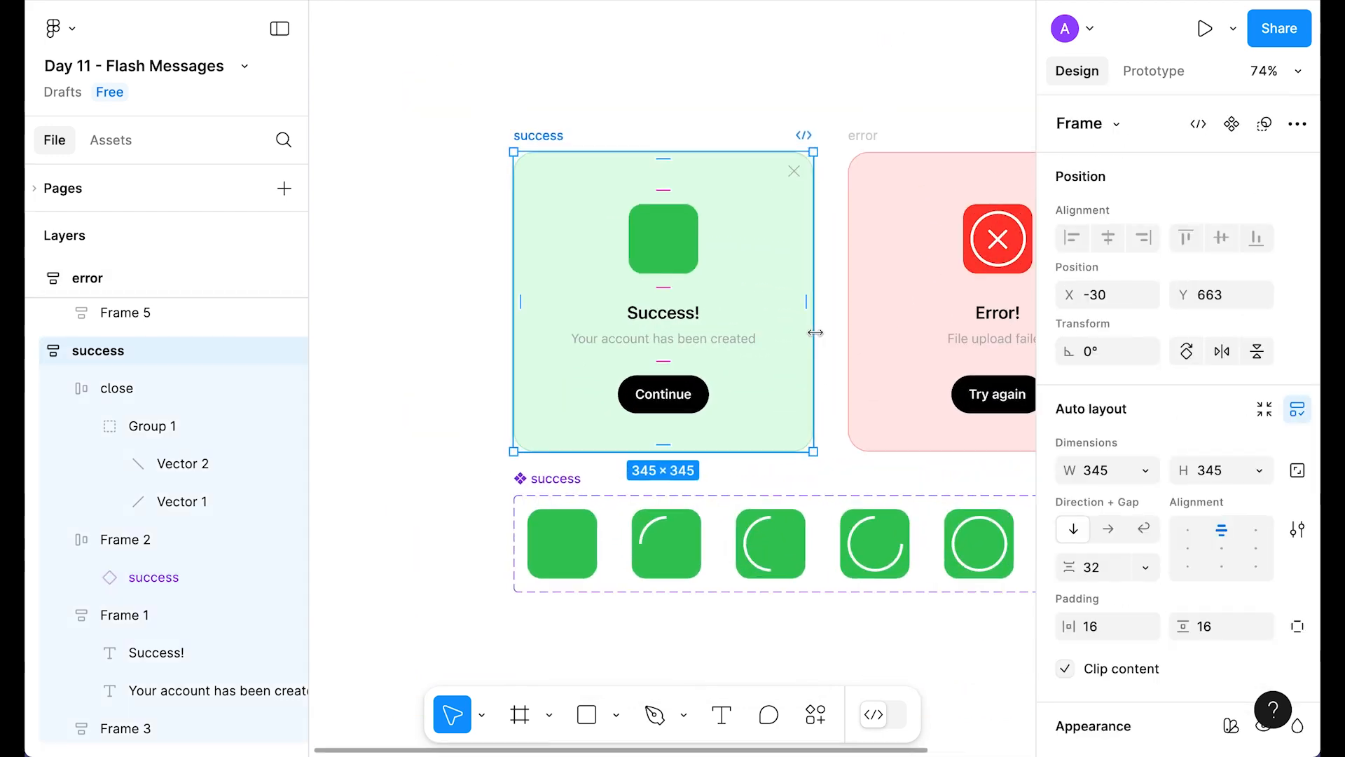
pyautogui.hotkey('shift', 'space')
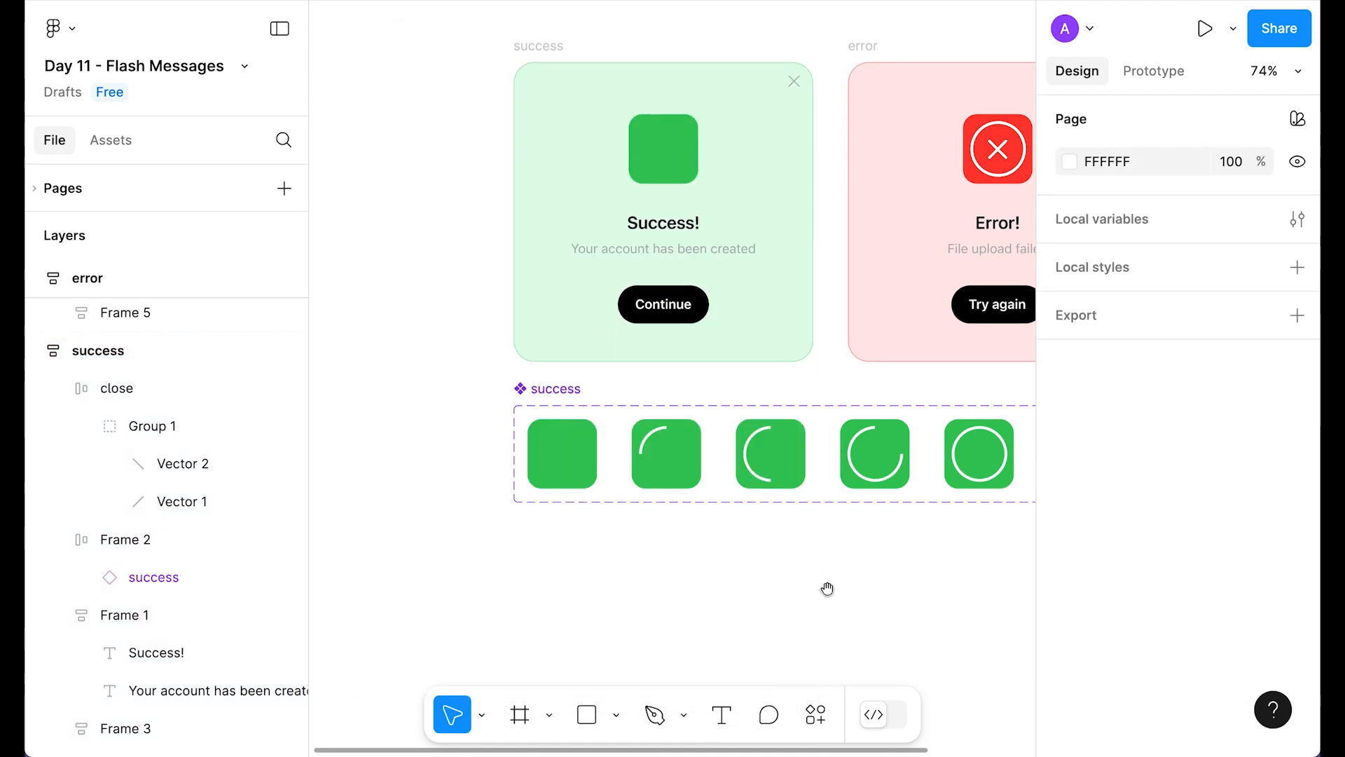
# Copy the error card's icon to the empty canvas below the success component set and rename the copy 1.
pyautogui.moveTo(827, 589); pyautogui.dragTo(667, 553)
pyautogui.doubleClick(742, 119)
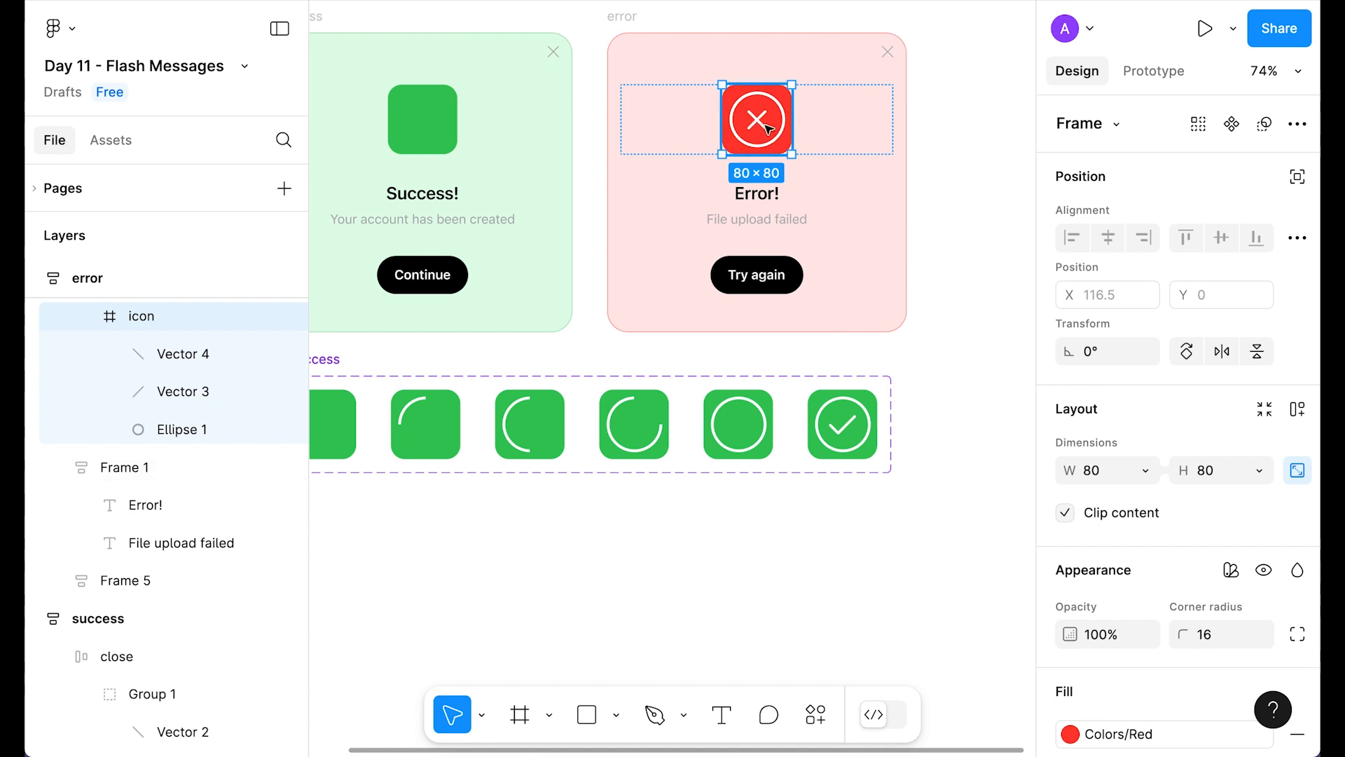
pyautogui.scroll(-3, 767, 141)
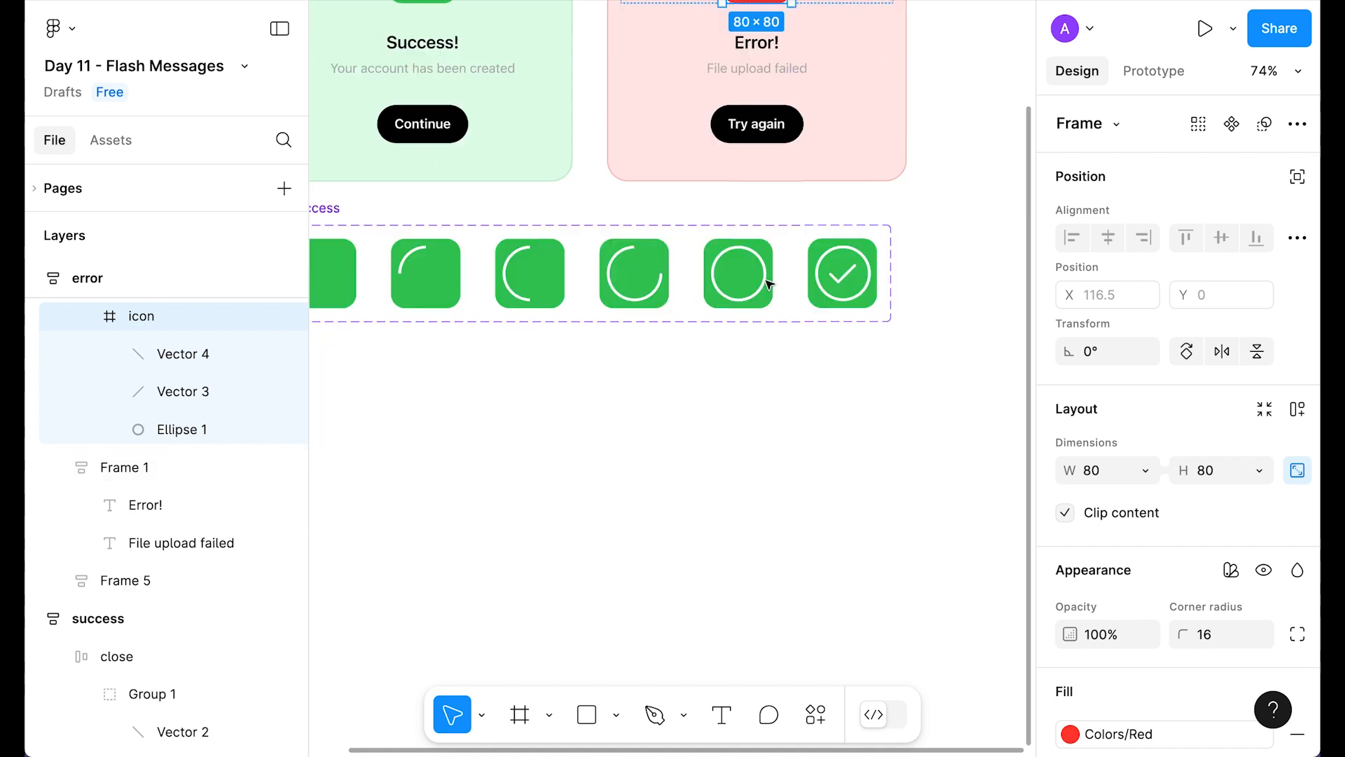
pyautogui.hscroll(-4, 701, 315)
pyautogui.rightClick(582, 400)
pyautogui.click(648, 417)
pyautogui.scroll(5, 654, 406)
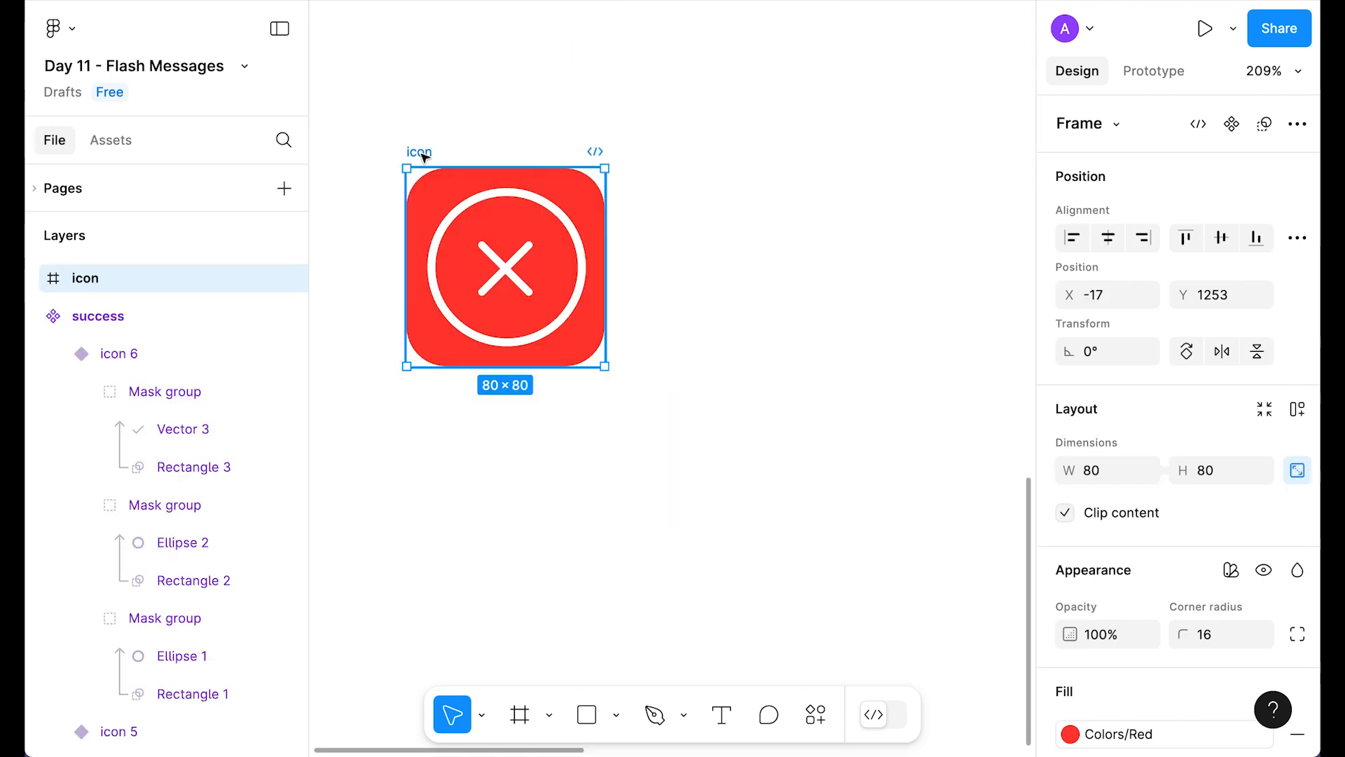
pyautogui.write('1')
pyautogui.press('Return')
# Draw a 40 × 80 rectangle covering the left half of red icon frame 1, at X 0 and Y 0.
pyautogui.scroll(2, 516, 246)
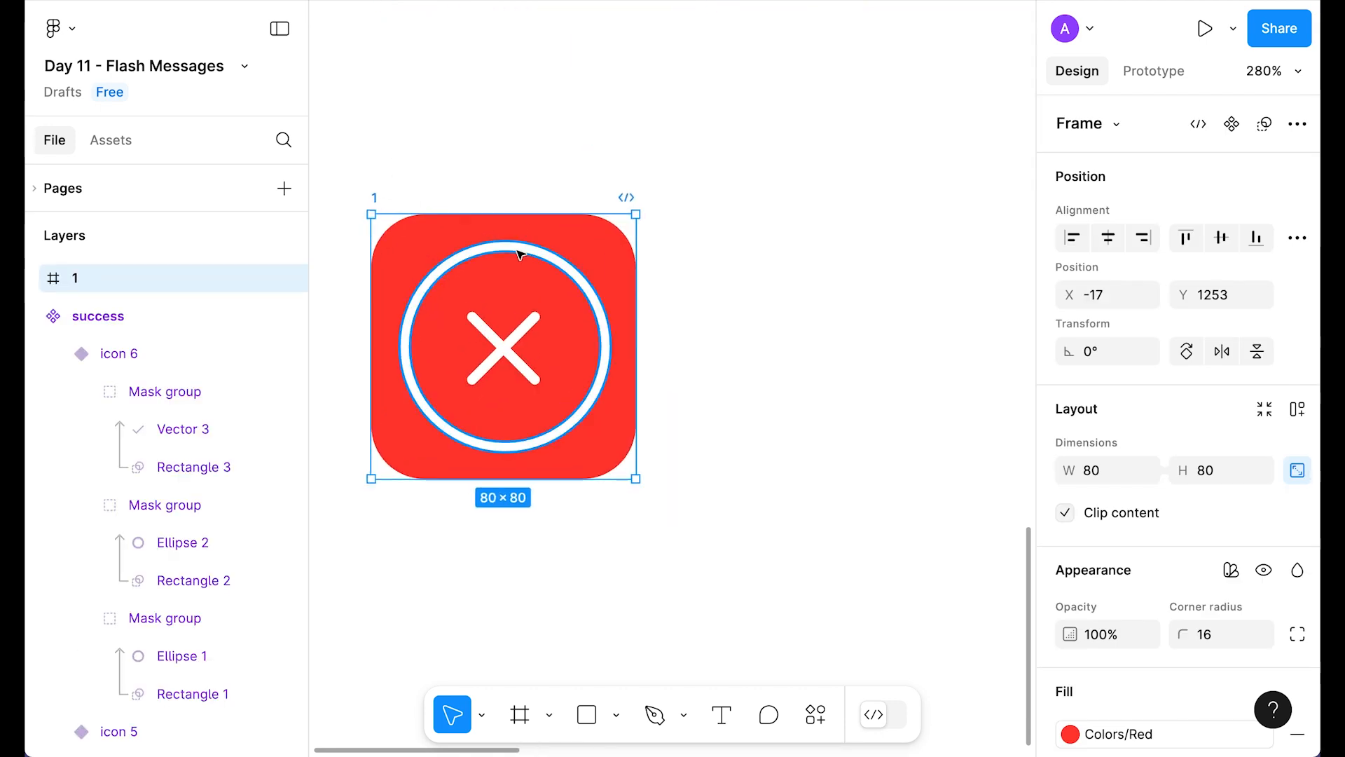
pyautogui.click(515, 245)
pyautogui.scroll(-1, 385, 201)
pyautogui.click(601, 241)
pyautogui.click(599, 252)
pyautogui.press('r')
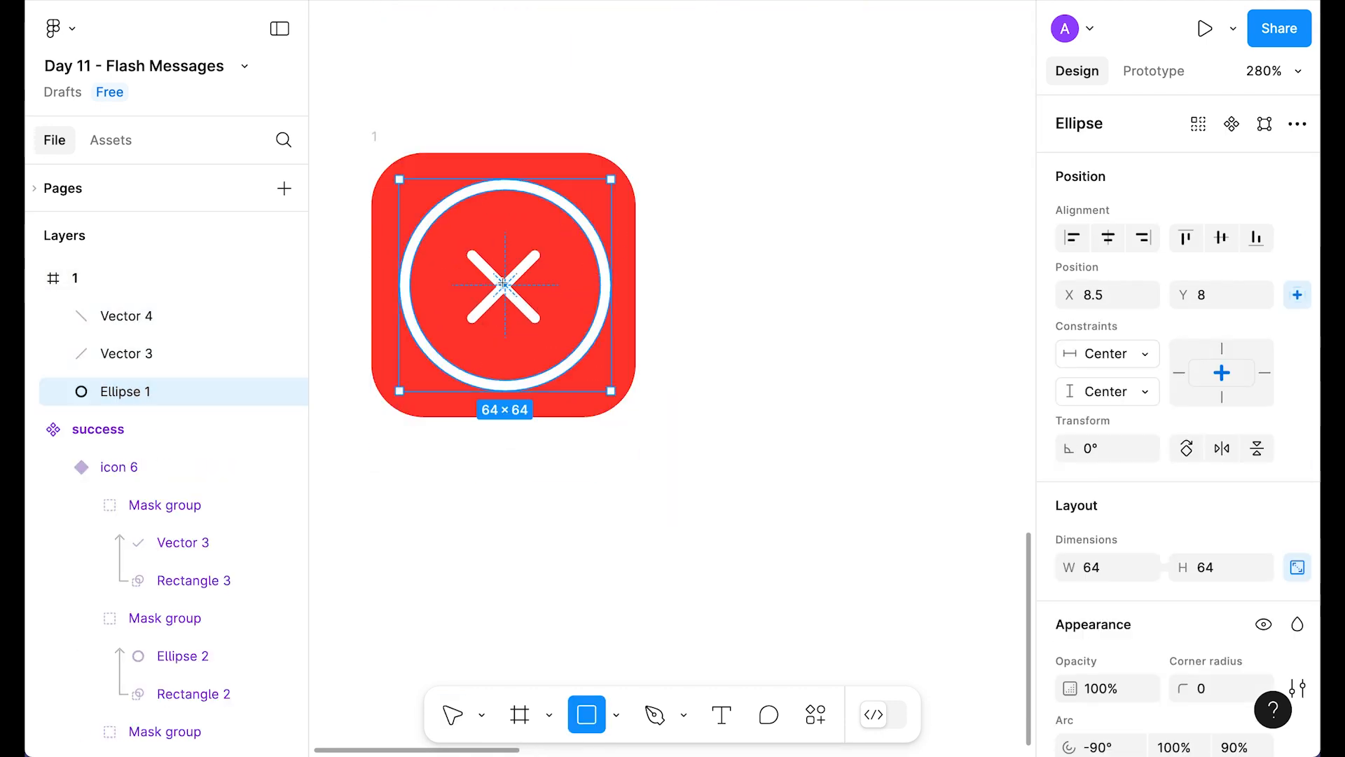
pyautogui.click(503, 269)
pyautogui.scroll(-1, 1184, 455)
pyautogui.click(1298, 524)
pyautogui.click(1107, 524)
pyautogui.write('80')
pyautogui.press('Return')
pyautogui.click(1108, 195)
pyautogui.click(1221, 194)
pyautogui.click(1299, 530)
pyautogui.press('Return')
# Place the rectangle beneath the ring, duplicate both, and use one rectangle as a mask for one ring.
pyautogui.moveTo(133, 392); pyautogui.dragTo(123, 417)
pyautogui.keyDown('shift'); pyautogui.click(136, 393); pyautogui.keyUp('shift')
pyautogui.click(595, 370)
pyautogui.click(579, 358)
pyautogui.press('super+d')
pyautogui.click(150, 468)
pyautogui.press('super+d')
pyautogui.click(125, 505)
pyautogui.keyDown('shift'); pyautogui.click(119, 466); pyautogui.keyUp('shift')
pyautogui.rightClick(119, 466)
pyautogui.click(185, 452)
# Move the duplicate rectangle to X 40 over the right half and use it as a mask for the second ring.
pyautogui.click(126, 390)
pyautogui.keyDown('shift'); pyautogui.click(73, 429); pyautogui.keyUp('shift')
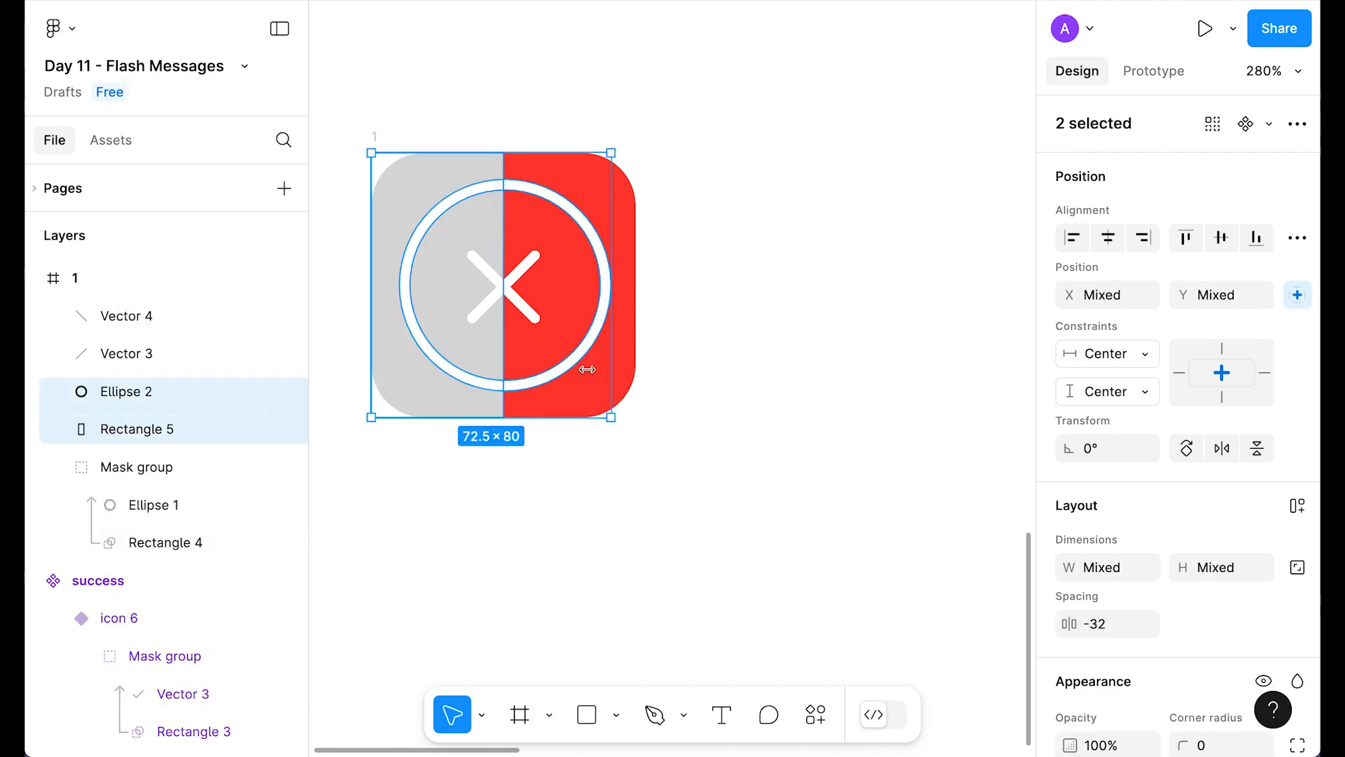
pyautogui.click(77, 429)
pyautogui.hotkey('shift', 'Right')
pyautogui.hotkey('shift', 'Right')
pyautogui.hotkey('shift', 'Right')
pyautogui.hotkey('shift', 'Right')
pyautogui.hotkey('shift', 'Right')
pyautogui.hotkey('shift', 'Right')
pyautogui.hotkey('shift', 'Right')
pyautogui.hotkey('shift', 'Right')
pyautogui.hotkey('shift', 'Right')
pyautogui.hotkey('shift', 'Right')
pyautogui.hotkey('shift', 'Right')
pyautogui.hotkey('shift', 'Left')
pyautogui.hotkey('shift', 'Left')
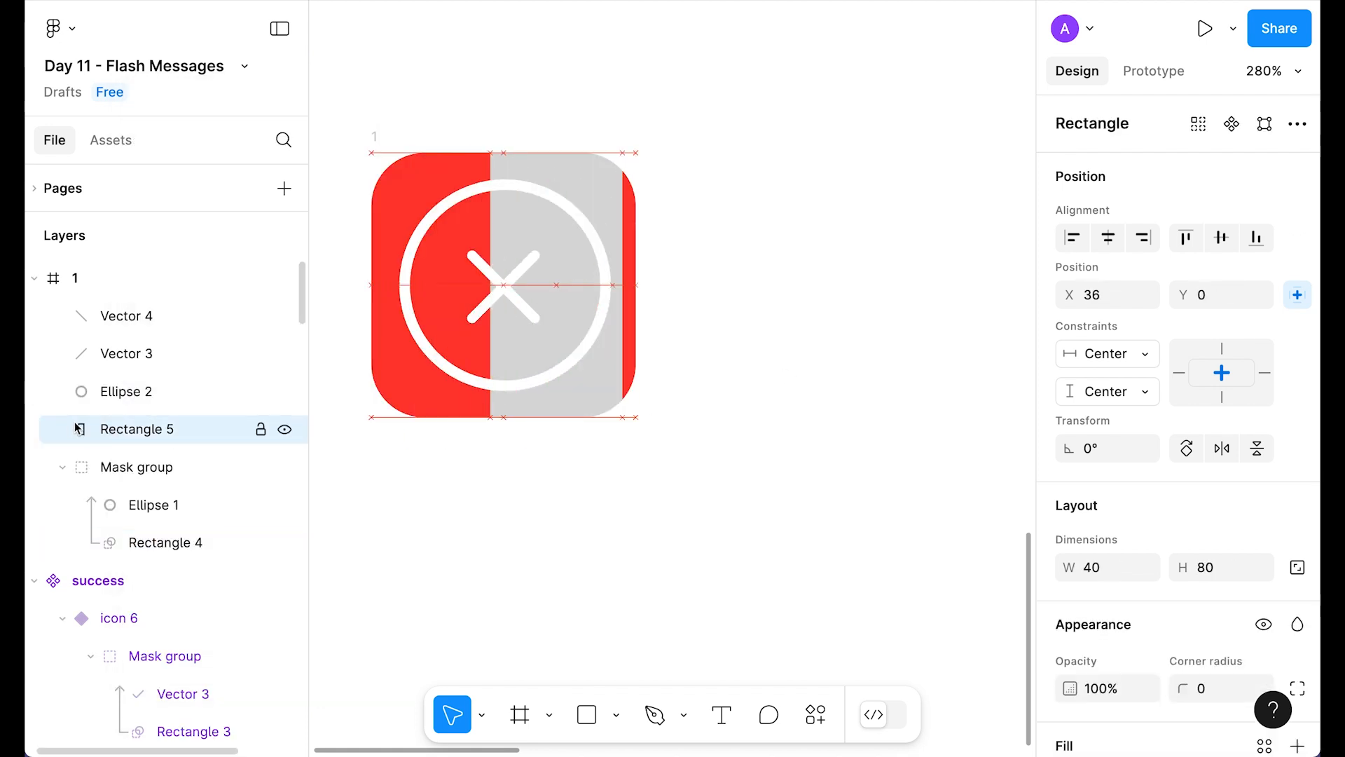
pyautogui.hotkey('shift', 'Right')
pyautogui.keyDown('shift'); pyautogui.click(126, 392); pyautogui.keyUp('shift')
pyautogui.rightClick(587, 356)
pyautogui.click(694, 489)
# Move the left mask rectangle upward until the left half of the ring is hidden.
pyautogui.click(147, 578)
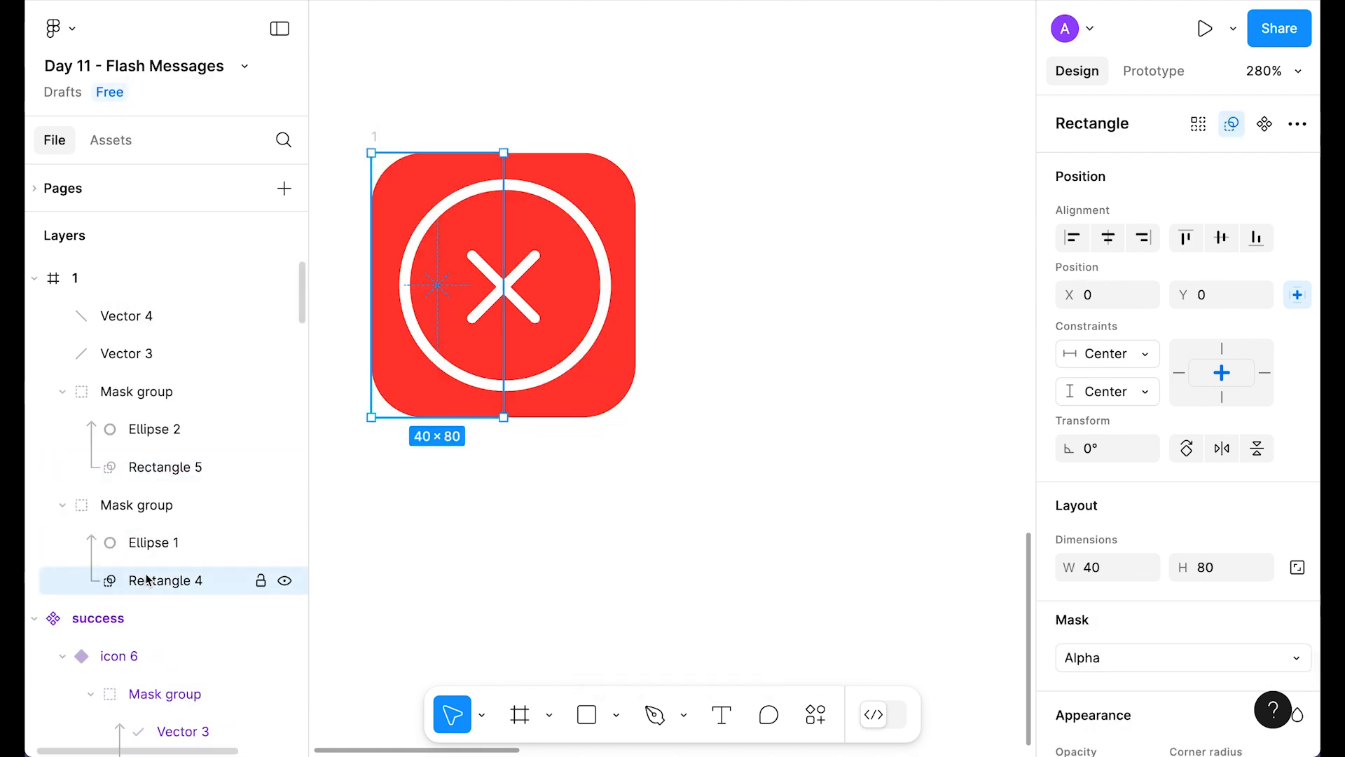
pyautogui.hotkey('shift', 'Up')
pyautogui.hotkey('shift', 'Up')
pyautogui.hotkey('shift', 'Up')
pyautogui.press('Up')
pyautogui.press('Up')
pyautogui.click(576, 358)
# Move the right mask rectangle down to Y 80 to hide the right half of the ring.
pyautogui.click(150, 466)
pyautogui.hotkey('shift', 'Down')
pyautogui.hotkey('shift', 'Down')
pyautogui.hotkey('shift', 'Down')
pyautogui.hotkey('shift', 'Down')
pyautogui.press('Down')
pyautogui.press('Down')
pyautogui.press('Down')
pyautogui.press('Down')
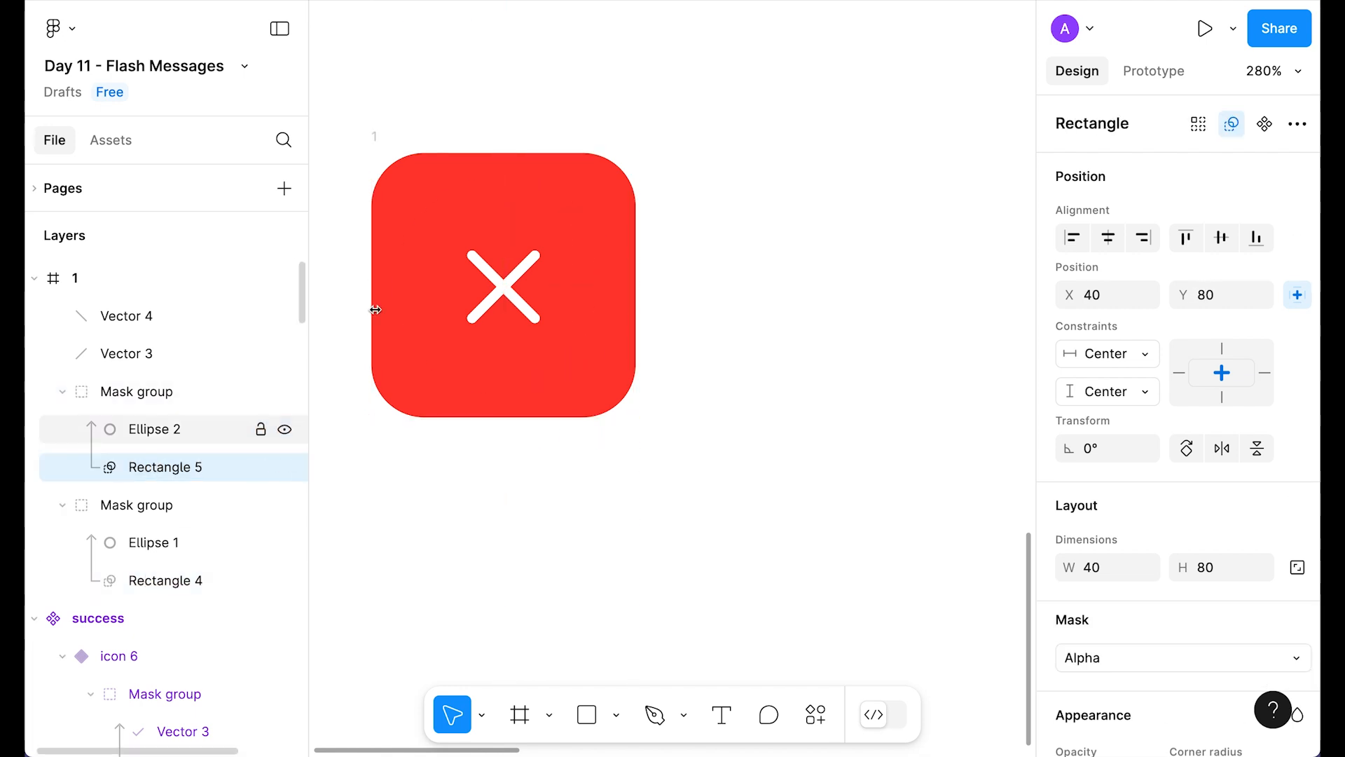
pyautogui.click(706, 381)
# Duplicate each stroke of the cross and turn each pair of strokes into its own mask group.
pyautogui.hscroll(-2, 705, 381)
pyautogui.scroll(5, 627, 330)
pyautogui.click(669, 364)
pyautogui.hotkey('ctrl', 'd')
pyautogui.keyDown('shift'); pyautogui.click(133, 354); pyautogui.keyUp('shift')
pyautogui.hotkey('ctrl', 'alt', 'm')
pyautogui.click(184, 430)
pyautogui.press('super+d')
pyautogui.keyDown('shift'); pyautogui.click(186, 464); pyautogui.keyUp('shift')
pyautogui.rightClick(144, 463)
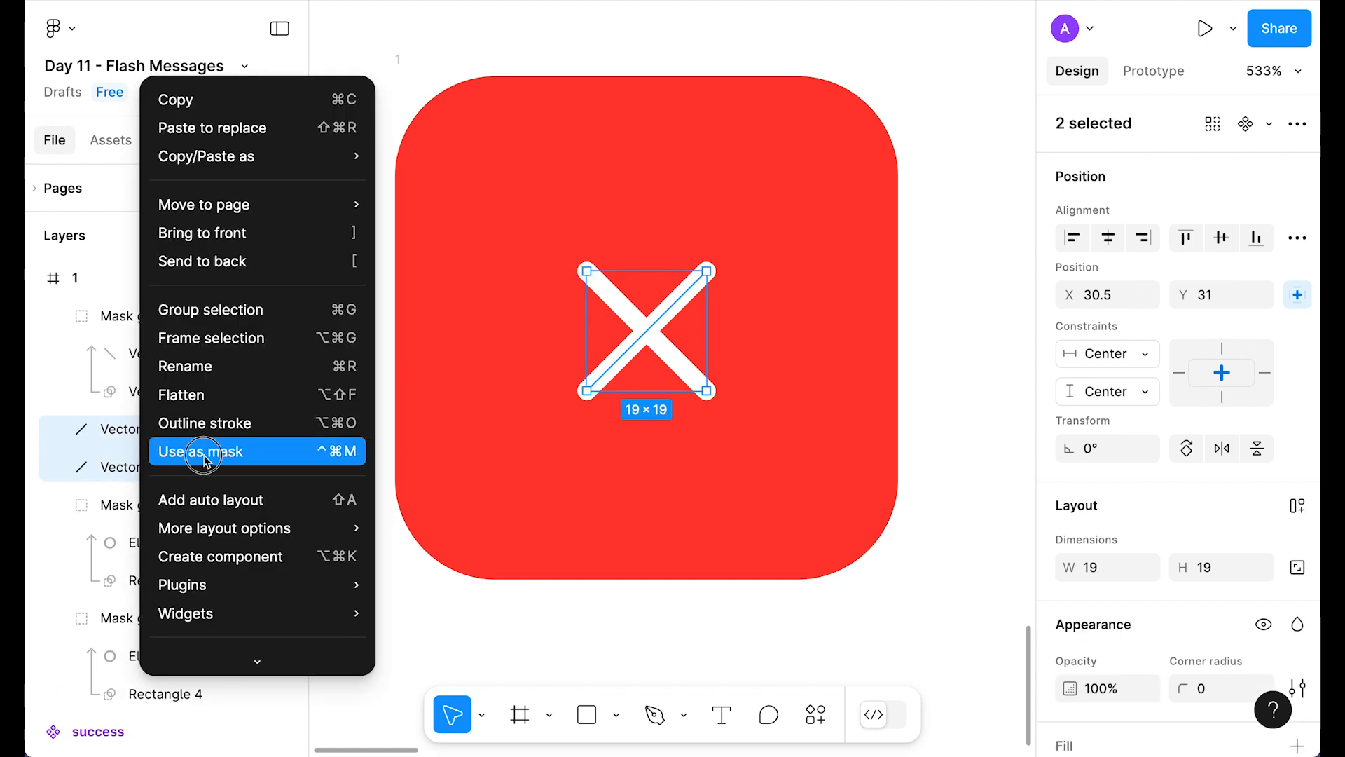
pyautogui.click(205, 454)
# Hide the cross by moving one stroke's mask toward the upper-left and the other's toward the upper-right along the stroke directions.
pyautogui.click(196, 392)
pyautogui.moveTo(685, 368); pyautogui.dragTo(496, 174)
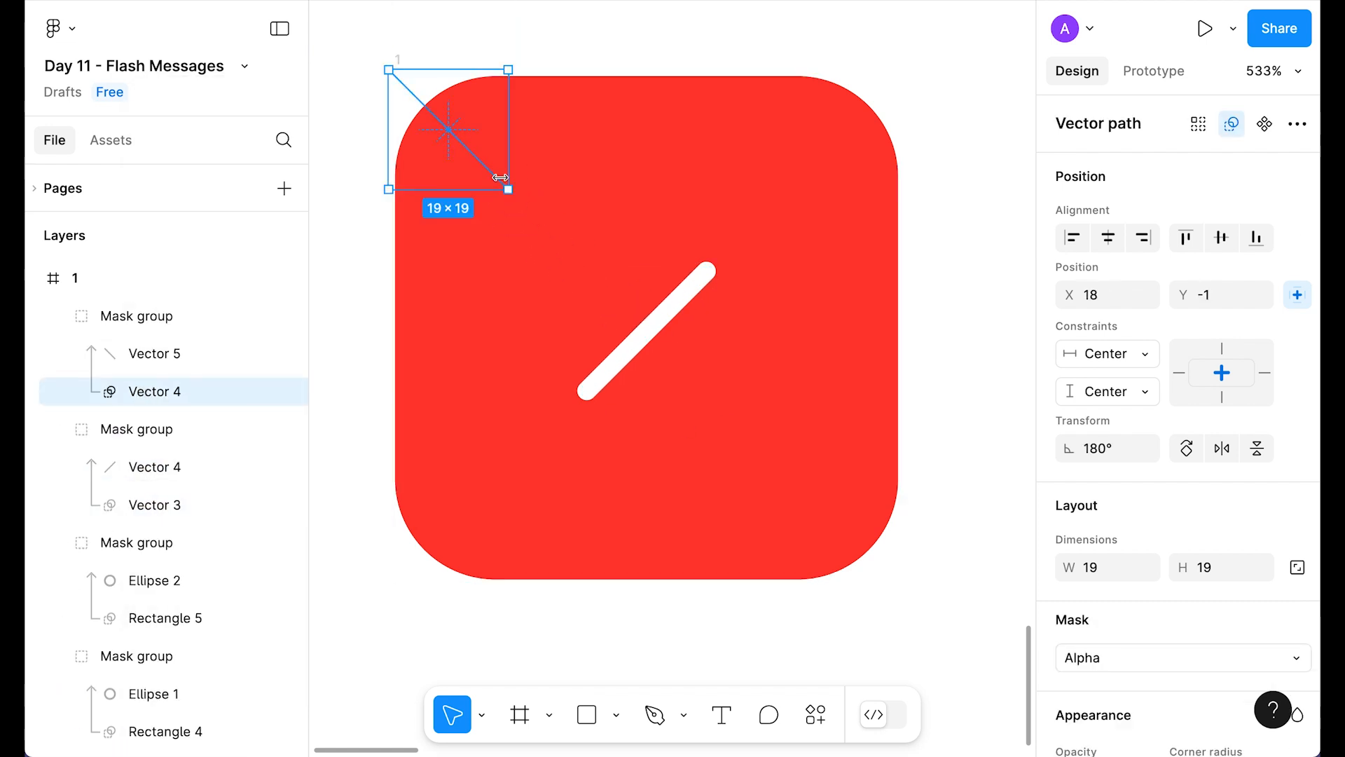
pyautogui.scroll(5, 498, 176)
pyautogui.moveTo(603, 250); pyautogui.dragTo(607, 280)
pyautogui.scroll(-5, 607, 282)
pyautogui.click(155, 505)
pyautogui.moveTo(713, 445); pyautogui.dragTo(892, 262)
# Duplicate frame 1 beside it as frame 2 and lower its left mask rectangle to Y -40 to reveal a quarter of the ring.
pyautogui.scroll(-5, 787, 402)
pyautogui.moveTo(466, 280); pyautogui.dragTo(805, 279)
pyautogui.click(34, 316)
pyautogui.click(34, 278)
pyautogui.scroll(-2, 150, 548)
pyautogui.click(155, 594)
pyautogui.hotkey('shift', 'Down')
pyautogui.hotkey('shift', 'Down')
pyautogui.hotkey('shift', 'Down')
pyautogui.hotkey('shift', 'Down')
pyautogui.hotkey('shift', 'Down')
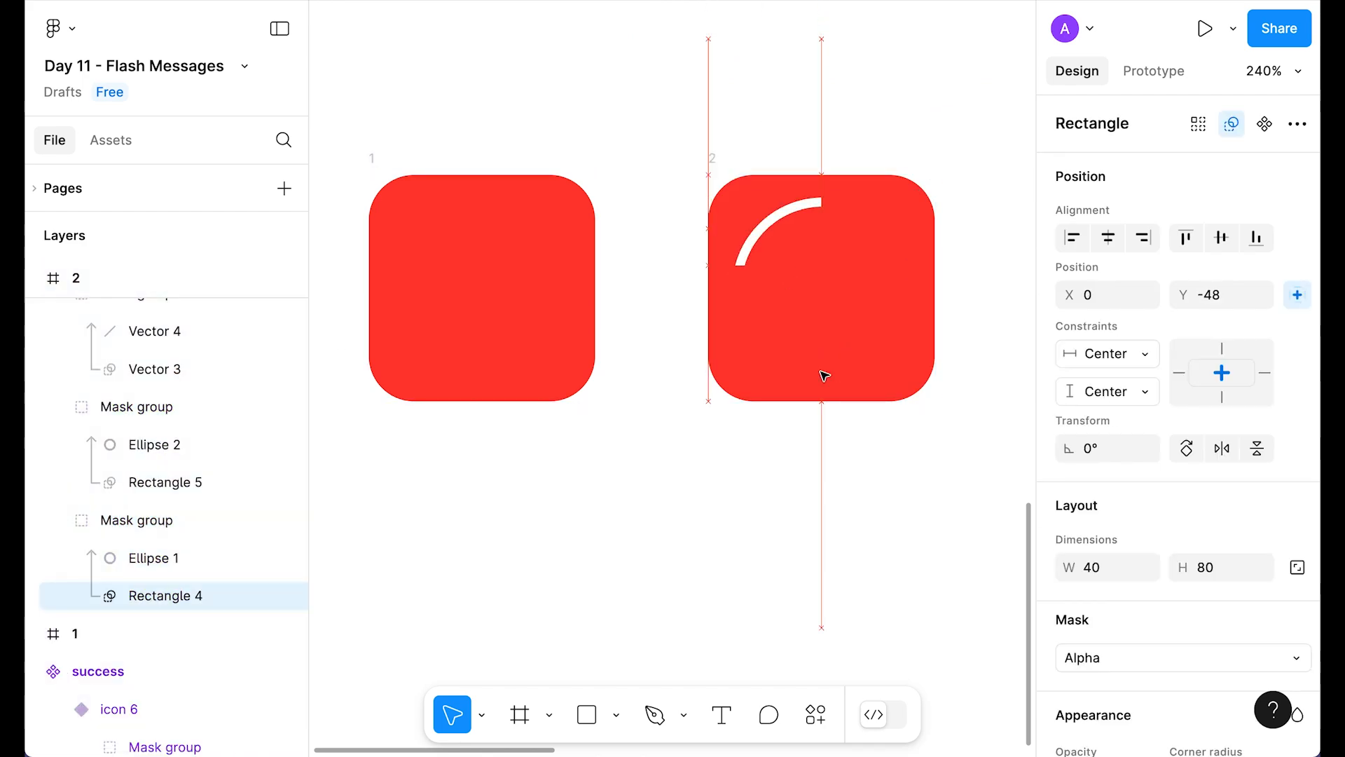
pyautogui.click(572, 118)
# Duplicate frame 2 as frame 3 and lower its left mask rectangle to Y 0 to reveal the ring's left half.
pyautogui.click(713, 159)
pyautogui.press('super+d')
pyautogui.hscroll(5, 707, 182)
pyautogui.click(699, 199)
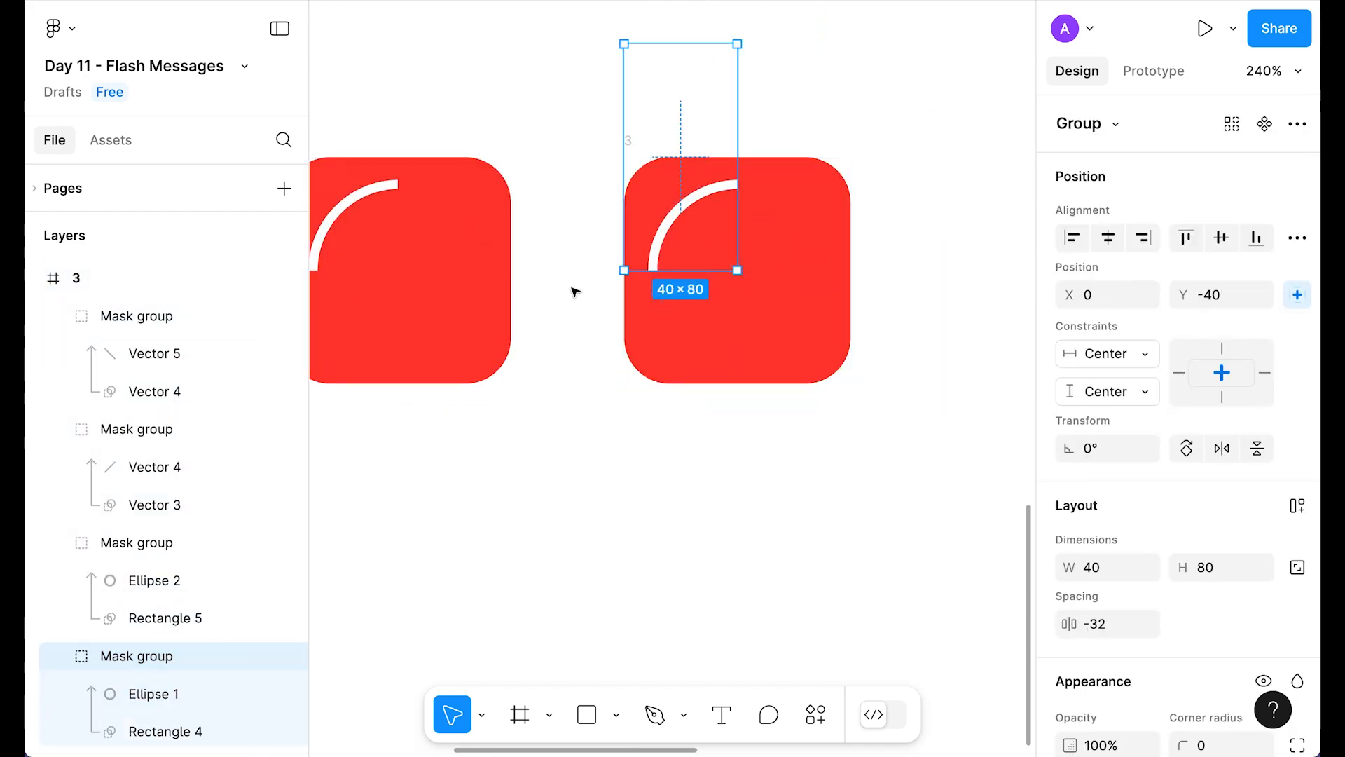
pyautogui.scroll(-2, 160, 665)
pyautogui.click(159, 665)
pyautogui.hotkey('shift', 'Down')
pyautogui.hotkey('shift', 'Down')
pyautogui.click(626, 138)
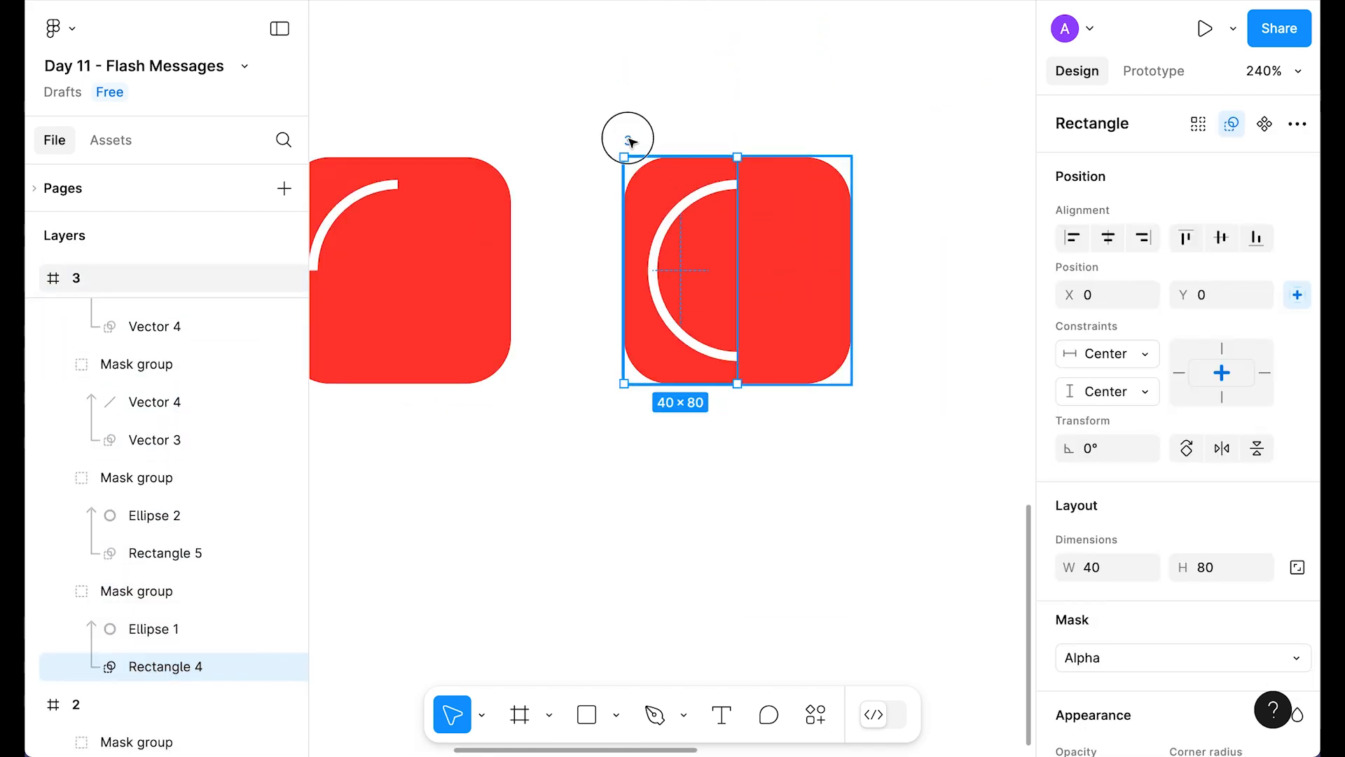
# Duplicate frame 3 as frame 4 and raise its right mask rectangle to reveal three quarters of the ring.
pyautogui.press('super+d')
pyautogui.hscroll(5, 707, 280)
pyautogui.click(518, 274)
pyautogui.click(170, 516)
pyautogui.hotkey('shift', 'Up')
pyautogui.hotkey('shift', 'Up')
pyautogui.hotkey('shift', 'Up')
pyautogui.hotkey('shift', 'Up')
pyautogui.hotkey('shift', 'Up')
# Duplicate frame 4 as frame 5 and raise its right mask rectangle further to reveal the complete ring.
pyautogui.click(488, 144)
pyautogui.press('super+d')
pyautogui.hscroll(3, 708, 280)
pyautogui.click(135, 616)
pyautogui.hotkey('shift', 'Up')
pyautogui.hotkey('shift', 'Up')
pyautogui.hotkey('shift', 'Up')
pyautogui.hotkey('shift', 'Up')
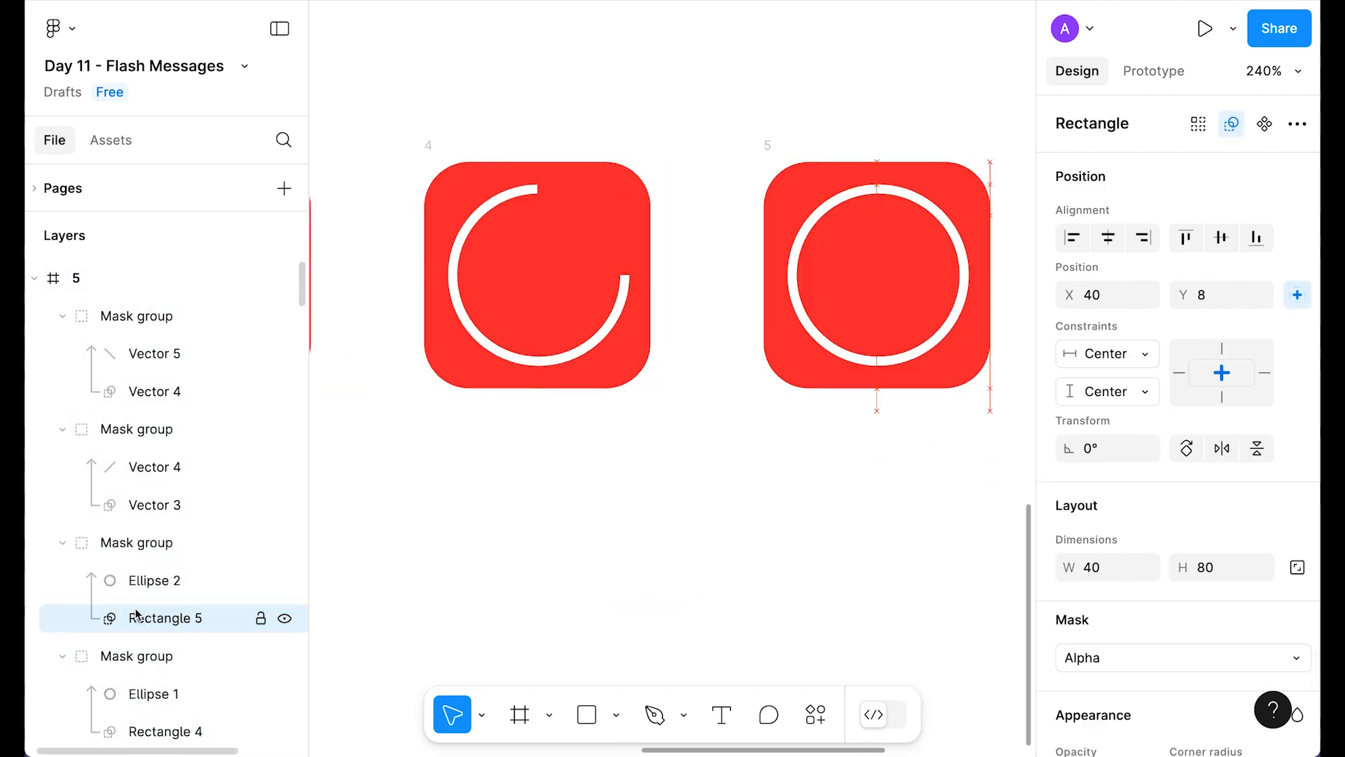
pyautogui.click(766, 480)
# Duplicate frame 5 as frame 6 and move the upper-left stroke mask onto its stroke at the ring's centre, aligning their vertical centres.
pyautogui.hscroll(5, 766, 480)
pyautogui.click(474, 173)
pyautogui.press('super+d')
pyautogui.hscroll(3, 649, 322)
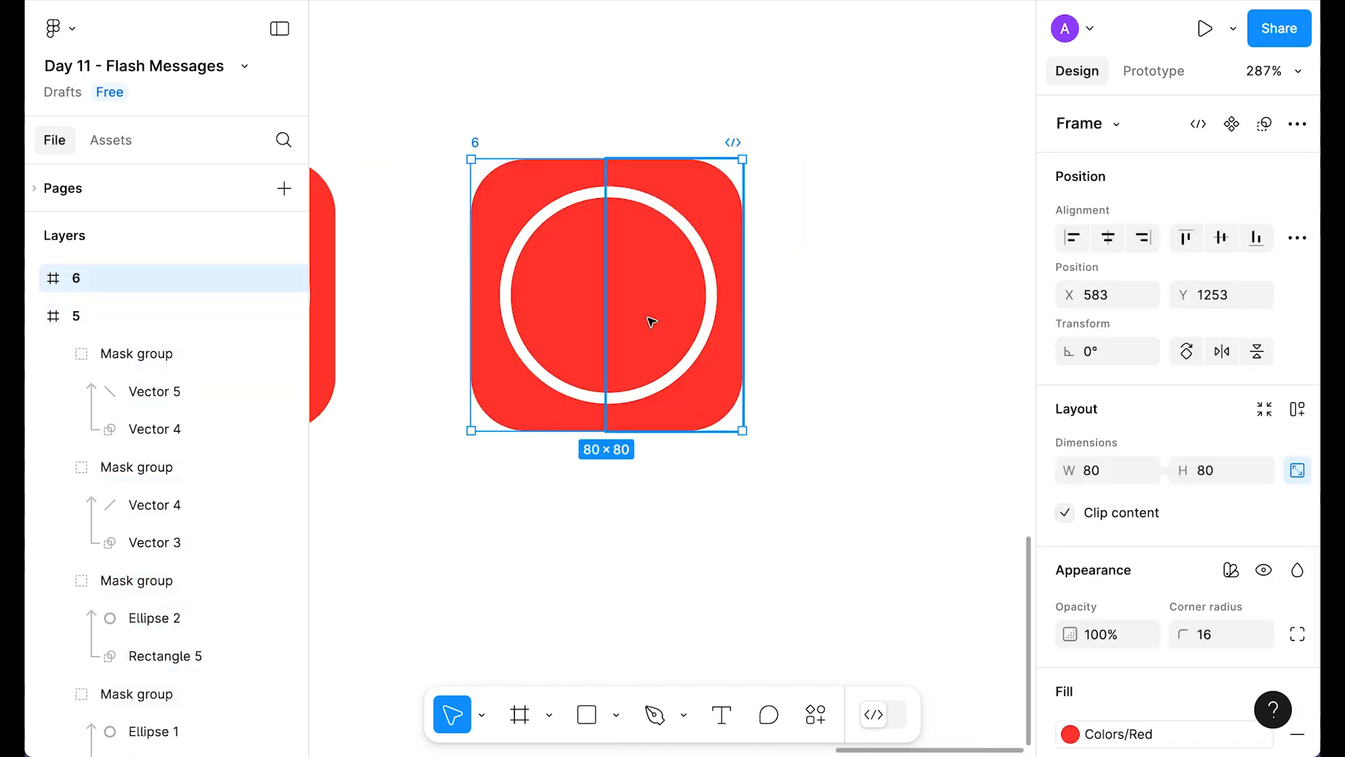
pyautogui.scroll(3, 648, 321)
pyautogui.click(533, 280)
pyautogui.click(154, 391)
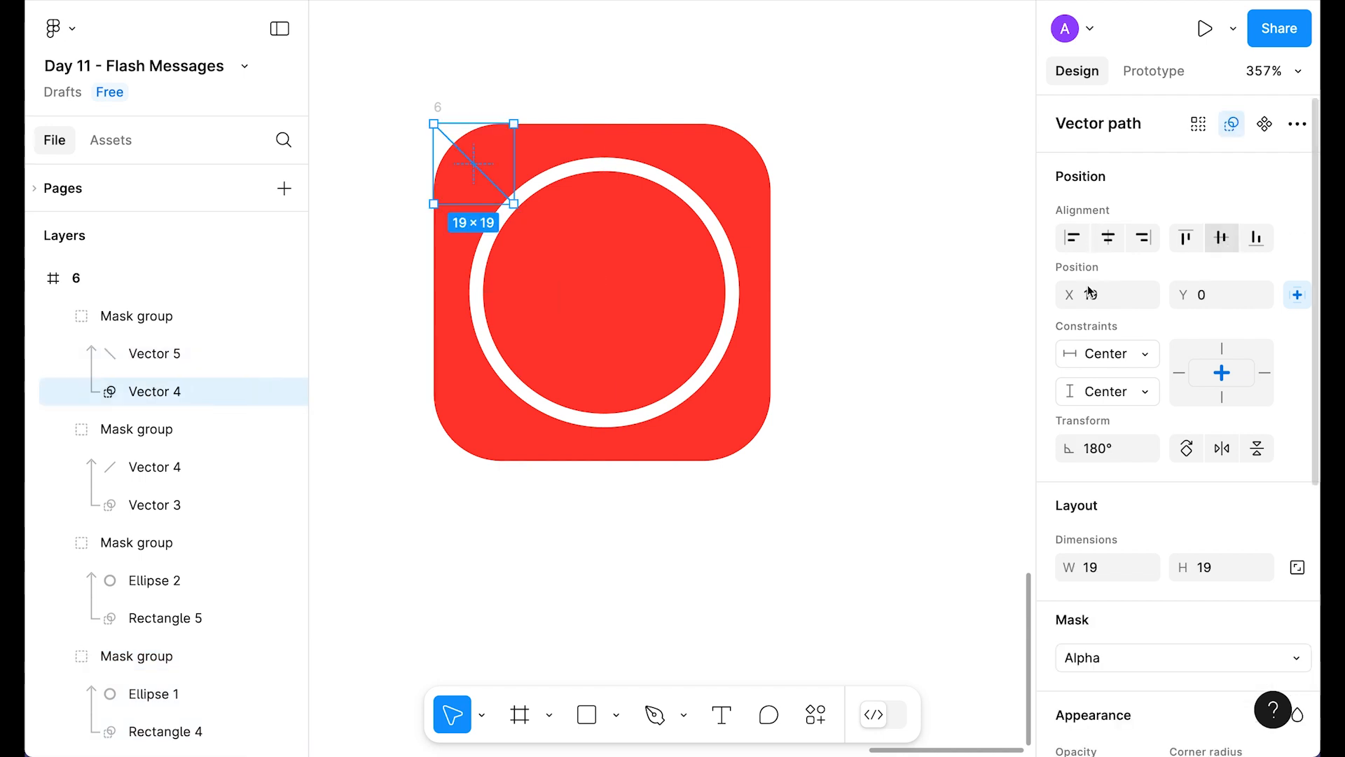
pyautogui.moveTo(475, 165); pyautogui.dragTo(602, 291)
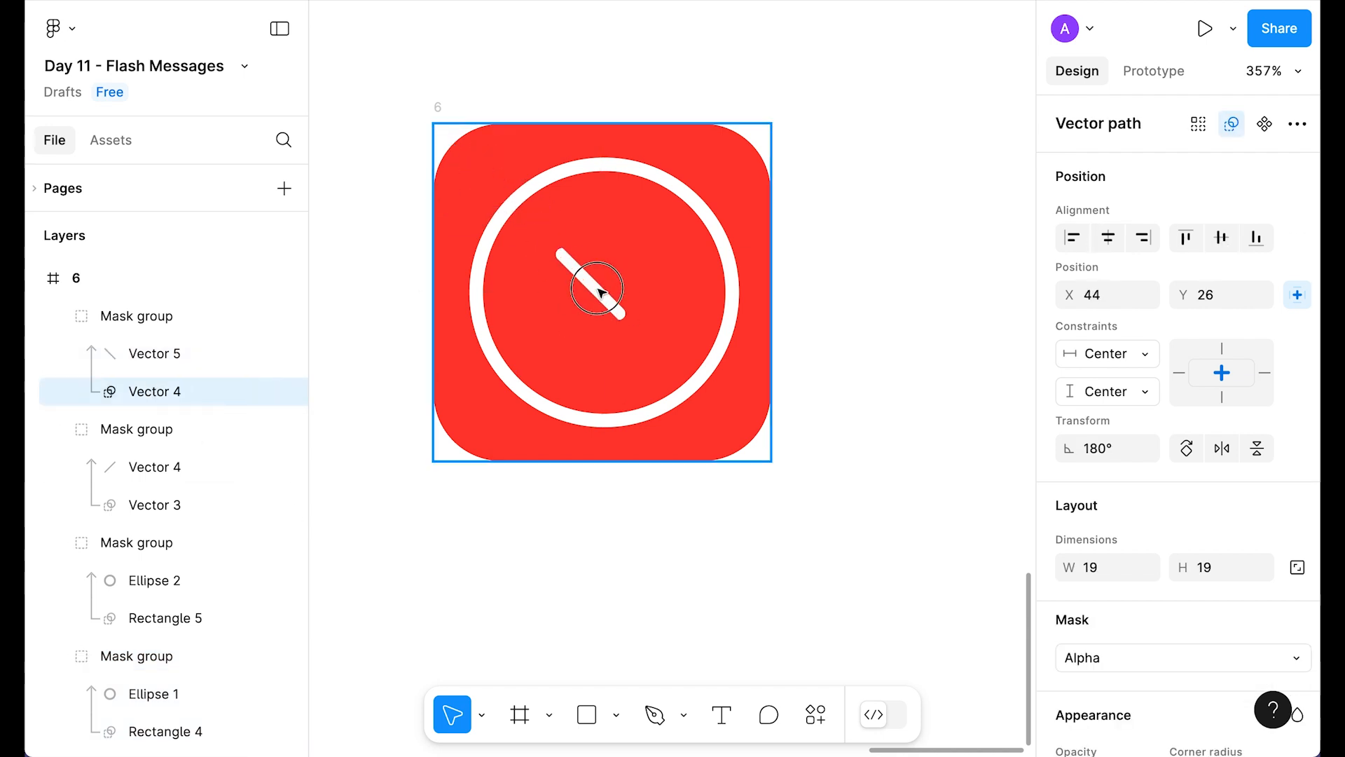
pyautogui.keyDown('shift'); pyautogui.click(154, 353); pyautogui.keyUp('shift')
pyautogui.click(1222, 237)
pyautogui.click(946, 309)
# Duplicate frame 6 as frame 7 and align the other stroke's mask with its stroke, horizontally and vertically centred, to complete the cross.
pyautogui.scroll(-3, 945, 309)
pyautogui.click(546, 148)
pyautogui.press('super+d')
pyautogui.hscroll(3, 546, 149)
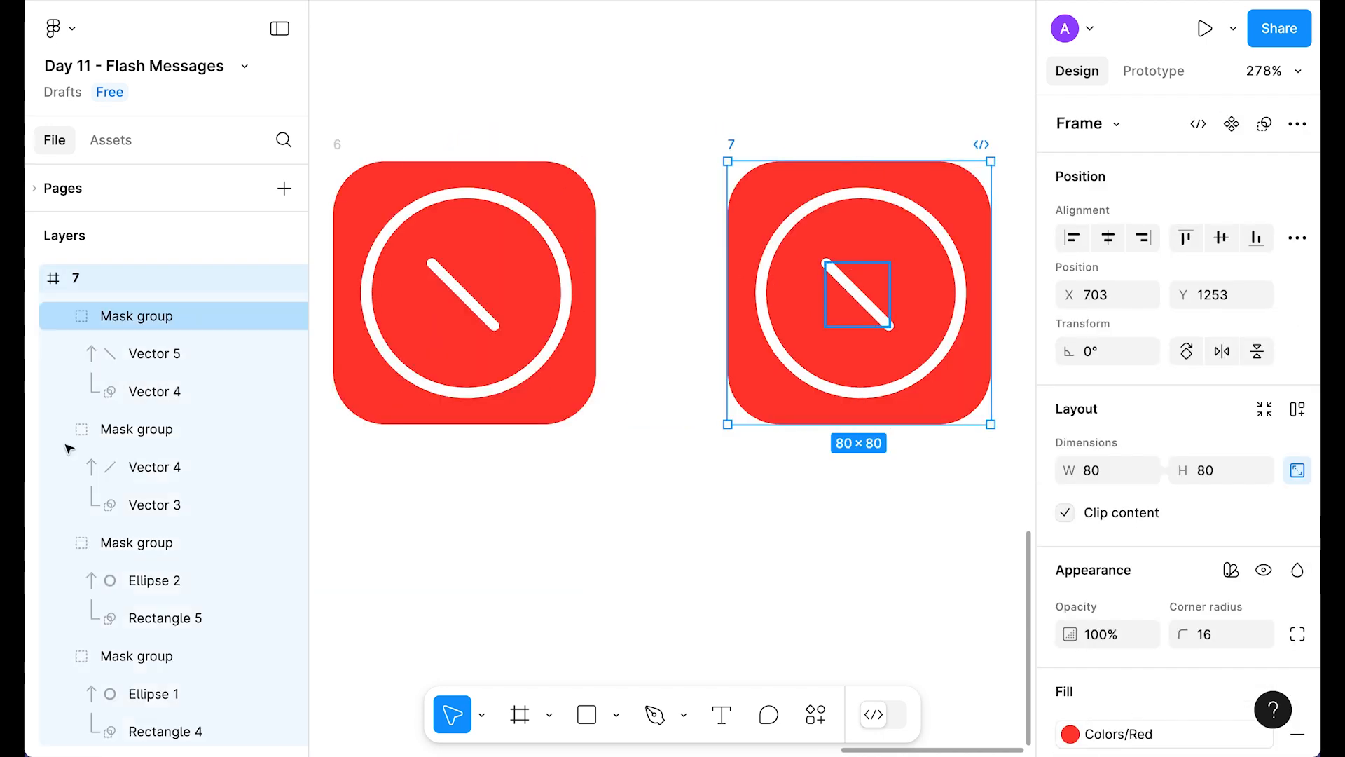
pyautogui.click(154, 466)
pyautogui.keyDown('shift'); pyautogui.click(154, 504); pyautogui.keyUp('shift')
pyautogui.click(1221, 231)
pyautogui.click(1013, 295)
pyautogui.click(911, 246)
pyautogui.click(1108, 237)
pyautogui.click(1221, 238)
pyautogui.click(1009, 308)
# Connect frame 1 to frame 2 in the prototype with an After delay trigger.
pyautogui.scroll(-8, 1009, 308)
pyautogui.moveTo(722, 406); pyautogui.dragTo(812, 423)
pyautogui.moveTo(366, 256); pyautogui.dragTo(480, 370)
pyautogui.hotkey('shift', 'e')
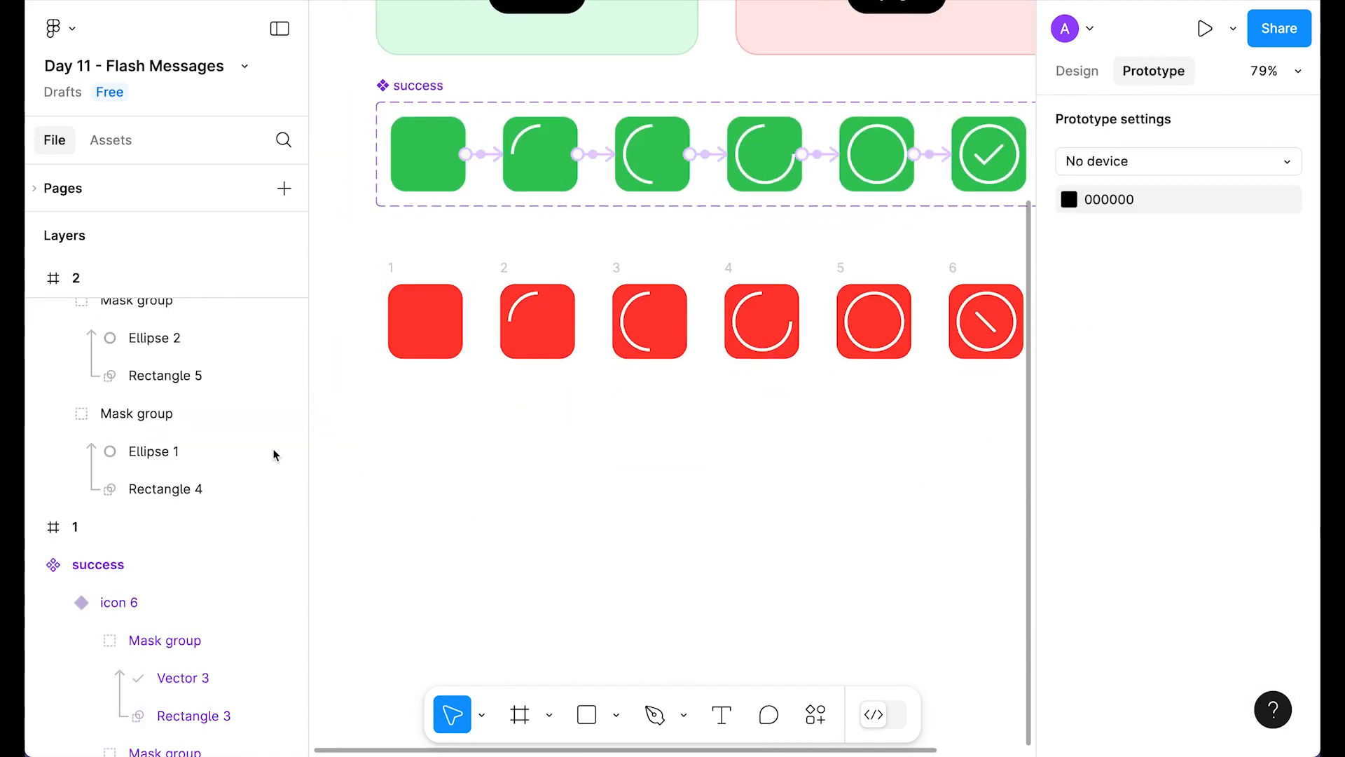
pyautogui.scroll(5, 532, 217)
pyautogui.moveTo(580, 333); pyautogui.dragTo(694, 339)
pyautogui.click(693, 354)
pyautogui.click(700, 649)
pyautogui.press('Escape')
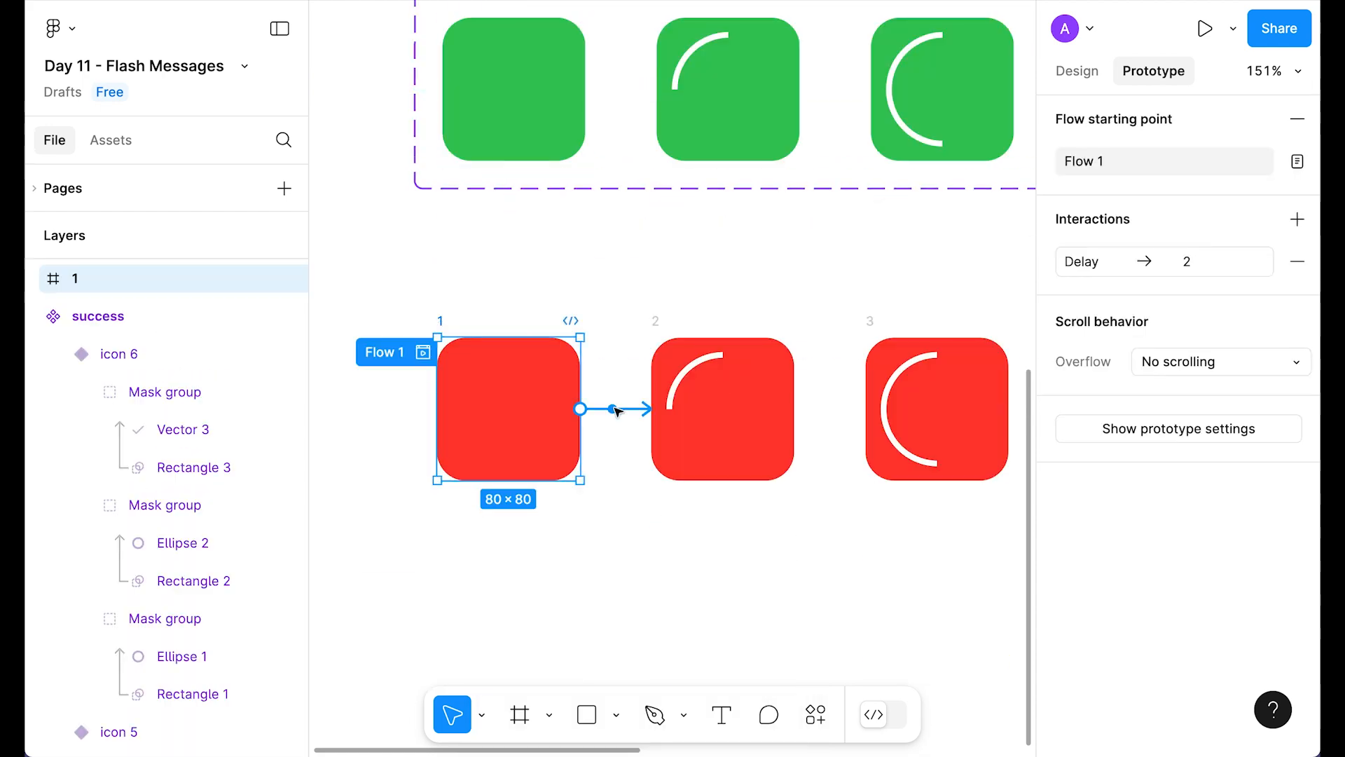
pyautogui.click(614, 409)
pyautogui.scroll(-2, 639, 580)
pyautogui.click(733, 342)
# Connect frame 2 to frame 3 with an After delay trigger of 1 ms and Smart animate.
pyautogui.click(744, 308)
pyautogui.moveTo(795, 284); pyautogui.dragTo(884, 305)
pyautogui.scroll(-3, 885, 322)
pyautogui.click(910, 223)
pyautogui.click(908, 517)
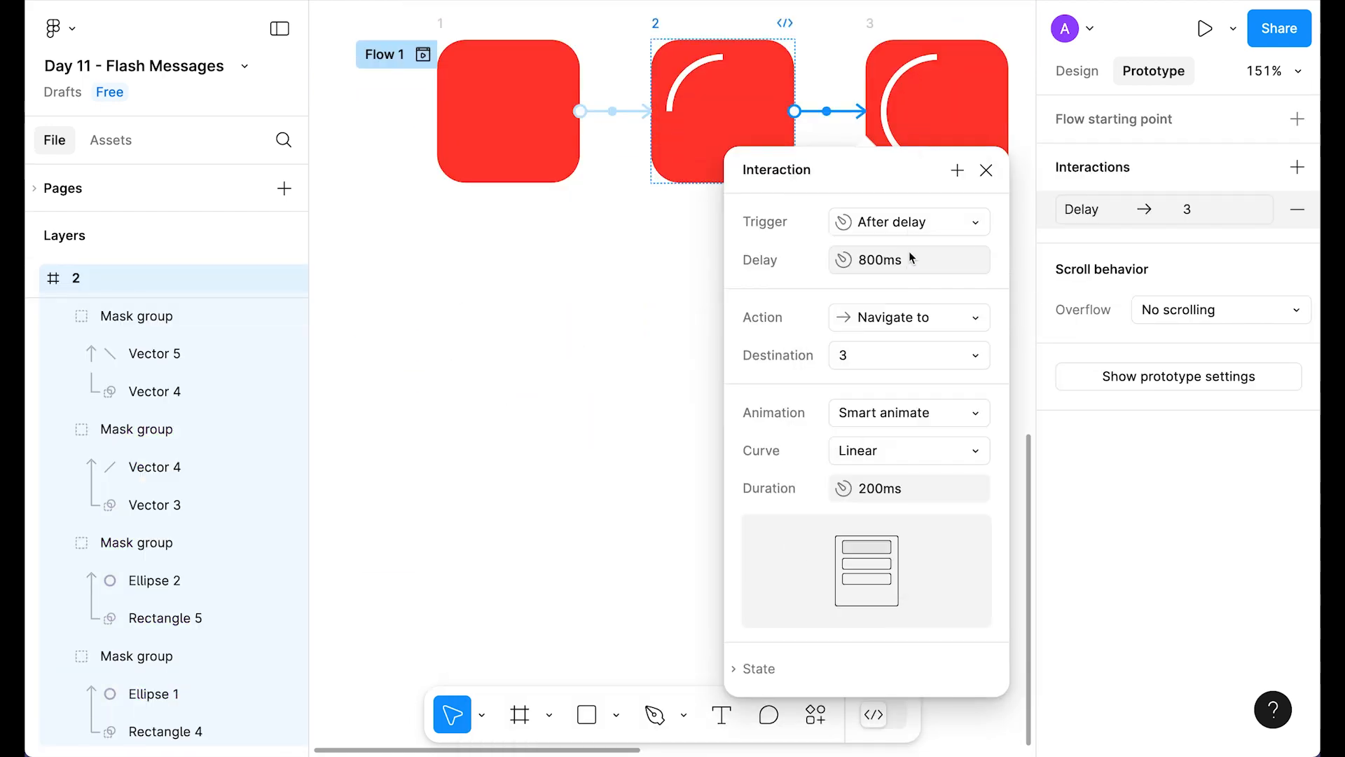
pyautogui.click(986, 171)
# Connect frame 3 to frame 4 with an After delay trigger of 1 ms and Smart animate.
pyautogui.hscroll(5, 770, 168)
pyautogui.click(552, 140)
pyautogui.moveTo(627, 187); pyautogui.dragTo(732, 203)
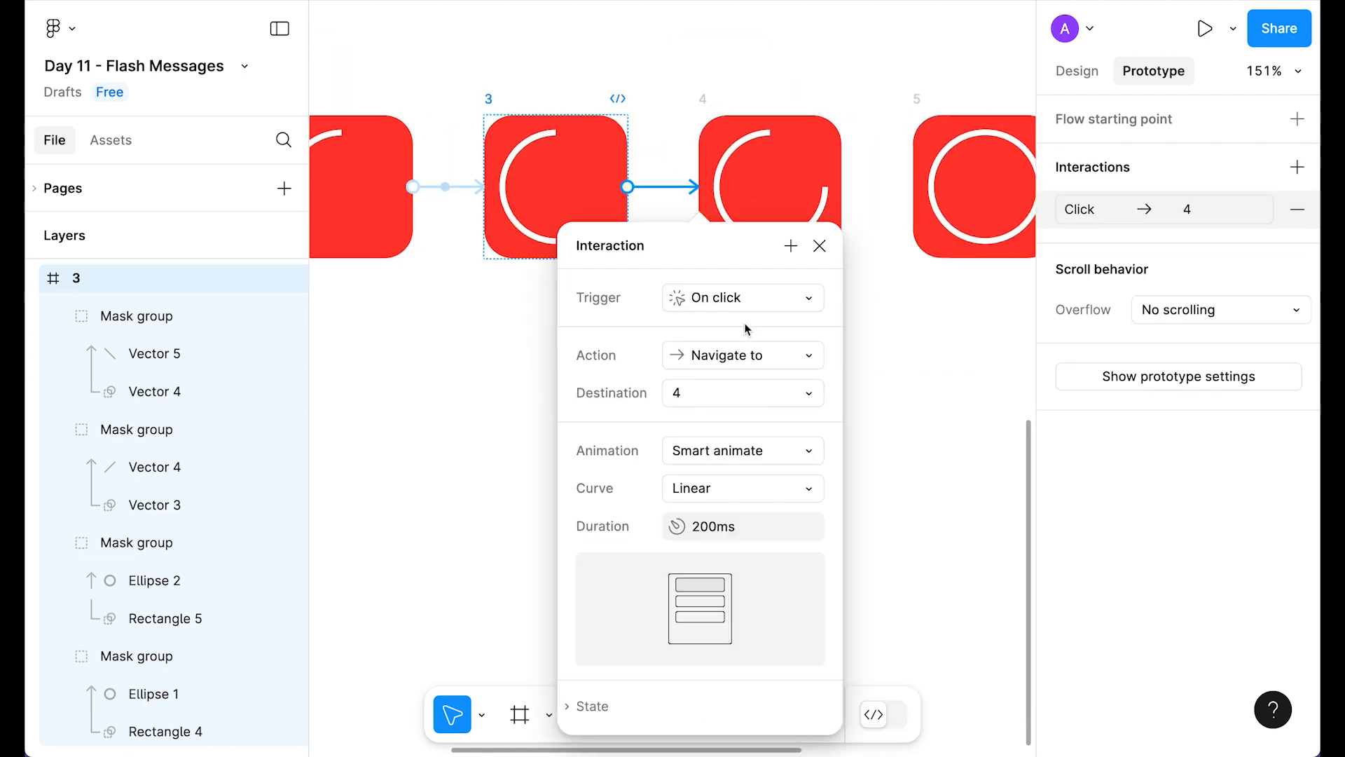
pyautogui.click(742, 298)
pyautogui.click(743, 593)
pyautogui.click(848, 338)
# Connect frame 4 to frame 5 with an After delay trigger.
pyautogui.click(772, 171)
pyautogui.hscroll(4, 772, 171)
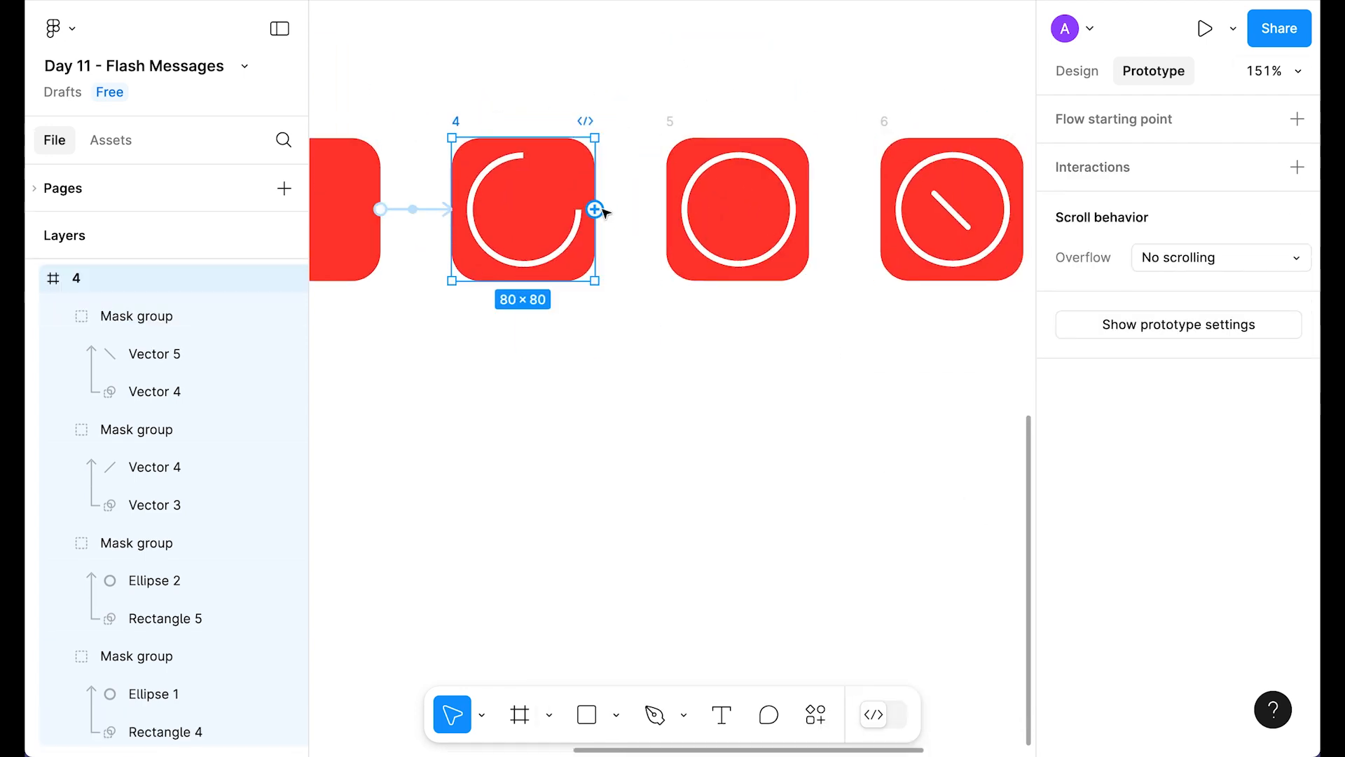
pyautogui.moveTo(595, 209); pyautogui.dragTo(701, 227)
pyautogui.click(716, 320)
pyautogui.click(715, 628)
pyautogui.click(719, 359)
pyautogui.click(787, 268)
# Connect frame 5 to frame 6 with an After delay trigger of 1 ms, and frame 6 to frame 7 with an After delay trigger.
pyautogui.click(757, 228)
pyautogui.hscroll(4, 570, 330)
pyautogui.moveTo(504, 204); pyautogui.dragTo(588, 215)
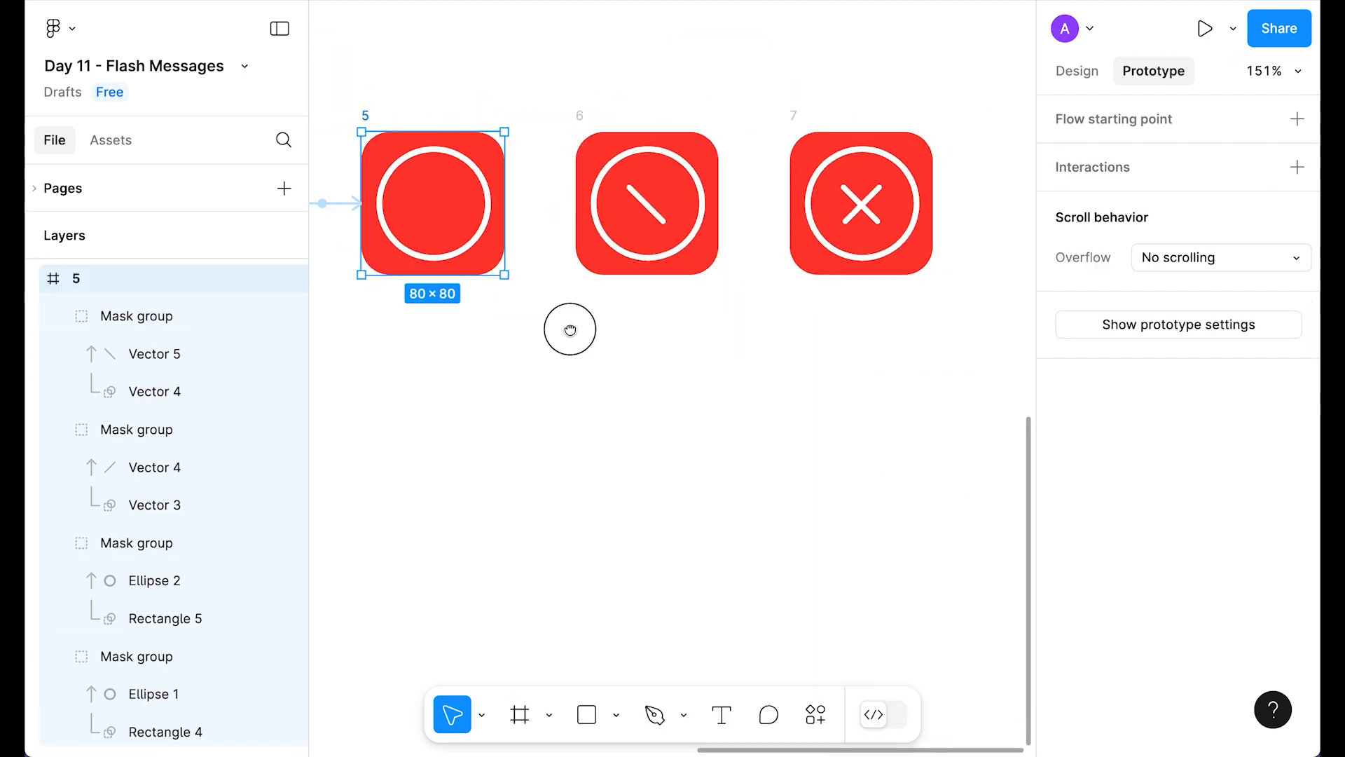
pyautogui.click(619, 253)
pyautogui.click(629, 547)
pyautogui.write('1')
pyautogui.press('Return')
pyautogui.click(696, 200)
pyautogui.click(579, 53)
pyautogui.moveTo(718, 142); pyautogui.dragTo(805, 147)
pyautogui.click(909, 313)
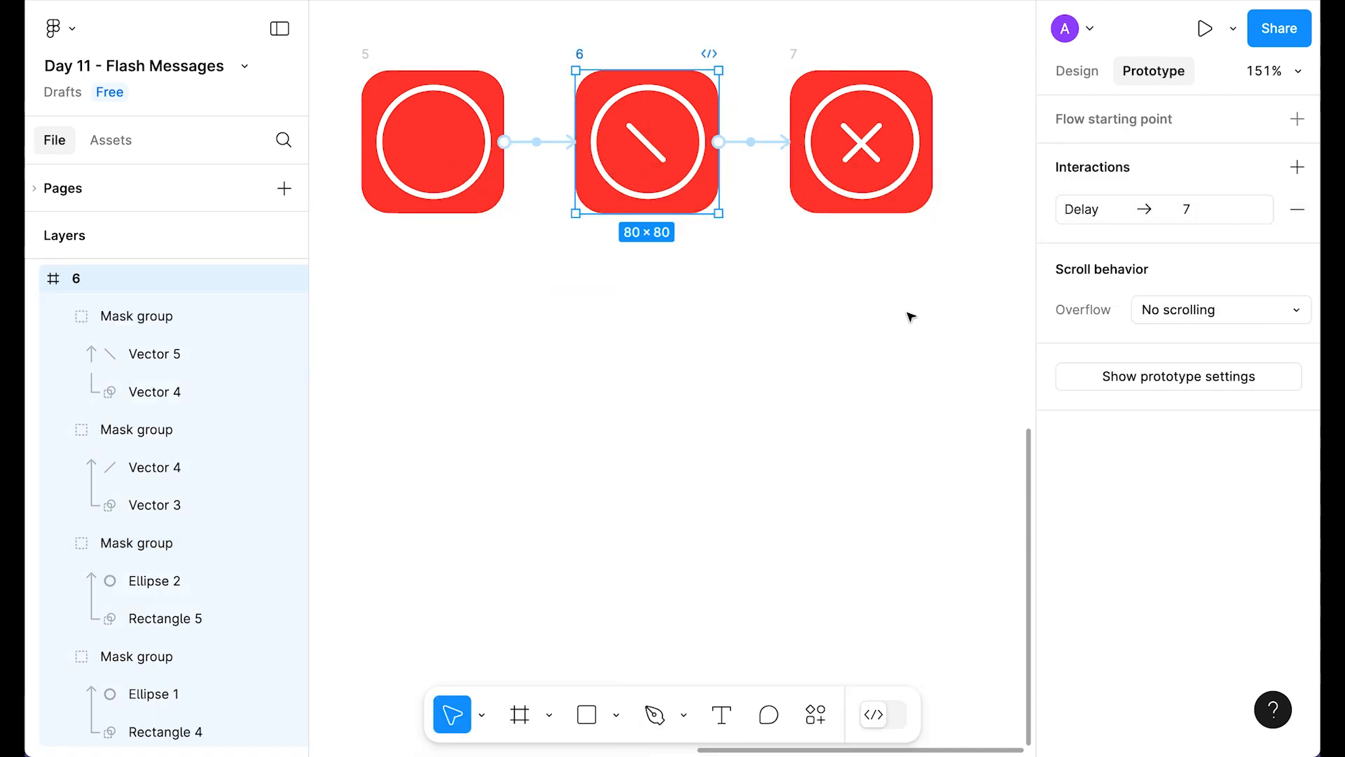
# Open the interaction from frame 1 to frame 2 to check its settings.
pyautogui.scroll(-5, 910, 312)
pyautogui.click(532, 232)
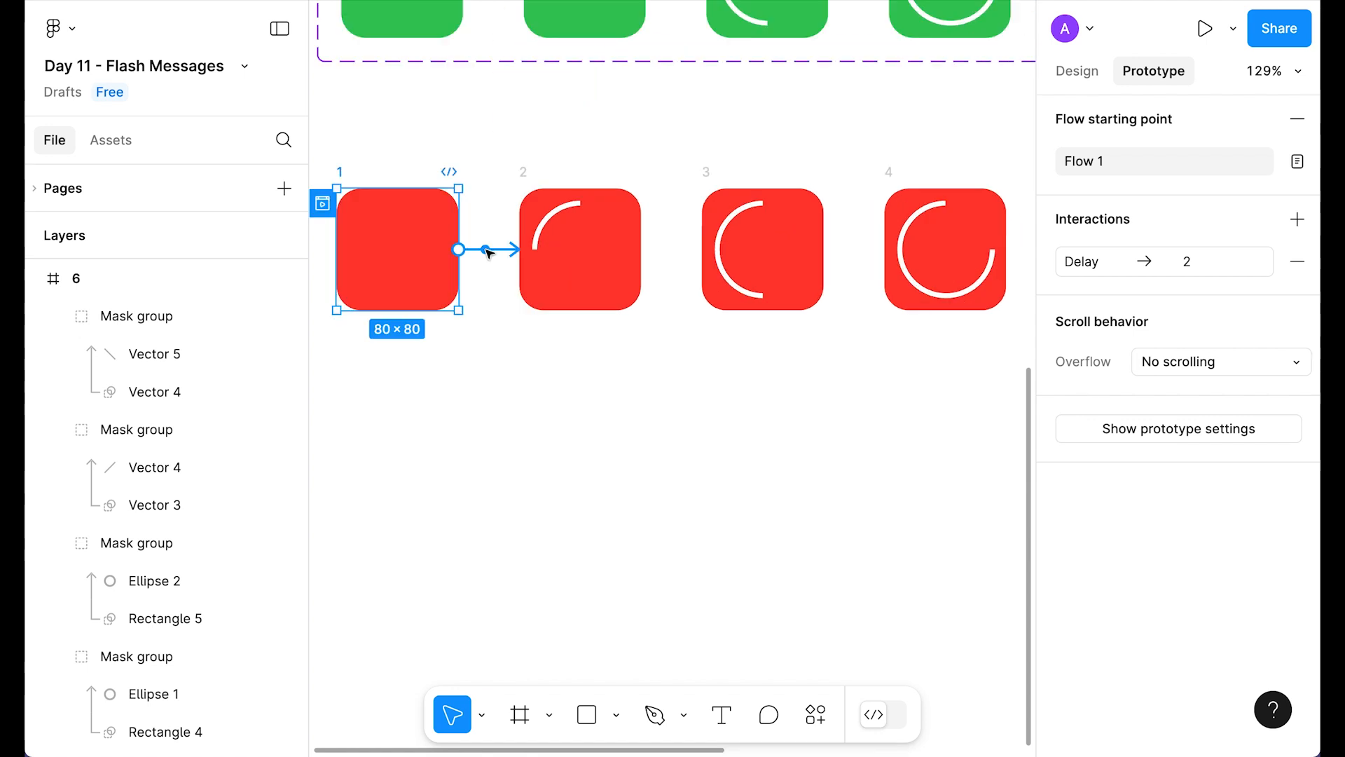
pyautogui.click(486, 188)
pyautogui.press('Return')
pyautogui.click(613, 247)
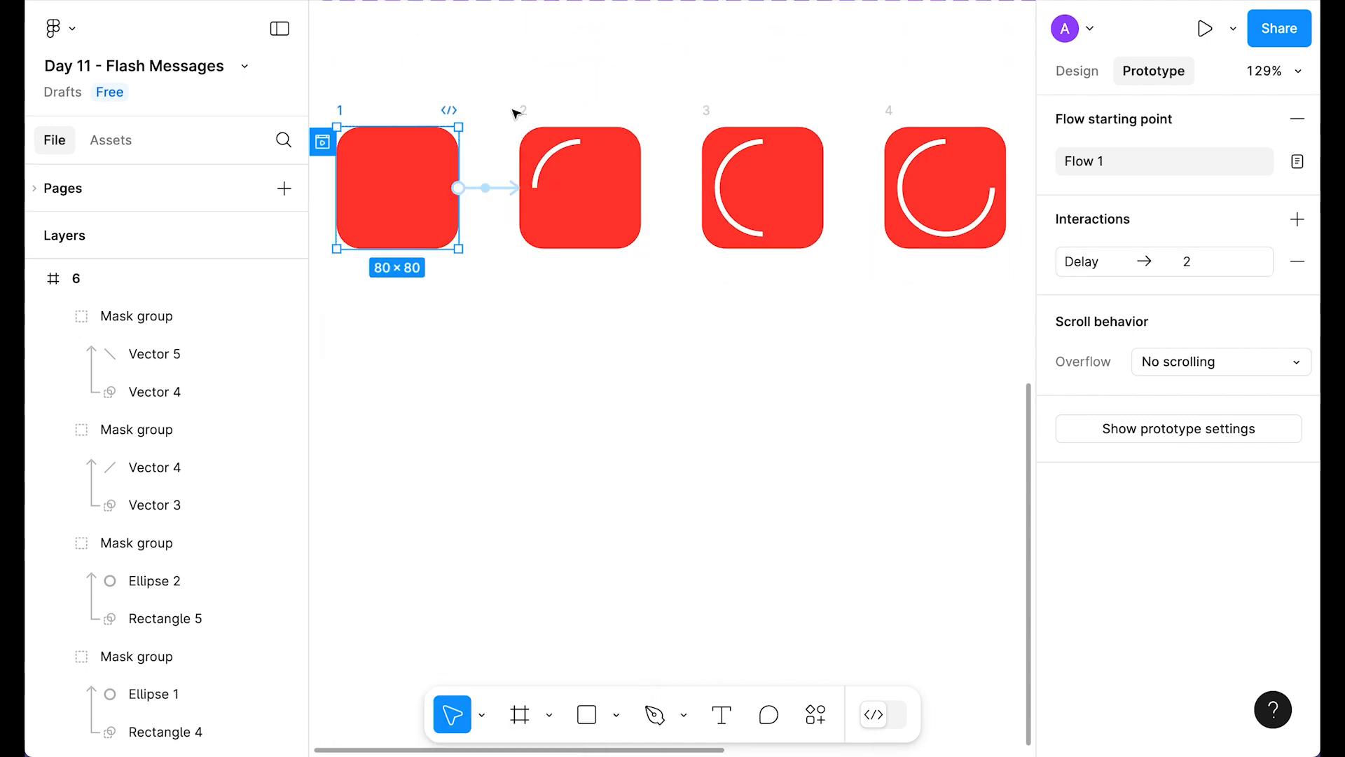
# Set the Smart animate duration of the interactions leaving frames 2 and 3 to 100 ms.
pyautogui.click(523, 110)
pyautogui.keyDown('shift'); pyautogui.click(706, 110); pyautogui.keyUp('shift')
pyautogui.click(850, 188)
pyautogui.click(897, 428)
pyautogui.click(426, 468)
pyautogui.click(846, 562)
pyautogui.write('100')
pyautogui.press('Return')
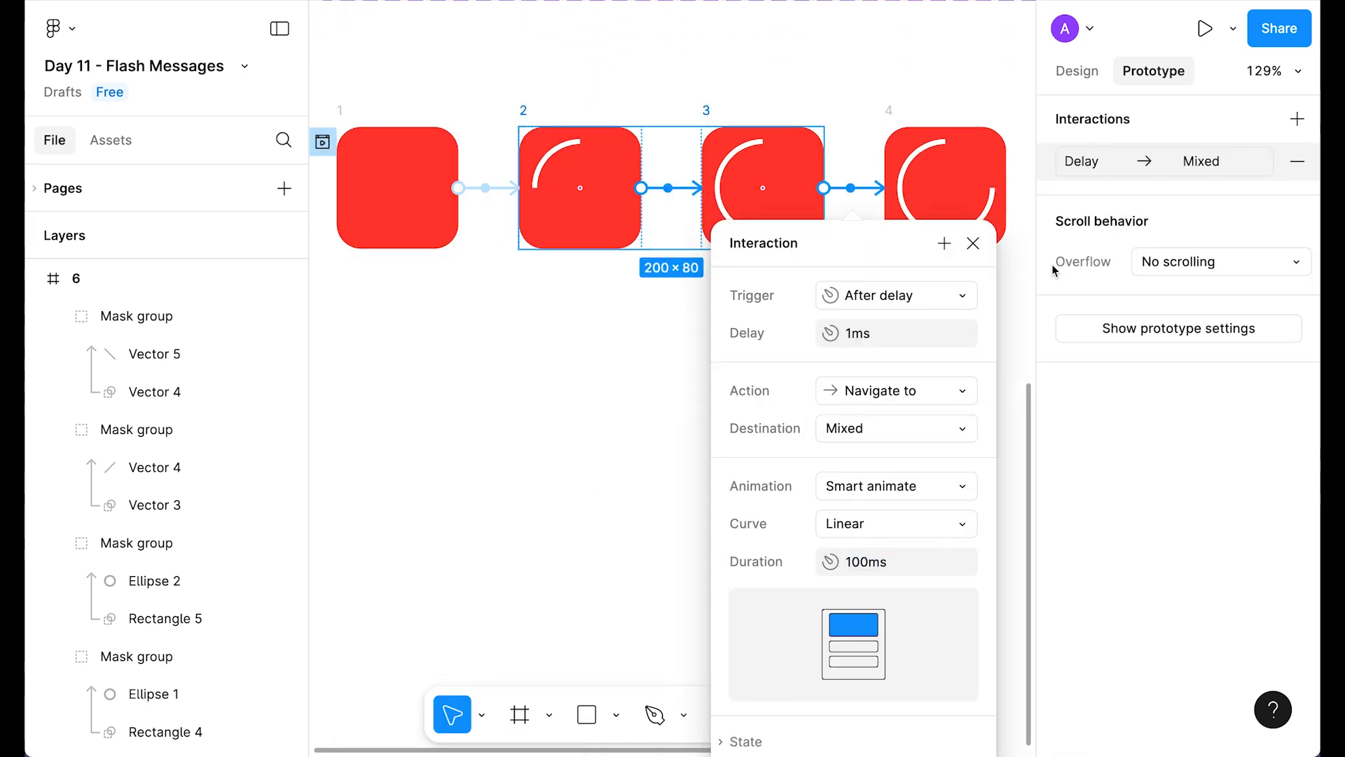
pyautogui.click(973, 243)
# Set the Smart animate duration of the interactions leaving frames 5 and 6 to 100 ms.
pyautogui.hscroll(7, 484, 244)
pyautogui.click(417, 156)
pyautogui.keyDown('shift'); pyautogui.click(600, 156); pyautogui.keyUp('shift')
pyautogui.keyDown('shift'); pyautogui.click(781, 157); pyautogui.keyUp('shift')
pyautogui.keyDown('shift'); pyautogui.click(964, 156); pyautogui.keyUp('shift')
pyautogui.hscroll(2, 909, 541)
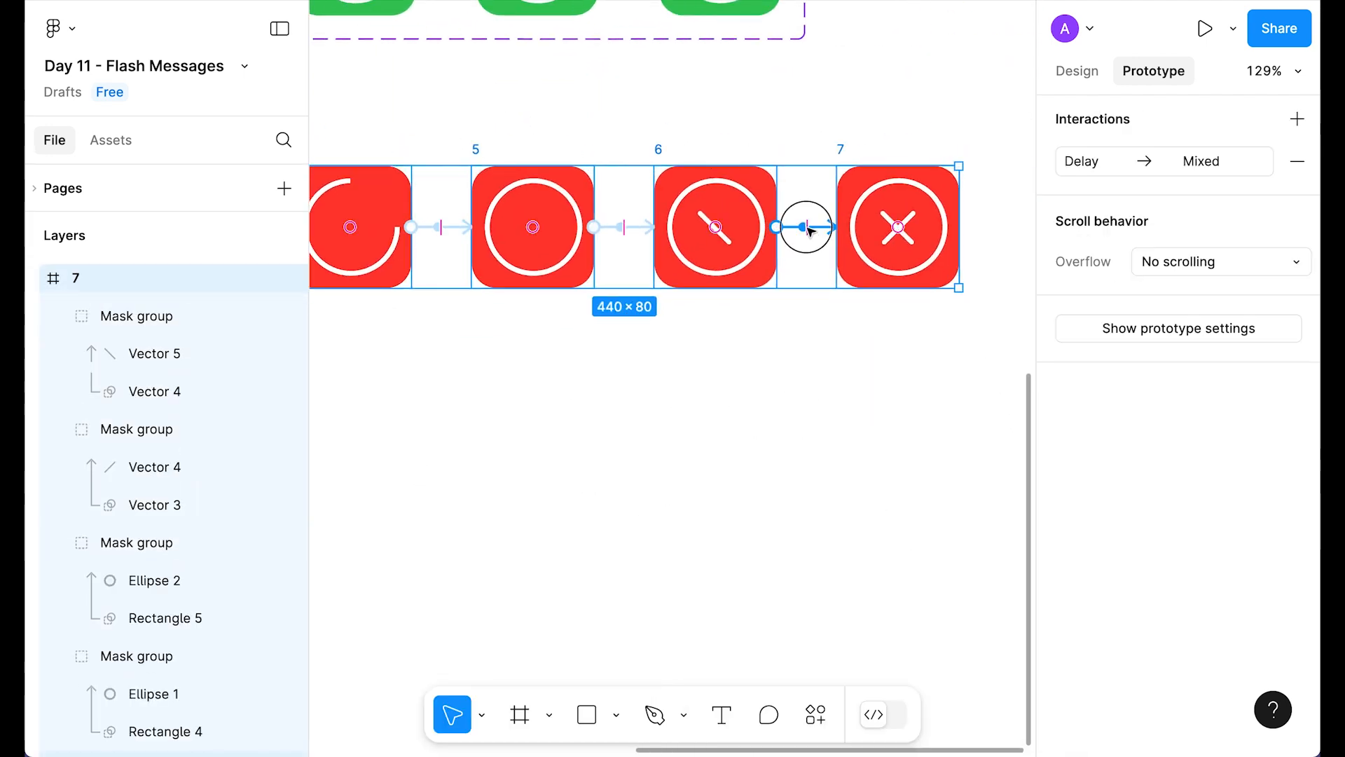
pyautogui.click(801, 226)
pyautogui.click(801, 603)
pyautogui.click(621, 226)
pyautogui.click(799, 601)
pyautogui.write('100')
pyautogui.press('Return')
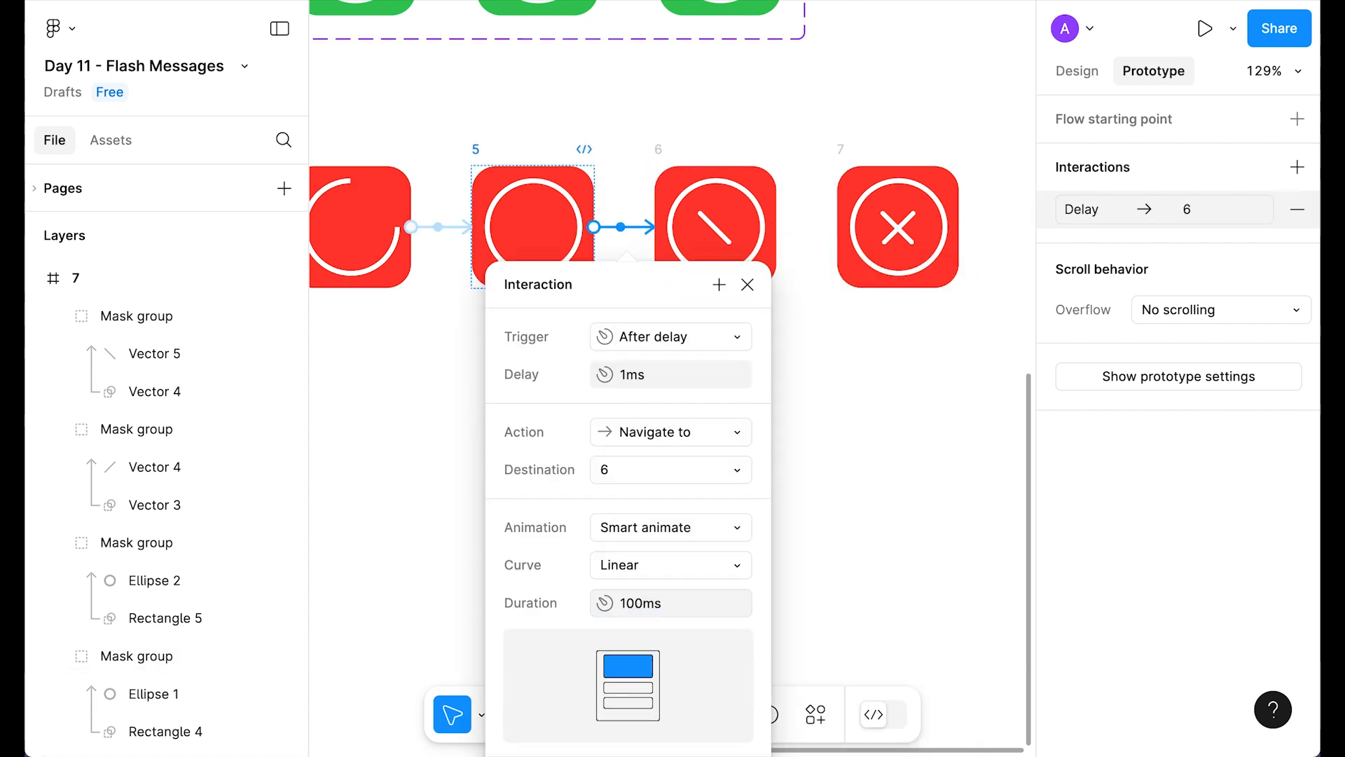
pyautogui.click(745, 282)
# Set the duration of the interaction from frame 4 to frame 5 to 100 ms and check the one leaving frame 3.
pyautogui.hscroll(-4, 763, 379)
pyautogui.click(756, 206)
pyautogui.click(771, 580)
pyautogui.write('100')
pyautogui.press('Return')
pyautogui.click(875, 265)
pyautogui.hscroll(-4, 778, 246)
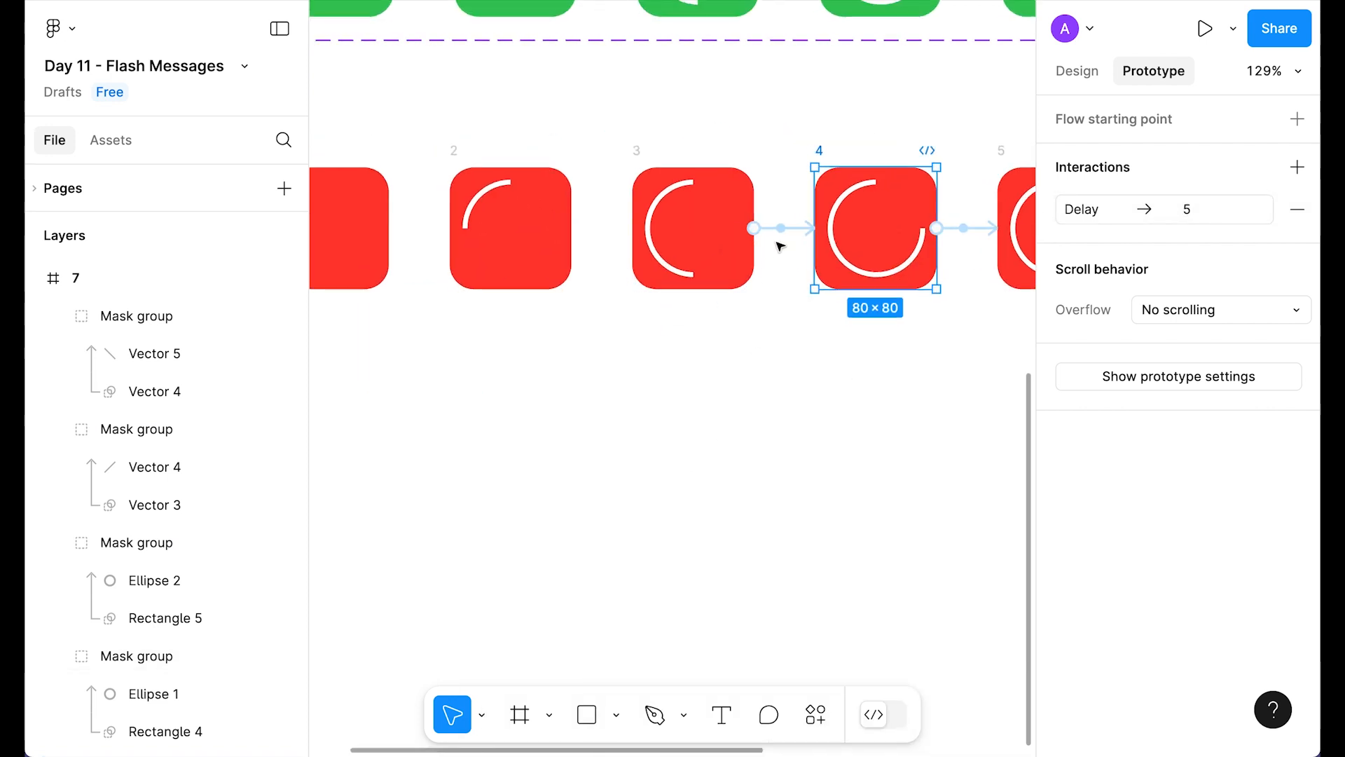
pyautogui.click(782, 227)
pyautogui.click(900, 283)
# Preview the error icon animation starting from frame 1.
pyautogui.hscroll(-4, 631, 350)
pyautogui.hotkey('shift', 'space')
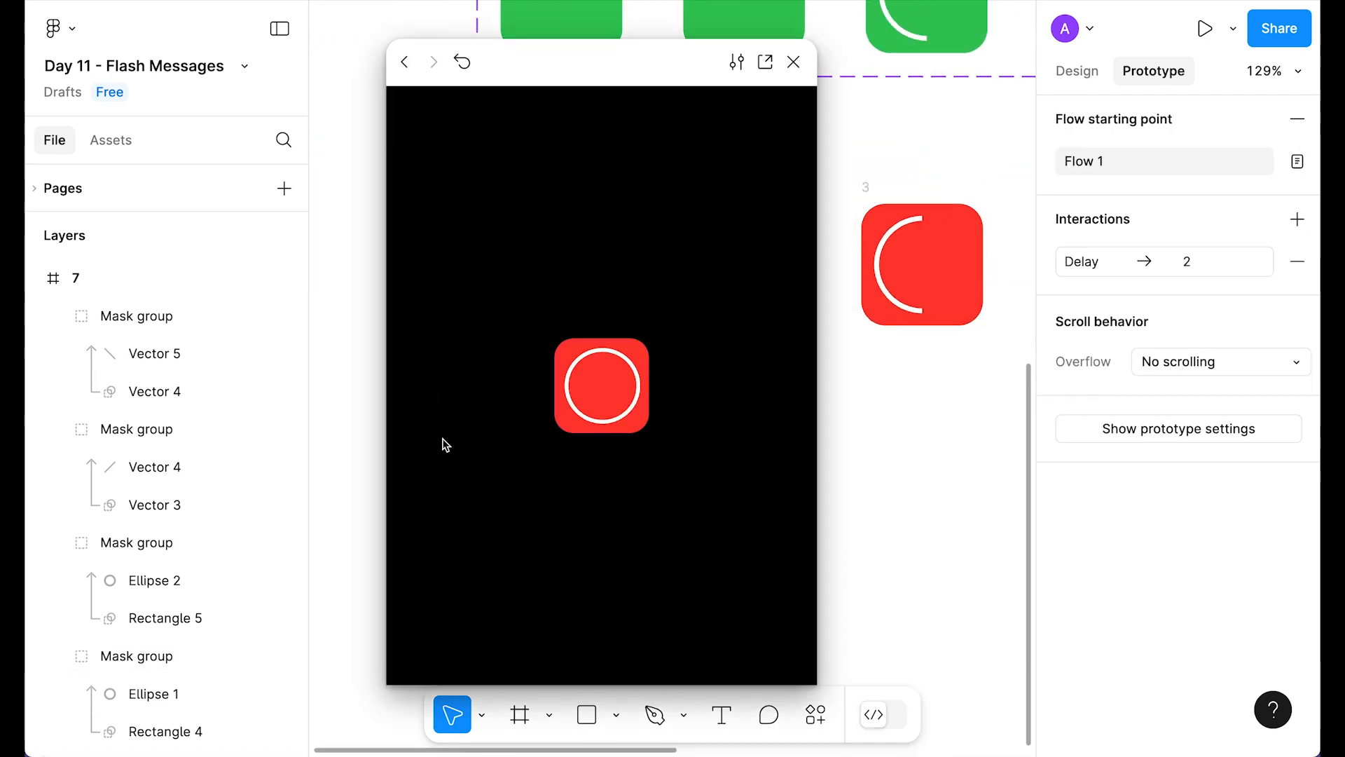
pyautogui.click(794, 62)
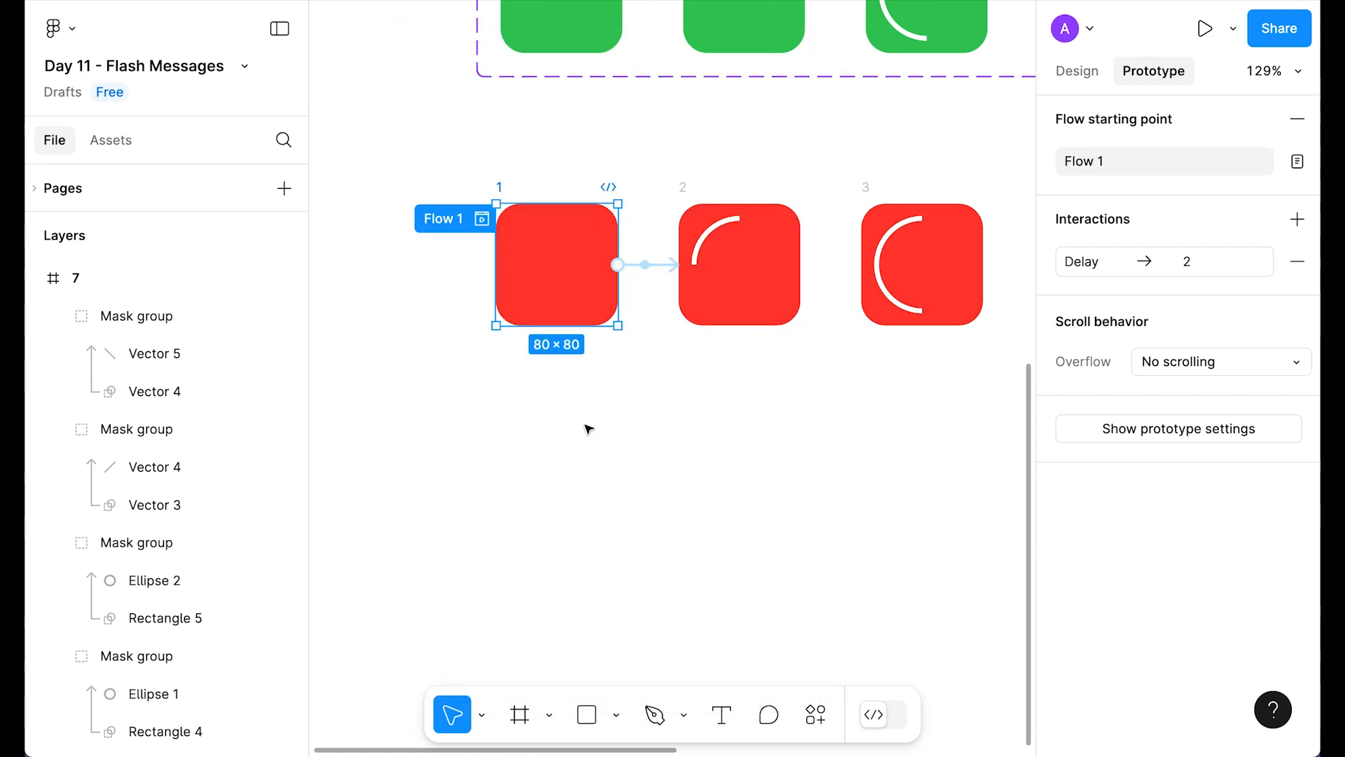
# Create a component set from the seven red icon frames and name it error.
pyautogui.scroll(-5, 593, 430)
pyautogui.hscroll(2, 596, 465)
pyautogui.click(595, 465)
pyautogui.click(1102, 73)
pyautogui.moveTo(910, 509); pyautogui.dragTo(342, 252)
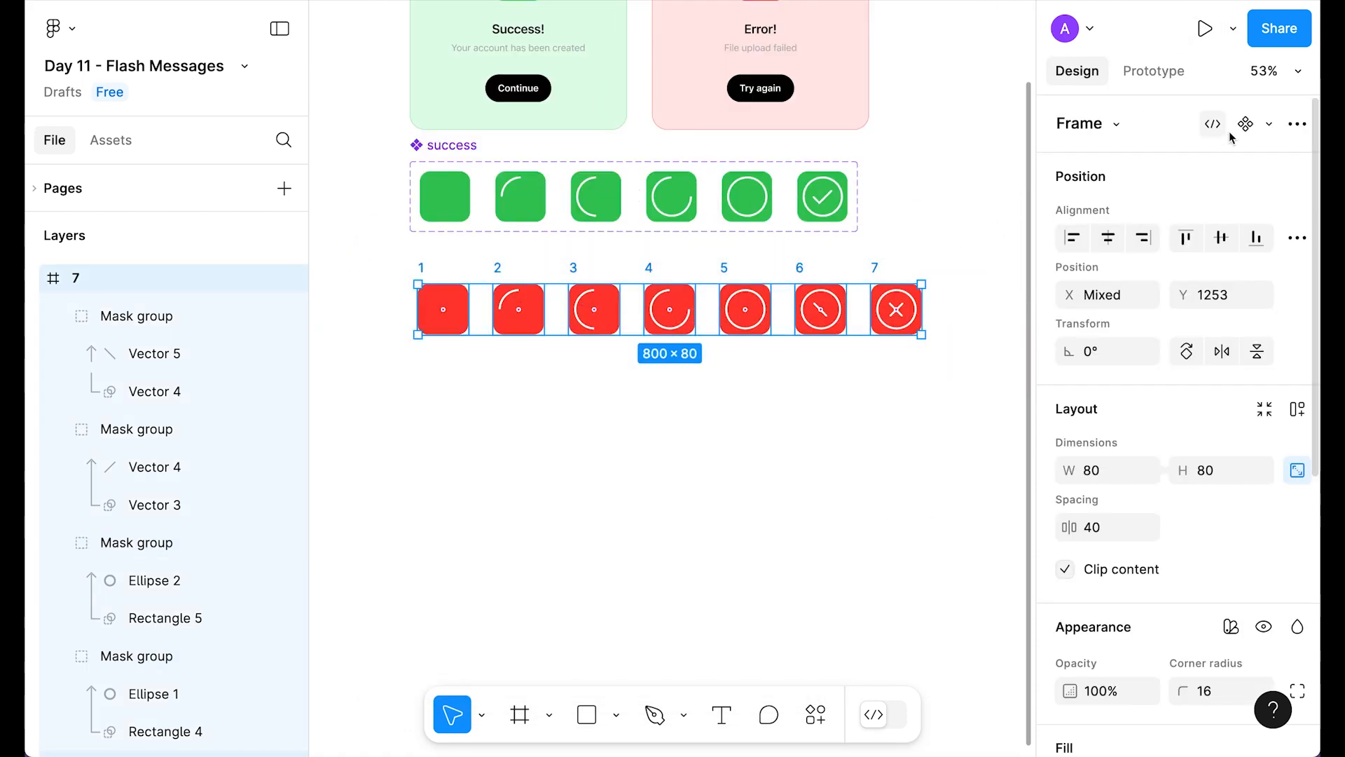
pyautogui.click(1269, 124)
pyautogui.click(1166, 224)
pyautogui.hotkey('ctrl', 'r')
pyautogui.write('err')
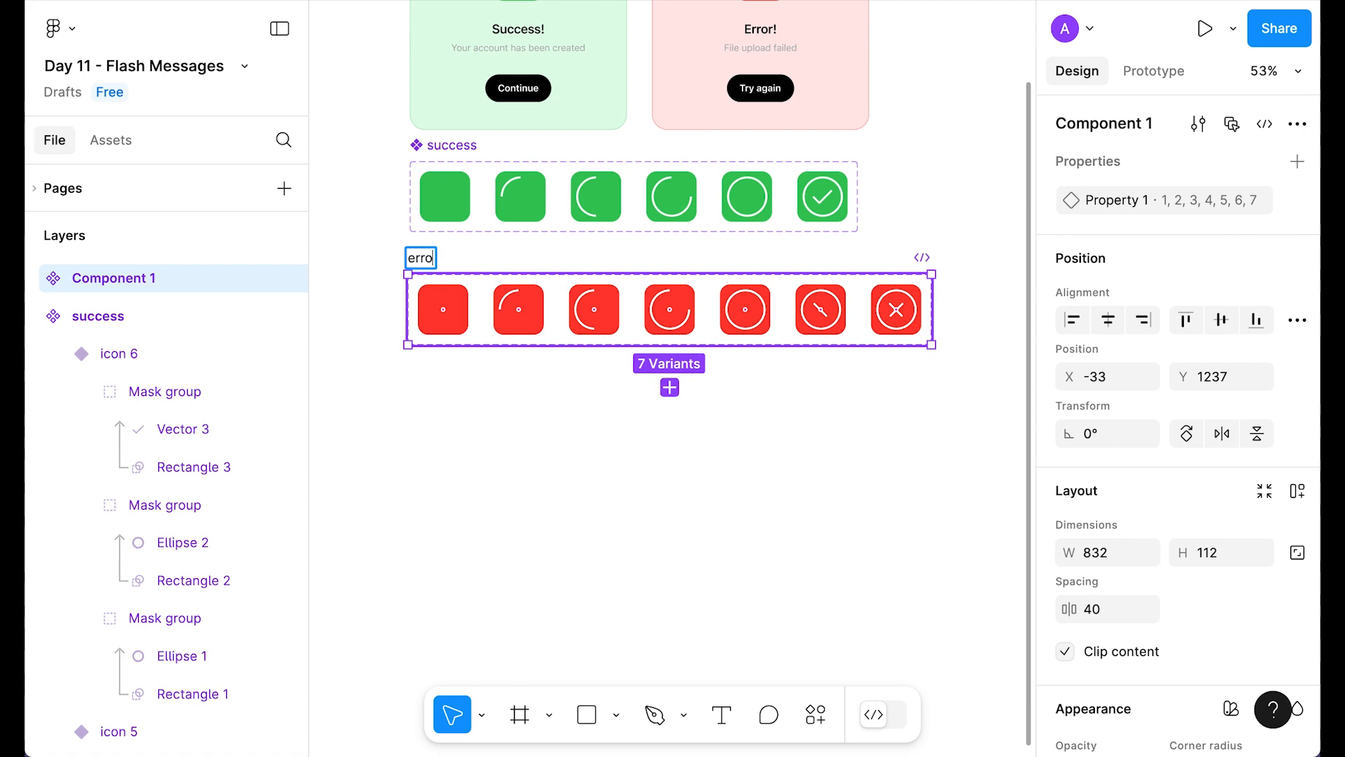
pyautogui.write('or')
pyautogui.press('Return')
# Create an instance of the first error variant and replace the static icon in the error card with it.
pyautogui.click(443, 308)
pyautogui.moveTo(443, 309); pyautogui.dragTo(443, 410)
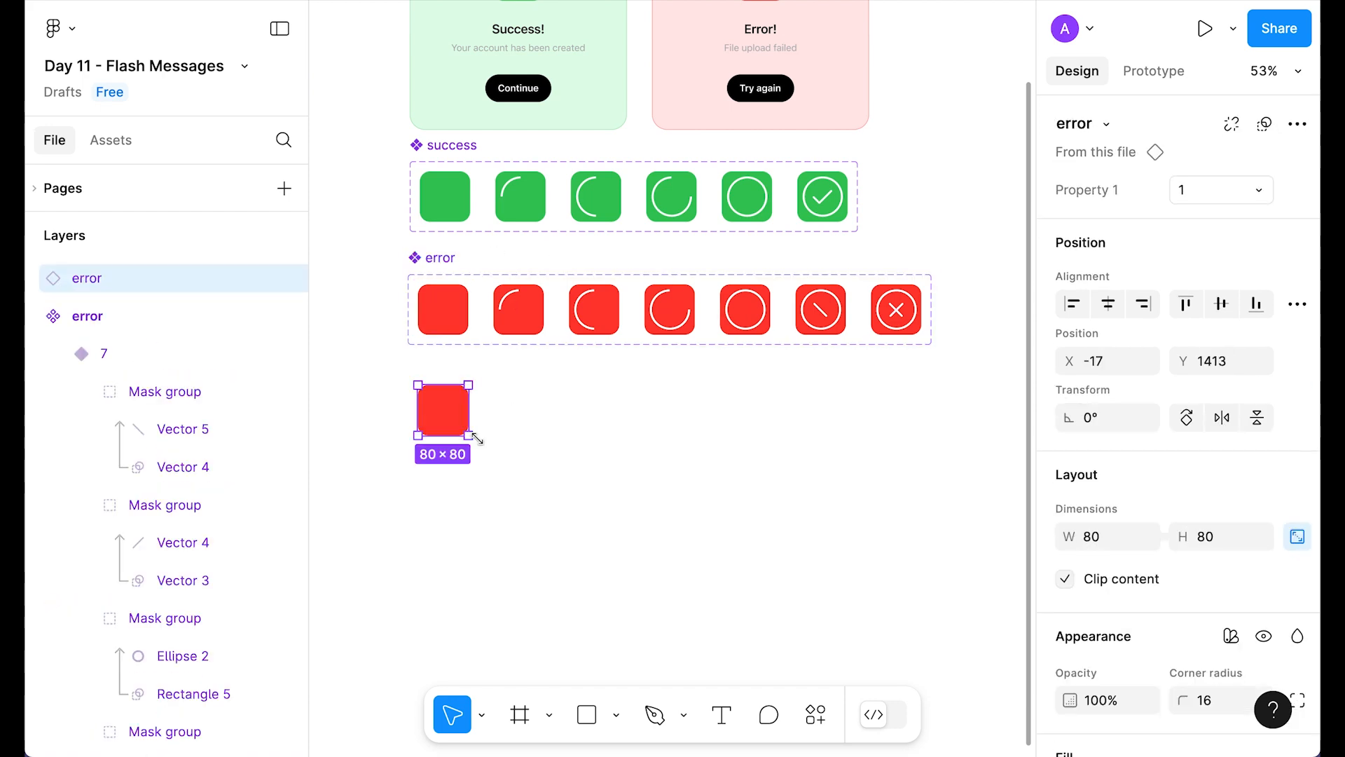
pyautogui.press('super+x')
pyautogui.scroll(5, 780, 265)
pyautogui.doubleClick(779, 265)
pyautogui.rightClick(779, 265)
pyautogui.moveTo(880, 180)
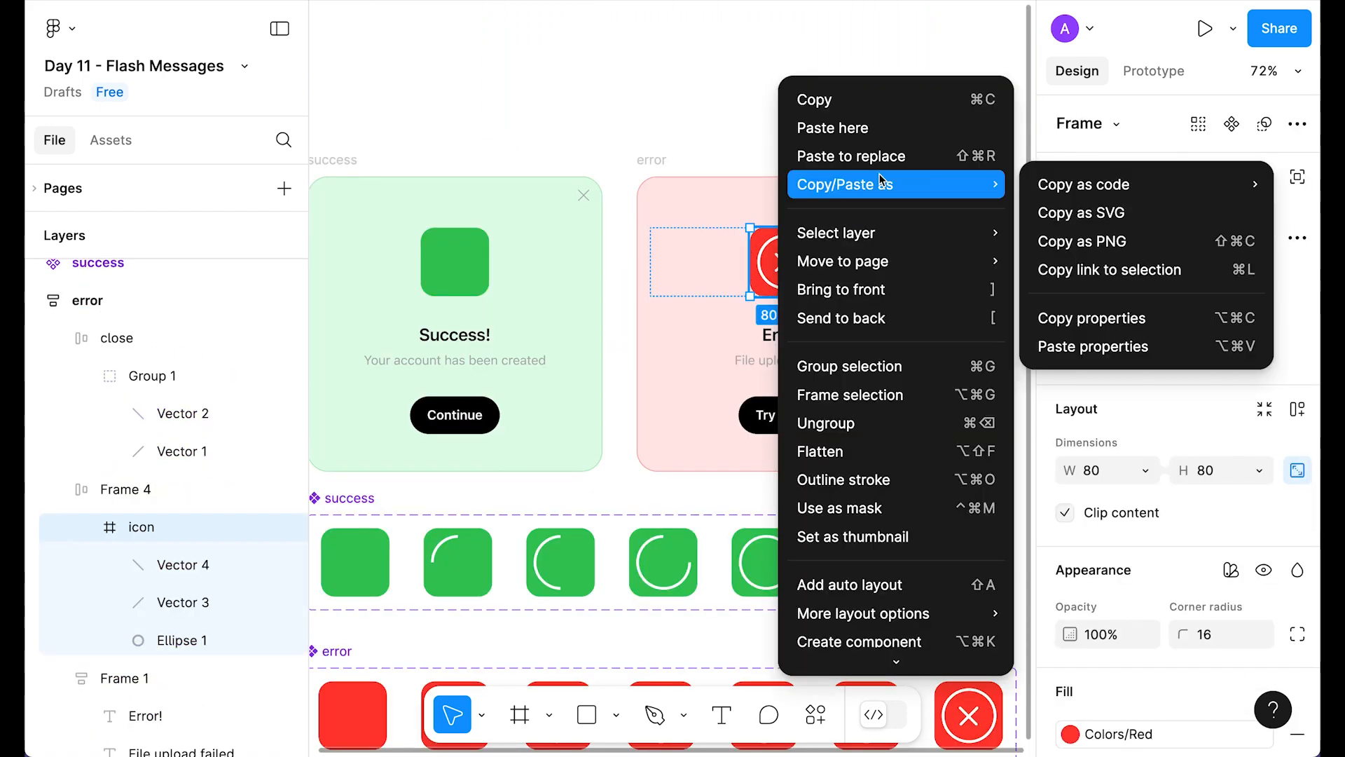
pyautogui.click(881, 156)
# Preview the error card's animation, followed by the success card's.
pyautogui.click(655, 160)
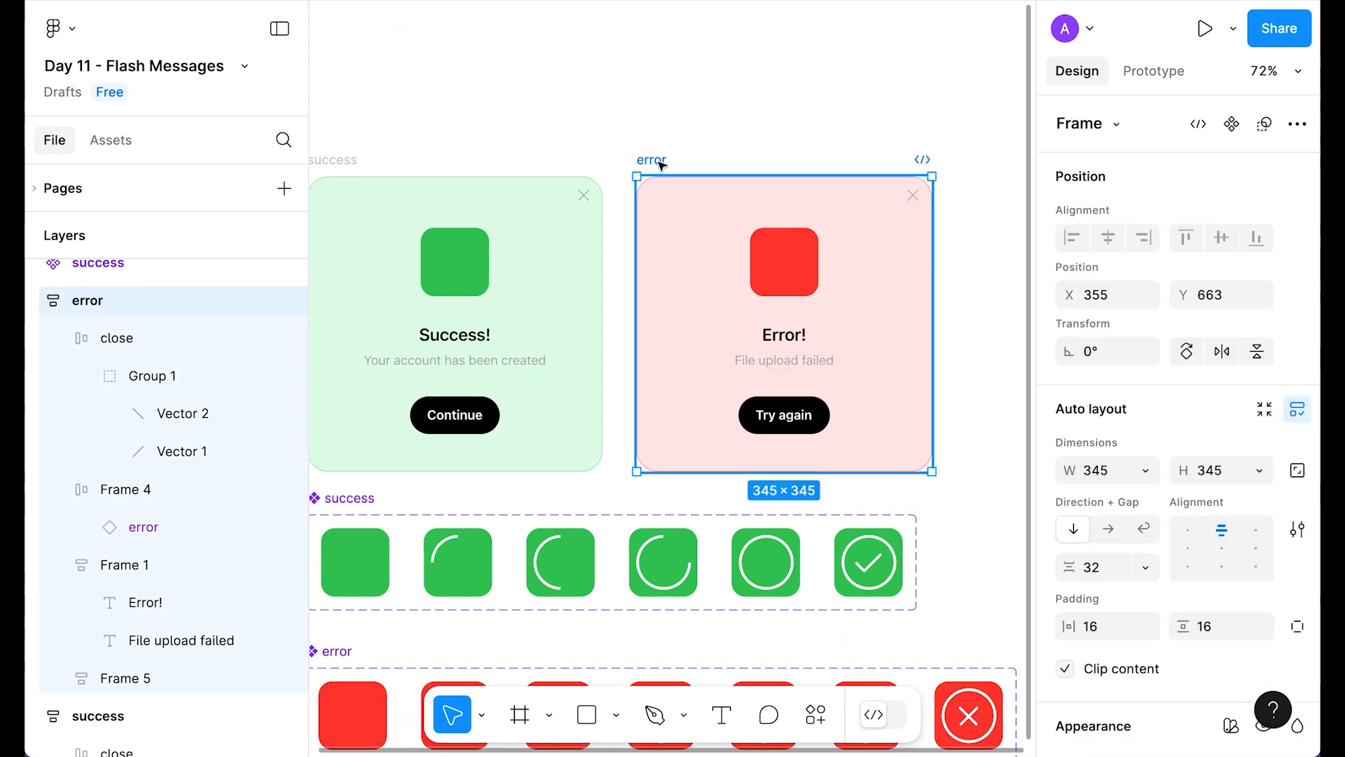
pyautogui.hotkey('shift', 'space')
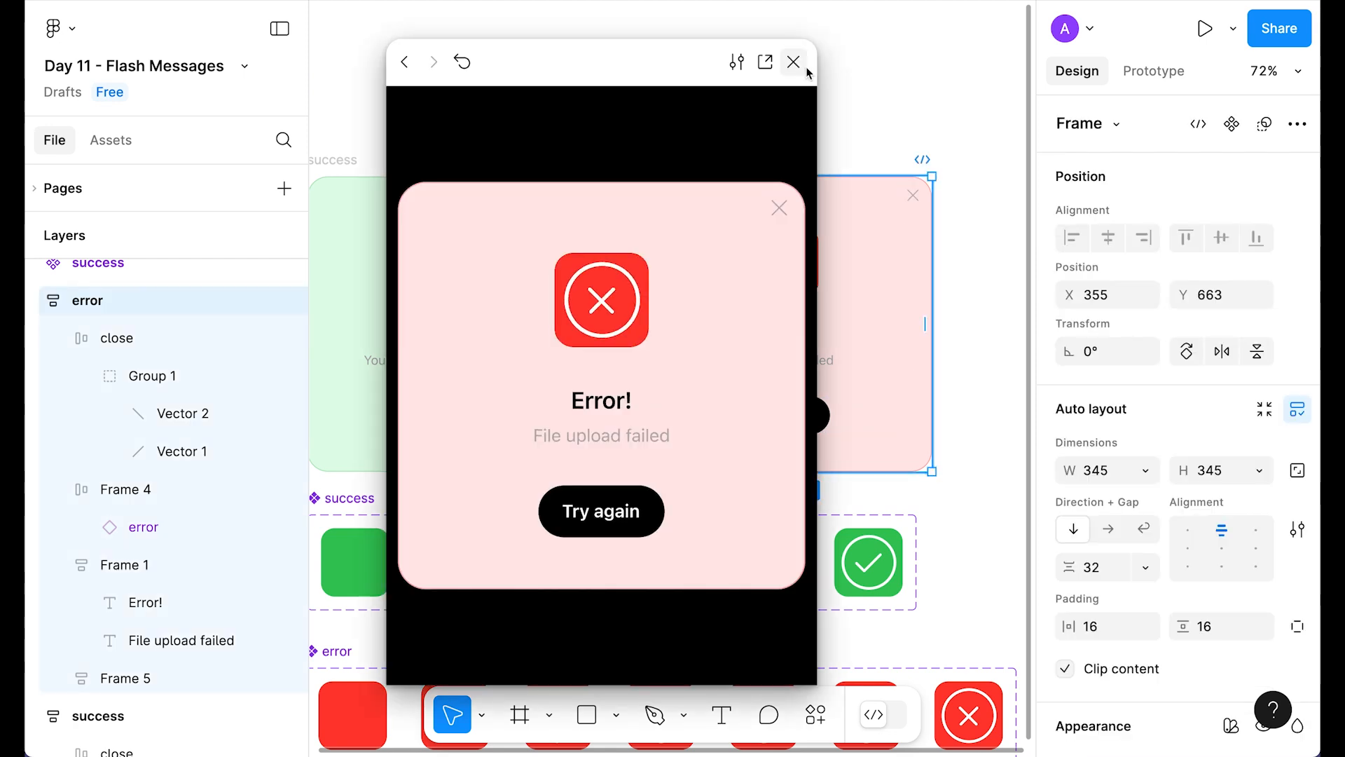
pyautogui.press('Left')
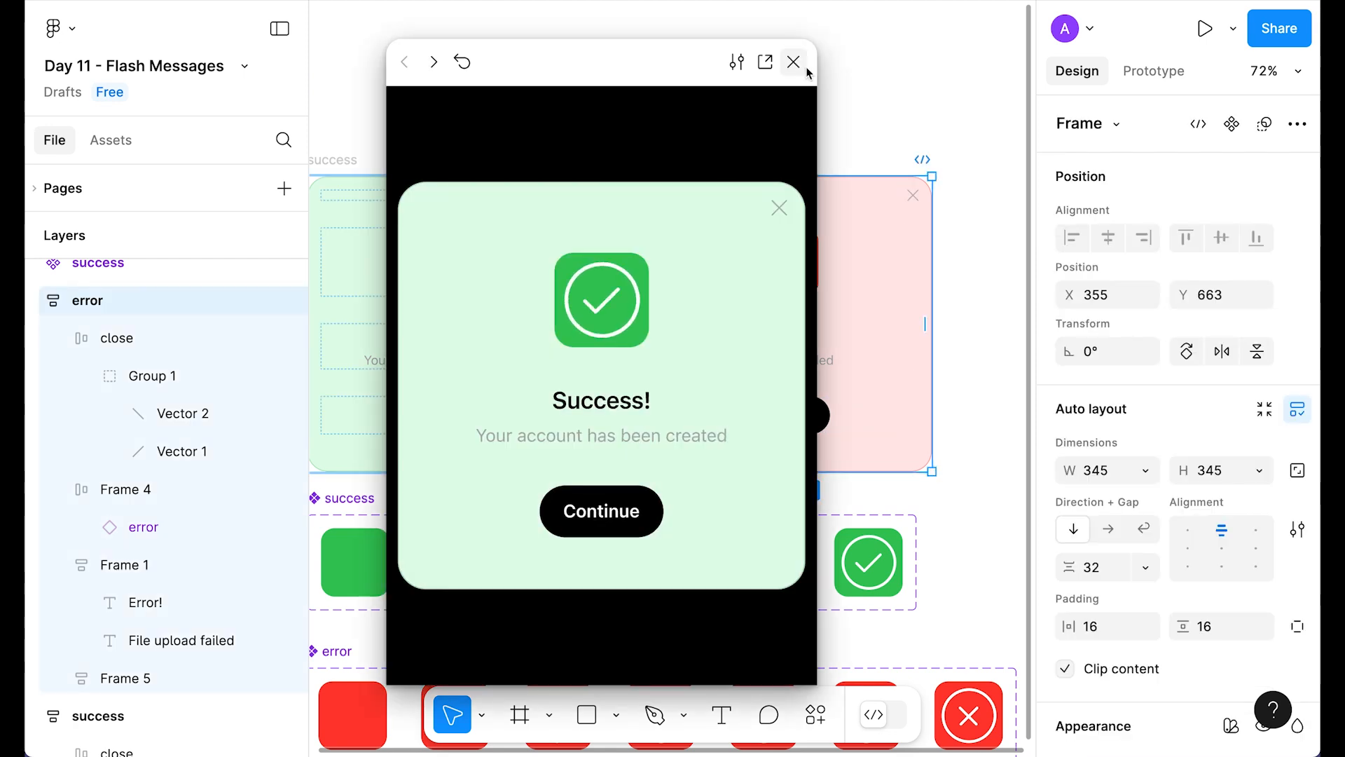
pyautogui.click(806, 56)
# Set the Smart animate duration of the success variants' interactions with a 1 ms delay to 100 ms.
pyautogui.scroll(-2, 784, 189)
pyautogui.moveTo(355, 481); pyautogui.dragTo(484, 384)
pyautogui.click(507, 322)
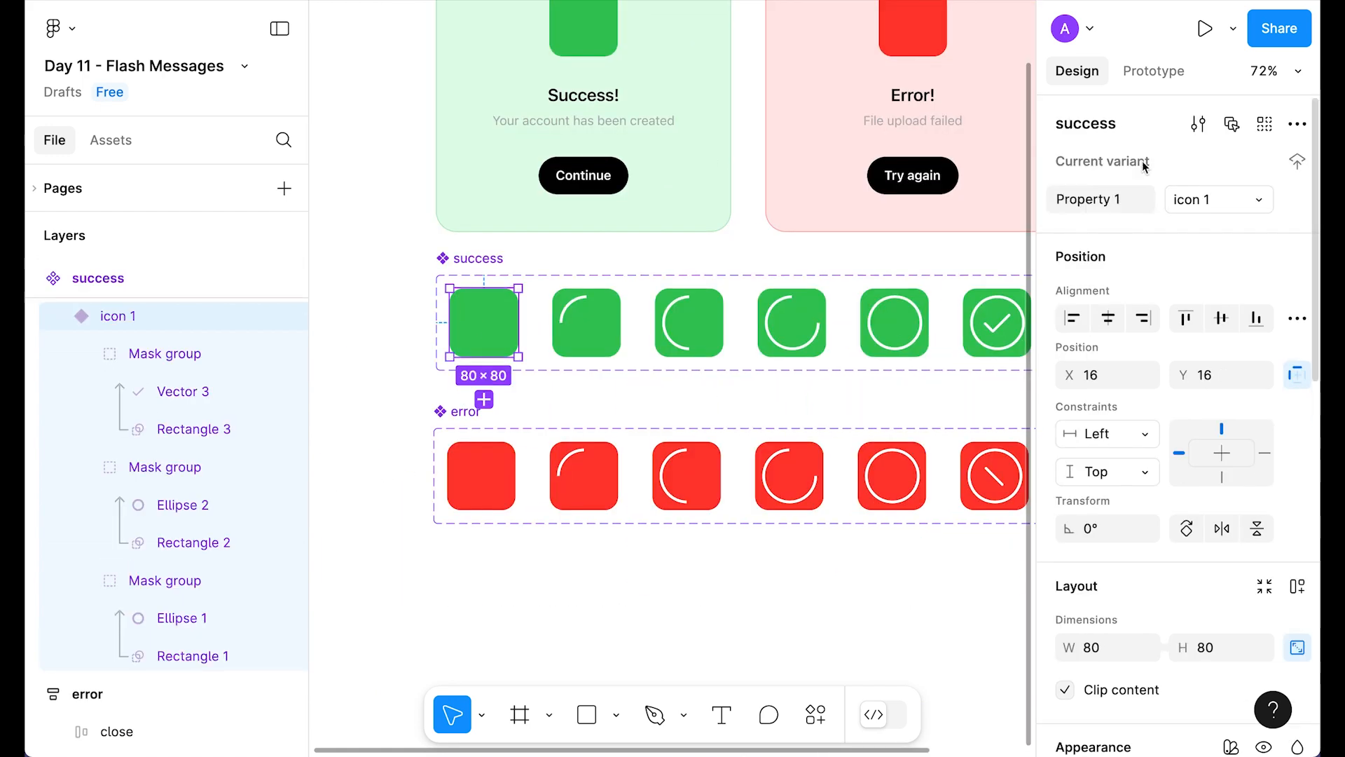
pyautogui.click(1153, 70)
pyautogui.click(463, 261)
pyautogui.press('Return')
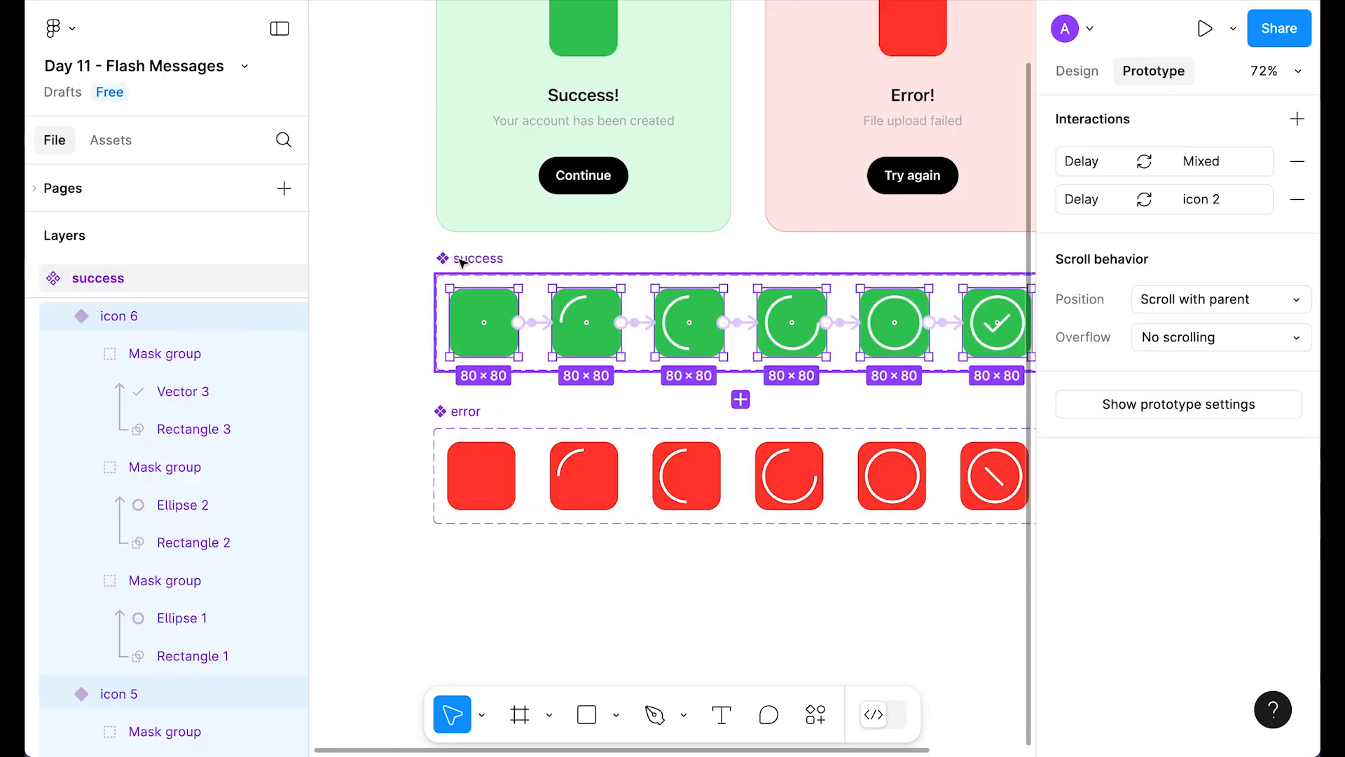
pyautogui.click(1102, 201)
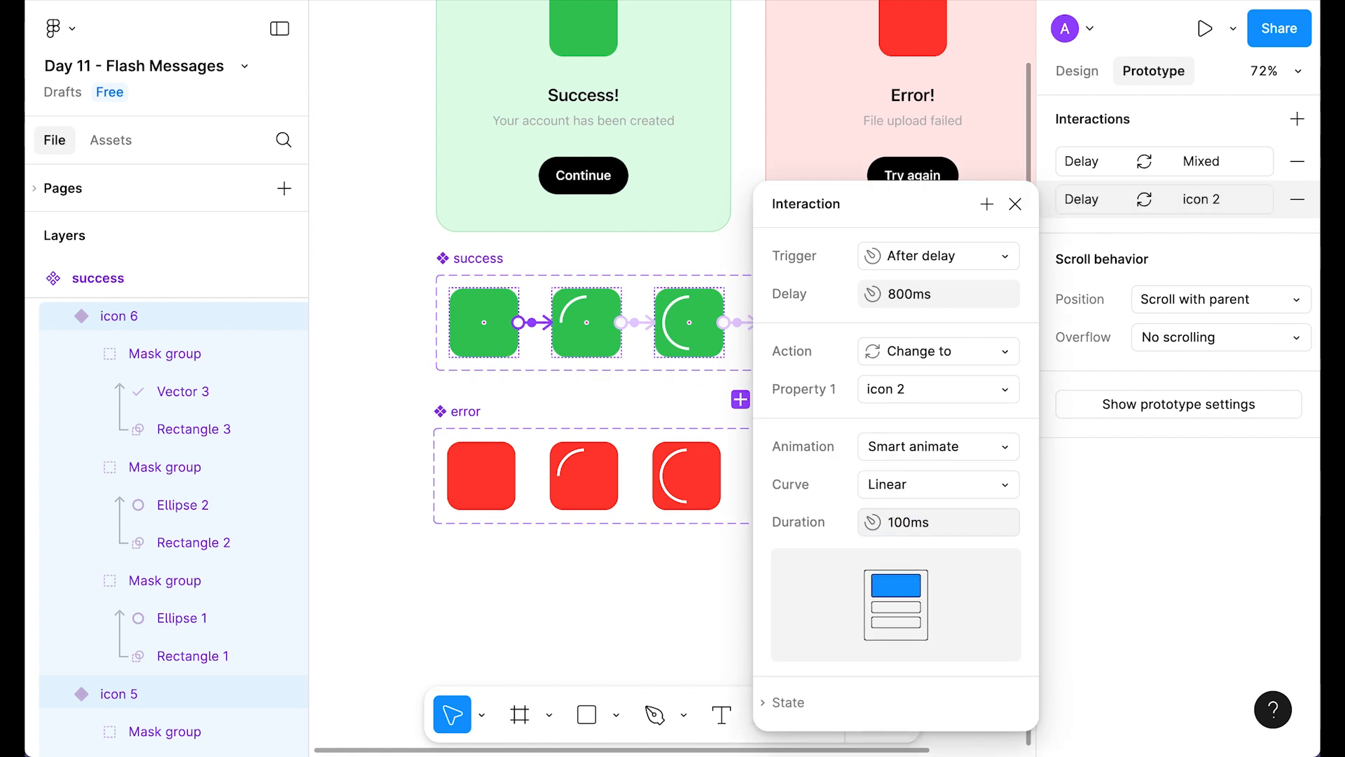
pyautogui.click(1015, 205)
pyautogui.click(1082, 162)
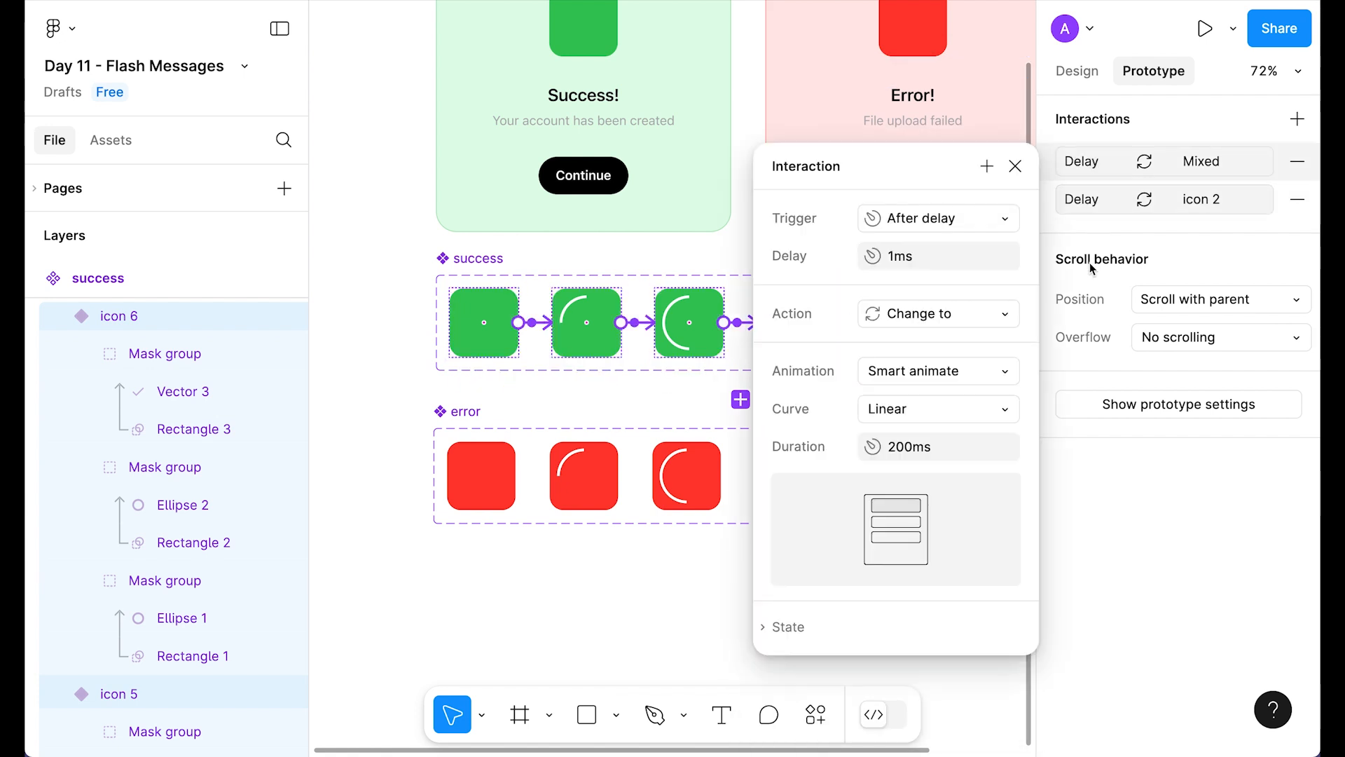
pyautogui.write('100')
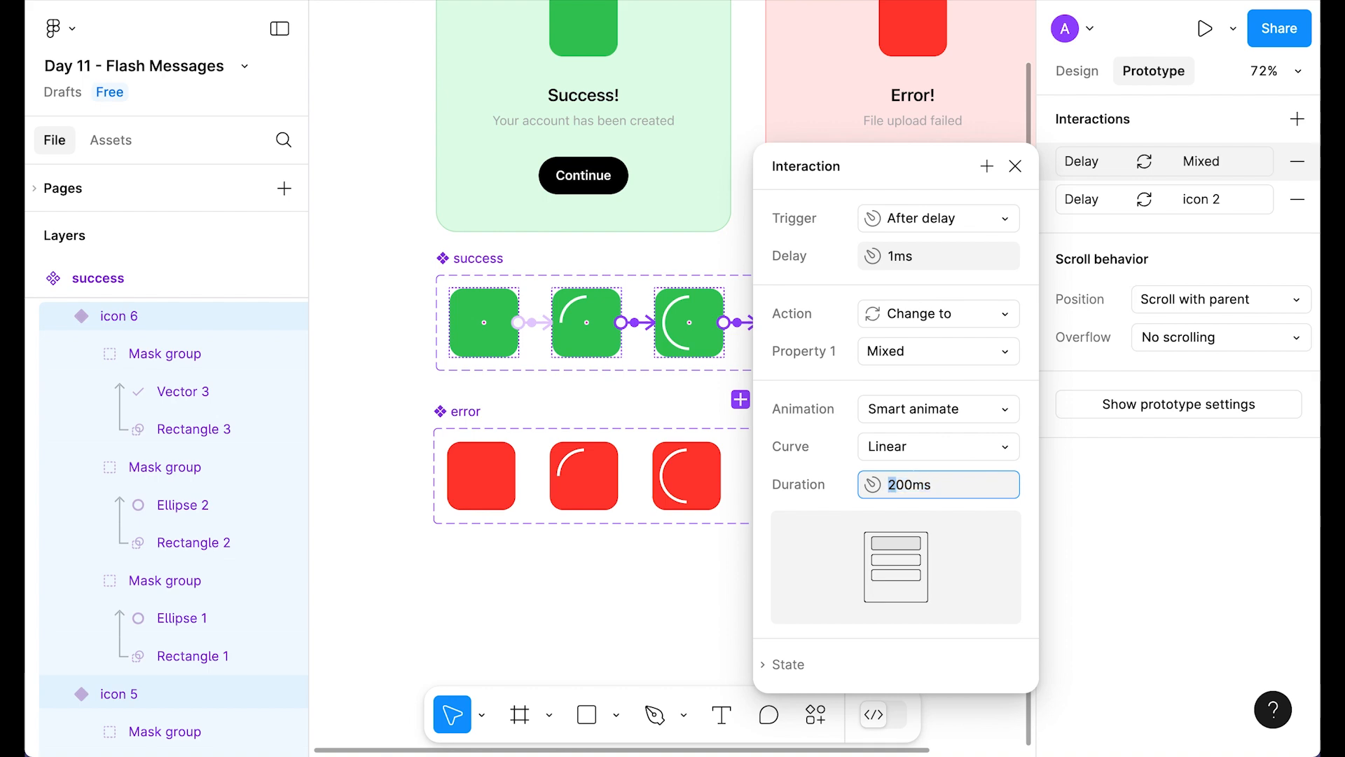
pyautogui.press('Return')
pyautogui.click(1014, 166)
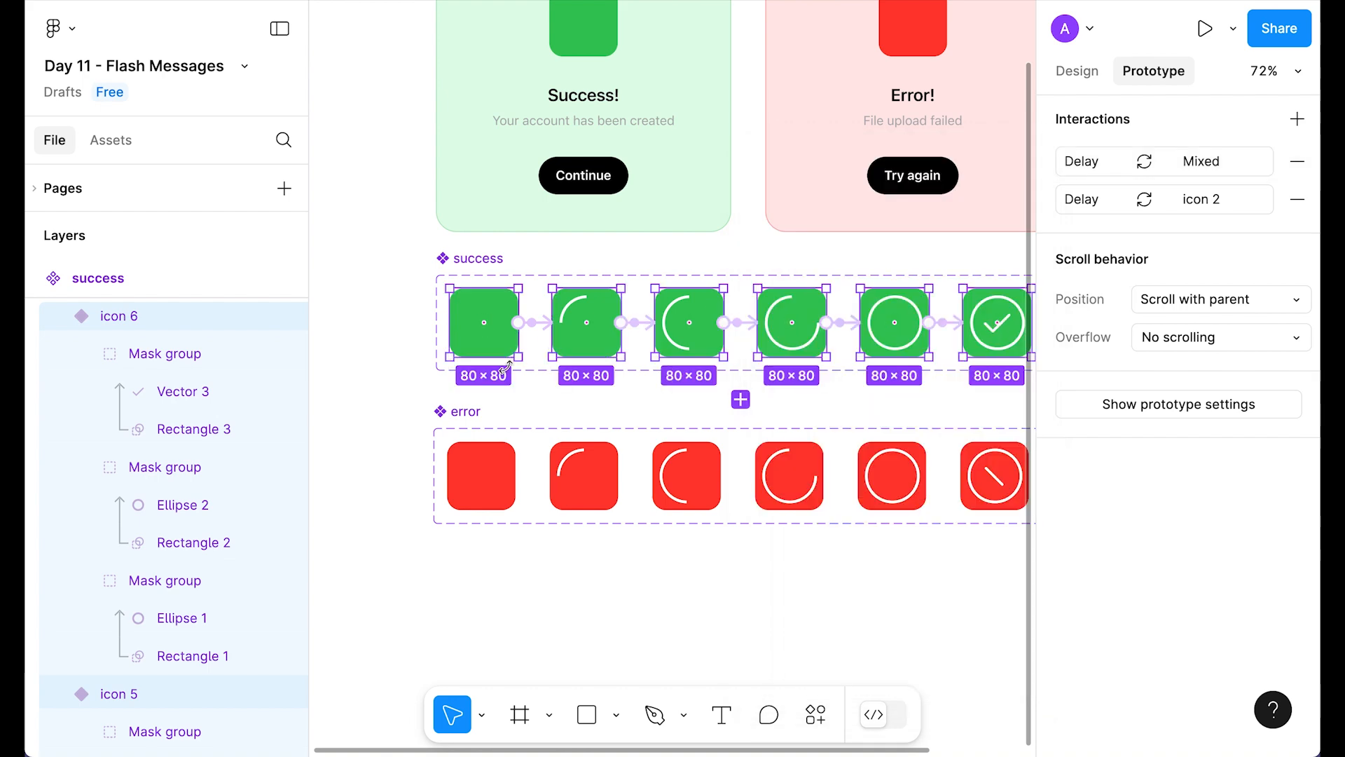
# Preview the success card's icon animation.
pyautogui.scroll(3, 533, 211)
pyautogui.click(477, 138)
pyautogui.hotkey('shift', 'space')
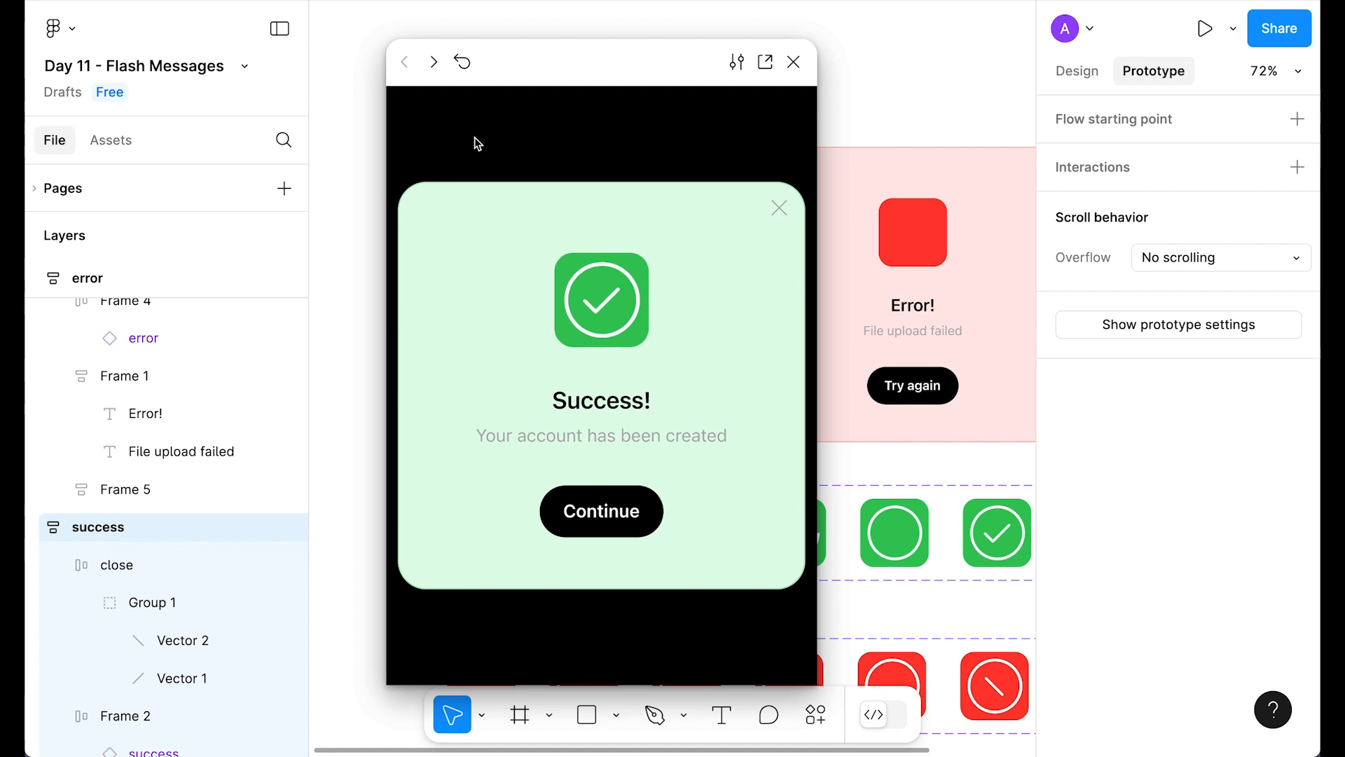
# Preview the error card's icon animation, close the preview and bring both cards and their component sets into view.
pyautogui.press('Right')
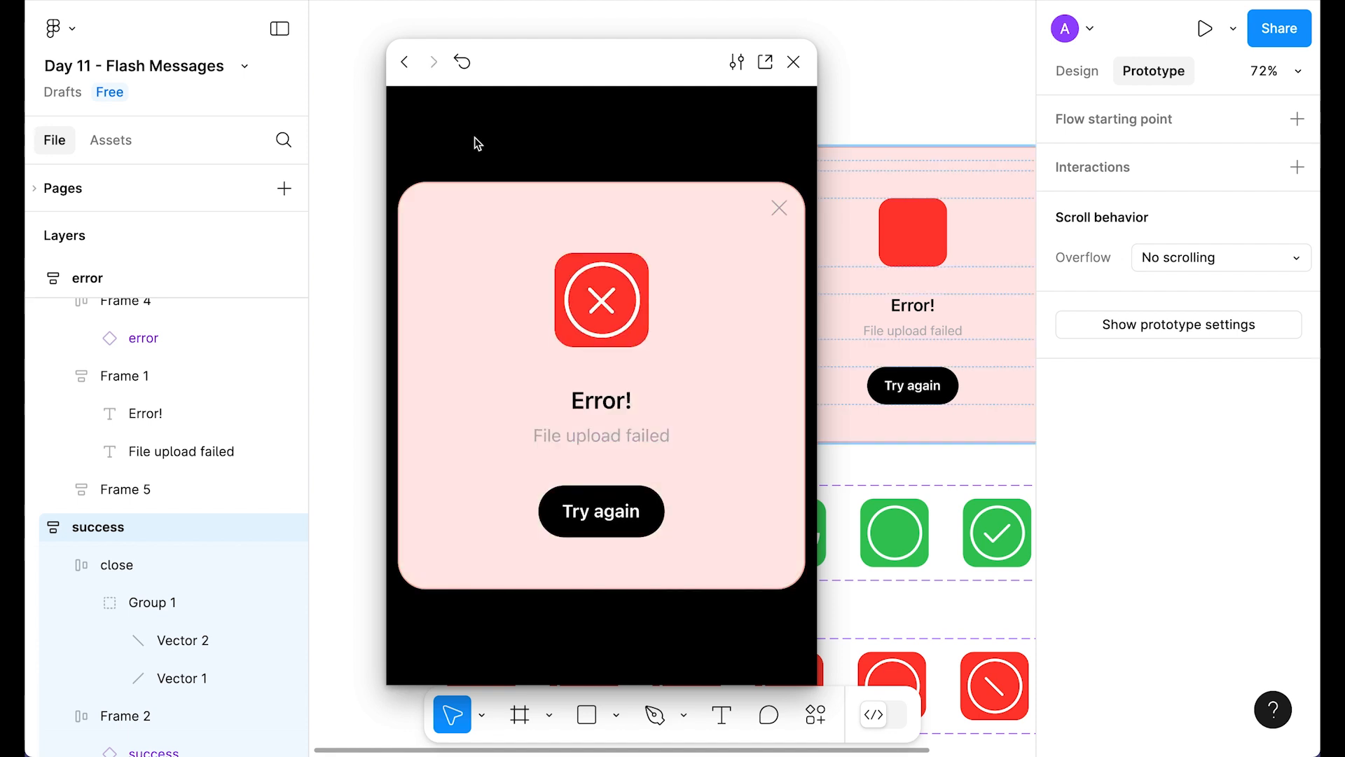
pyautogui.click(793, 61)
pyautogui.click(843, 82)
pyautogui.hotkey('shift', '2')
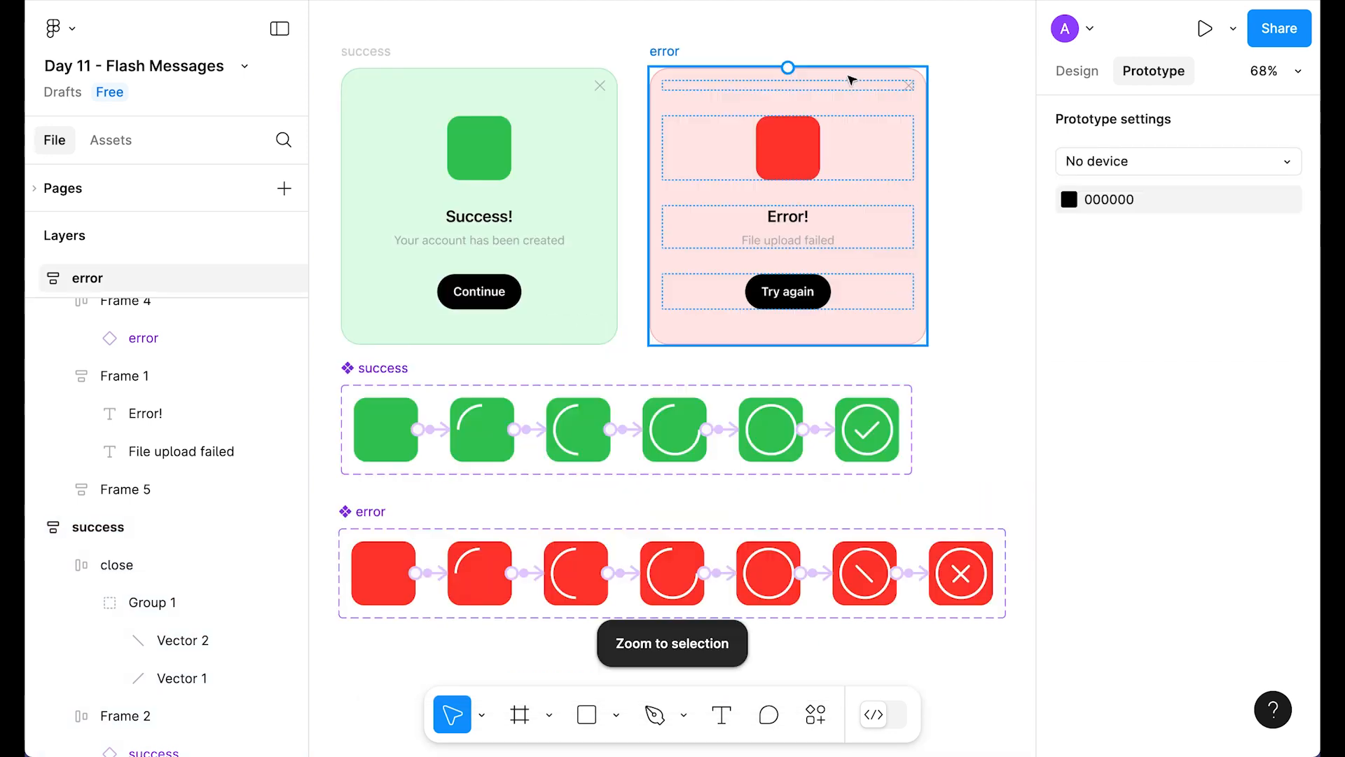